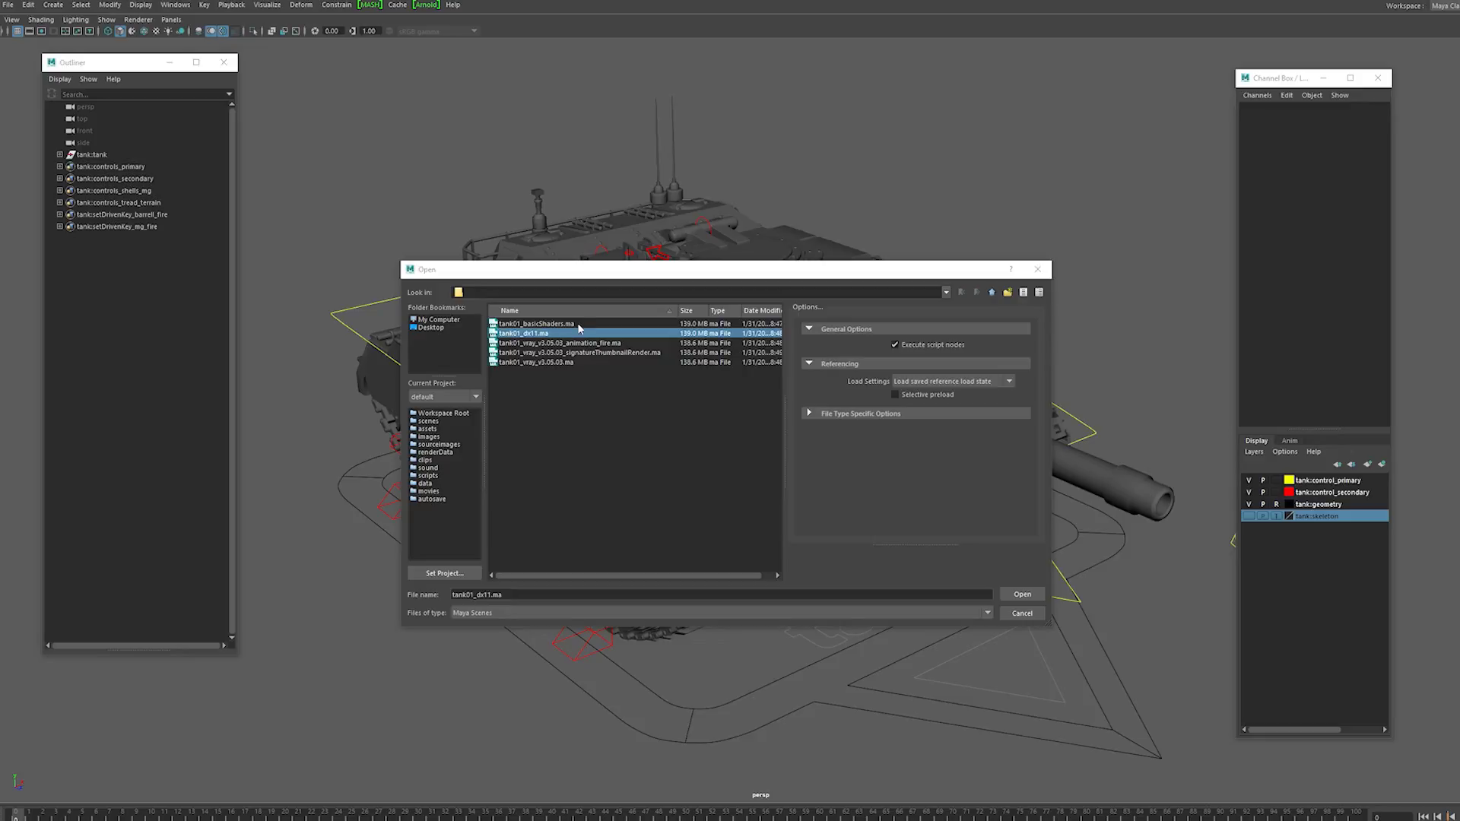
Step: Cancel opening another scene and turn on textured display for the tank in the perspective view
left_click(1021, 612)
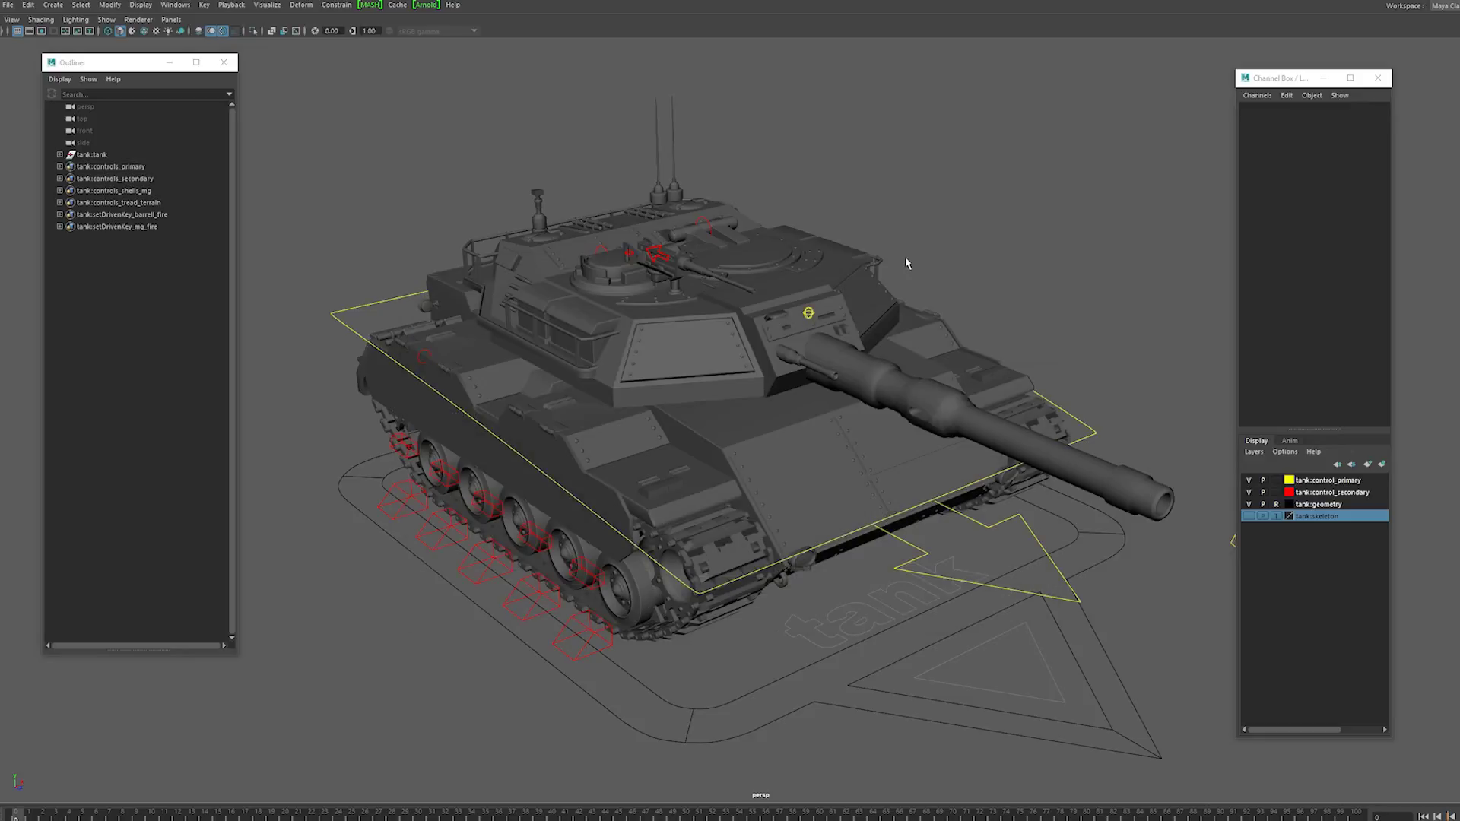
left_click(158, 32)
left_click_drag(933, 298, 657, 382, "alt")
Step: Check the Viewport 2.0 rendering engine in the Display preferences and leave the preferences without saving
left_click(172, 6)
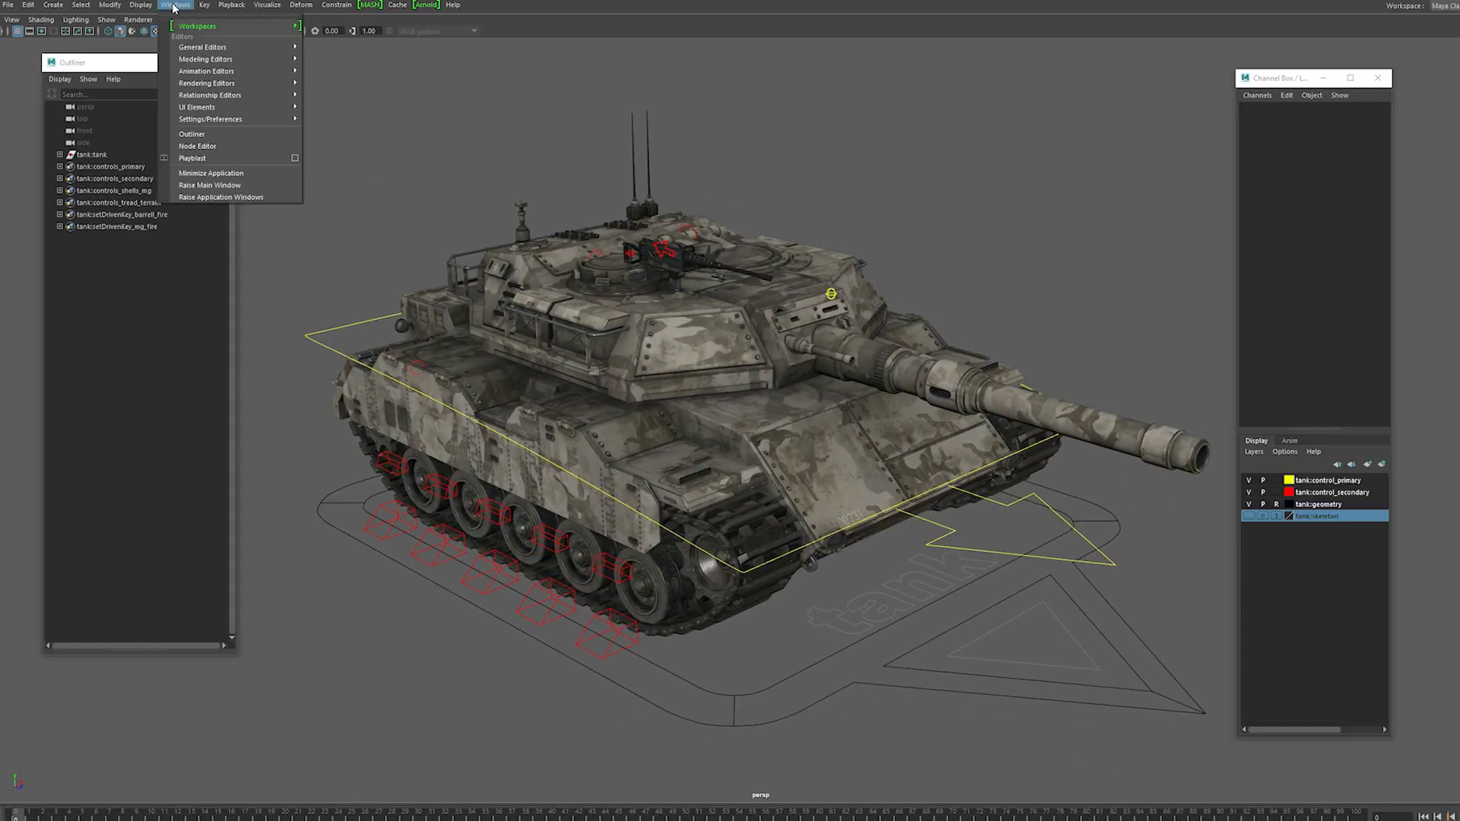
left_click(330, 132)
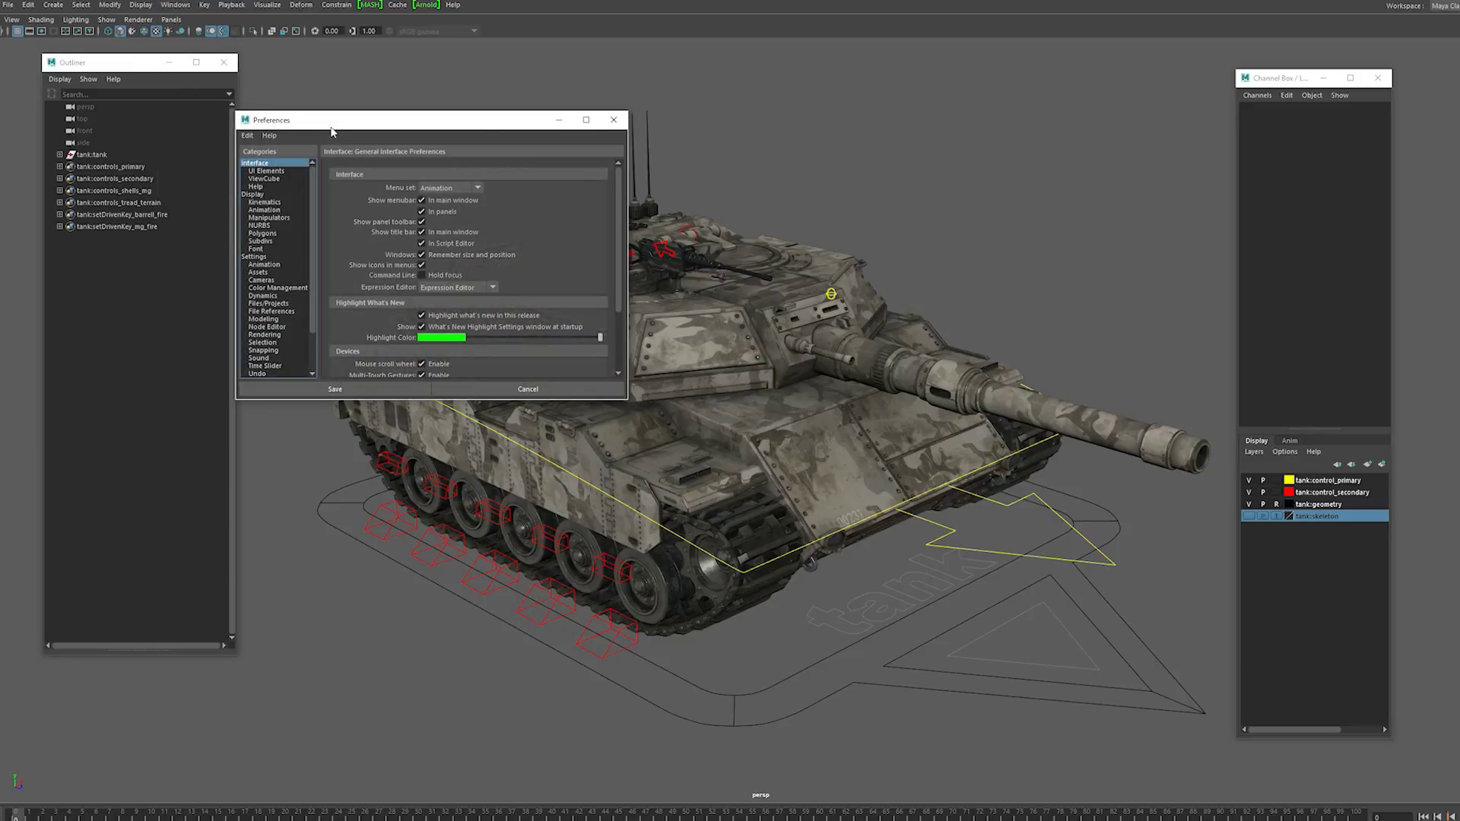
left_click(253, 194)
scroll(585, 334, "down", 3)
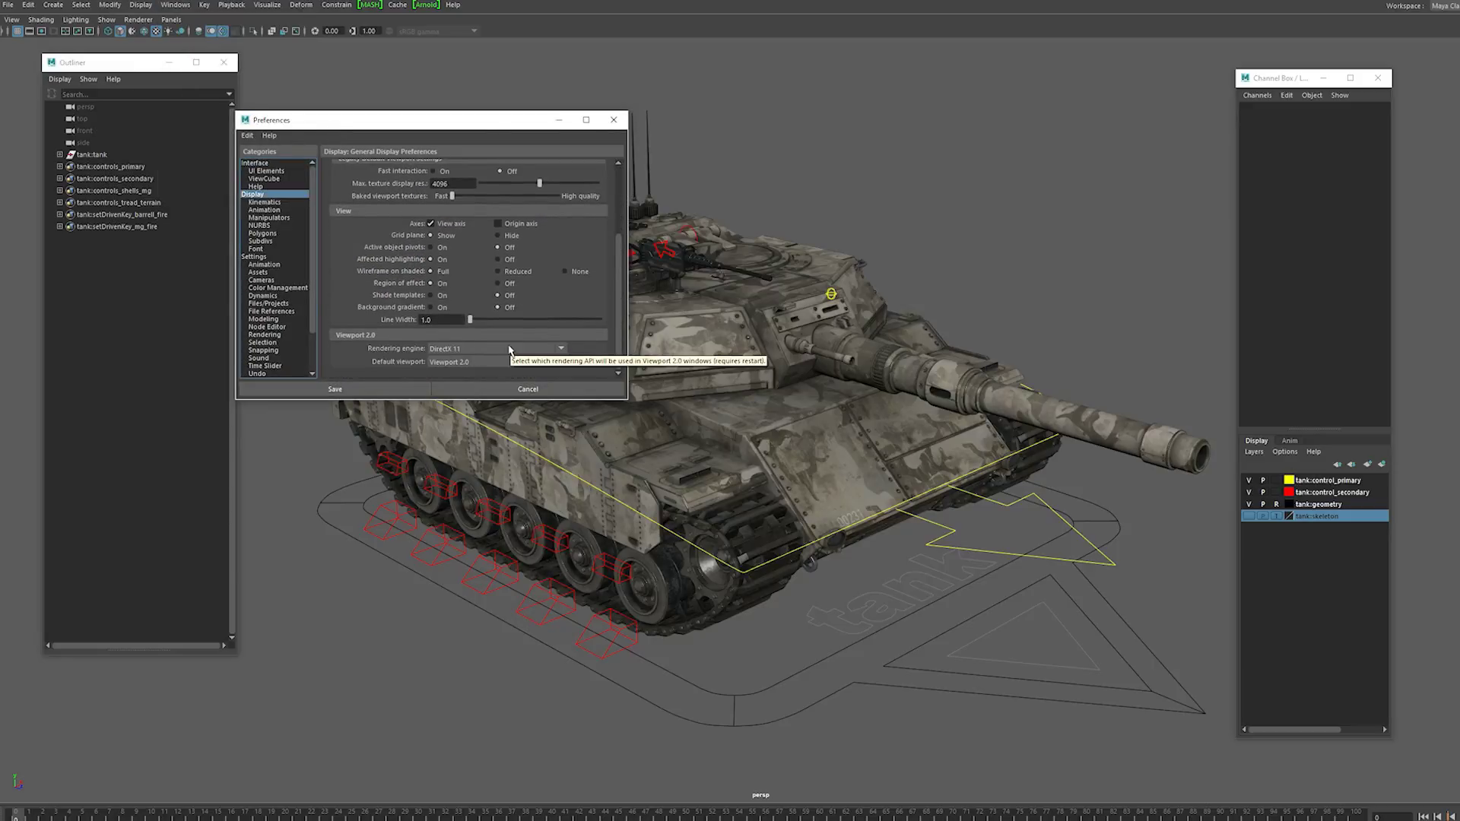
left_click(567, 392)
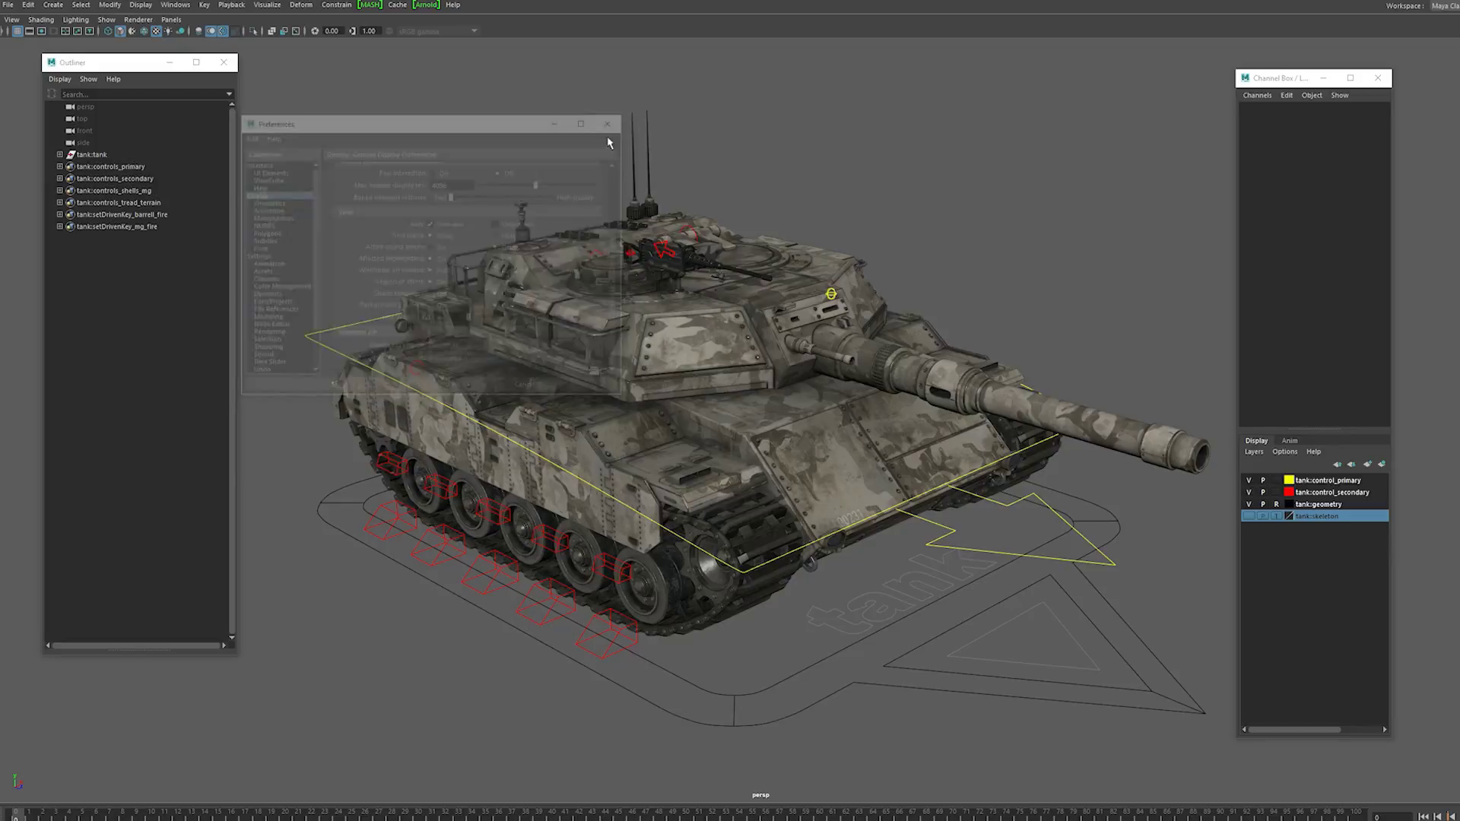
Step: Select the tank's topNode control, test moving and rotating the whole rig with it, and undo the changes
left_click_drag(654, 438, 663, 400, "alt")
left_click_drag(839, 574, 821, 692)
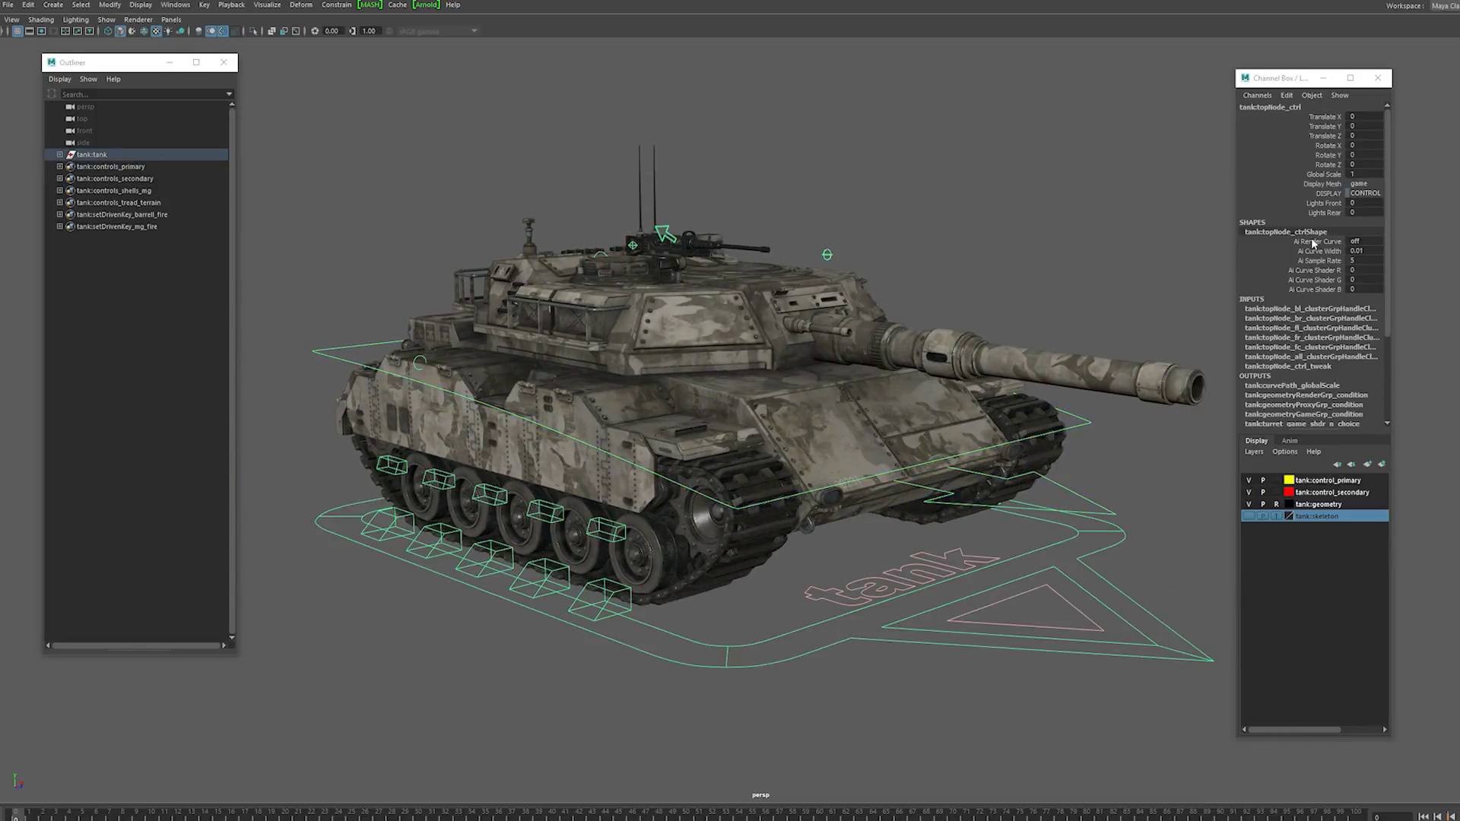
key("w")
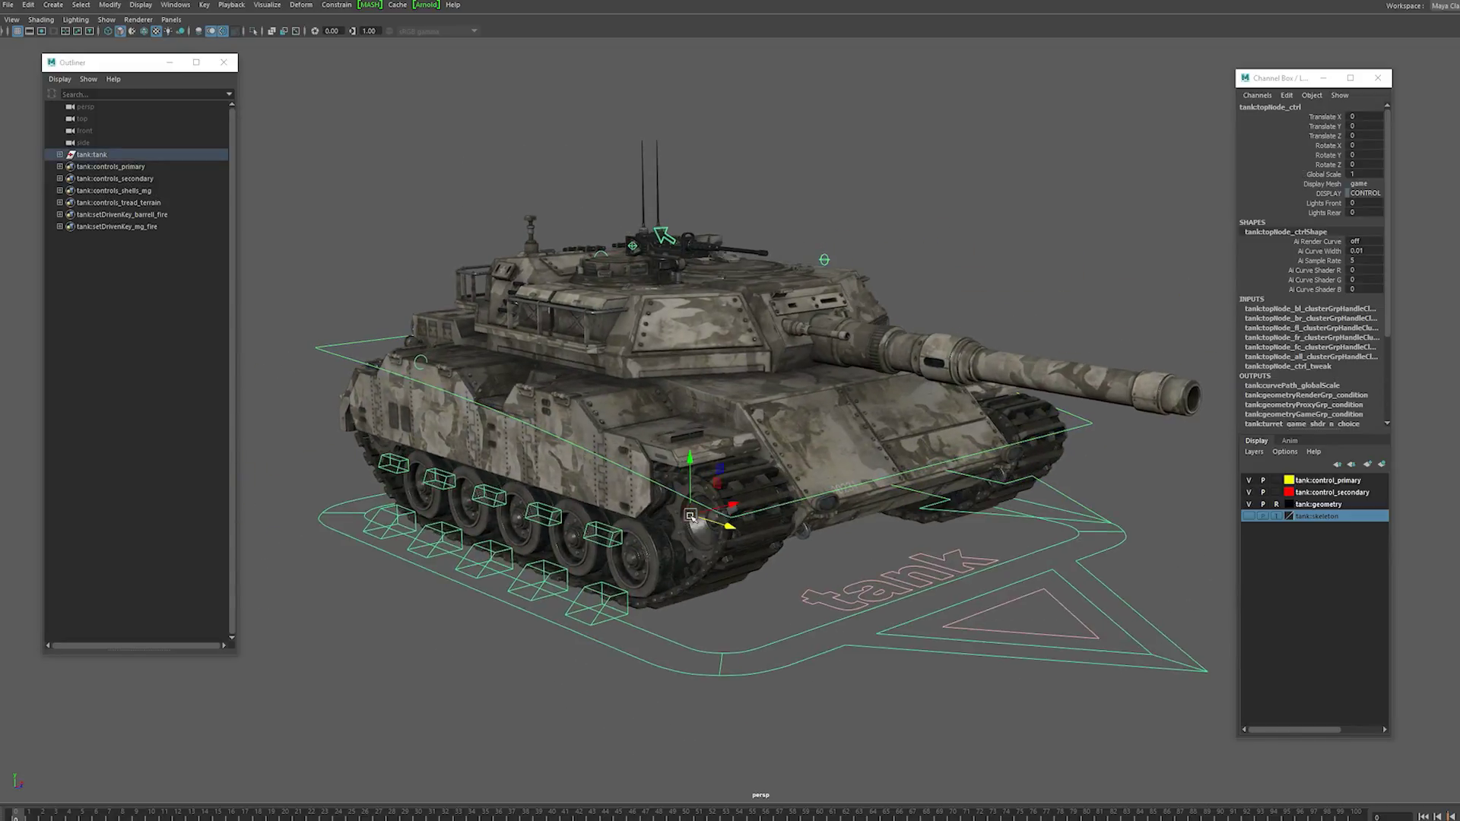
left_click_drag(688, 517, 694, 480)
key("e")
key("ctrl+z")
key("ctrl+z")
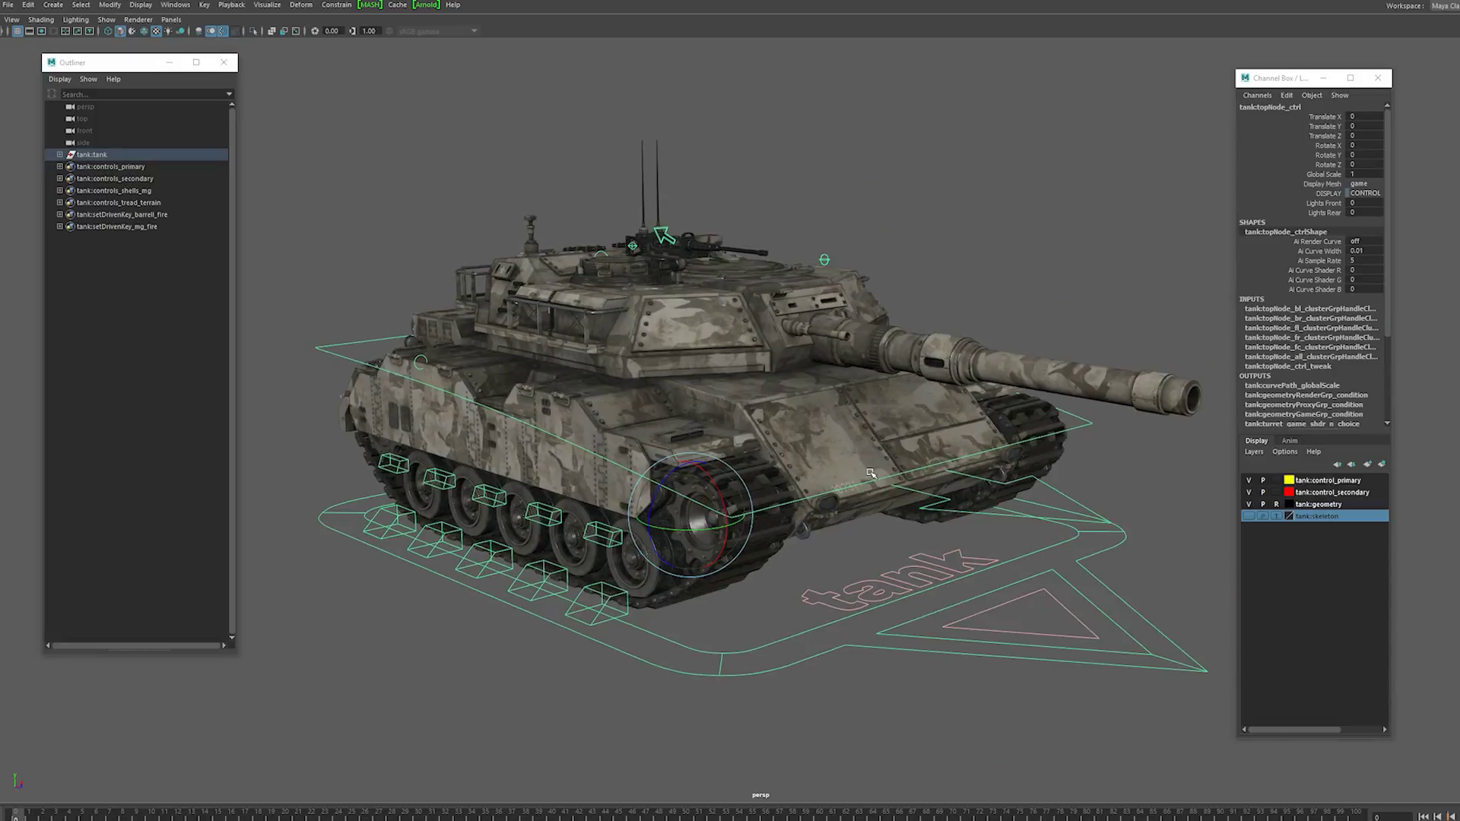
Step: Test the topNode control's Global Scale, undo it, view the Display Mesh choices and deselect the control
left_click(1329, 174)
middle_click_drag(909, 221, 933, 256)
key("ctrl+z")
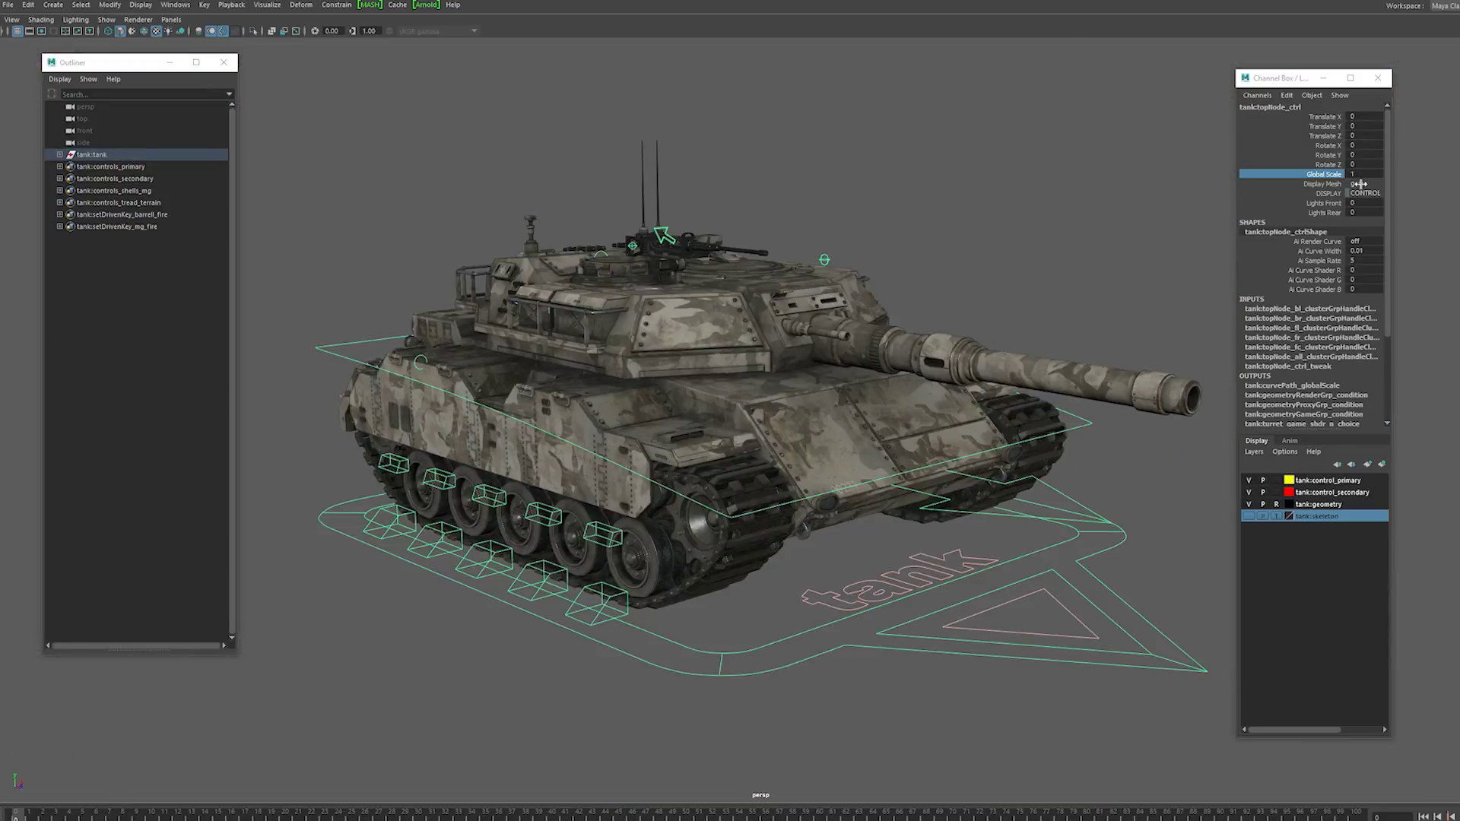
left_click(1359, 184)
left_click(1369, 219)
left_click(398, 274)
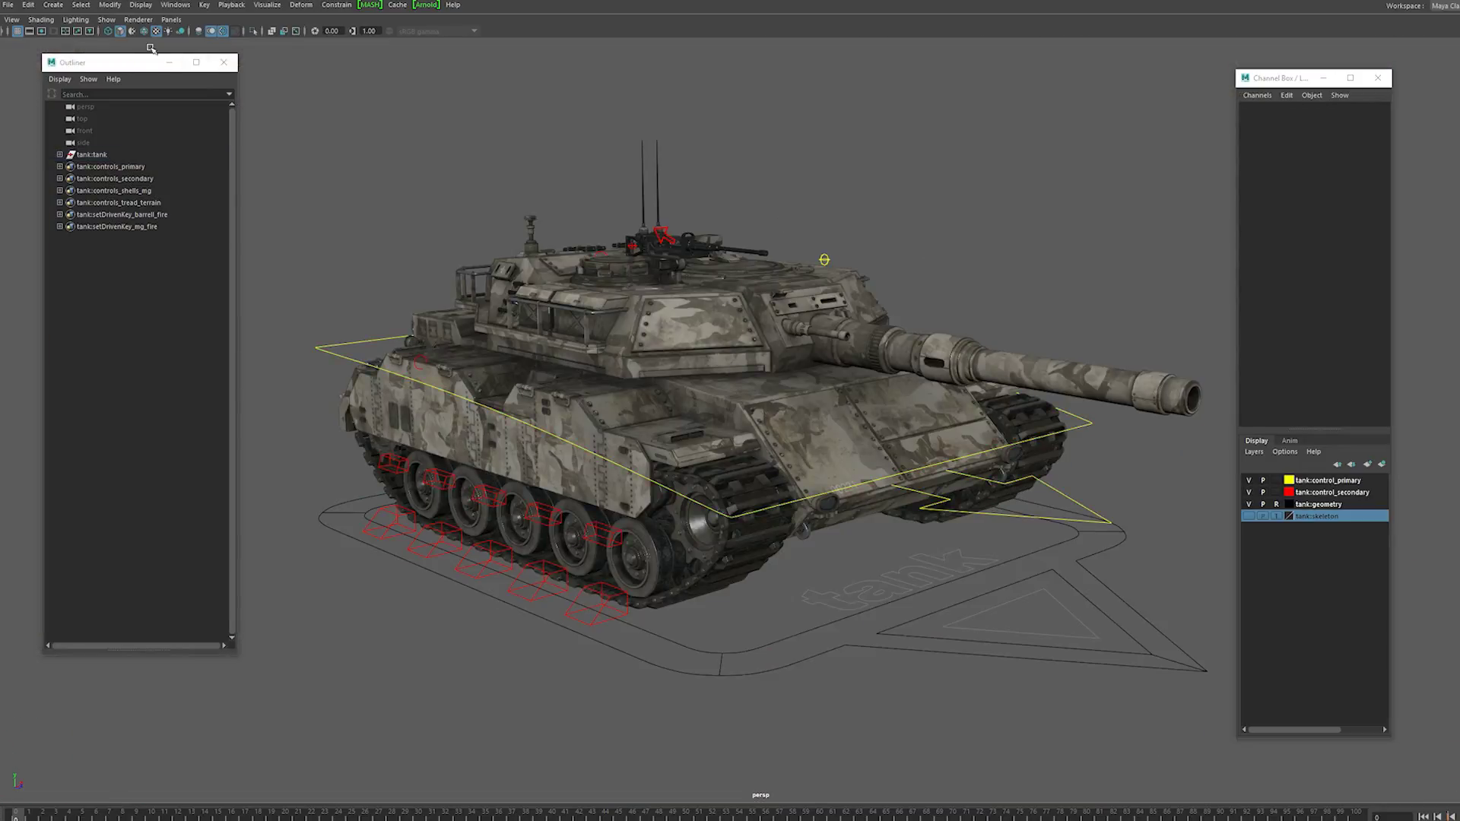
Step: Show wireframe on the shaded tank and expand its hierarchy down to the meshes in gameGeometryGrp
mouse_move(740, 335)
left_mouse_down("alt")
mouse_move(892, 324)
mouse_move(700, 330)
mouse_move(715, 359)
mouse_move(741, 349)
left_mouse_up("alt")
mouse_move(740, 348)
middle_mouse_down()
mouse_move(806, 346)
mouse_move(746, 348)
middle_mouse_up()
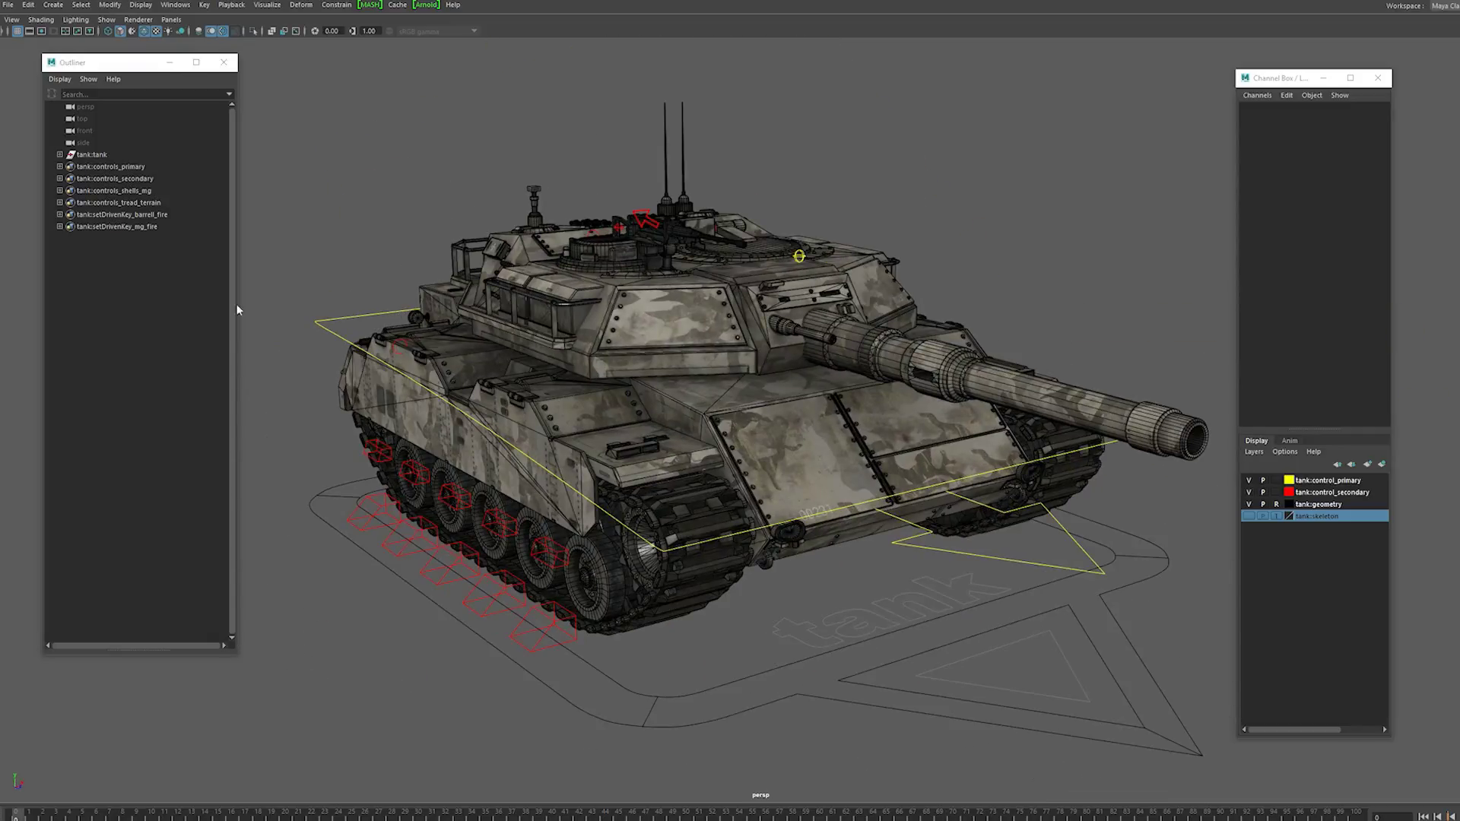
left_click(59, 154)
left_click(67, 166)
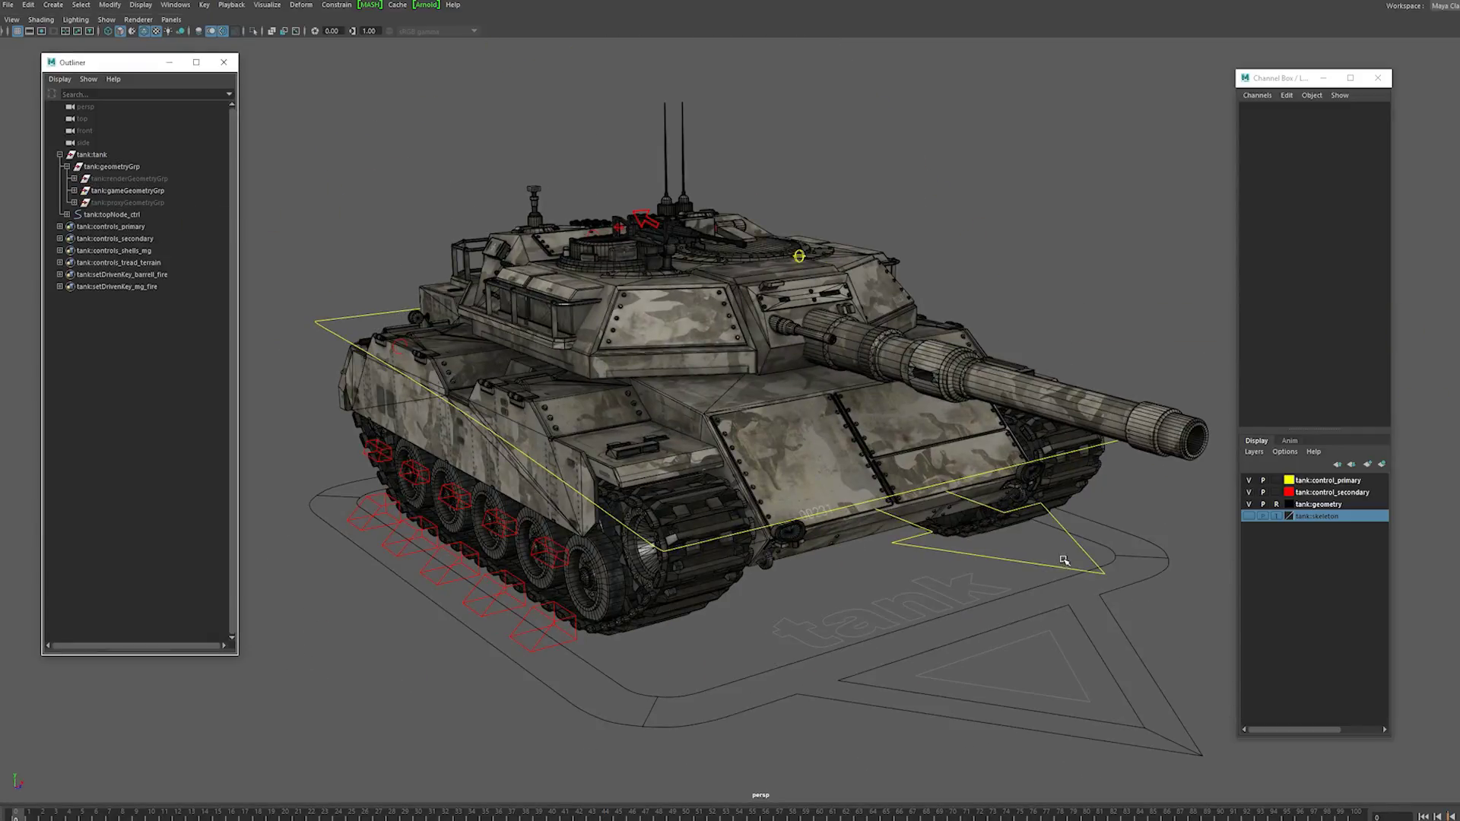
left_click(74, 190)
Step: Inspect the game meshes by selecting mg_game, turret_game, hull_game, tread_game and wheel_game one after another
left_click(124, 251)
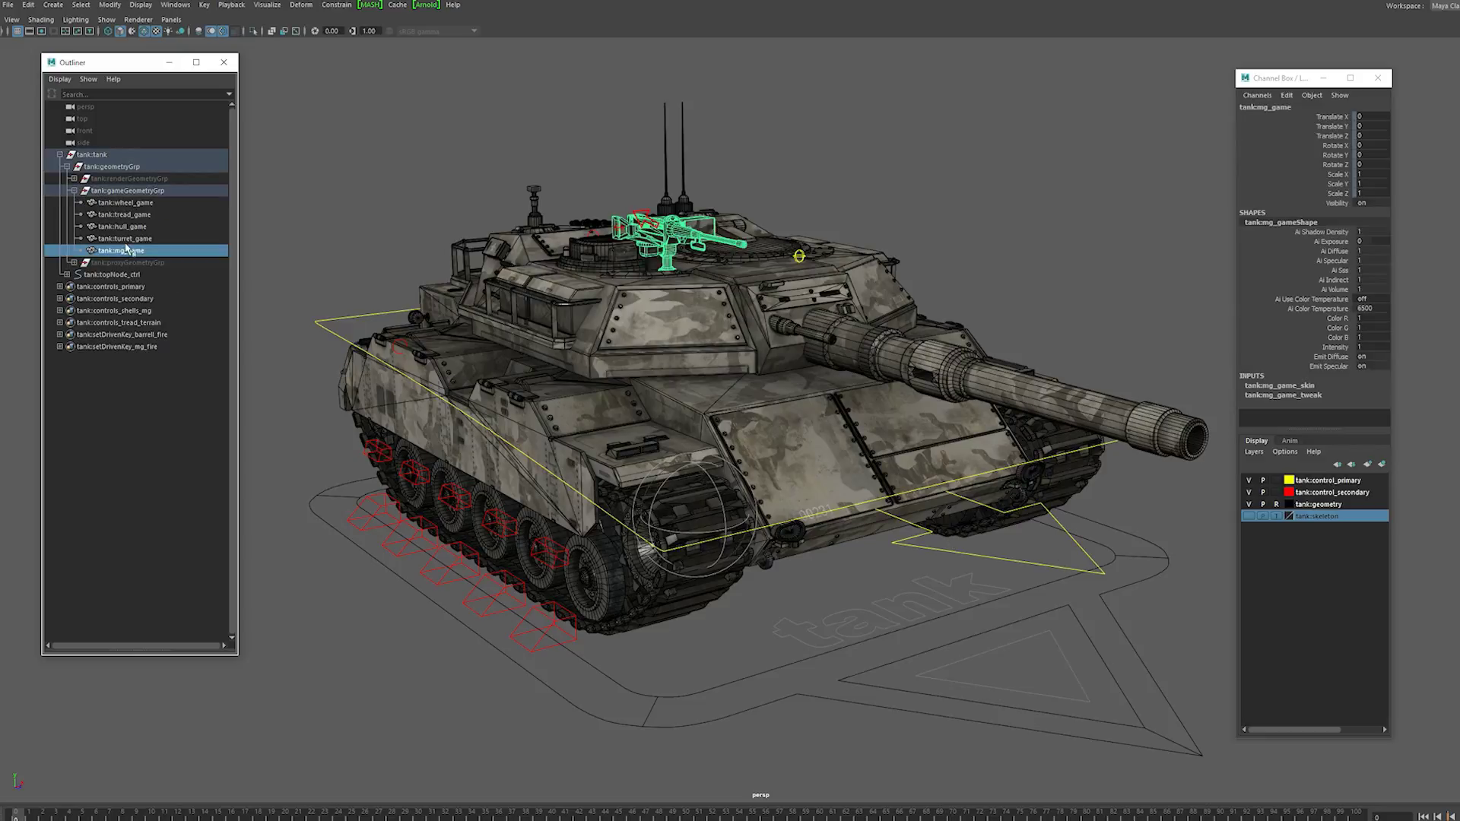
left_click(126, 239)
left_click(127, 227)
left_click(130, 215)
left_click(134, 203)
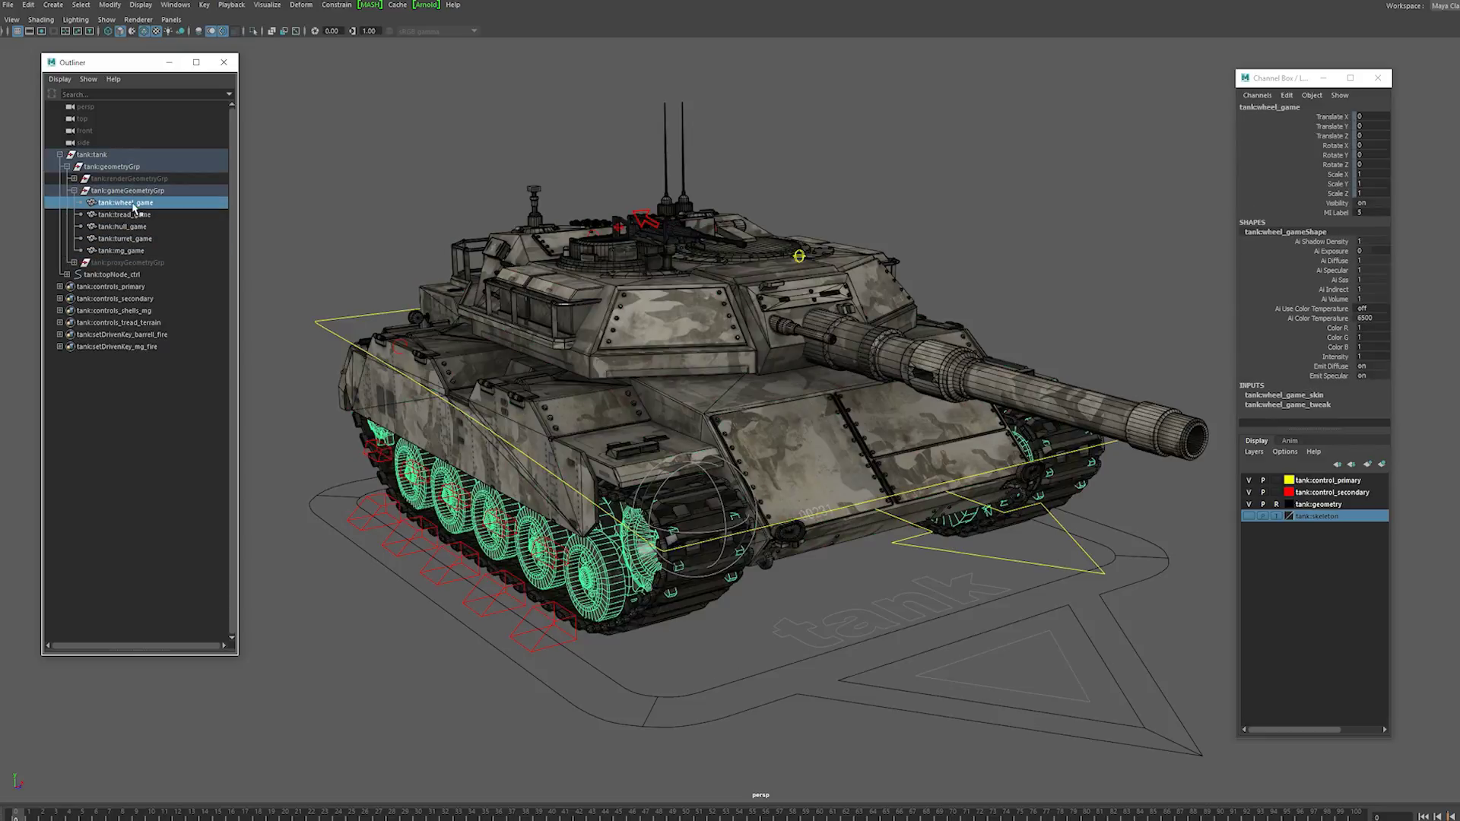
Step: Expand the render and proxy geometry groups to list their meshes, and clear the selection
left_click(67, 166)
left_click(68, 167)
left_click(74, 179)
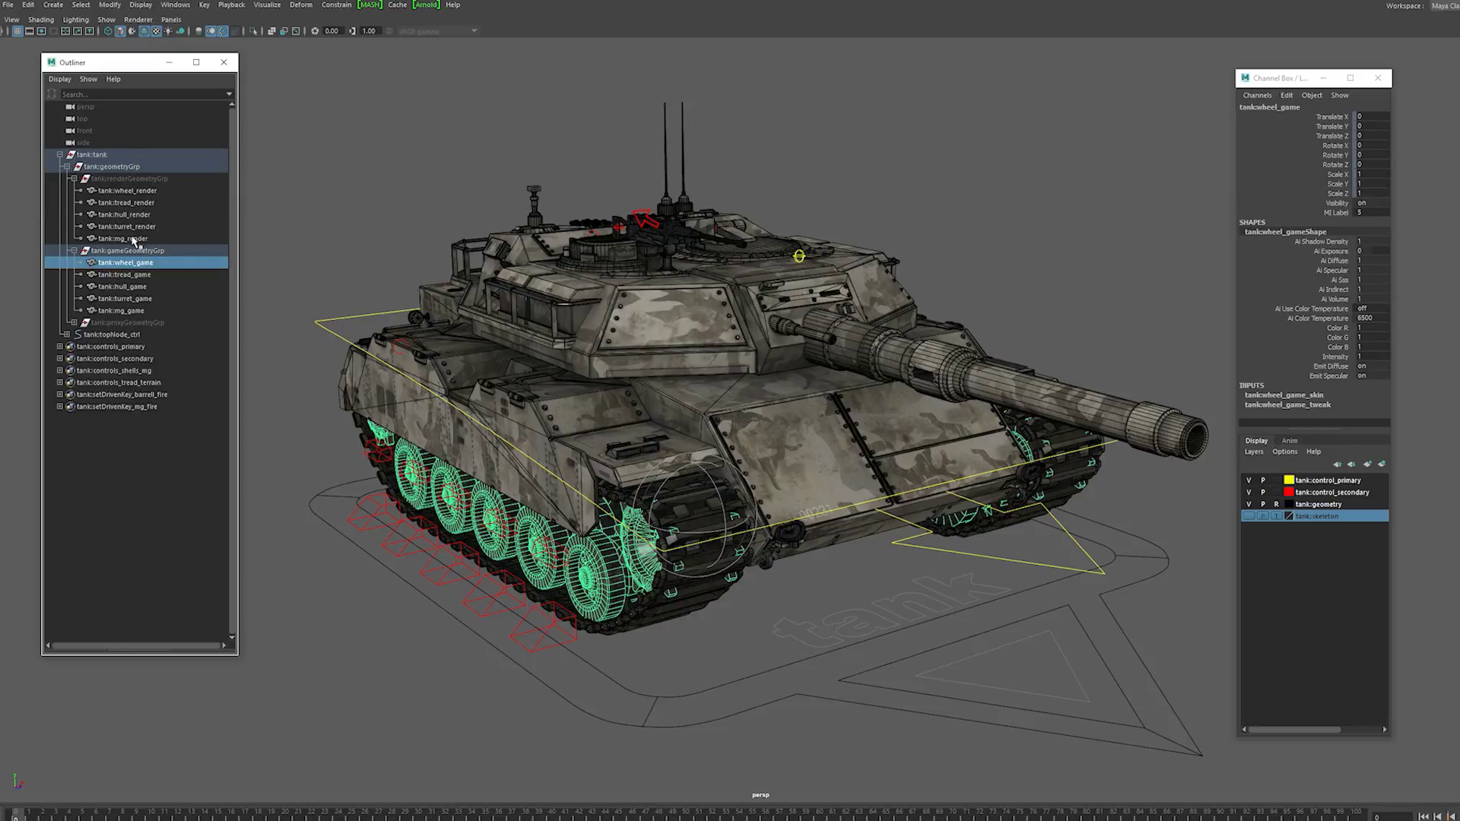
left_click(73, 322)
left_click(841, 691)
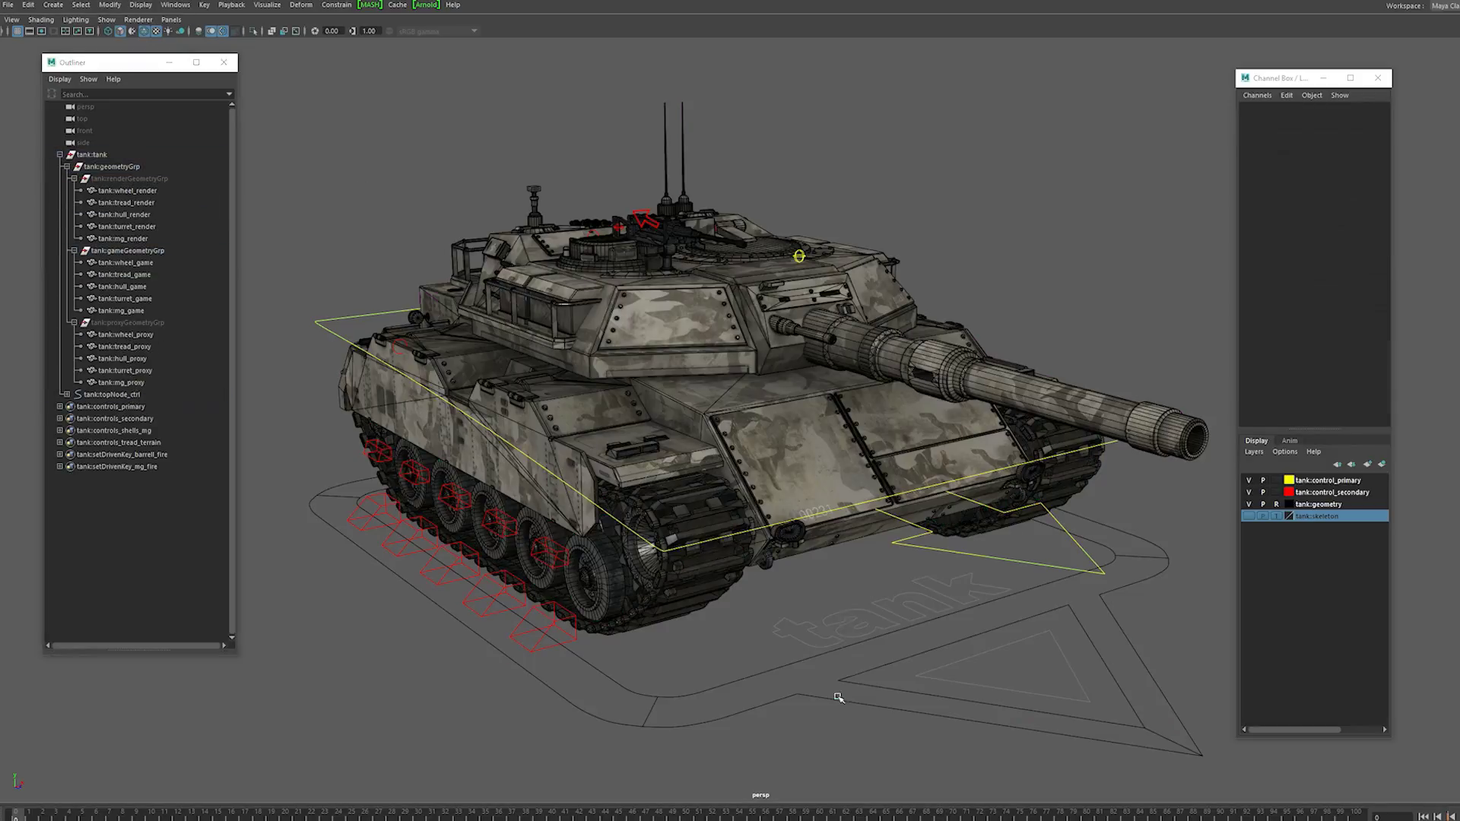
Step: Set the topNode control's Display Mesh to render and examine the high-resolution tank from several angles
left_click(1362, 184)
left_click(1372, 195)
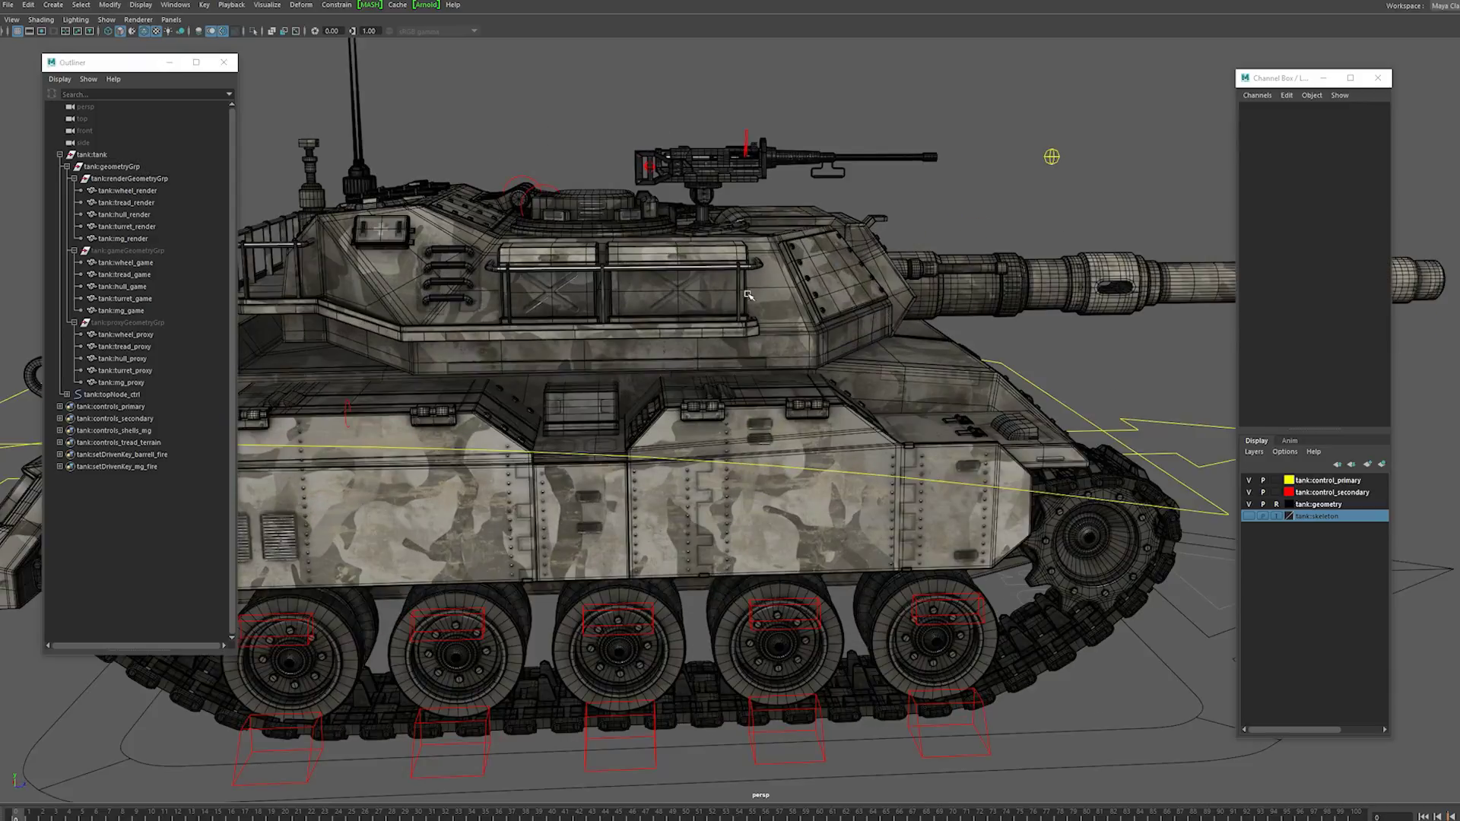
left_click_drag(749, 295, 982, 321, "alt")
scroll(982, 321, "down", 3)
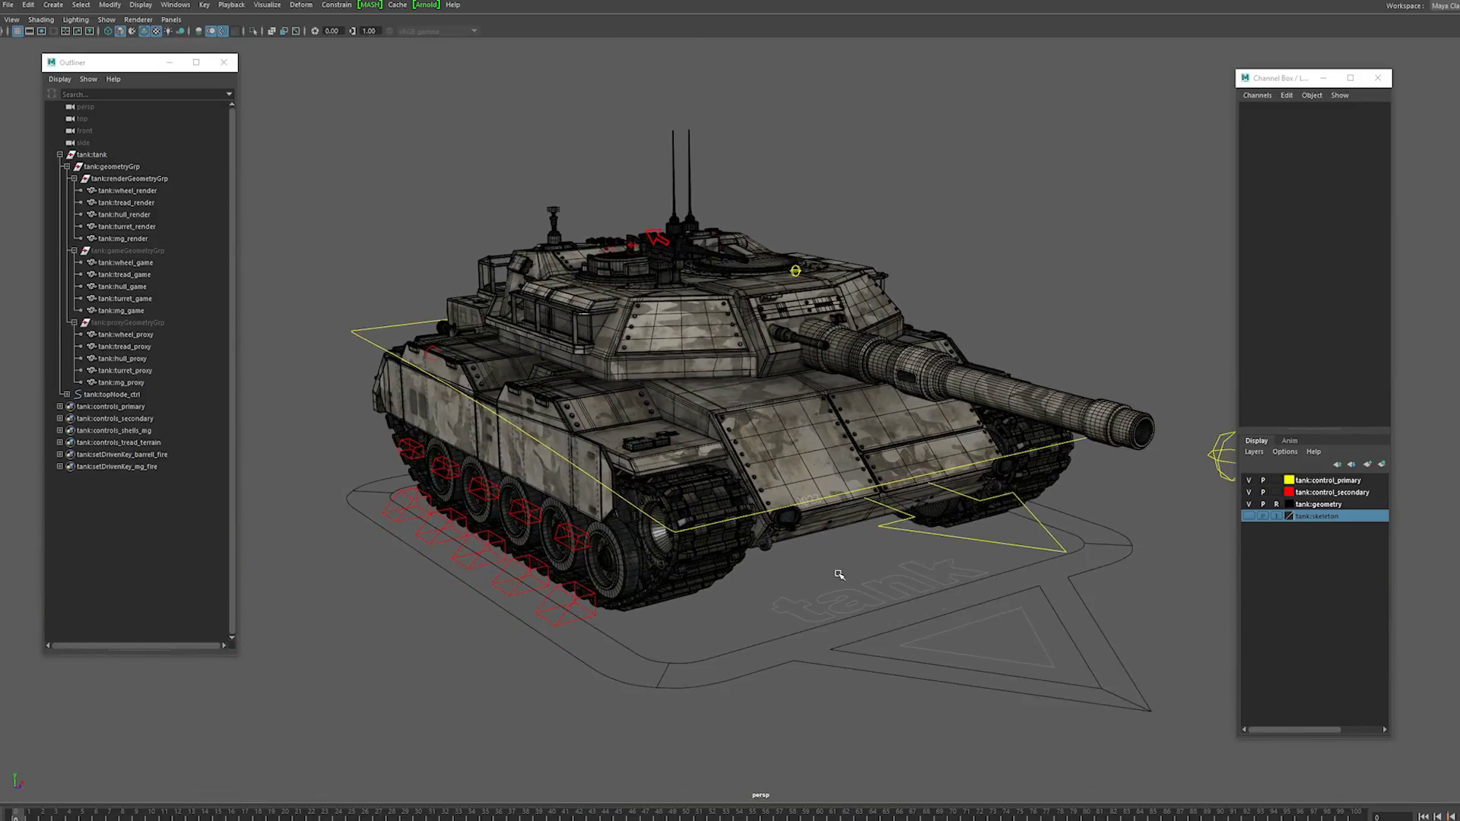
Step: Select the topNode control and set its Display Mesh to proxy to inspect the low-resolution tank
left_click_drag(839, 574, 863, 648)
left_click(1364, 184)
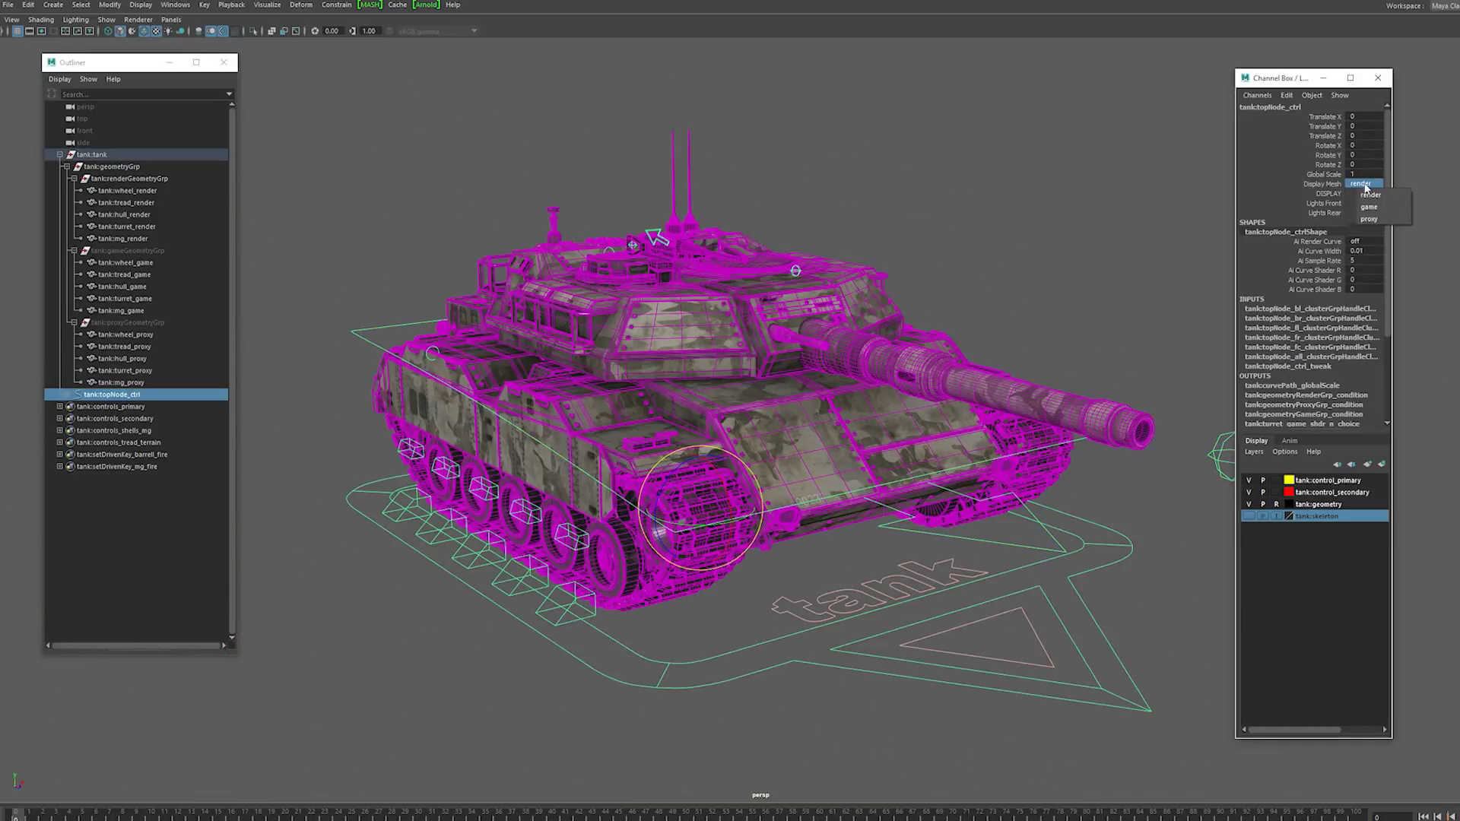
left_click(1372, 219)
left_click(1030, 235)
mouse_move(1030, 235)
left_mouse_down("alt")
mouse_move(1109, 251)
mouse_move(1024, 261)
left_mouse_up("alt")
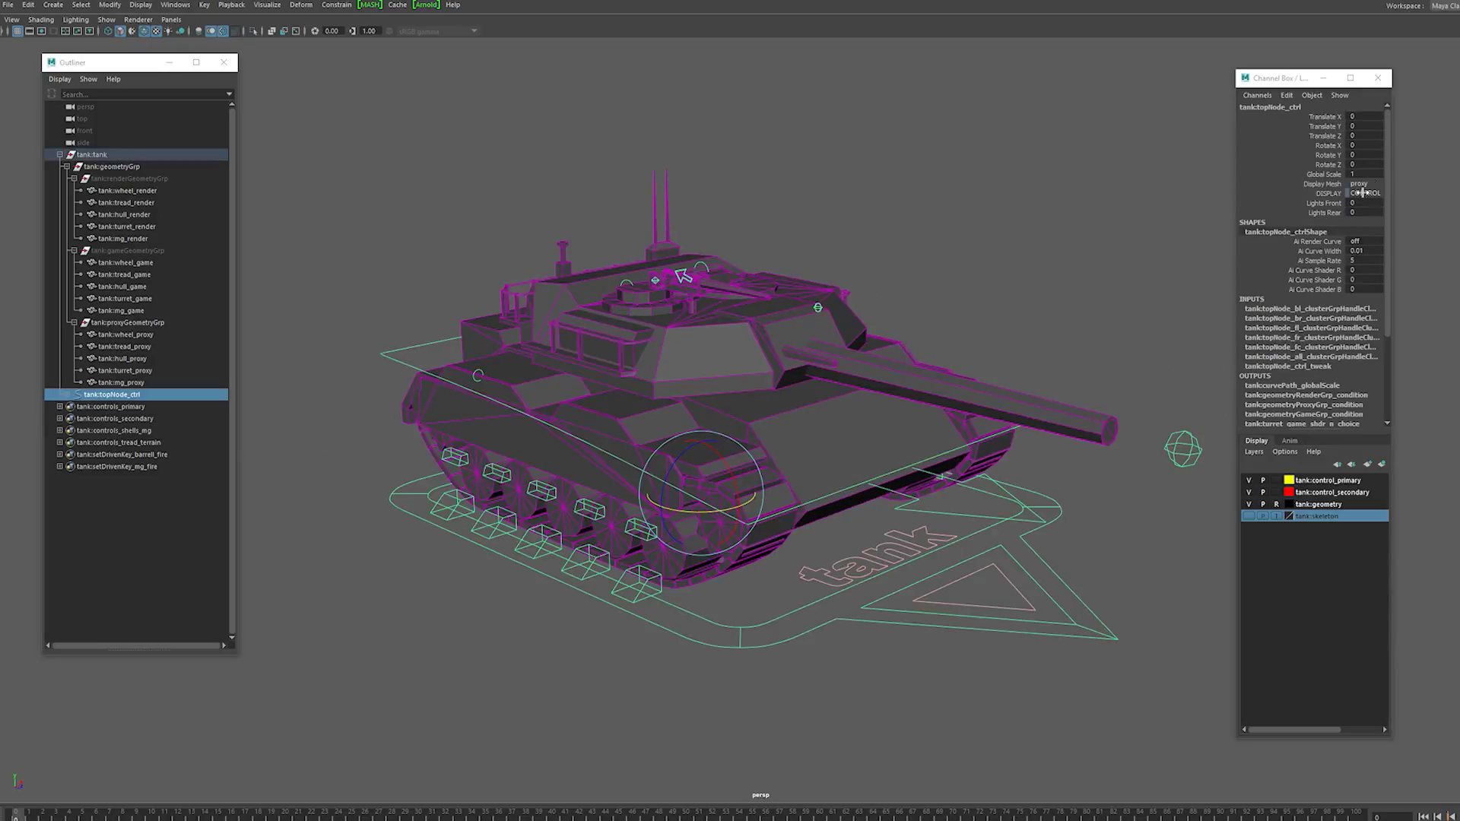
Step: Set the topNode control's Display Mesh to game and clear the selection
left_click(1364, 184)
left_click(1378, 208)
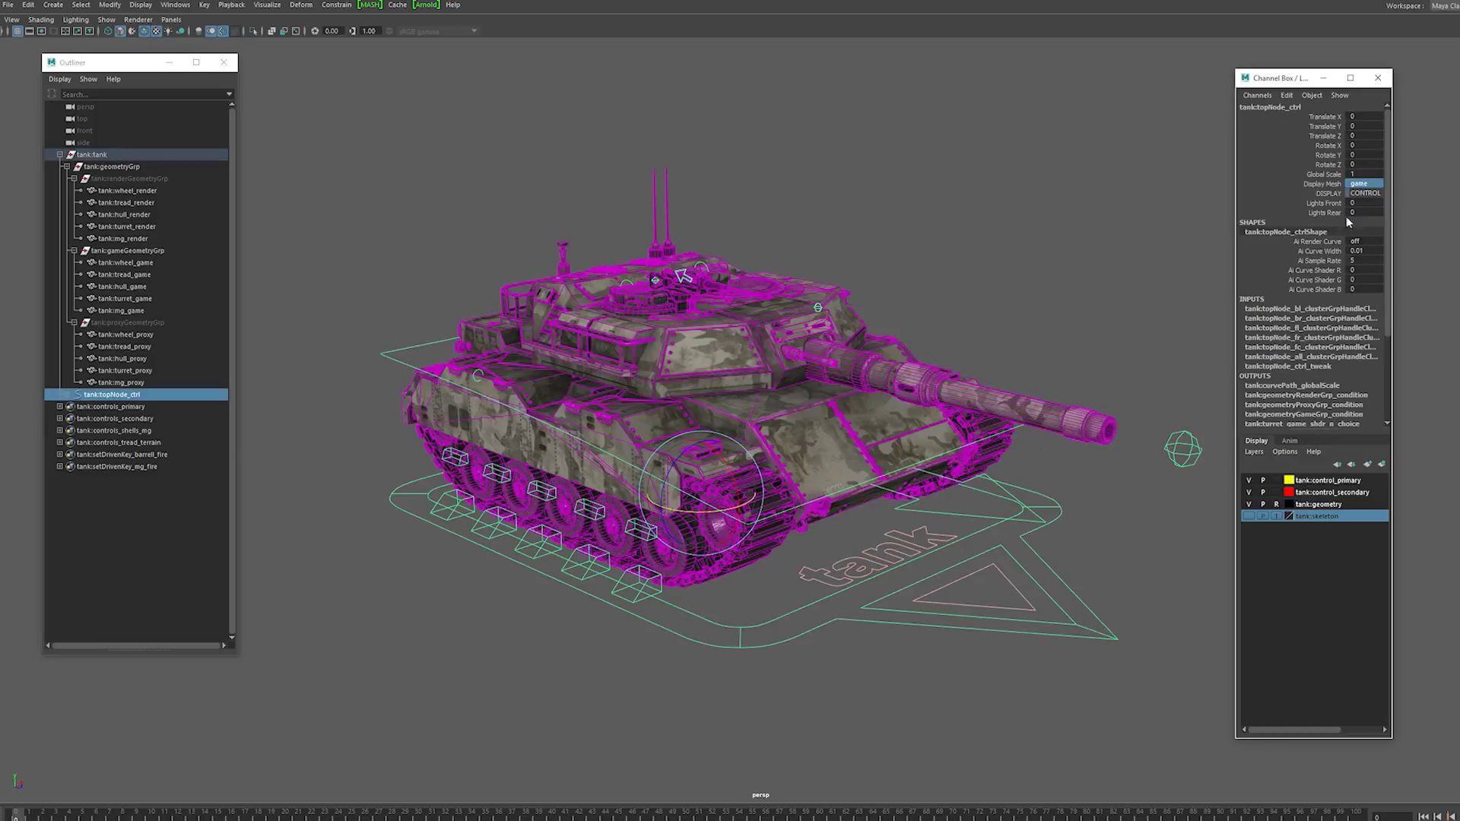
left_click(1053, 274)
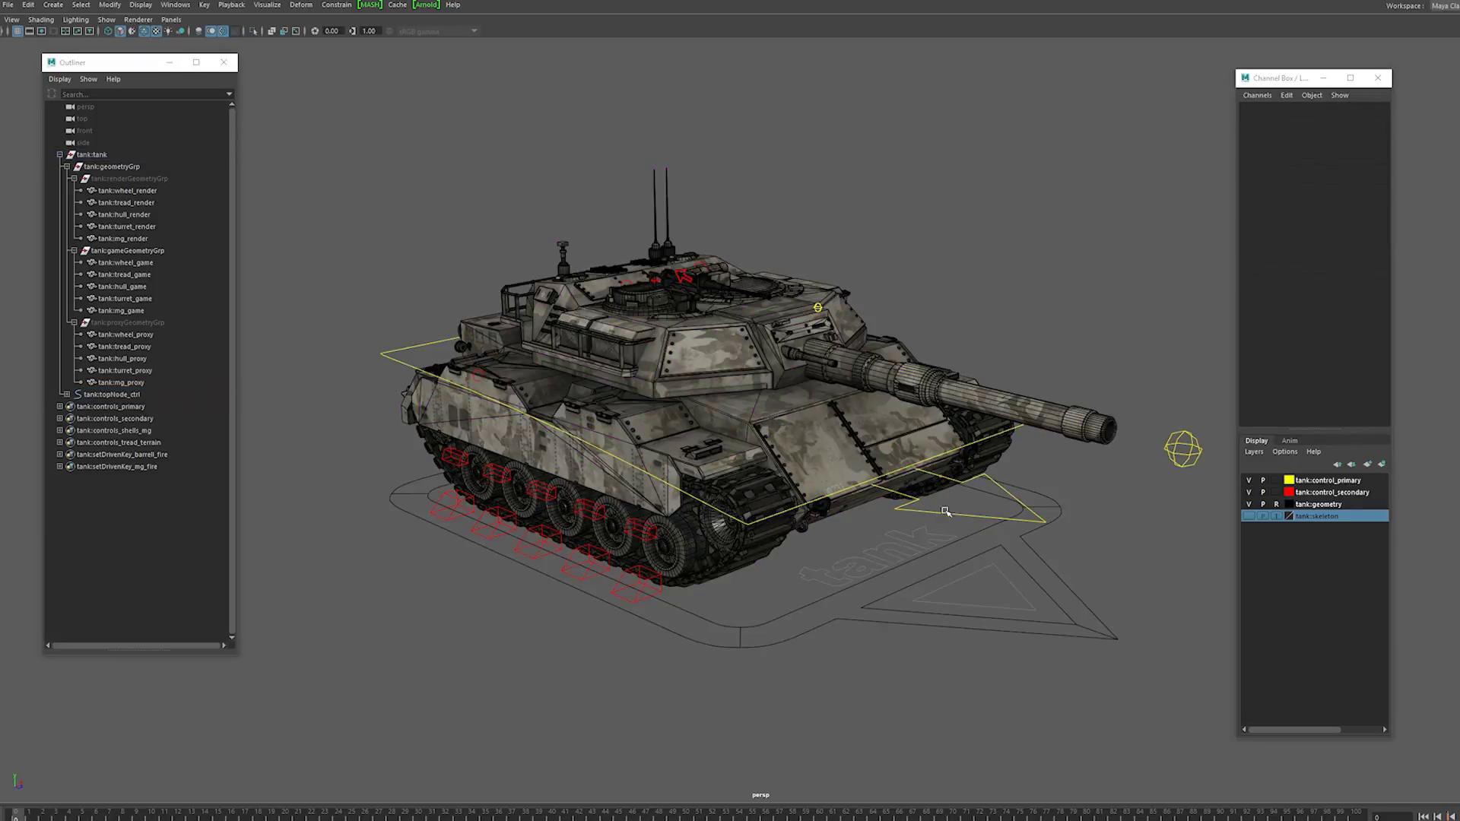
Step: Test driving the tank with its arrow-shaped drive control, reset the control's transform values to 0 and deselect it
left_click(945, 512)
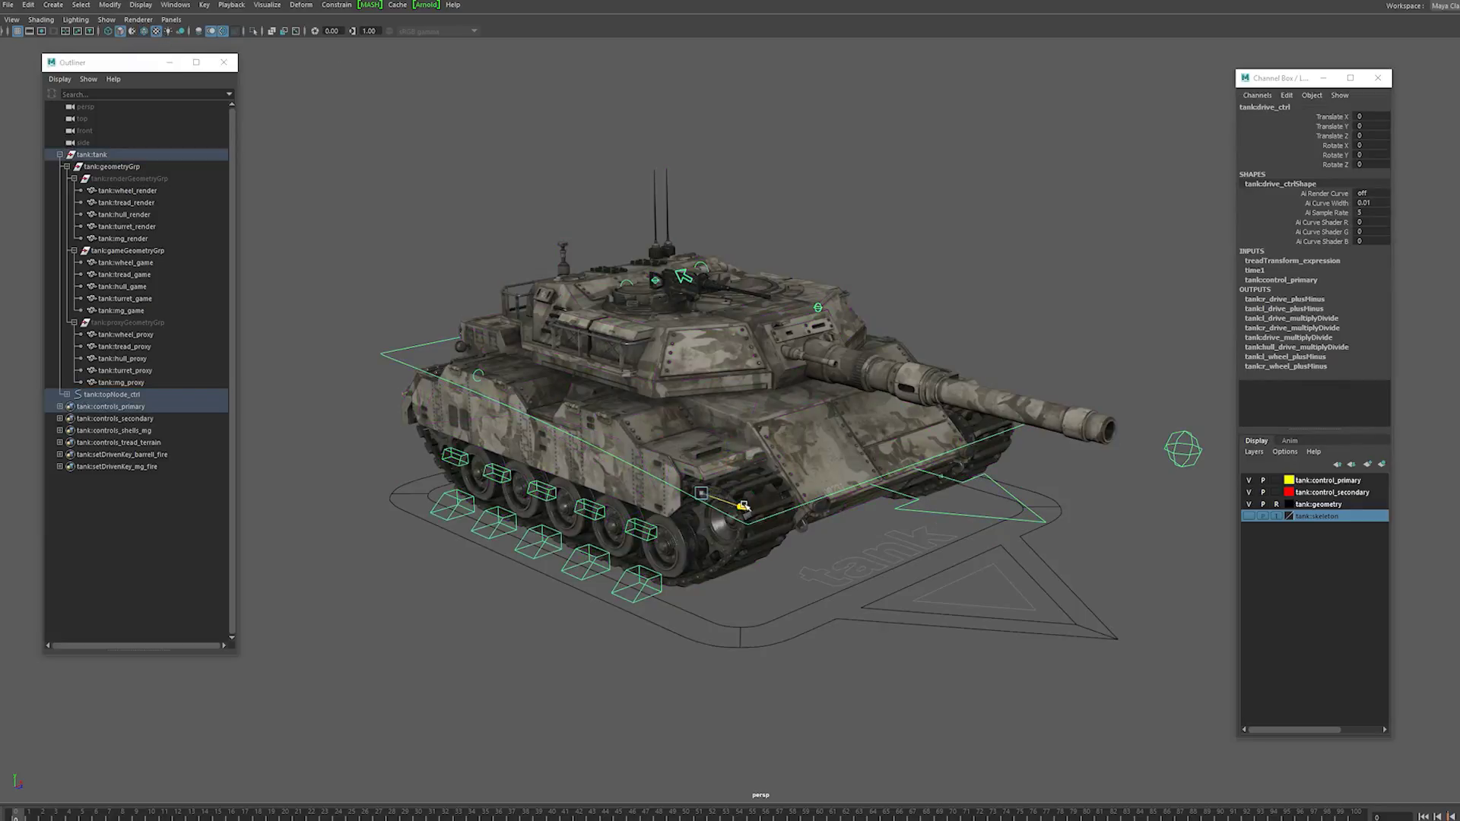
left_click_drag(744, 506, 903, 489)
key("e")
key("w")
left_click_drag(1367, 117, 1367, 156)
type("0")
key("Return")
left_click(1118, 293)
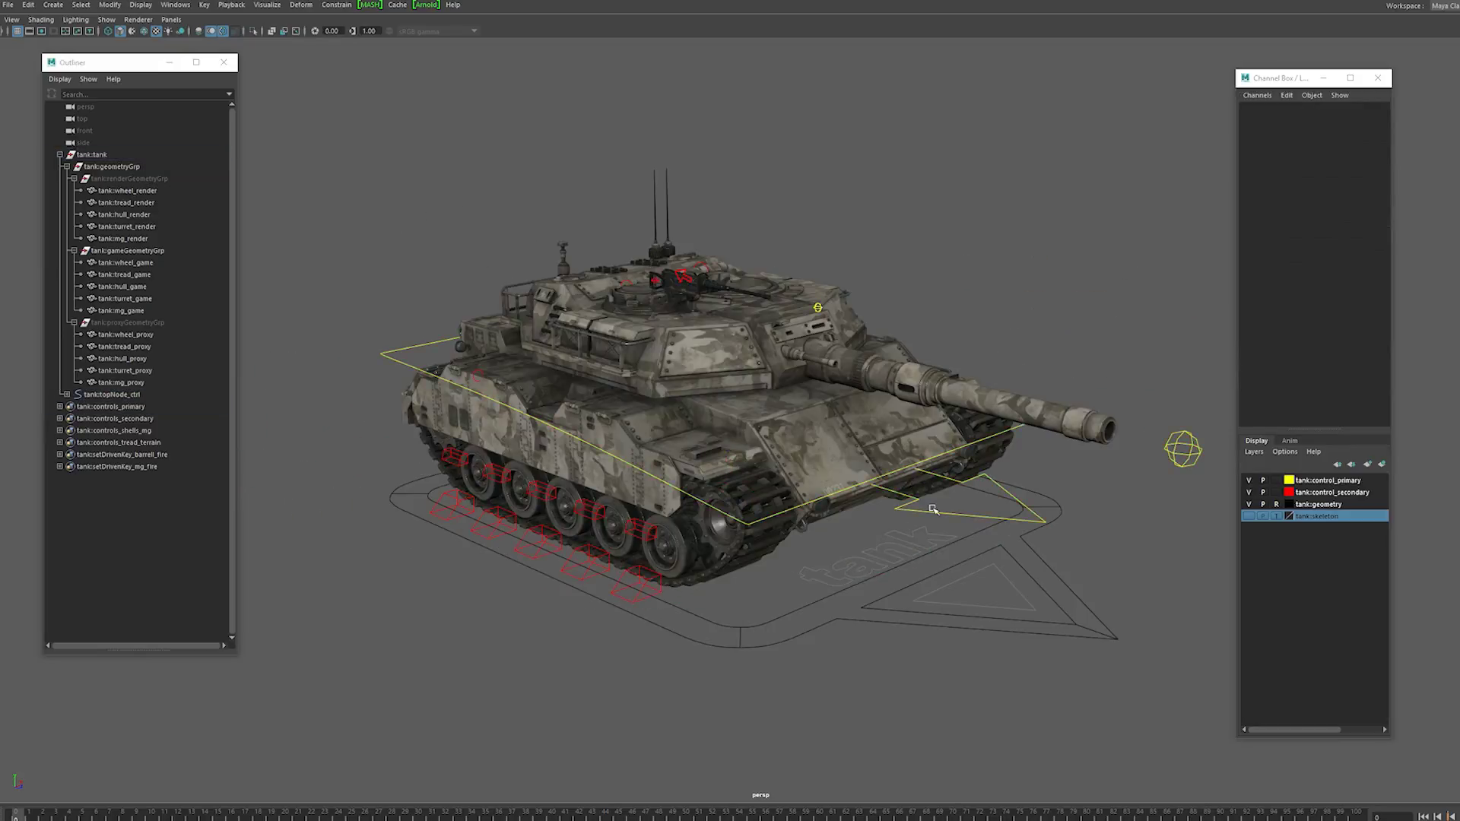
Step: Select the hull control around the tank body and test tilting the hull by rotating it
left_click(1006, 432)
key("e")
left_click_drag(732, 368, 703, 379, "alt")
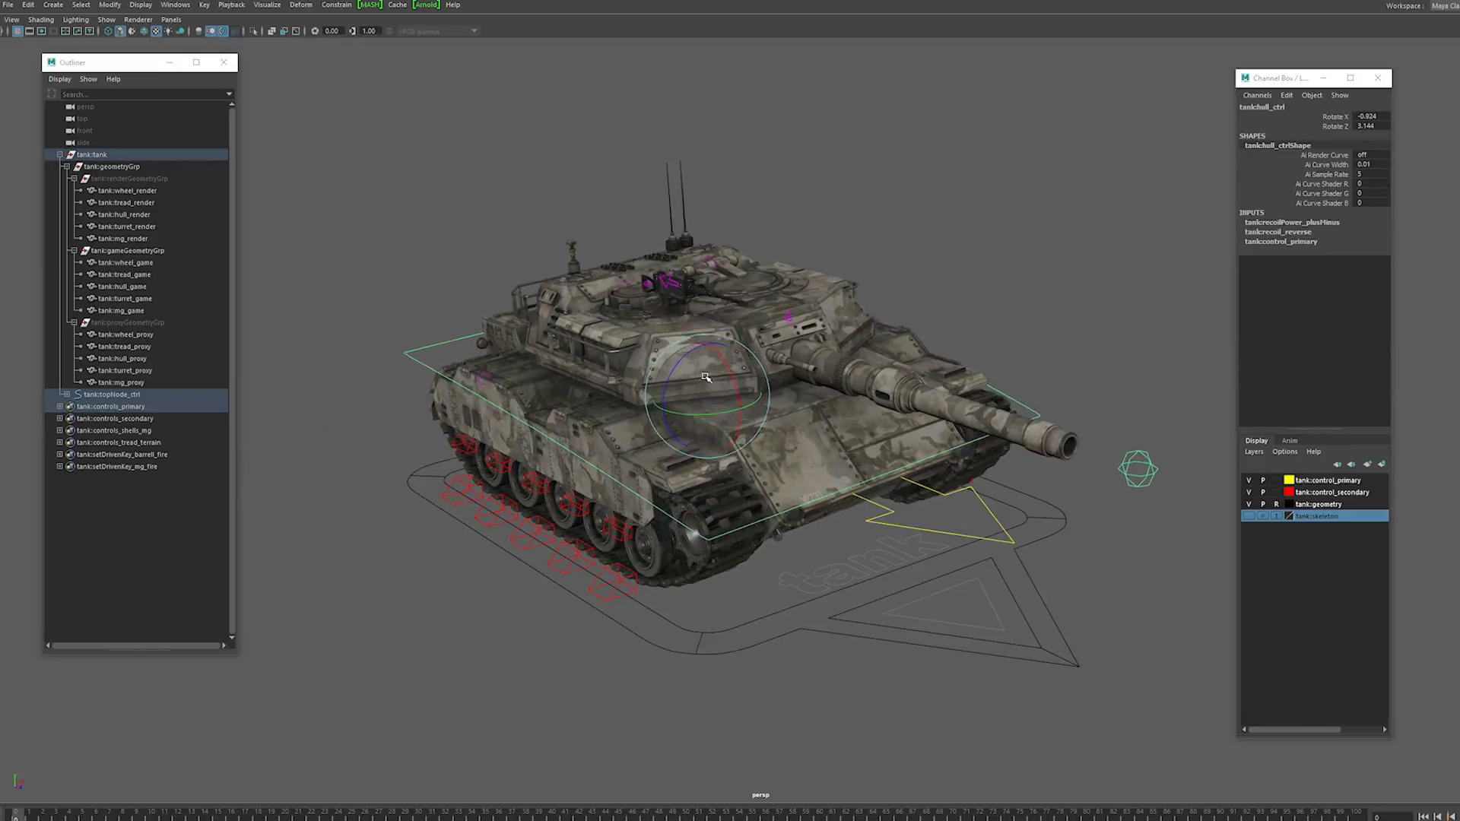
left_click_drag(708, 376, 706, 387)
mouse_move(706, 386)
left_mouse_down("alt")
mouse_move(917, 352)
mouse_move(693, 404)
left_mouse_up("alt")
Step: Undo the hull control's test rotations and deselect it
key("ctrl+z")
key("ctrl+z")
key("ctrl+z")
key("ctrl+z")
key("ctrl+z")
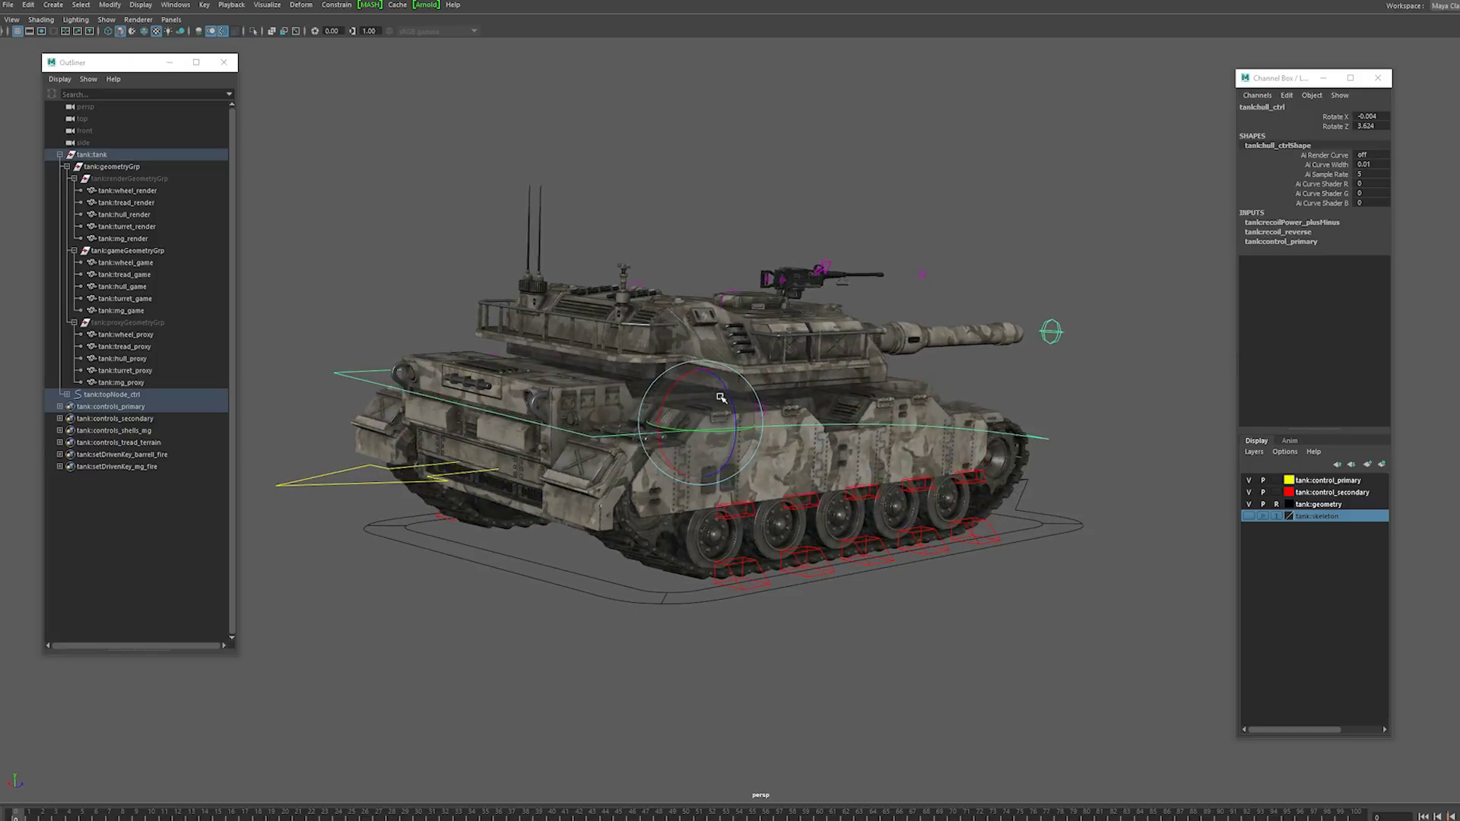
key("ctrl+z")
key("ctrl+z")
key("ctrl+z")
key("ctrl+z")
key("ctrl+z")
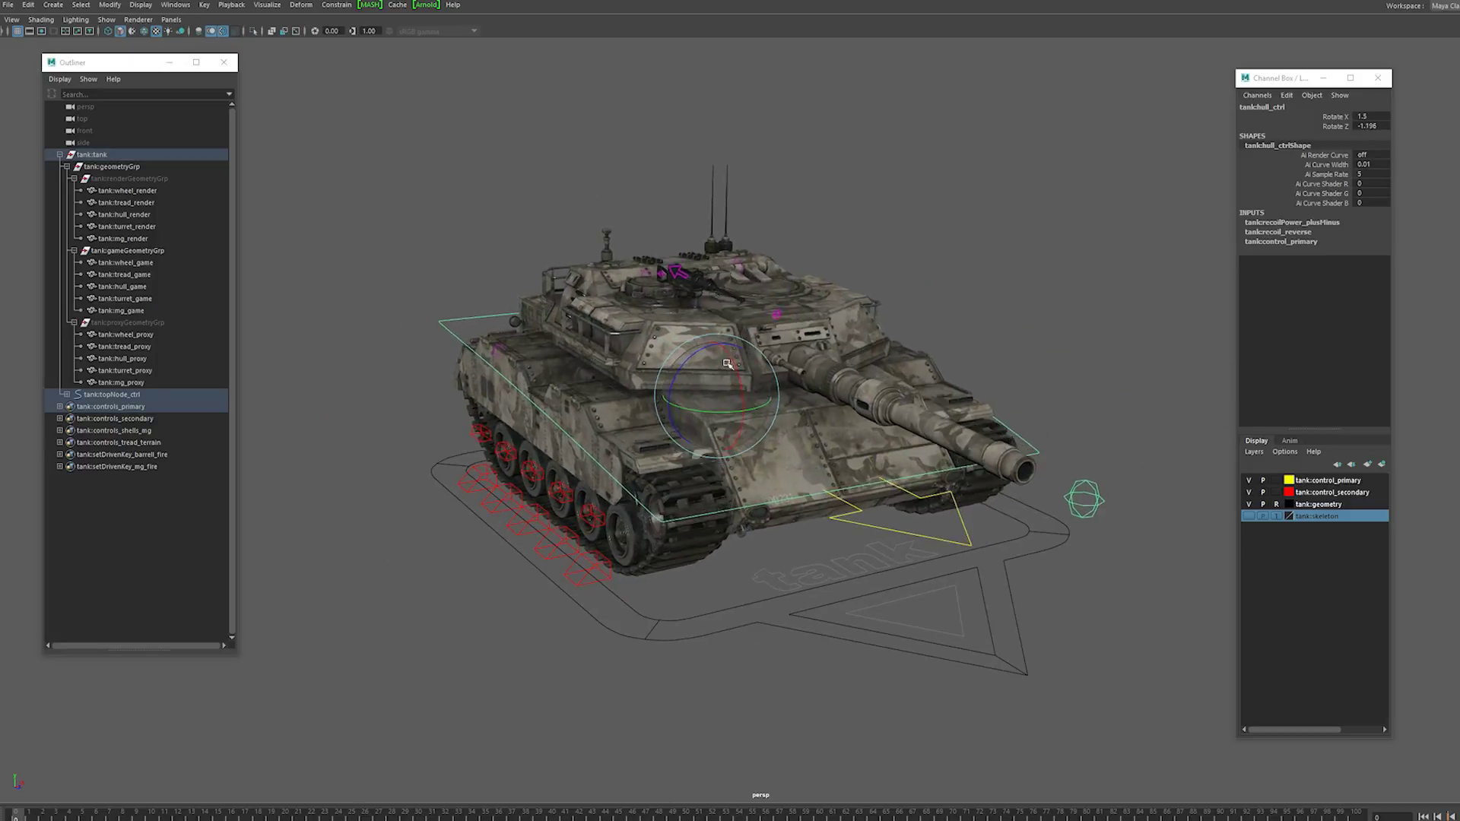
left_click(1040, 249)
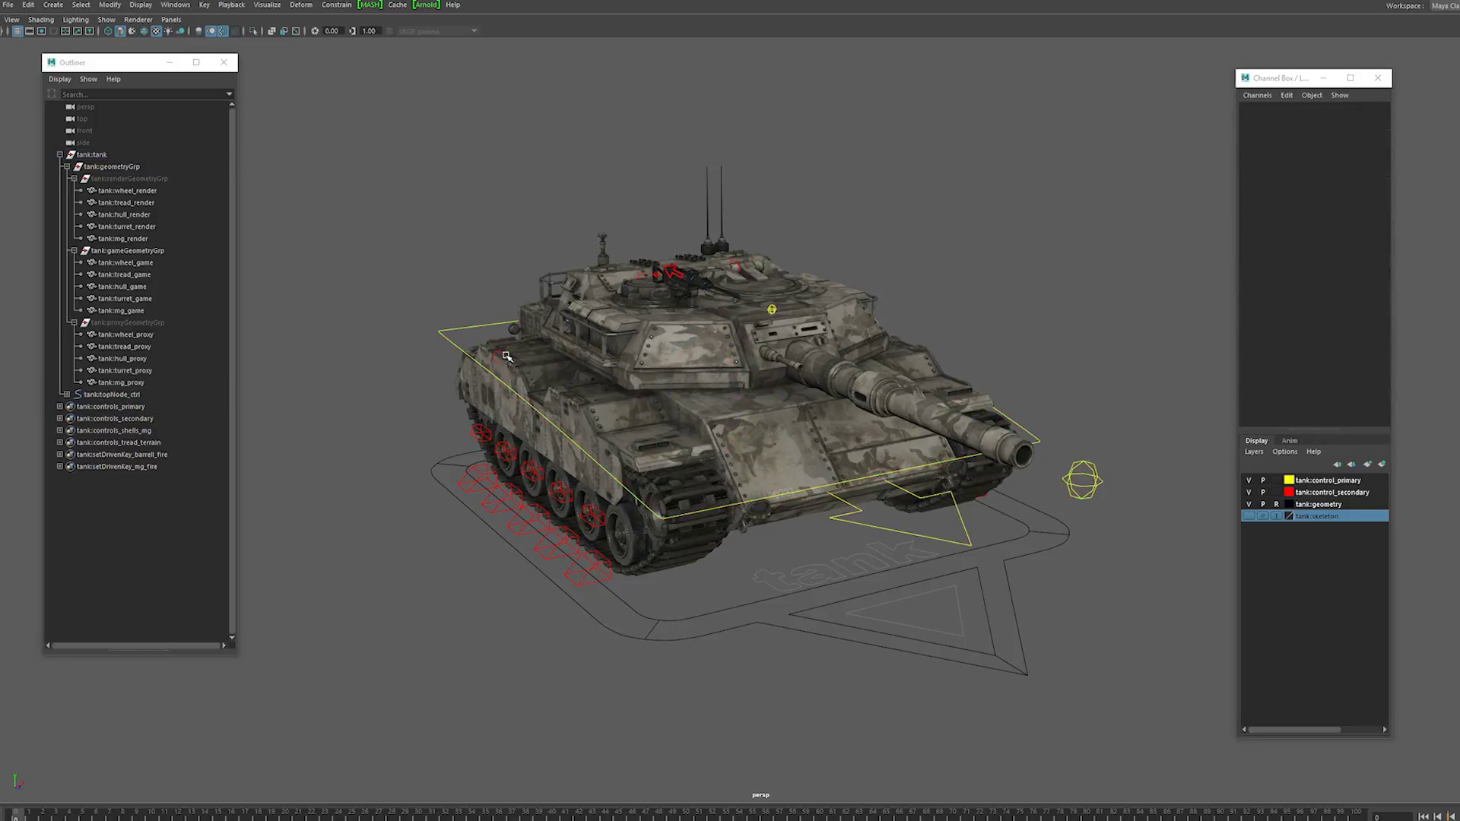
Step: Select the right flap control and rotate the side armour up to about -127.9 in Rotate Z, exposing the tread
left_click(501, 354)
middle_click_drag(500, 354, 711, 384, "alt")
right_click_drag(711, 384, 828, 387, "alt")
left_click_drag(582, 349, 1013, 435)
Step: Test moving the right tread3, tread2 and tread1 controls vertically, undoing the moves
left_click(781, 482)
key("w")
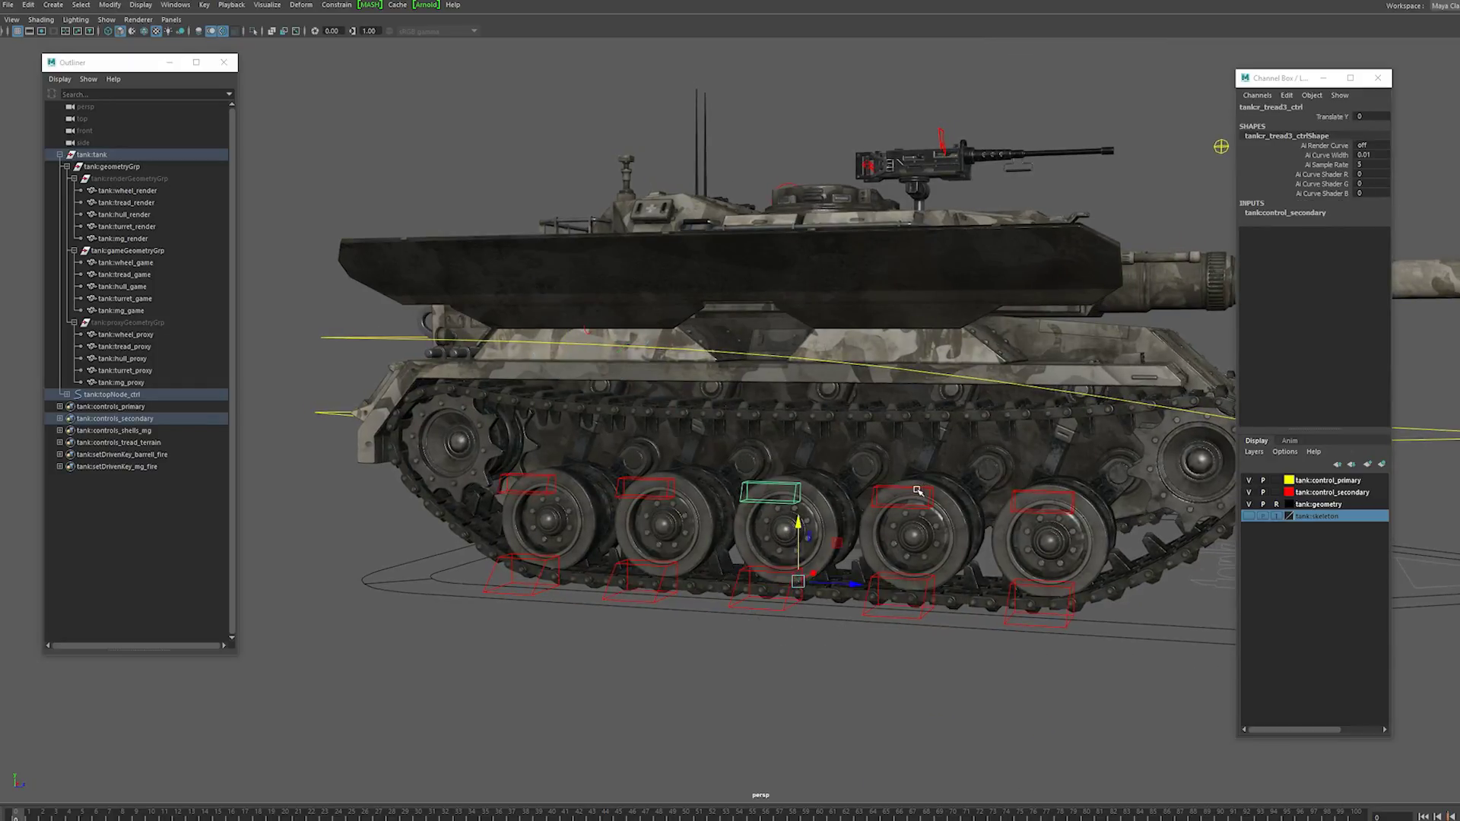
left_click_drag(913, 514, 927, 515)
key("ctrl+z")
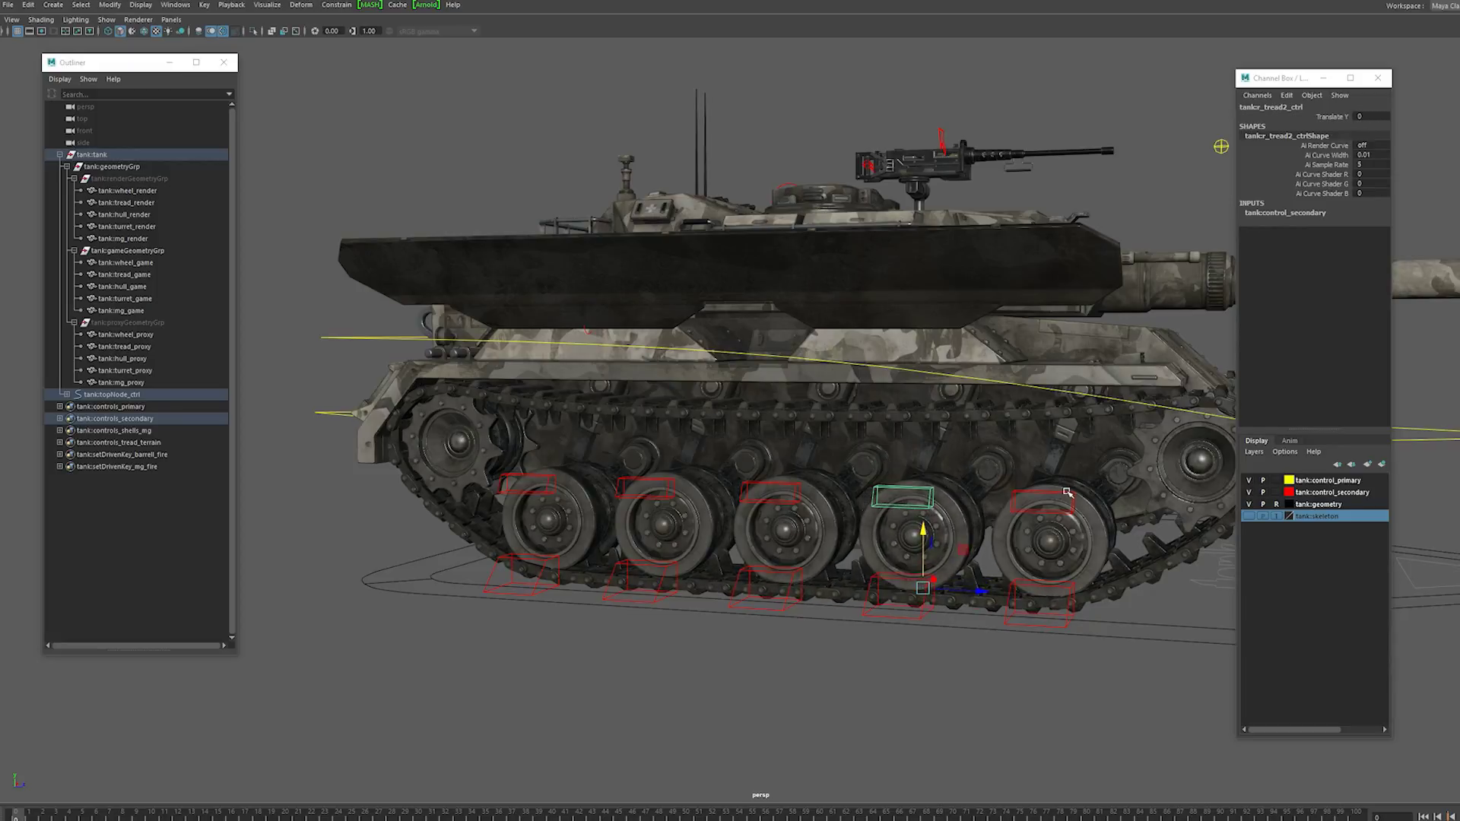
left_click_drag(1054, 537, 1054, 523)
key("ctrl+z")
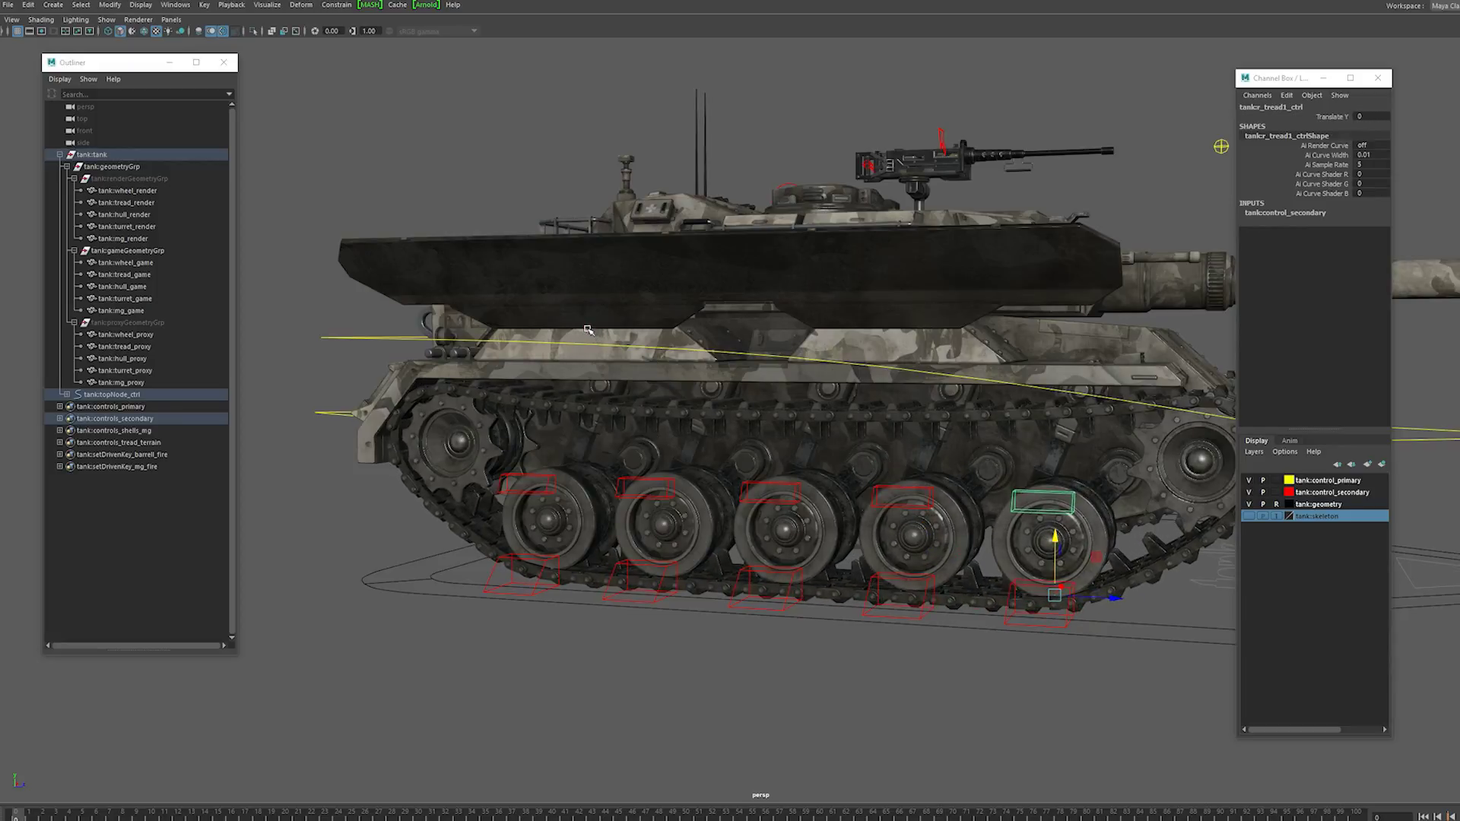
Step: Select the right flap control and test its Tread and Wheels attributes separately, undoing each change
left_click(588, 329)
left_click(1339, 127)
middle_click_drag(789, 424, 1140, 418)
key("ctrl+z")
left_click(1336, 136)
middle_click_drag(872, 447, 814, 446)
key("ctrl+z")
Step: Test the right flap control's Tread and Wheels together up to 60.6, test its Slack attribute, and undo both changes
left_click(1341, 127)
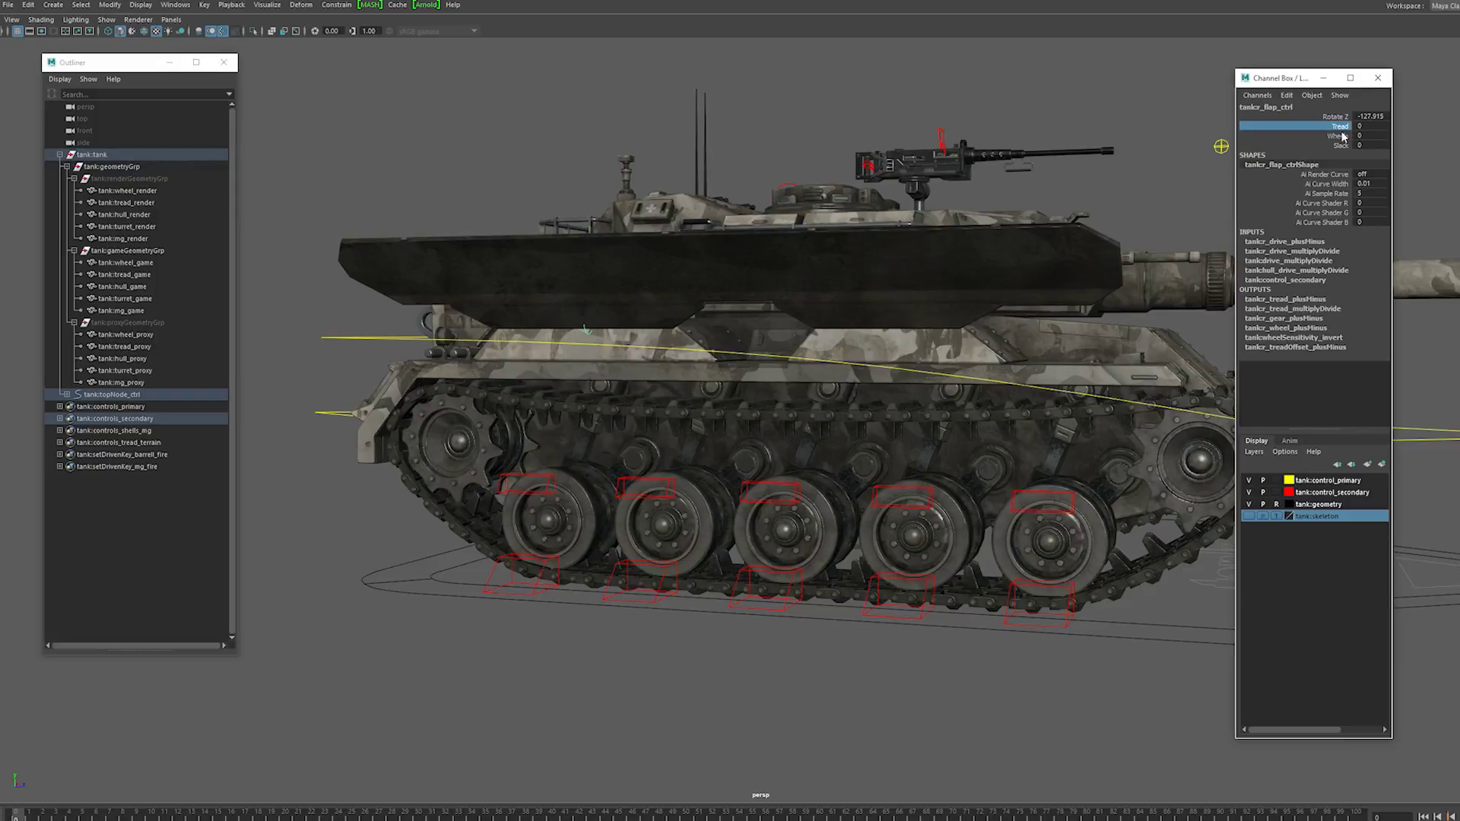
middle_click_drag(791, 377, 1194, 270)
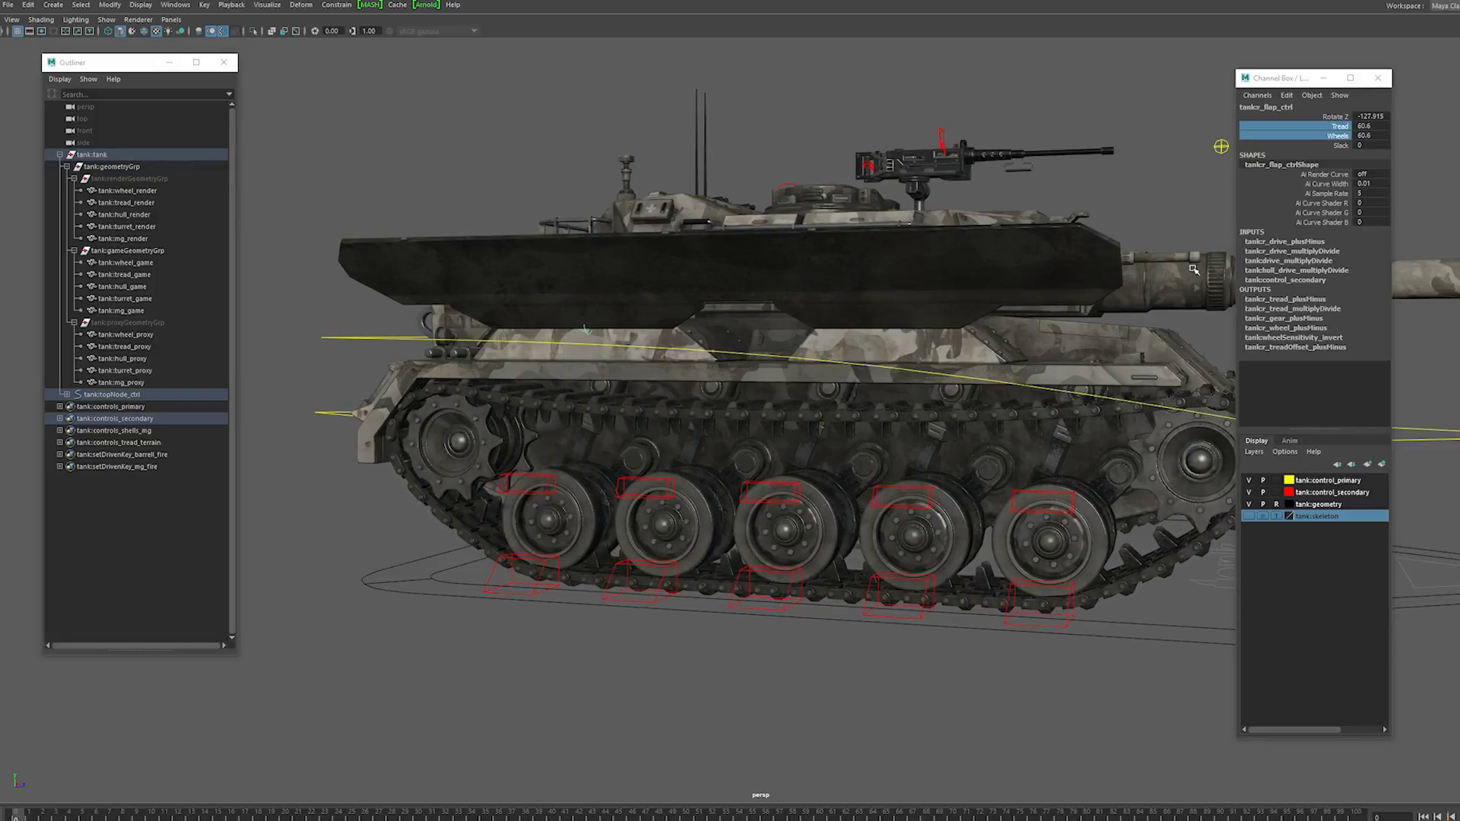
key("ctrl+z")
left_click(1340, 146)
middle_click_drag(766, 496, 717, 470)
key("ctrl+z")
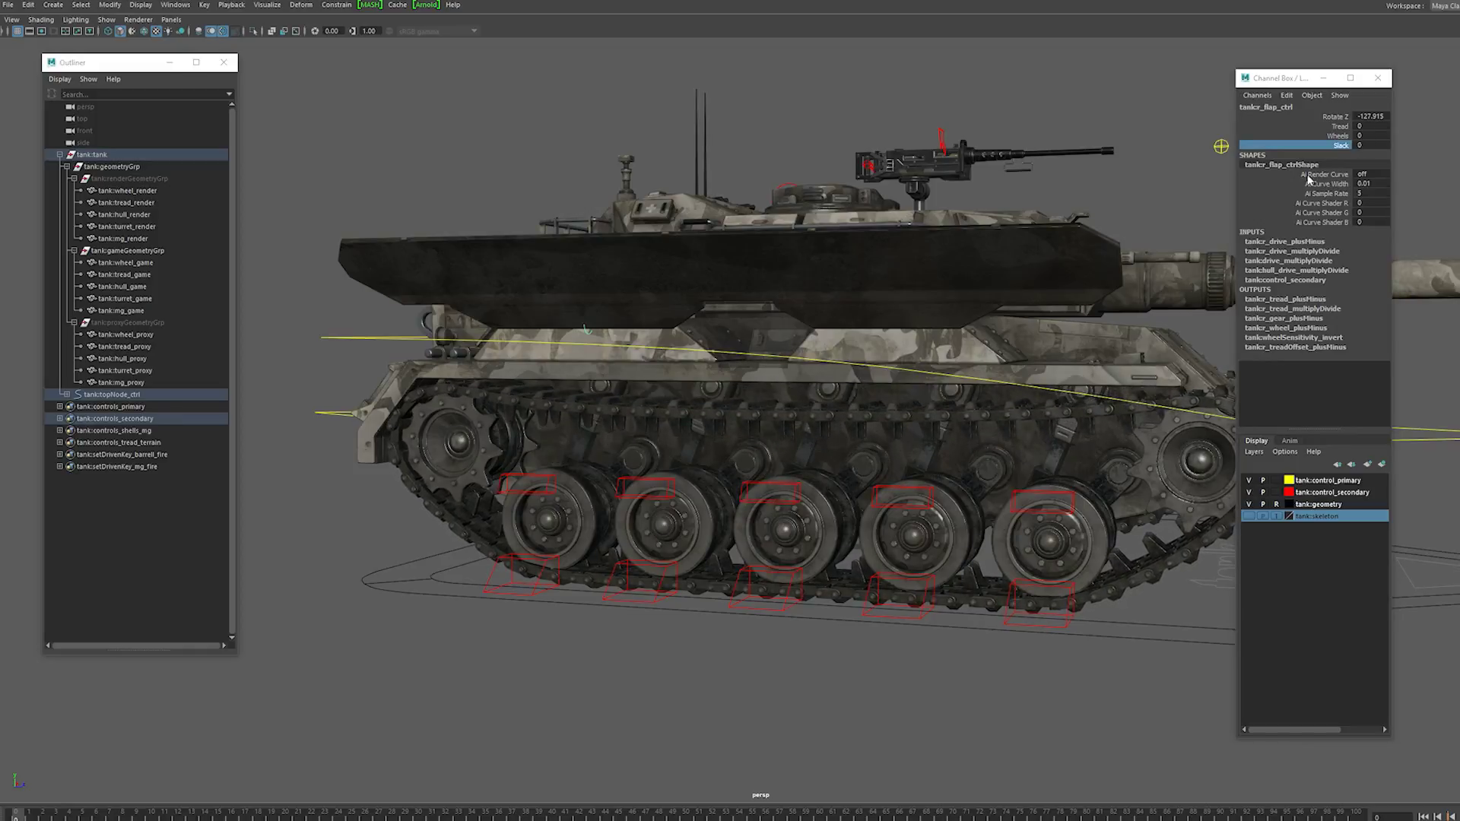
Step: Reset the right flap control's Rotate Z to close the side armour, and deselect the control
left_click(1378, 117)
key("Return")
left_click(799, 150)
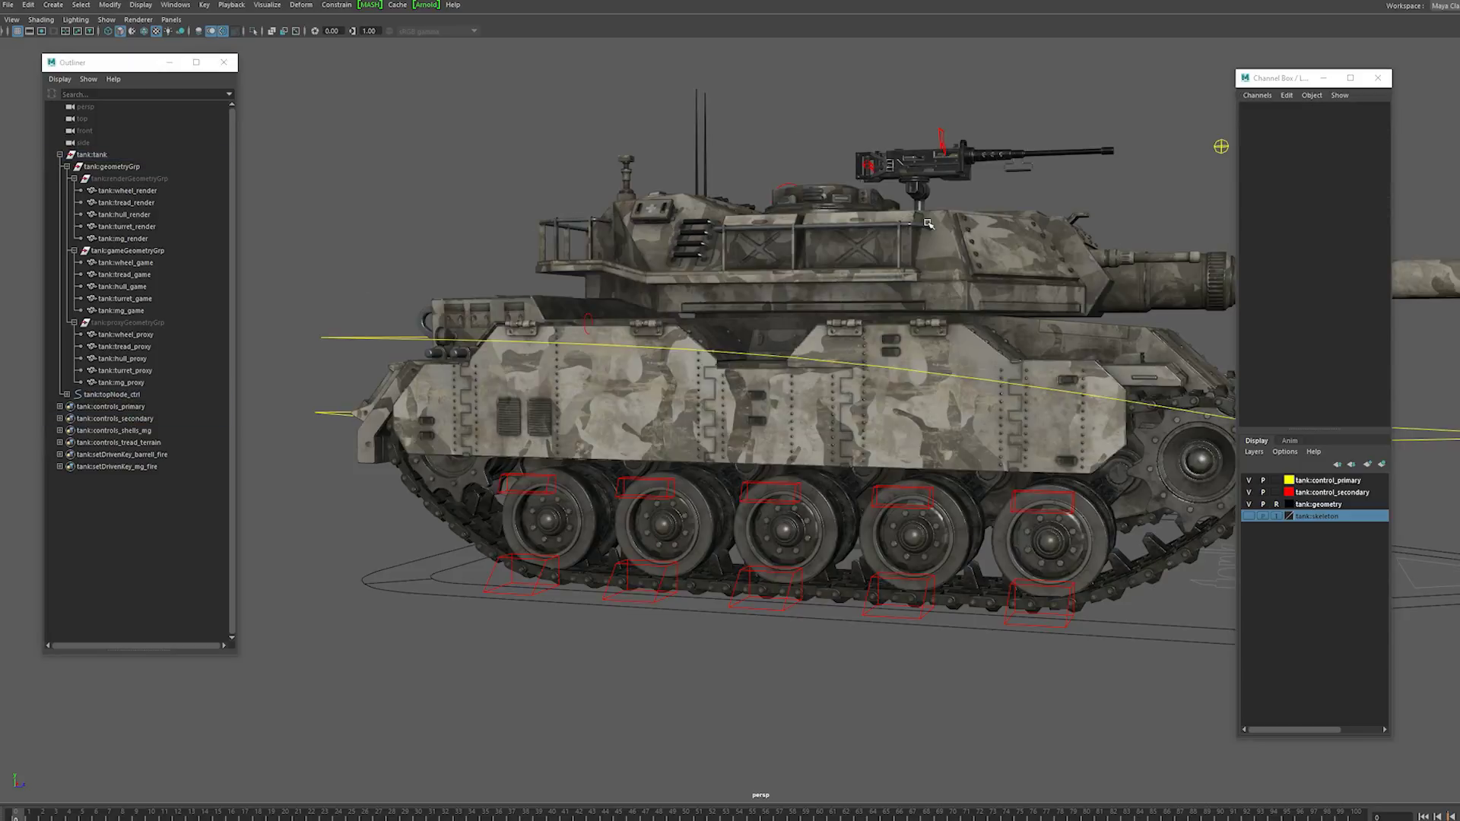
Step: Test rotating the hatch controls on top of the turret, undoing the rotations
left_click_drag(875, 319, 533, 365, "alt")
left_click(1003, 297)
left_click(1007, 210)
mouse_move(487, 304)
left_mouse_down("alt")
mouse_move(684, 380)
mouse_move(768, 365)
left_mouse_up("alt")
left_click(549, 260)
key("e")
mouse_move(570, 249)
left_mouse_down()
mouse_move(543, 213)
mouse_move(572, 250)
left_mouse_up()
left_click(667, 181)
left_click_drag(700, 186, 673, 152)
mouse_move(821, 190)
left_mouse_down("alt")
mouse_move(715, 282)
mouse_move(717, 212)
left_mouse_up("alt")
left_click(711, 251)
mouse_move(711, 266)
left_mouse_down("alt")
mouse_move(812, 296)
mouse_move(882, 282)
left_mouse_up("alt")
Step: Select the tank's top node control and test its Lights Front attribute at 1
left_click(805, 363)
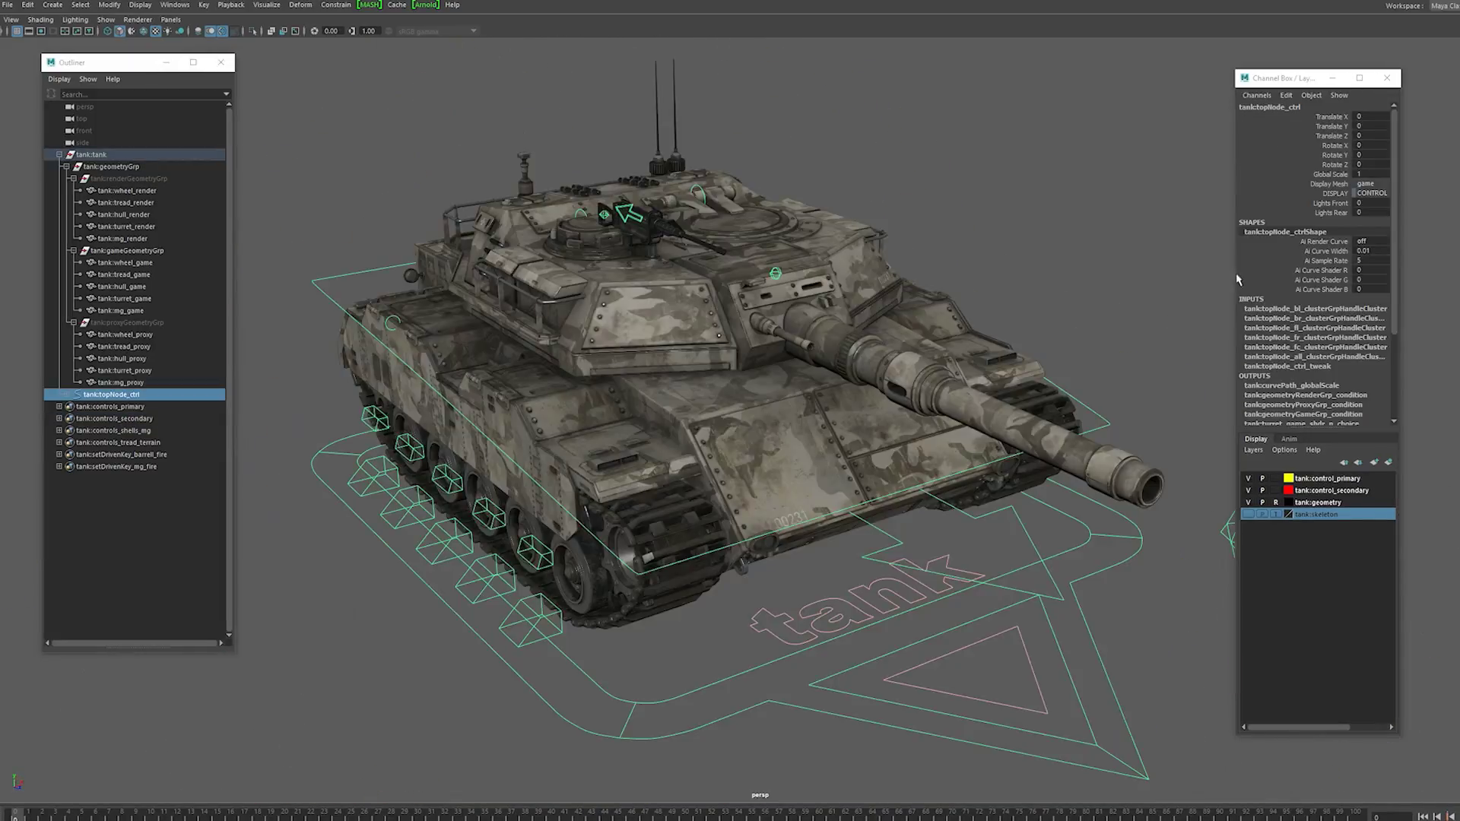
left_click(1329, 204)
middle_click_drag(838, 435, 874, 429)
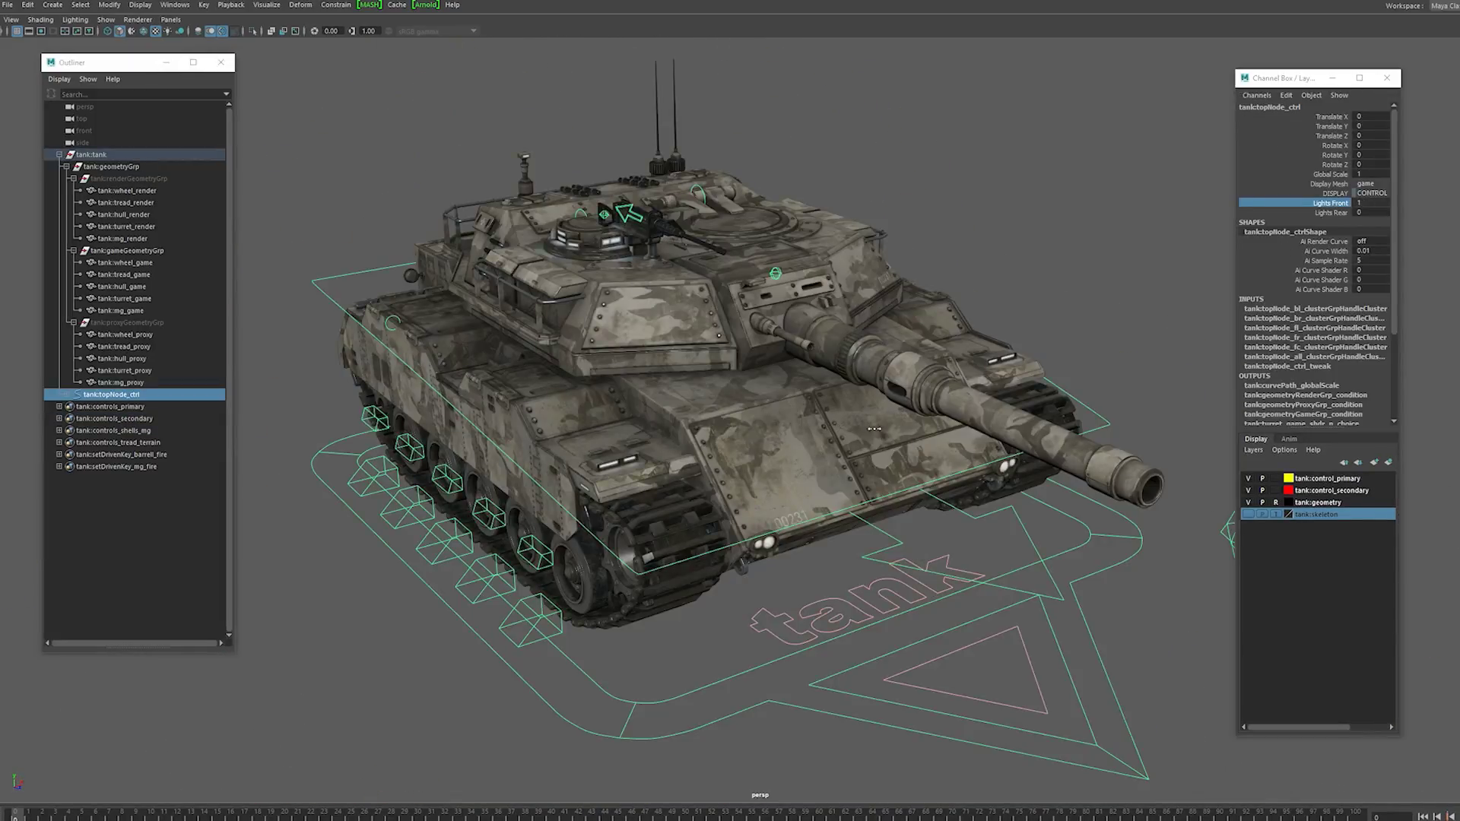
Step: Test the top node control's Lights Rear attribute at 1 at the tank's rear and turn the lights back off
left_click_drag(760, 440, 931, 441, "alt")
left_click(1329, 214)
scroll(850, 411, "up", 3)
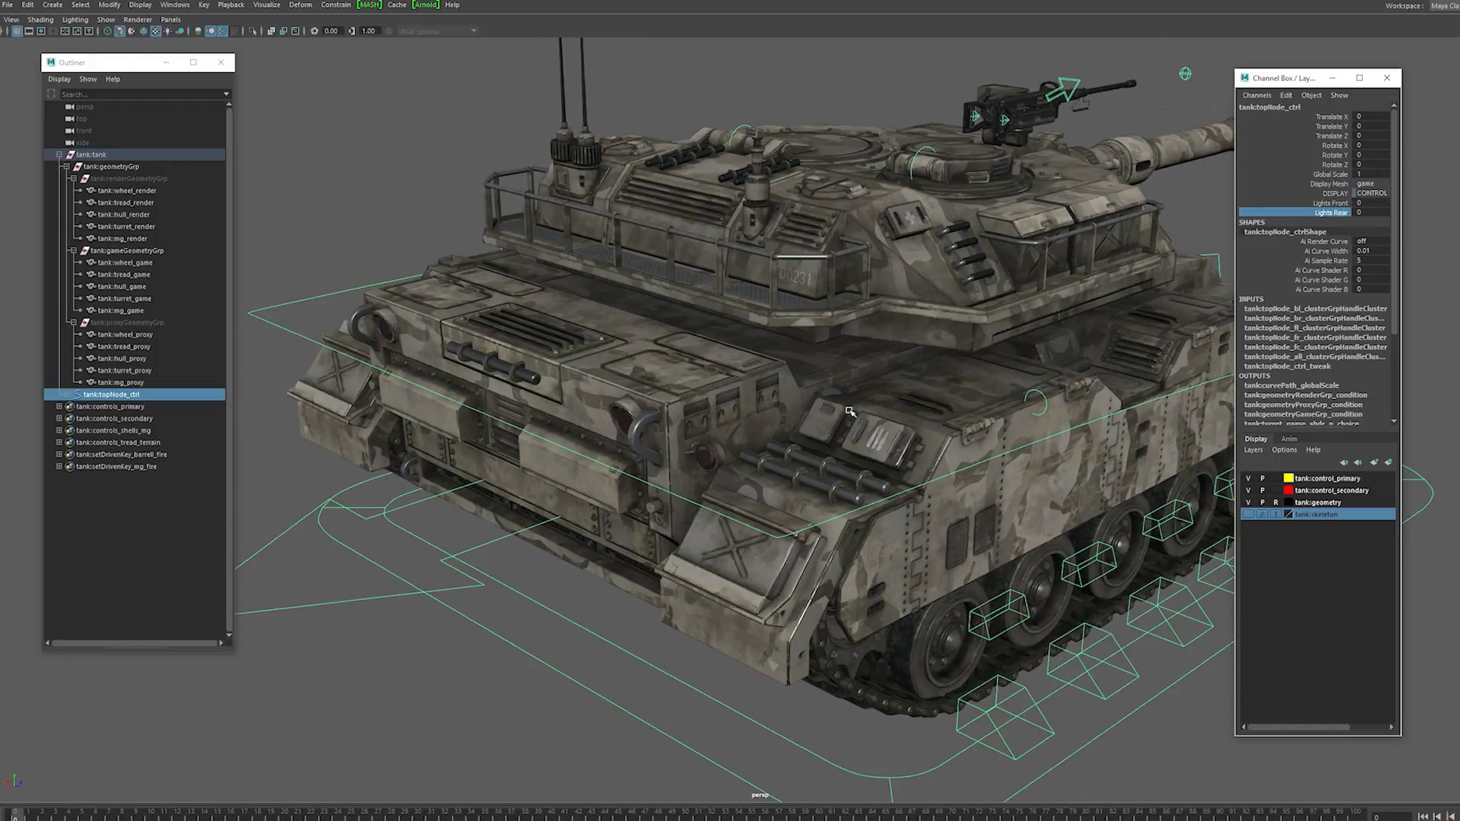
middle_click_drag(837, 443, 880, 436)
scroll(847, 441, "up", 4)
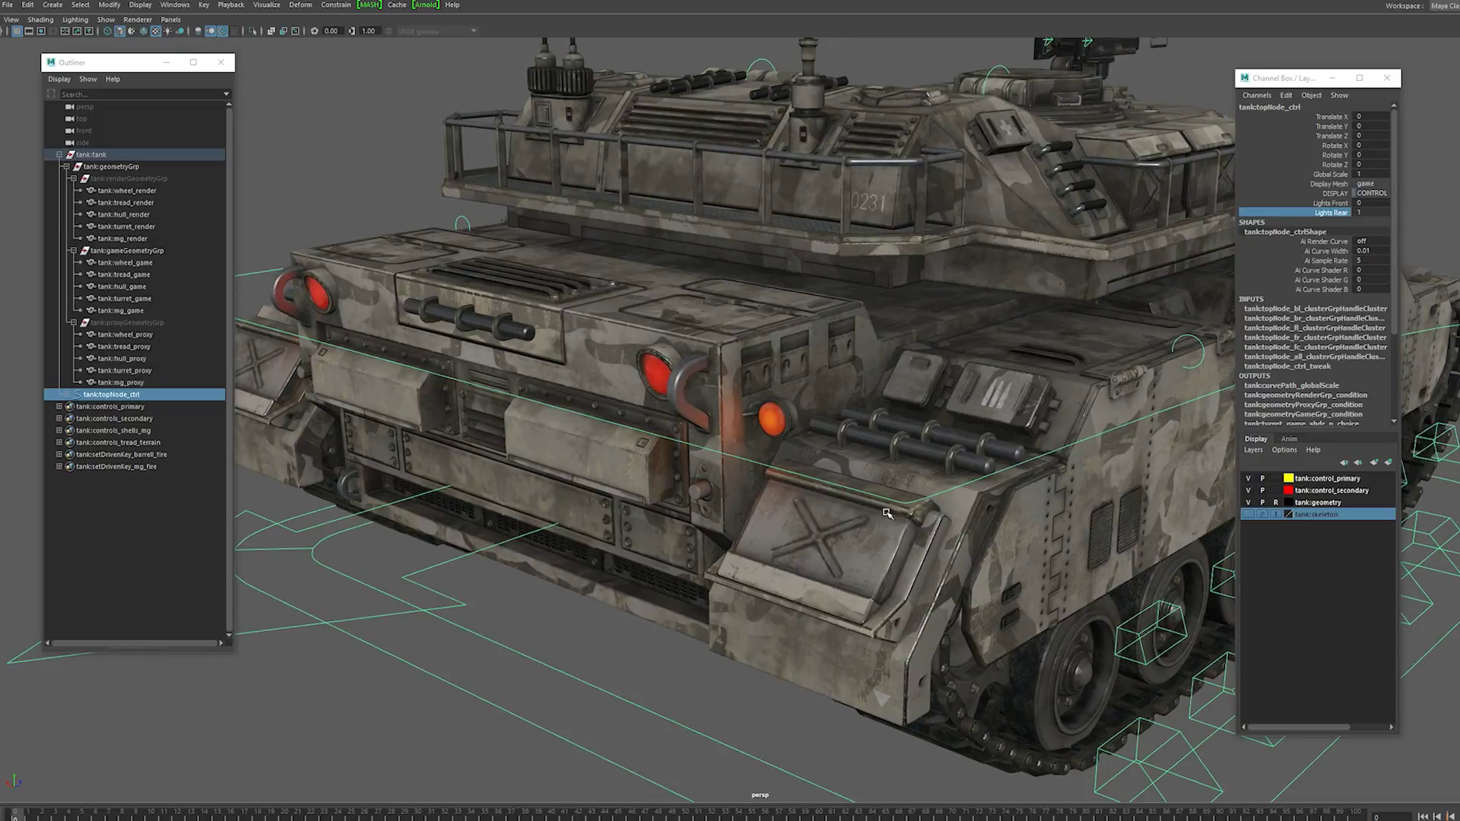
left_click_drag(887, 513, 899, 514, "alt")
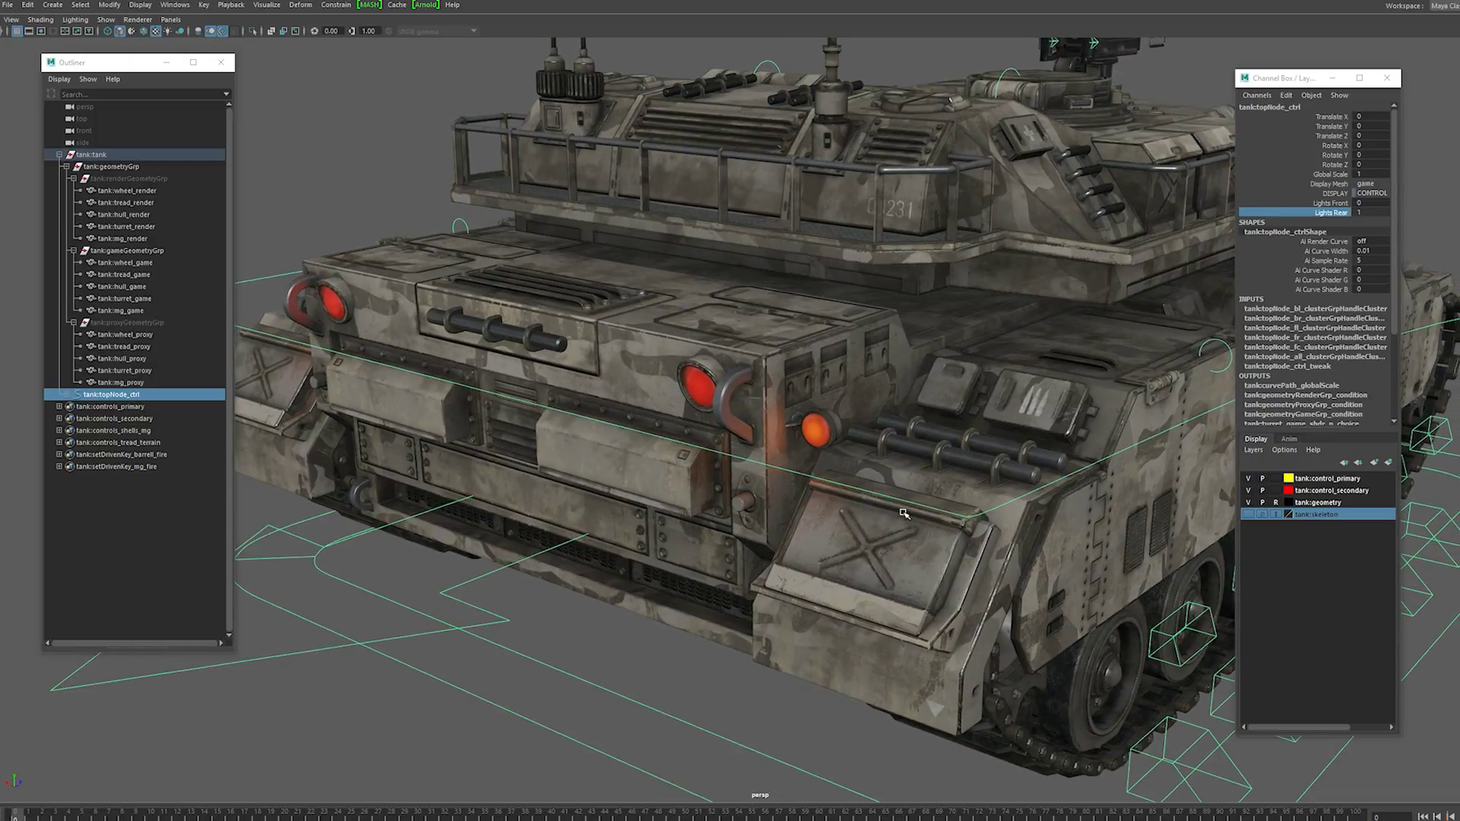
mouse_move(900, 513)
middle_mouse_down()
mouse_move(888, 514)
mouse_move(928, 515)
mouse_move(889, 517)
middle_mouse_up()
scroll(963, 516, "down", 4)
scroll(888, 517, "down", 4)
Step: Select the right tread1 terrain control, expand the tread terrain control set, and collapse the tank hierarchy
left_click_drag(1042, 536, 858, 515, "alt")
left_click(909, 526)
left_click(873, 591)
left_click_drag(942, 597, 886, 594, "alt")
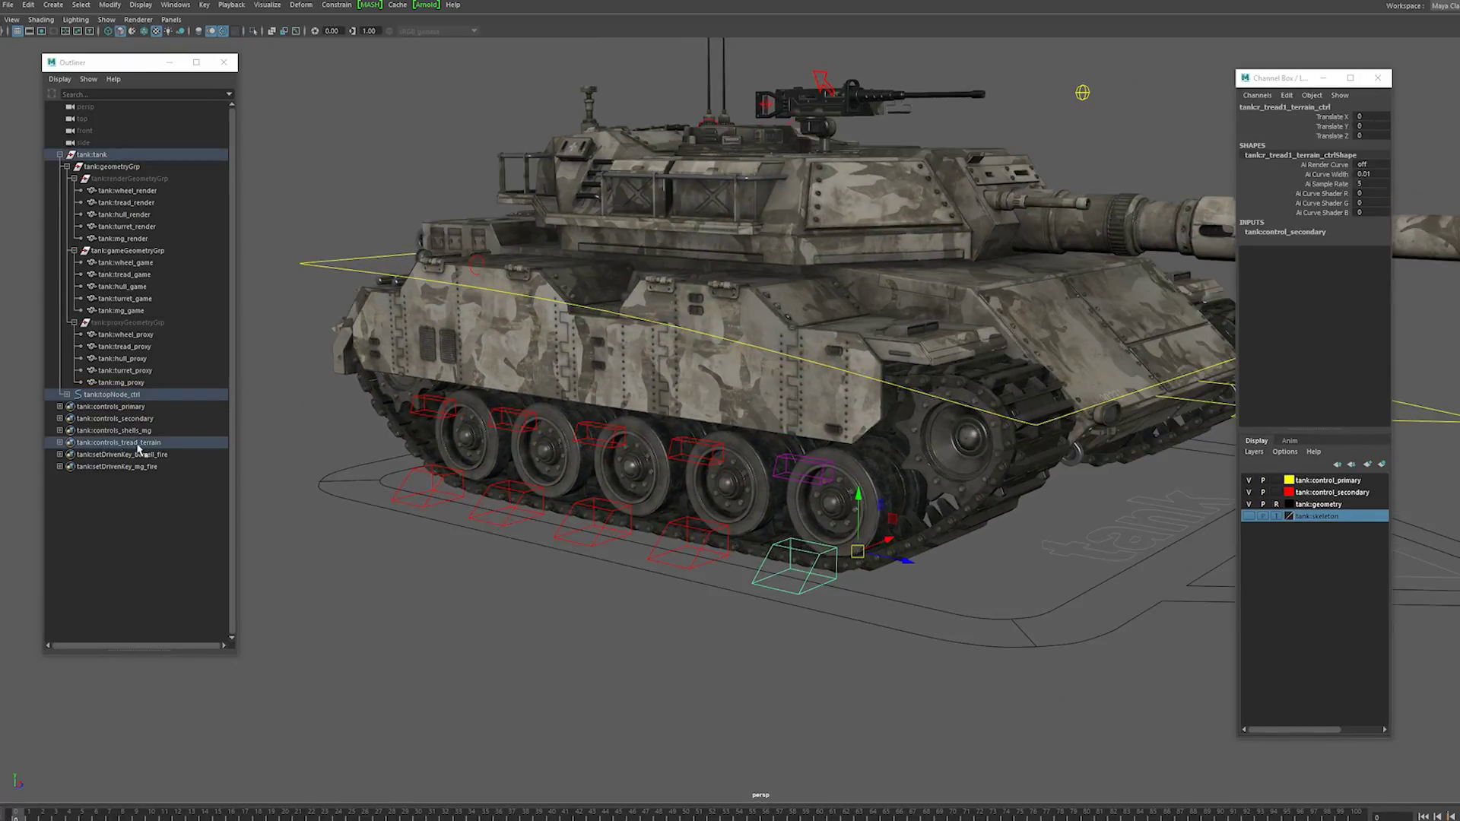
left_click(61, 443)
left_click(60, 155)
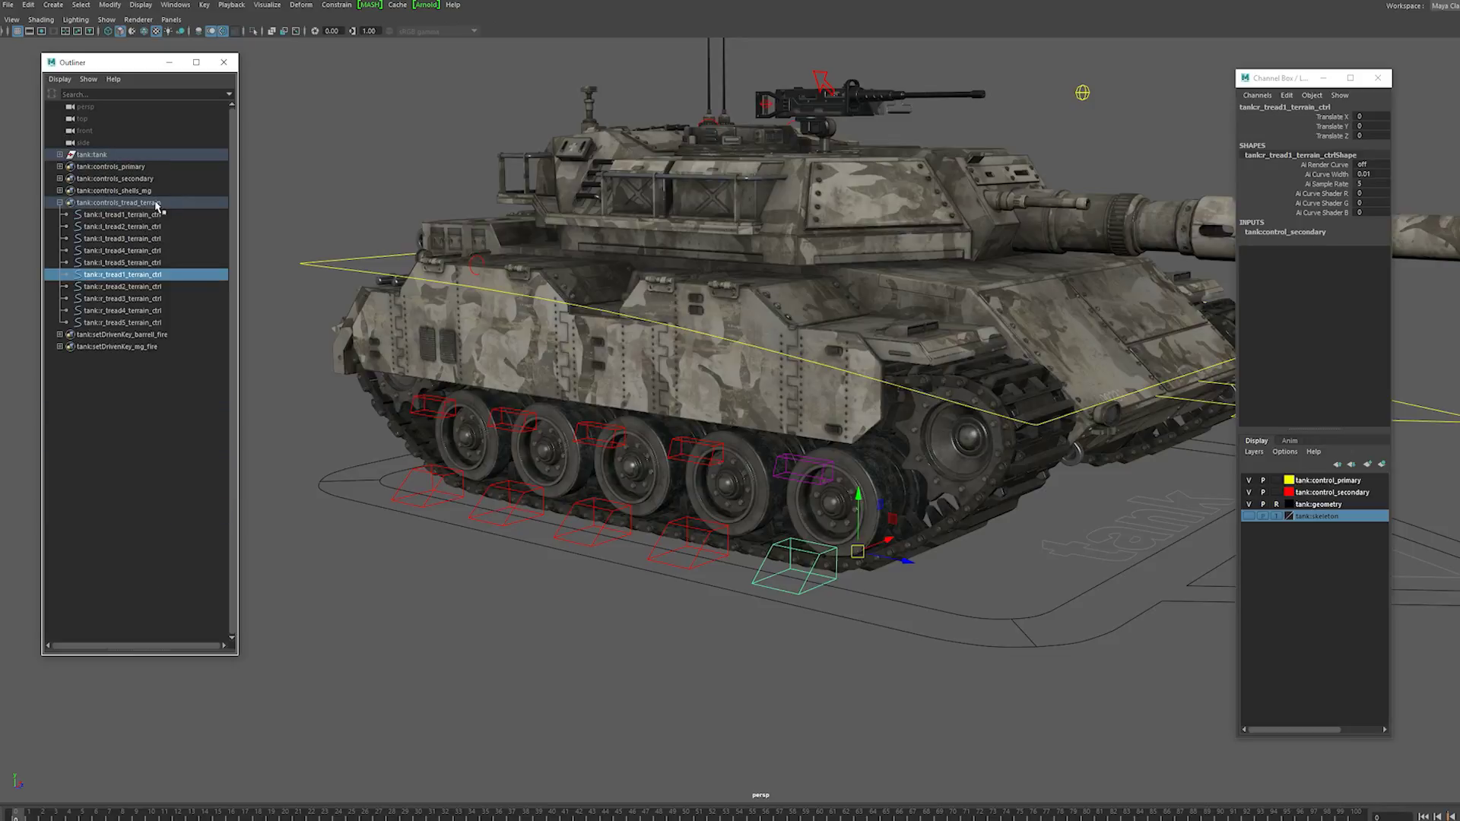
left_click(343, 217)
Step: Create a polygon plane under the tank and scale it to about 805 in X and 2454 in Z
scroll(730, 457, "down", 3)
left_click_drag(753, 464, 706, 508, "alt")
scroll(707, 509, "down", 2)
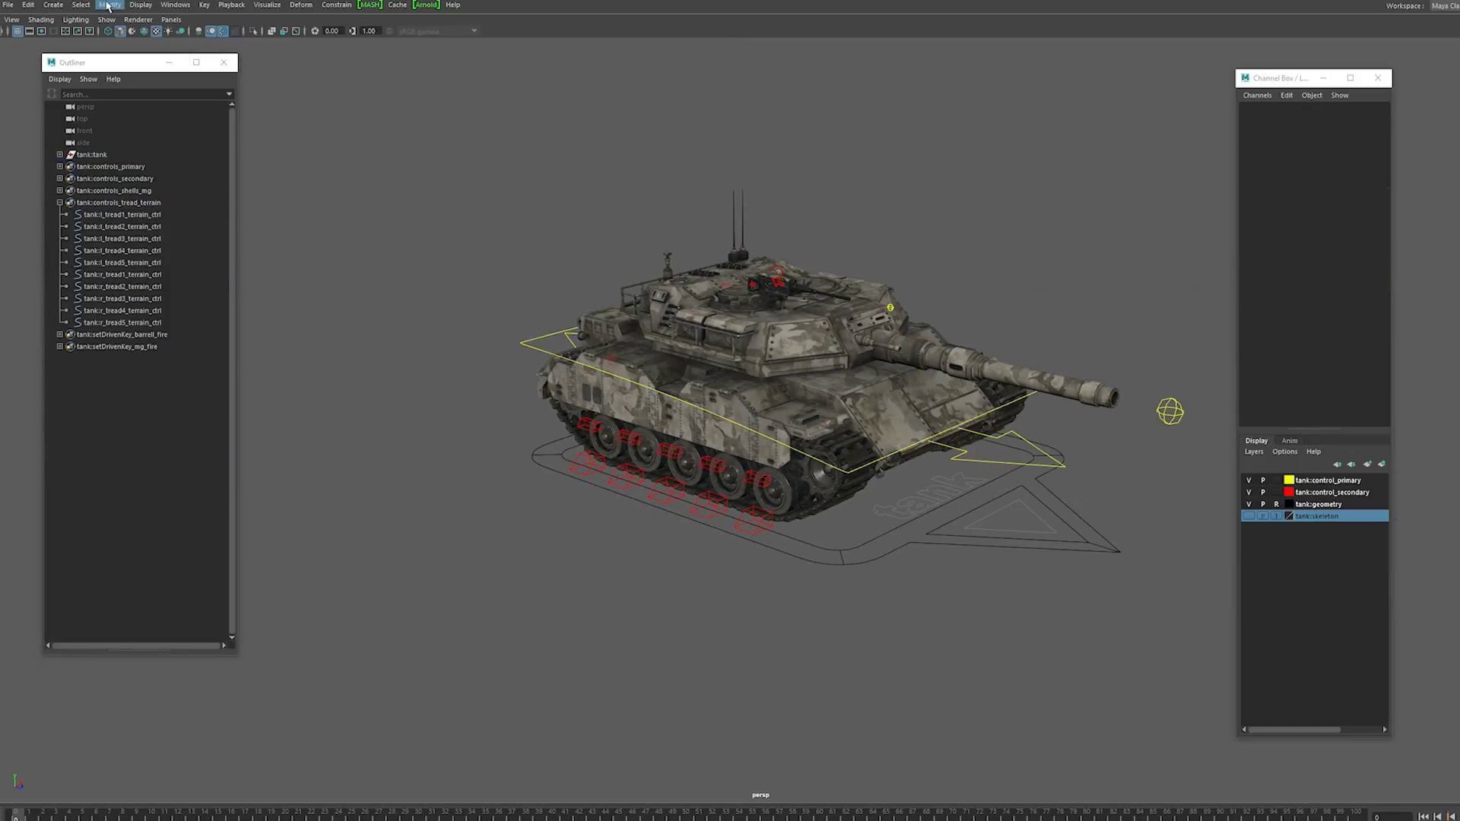
left_click(54, 5)
mouse_move(147, 53)
left_click(223, 105)
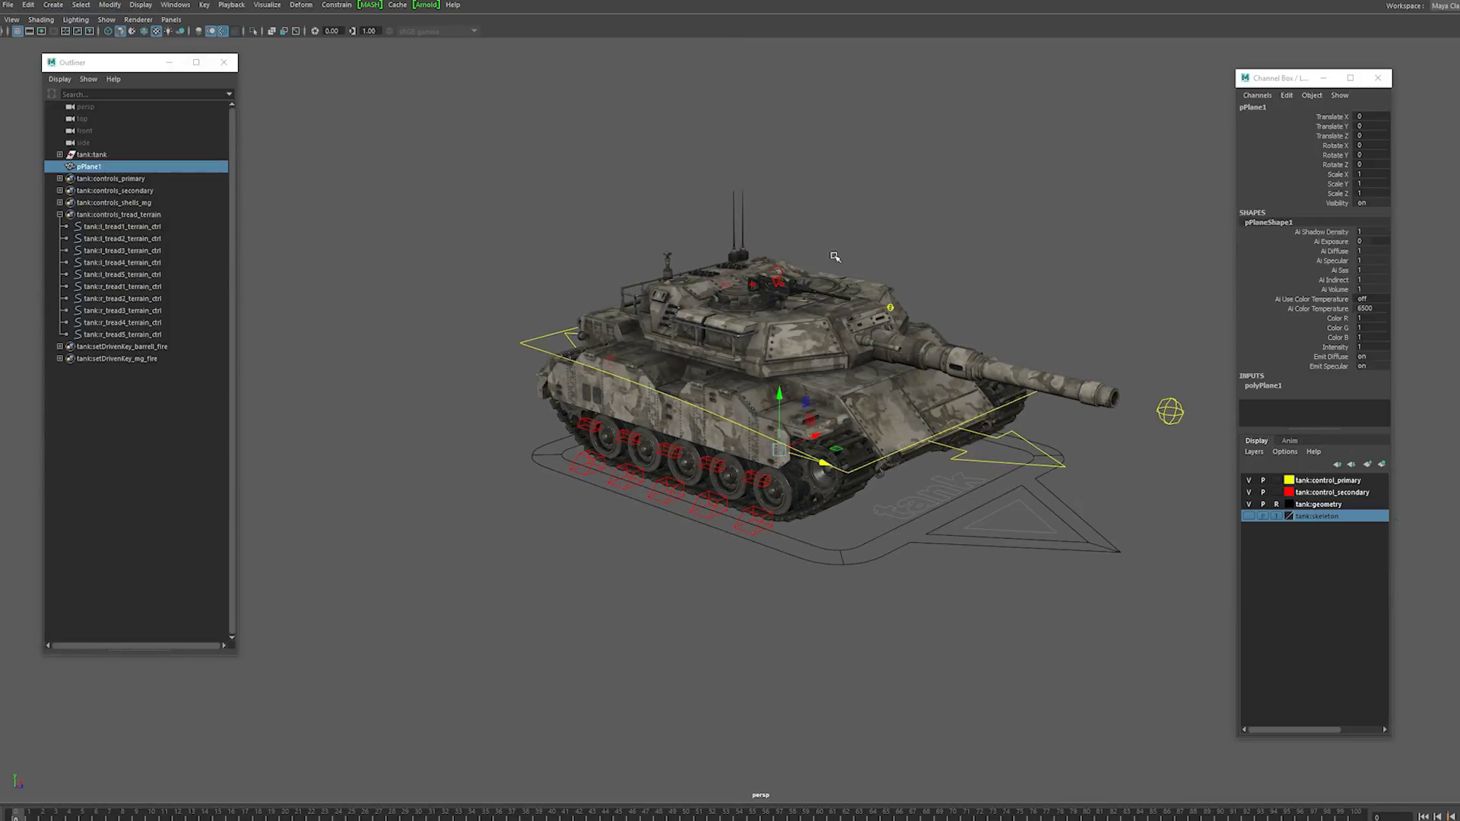
left_click_drag(781, 452, 913, 452)
scroll(875, 450, "down", 2)
left_click_drag(844, 452, 936, 469, "alt")
Step: Set the plane's width and height subdivisions to 100 and shorten its Scale Z to about 1468
left_click(1314, 389)
left_click_drag(1358, 417, 1357, 424)
type("100")
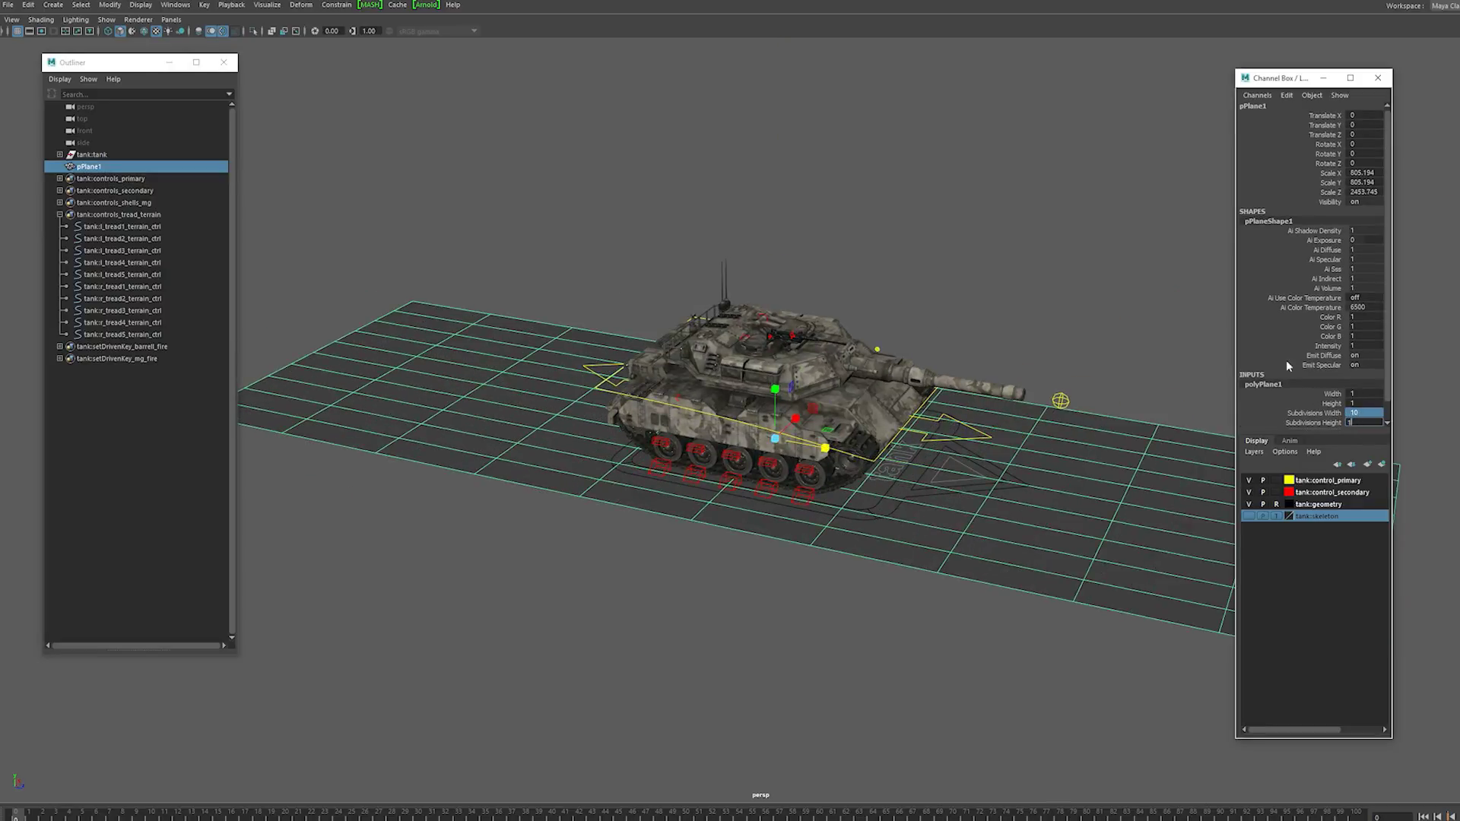
key("Return")
left_click_drag(1209, 404, 1128, 397, "alt")
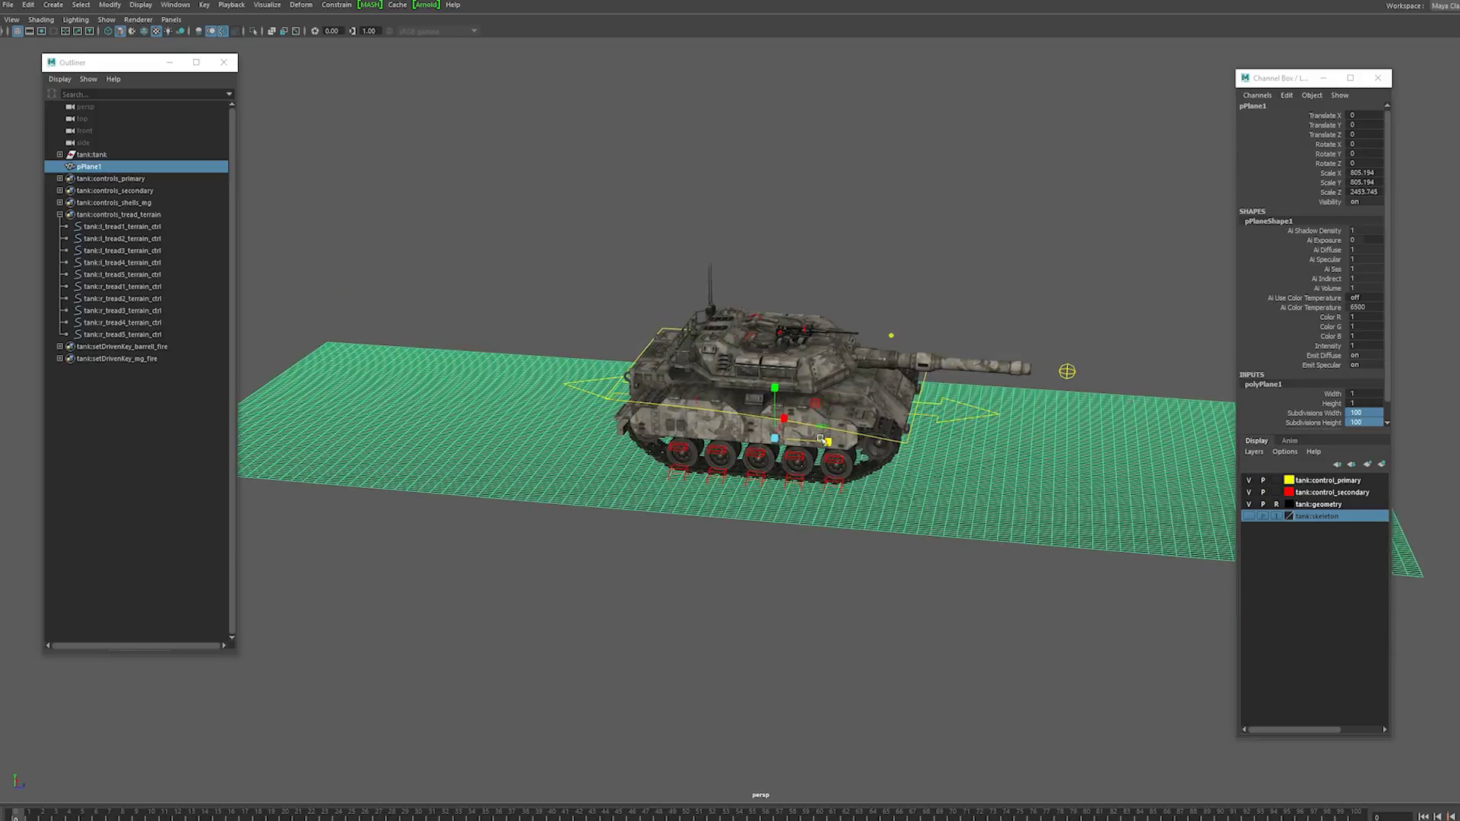
left_click_drag(826, 443, 806, 442)
left_click(1026, 316)
Step: Edit the plane's vertices with soft selection and raise a smooth bump beneath the tank's right tread
scroll(1042, 343, "up", 3)
left_click_drag(1042, 342, 1053, 319, "alt")
left_click(1086, 486)
right_click_drag(1087, 489, 1029, 486)
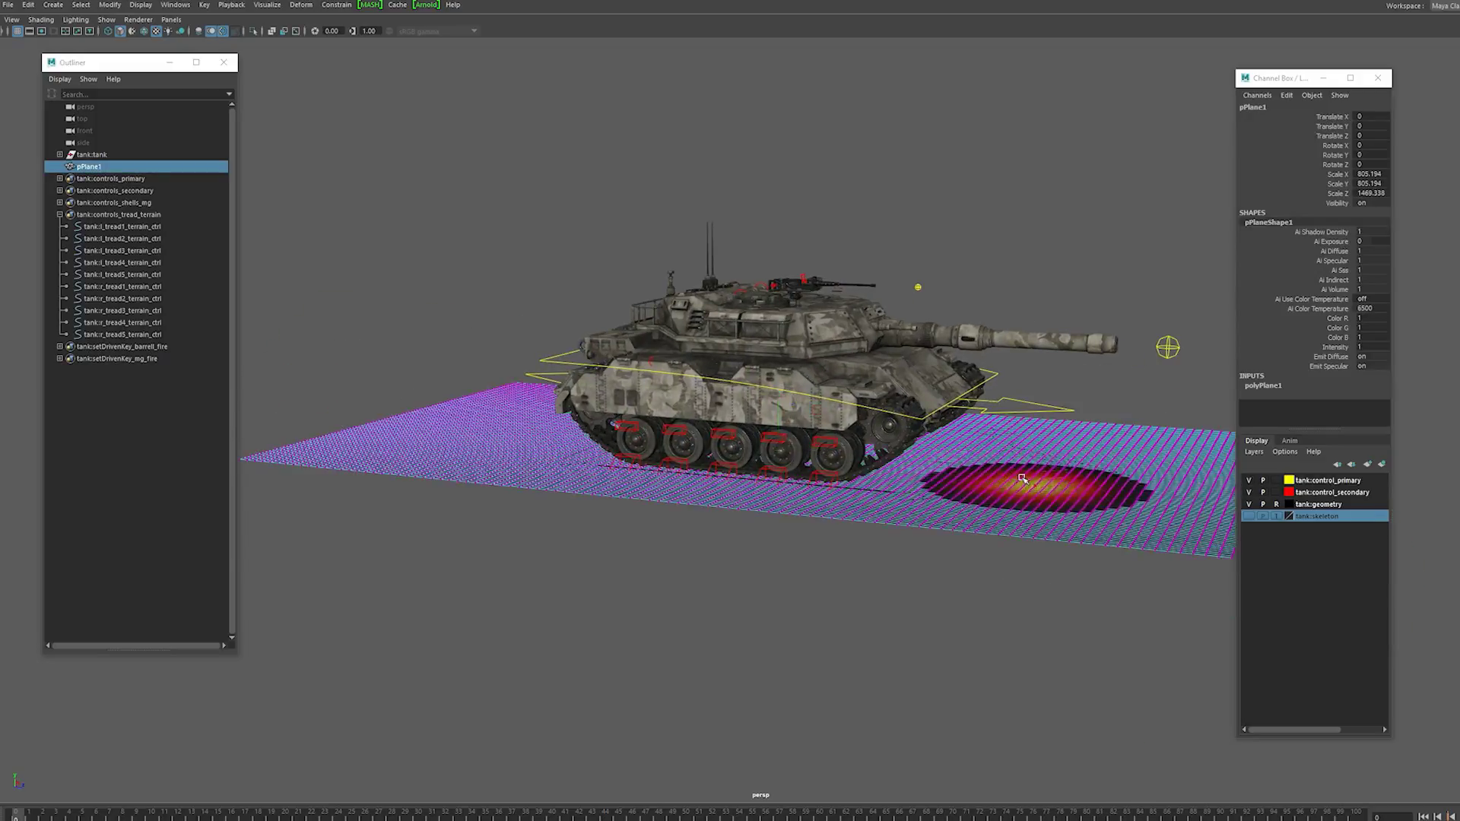
left_click_drag(1030, 487, 875, 489, "alt")
left_click(768, 490)
left_click_drag(768, 490, 749, 487, "alt")
scroll(753, 487, "up", 3)
key("w")
left_click_drag(708, 443, 708, 424)
Step: Finish the vertex editing, return the terrain plane to object mode, and deselect it
left_click_drag(597, 459, 588, 417, "alt")
left_click(584, 501)
left_click_drag(650, 435, 702, 408, "alt")
left_click_drag(1040, 426, 1025, 436, "alt")
right_click_drag(1122, 447, 1168, 436)
left_click(1112, 402)
Step: Select the drive control and test moving the tank over the uneven plane, undoing the move
left_click_drag(1087, 430, 1118, 365, "alt")
left_click(1126, 376)
left_click_drag(832, 457, 795, 424)
key("ctrl+z")
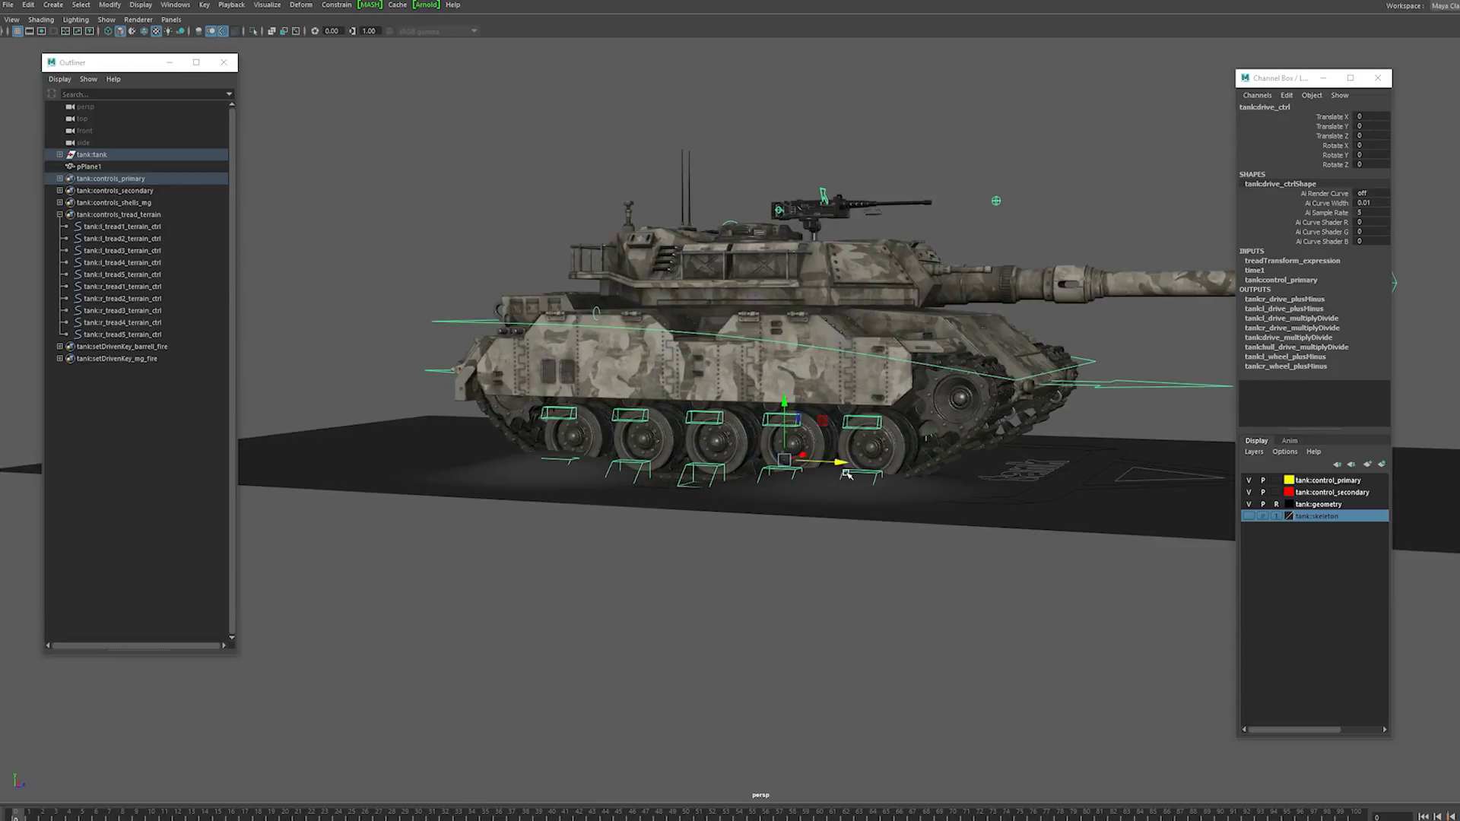
Step: Apply a geometry constraint with weight 1 from the terrain plane to the right tread5 terrain control
mouse_move(588, 449)
left_mouse_down("alt")
mouse_move(522, 495)
mouse_move(586, 459)
left_mouse_up("alt")
left_click(337, 4)
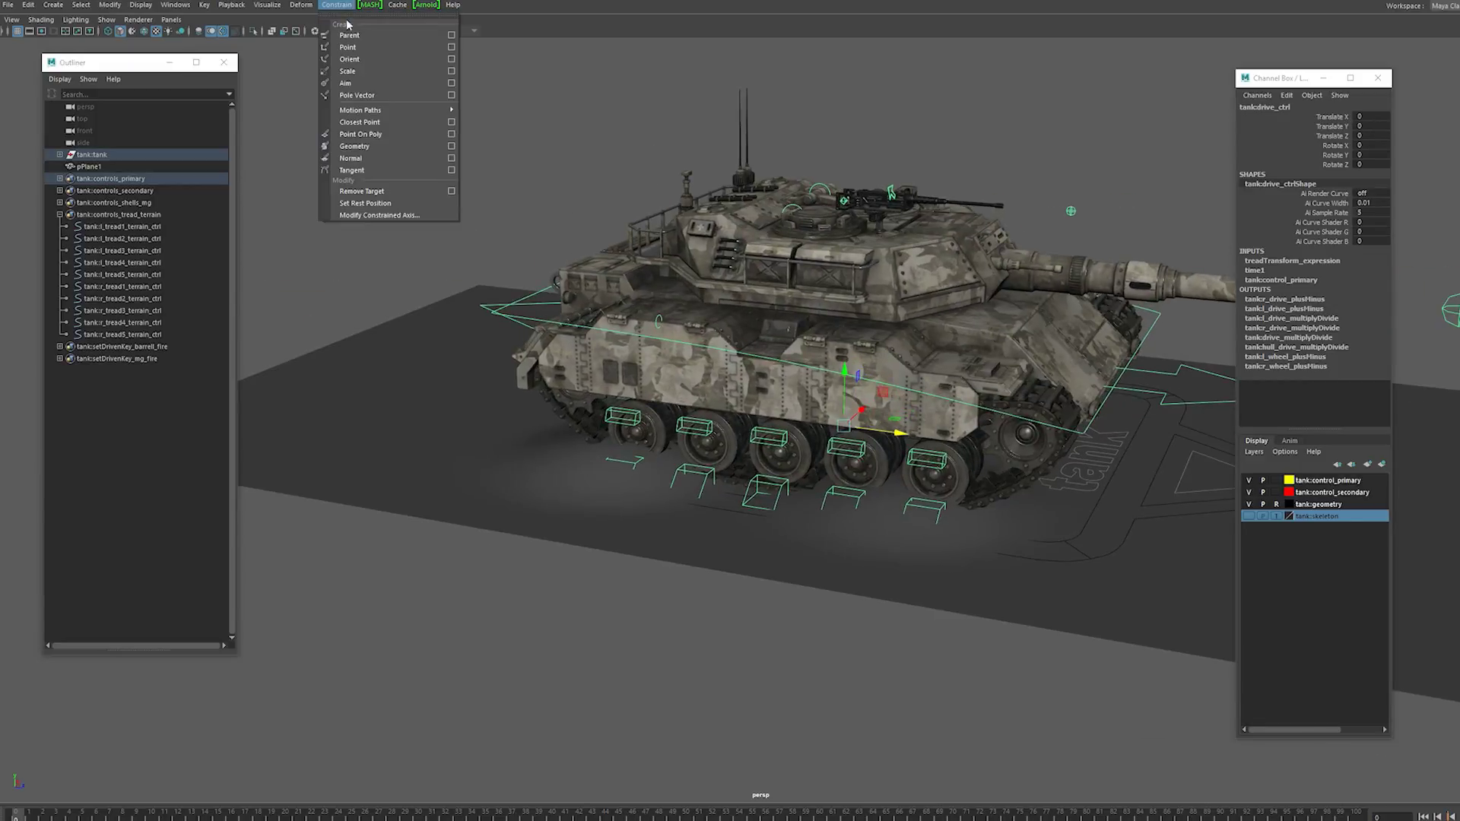
left_click(453, 146)
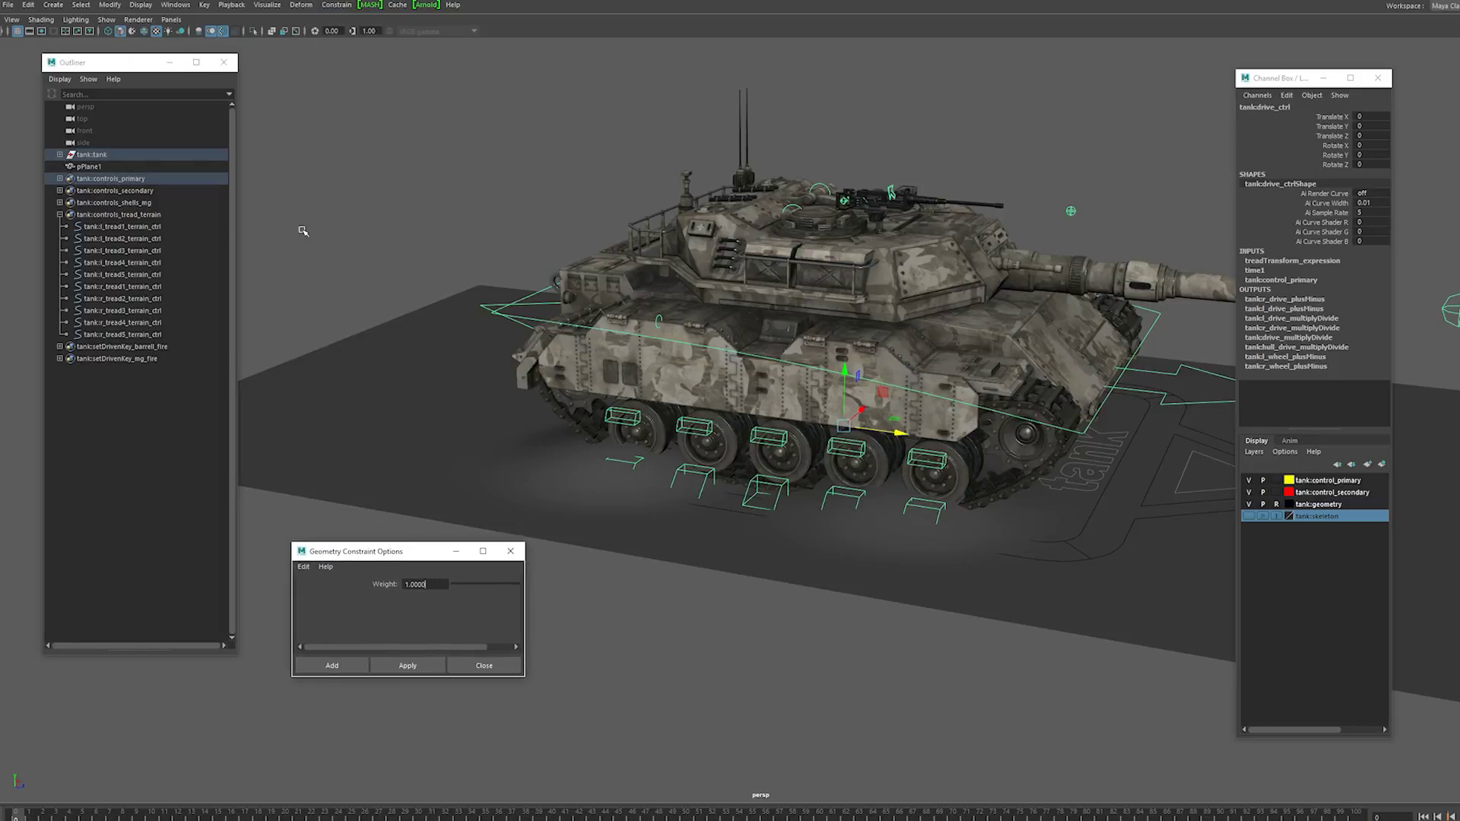
left_click(389, 415)
left_click(635, 463, "shift")
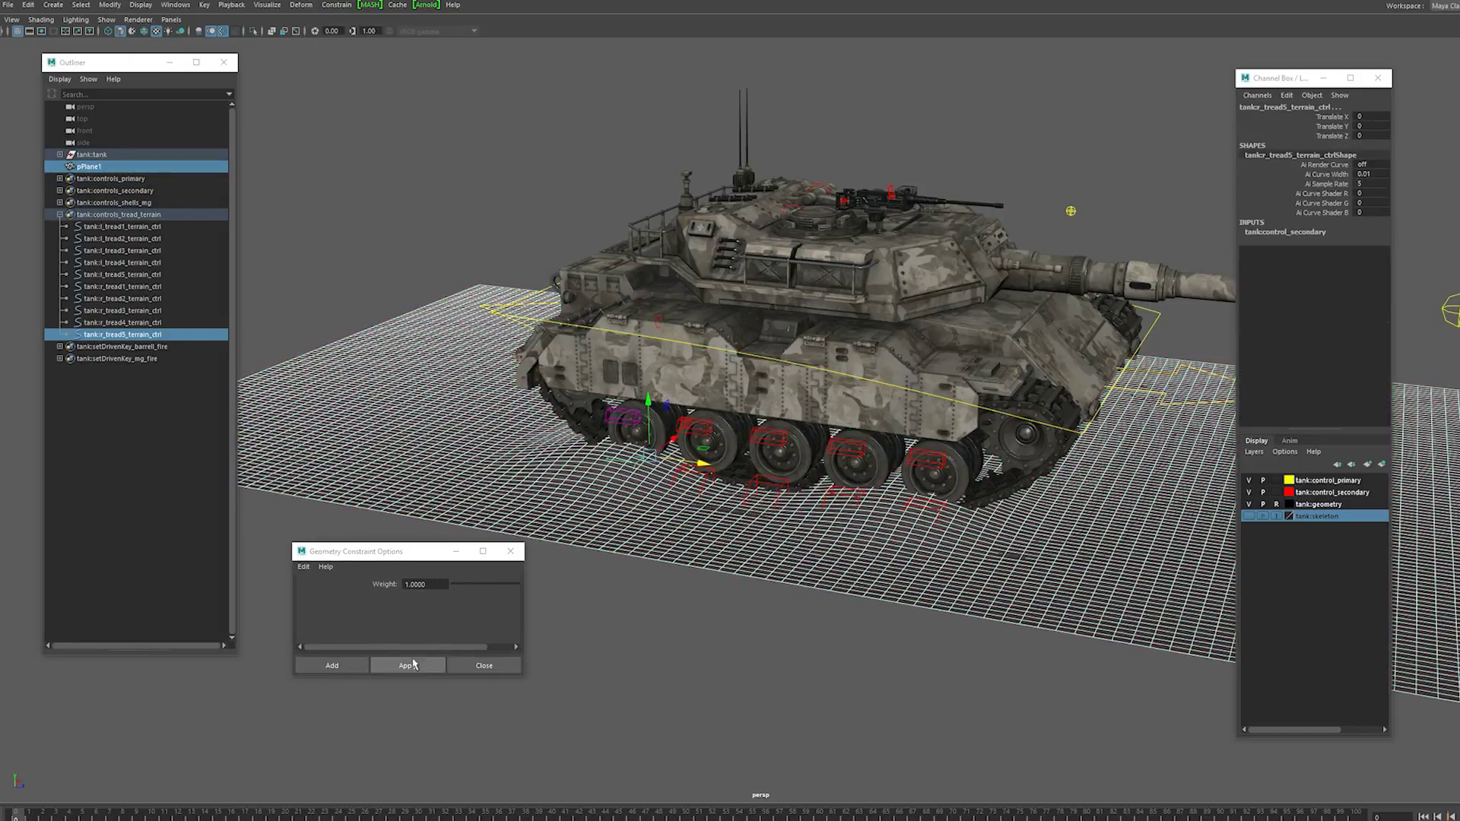
left_click(408, 666)
Step: Geometry-constrain the right tread4 and tread3 terrain controls to the terrain plane
left_click(415, 665)
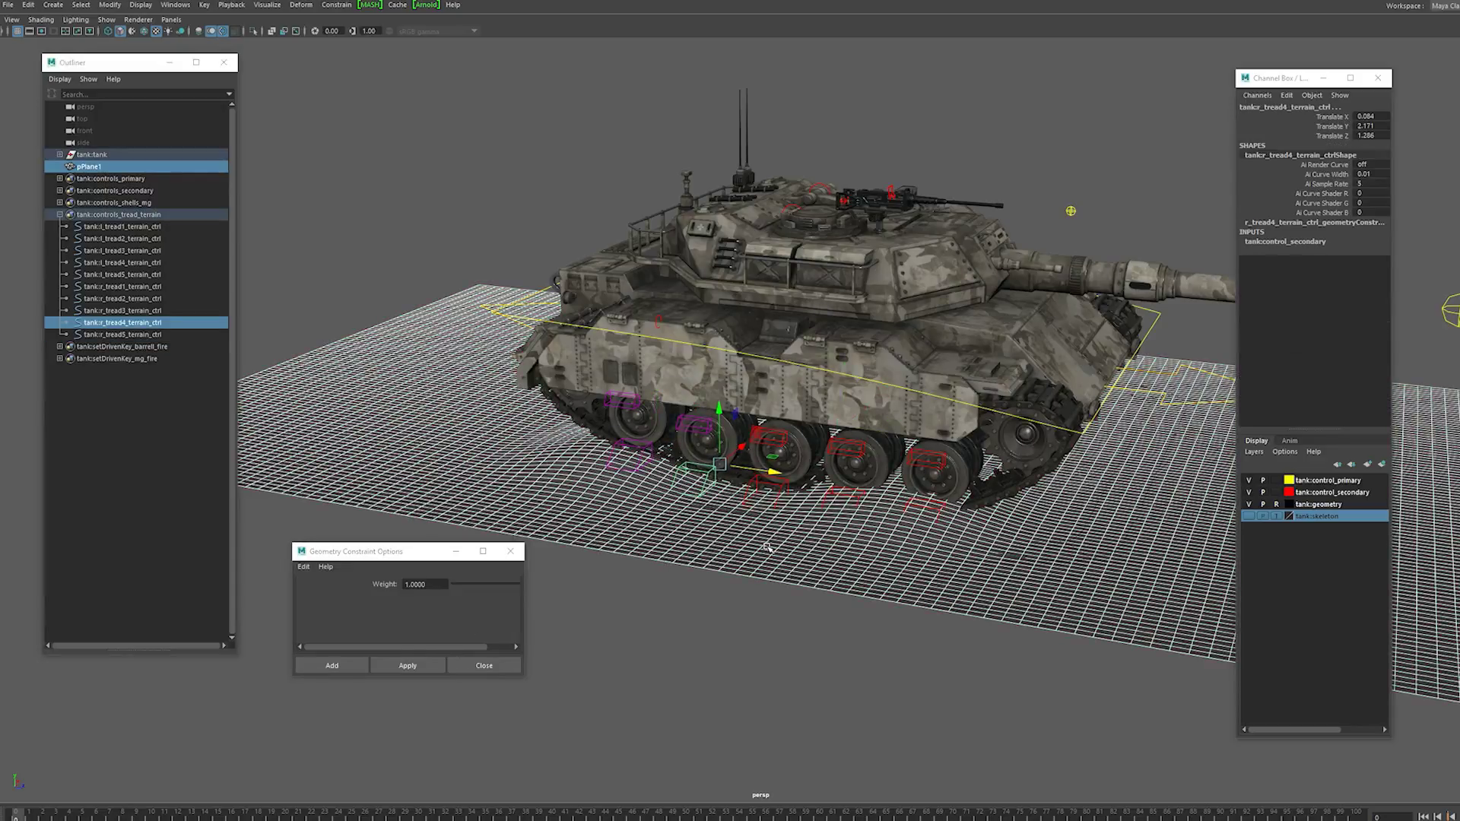
left_click(766, 548)
left_click(770, 487, "shift")
left_click(417, 665)
Step: Geometry-constrain the right tread2 and tread1 terrain controls to the terrain plane, and clear the selection
left_click(817, 554)
left_click(855, 497, "shift")
left_click(429, 664)
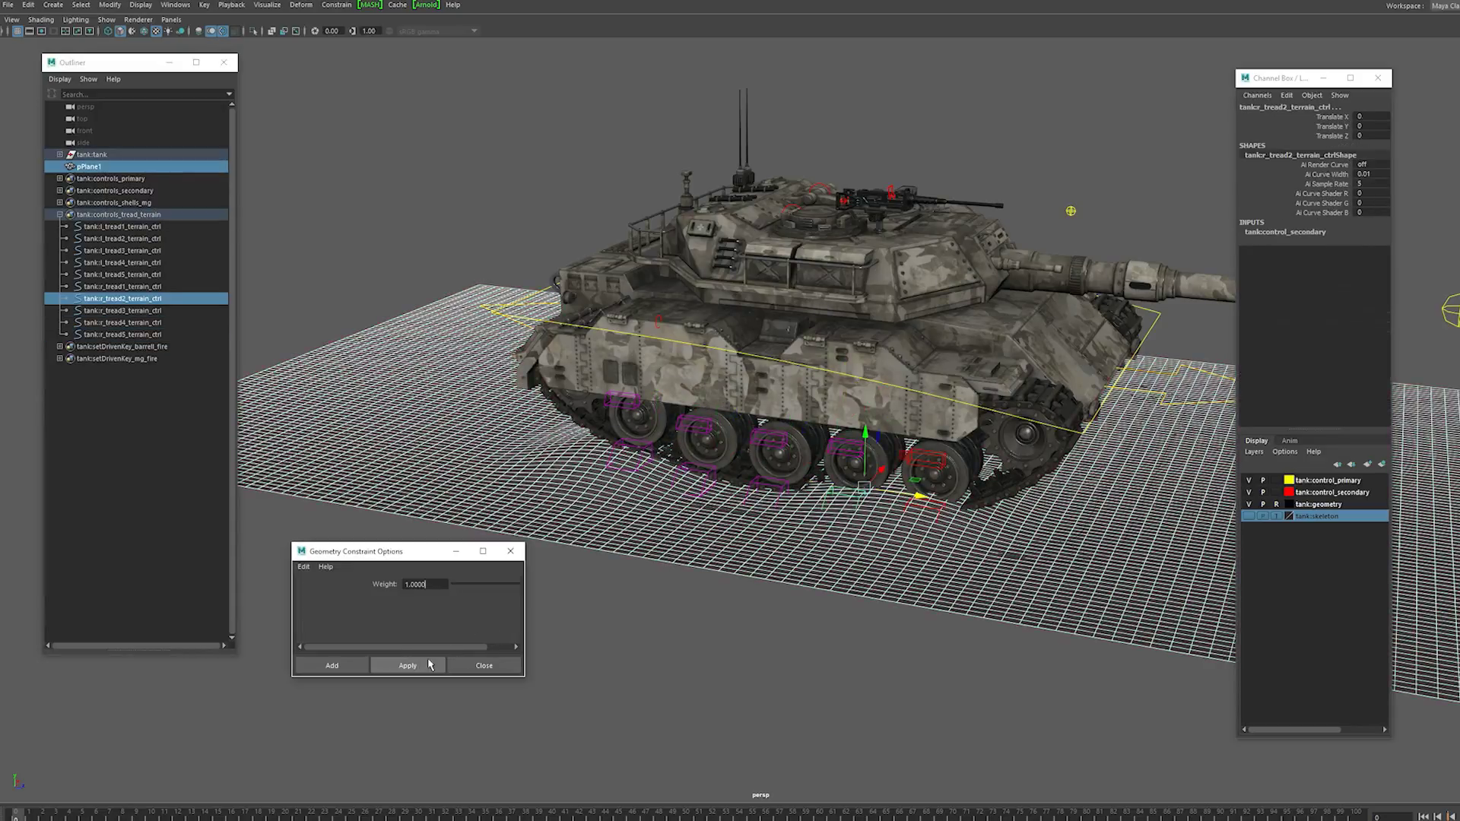
left_click(871, 560)
left_click(930, 505, "shift")
left_click(429, 662)
left_click(601, 605)
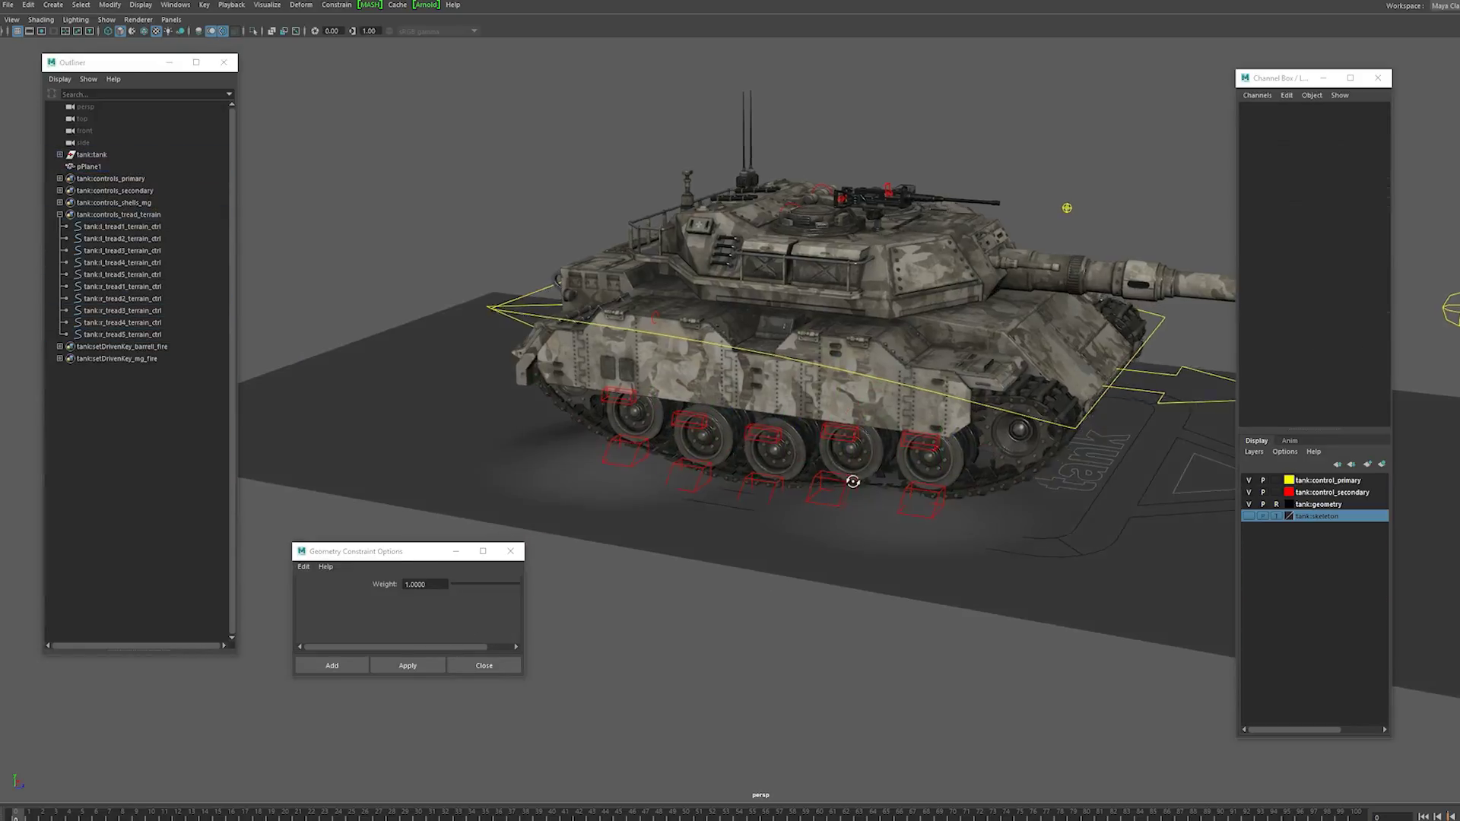
Step: Select all five right tread controls above the wheels and raise them to a Translate Y of about 5.5
left_click_drag(854, 482, 940, 443, "alt")
left_click(642, 377)
left_click(726, 392, "shift")
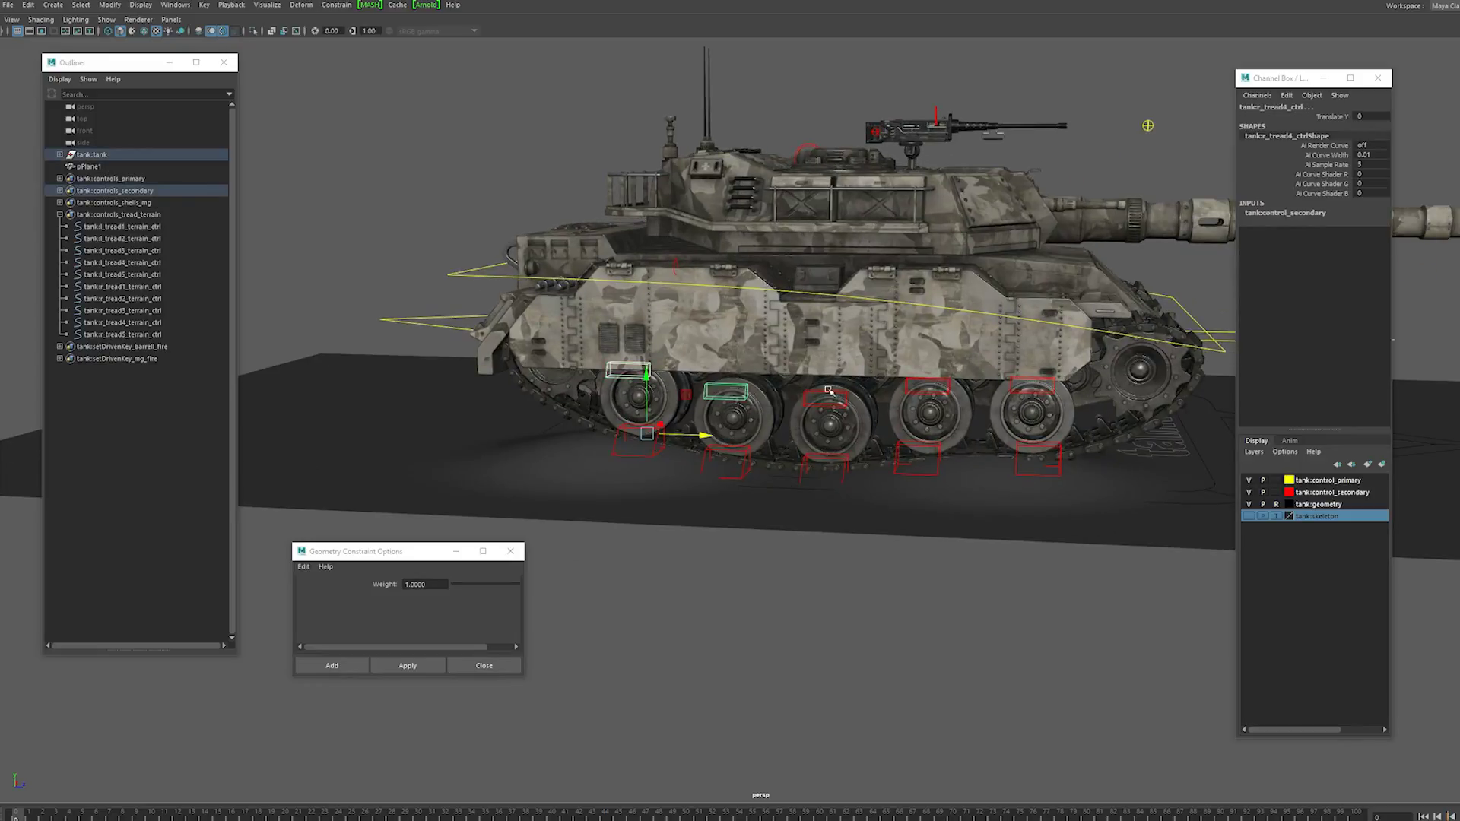
left_click_drag(646, 381, 699, 416)
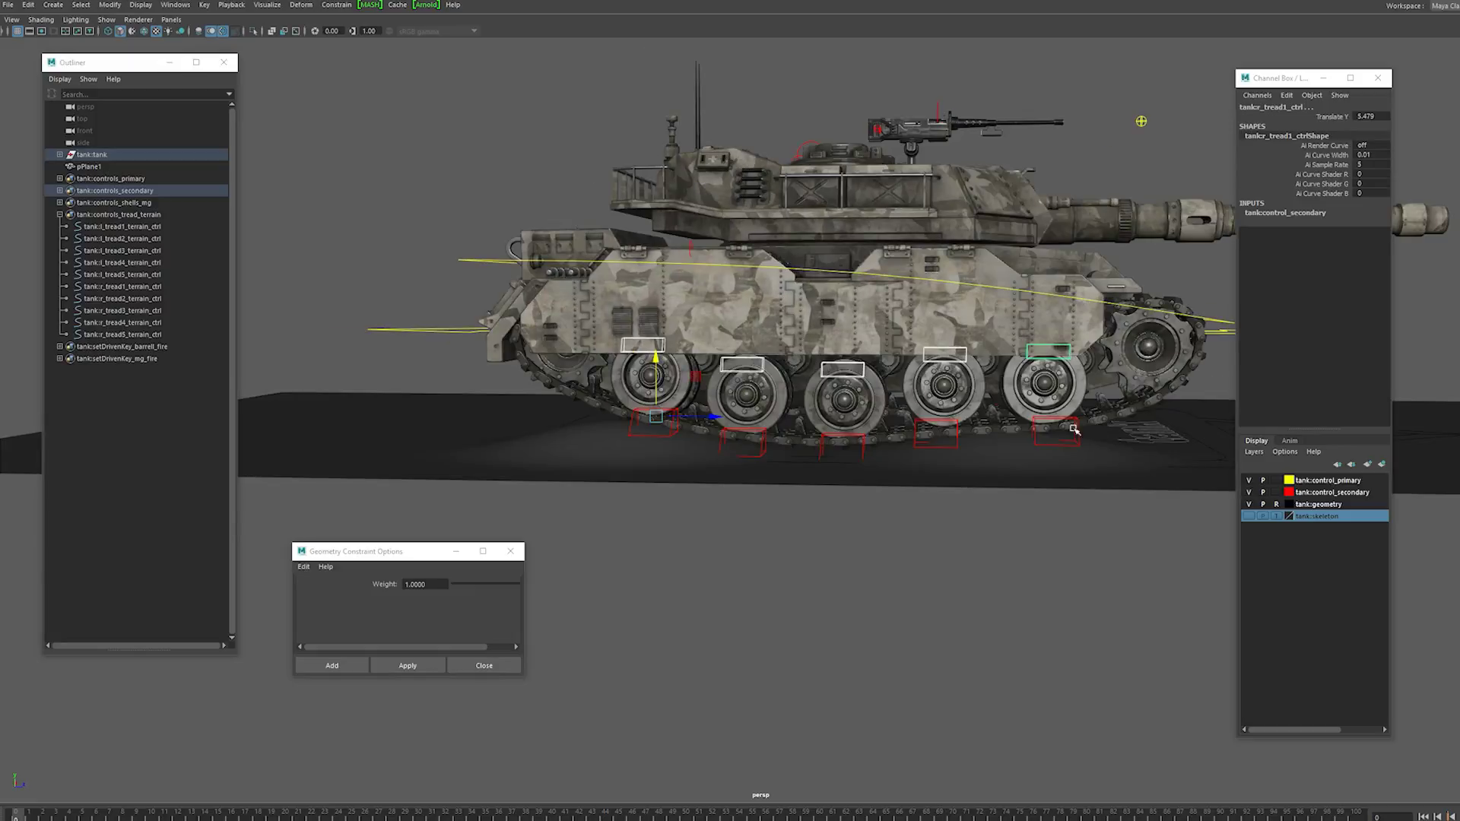
Step: Test driving the tank back and forth over the bumps with the drive control, undoing the move
left_click_drag(1073, 428, 1108, 349, "alt")
left_click(1019, 354)
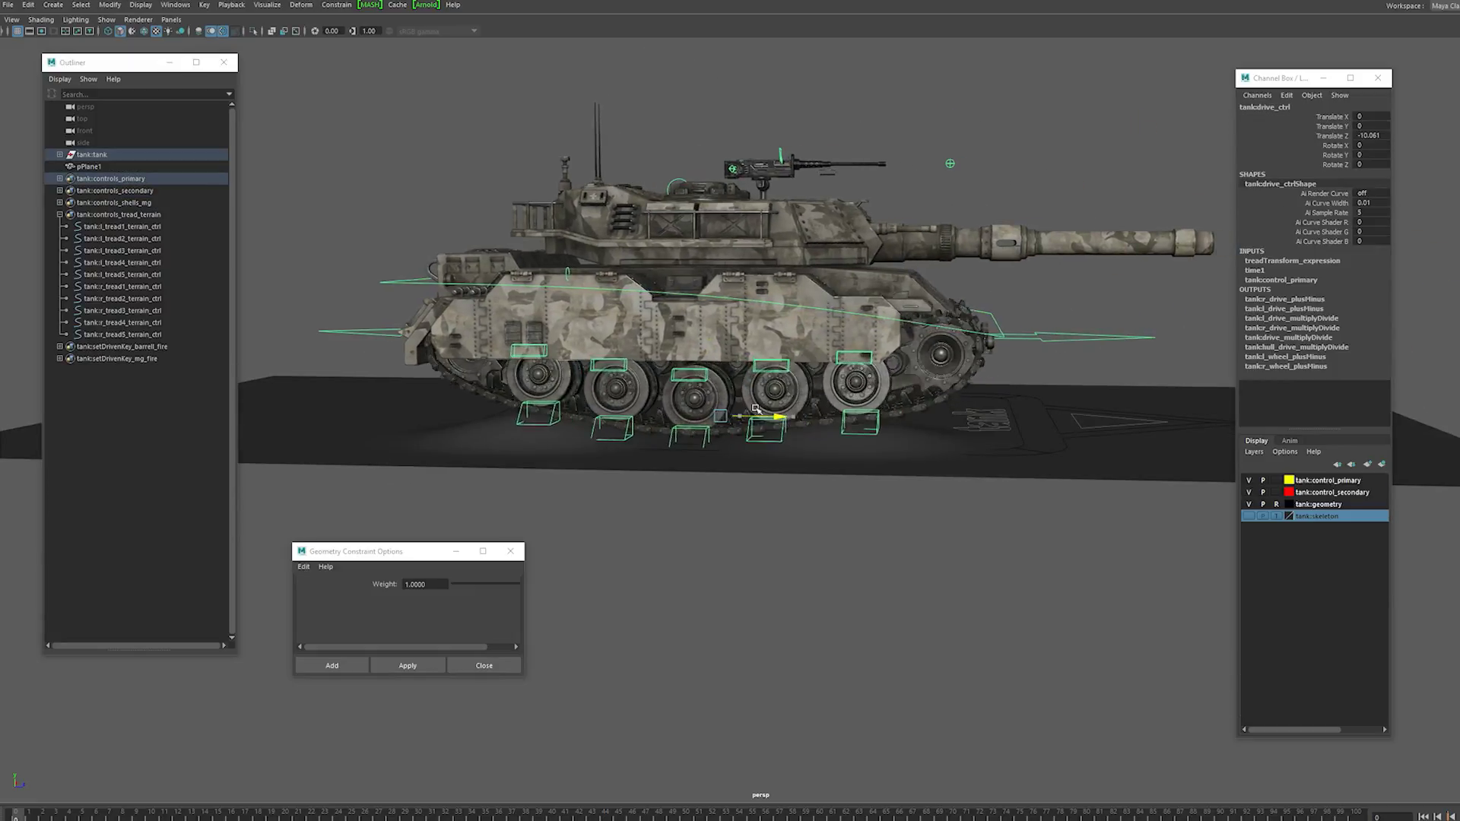
left_click_drag(757, 410, 836, 426)
key("ctrl+z")
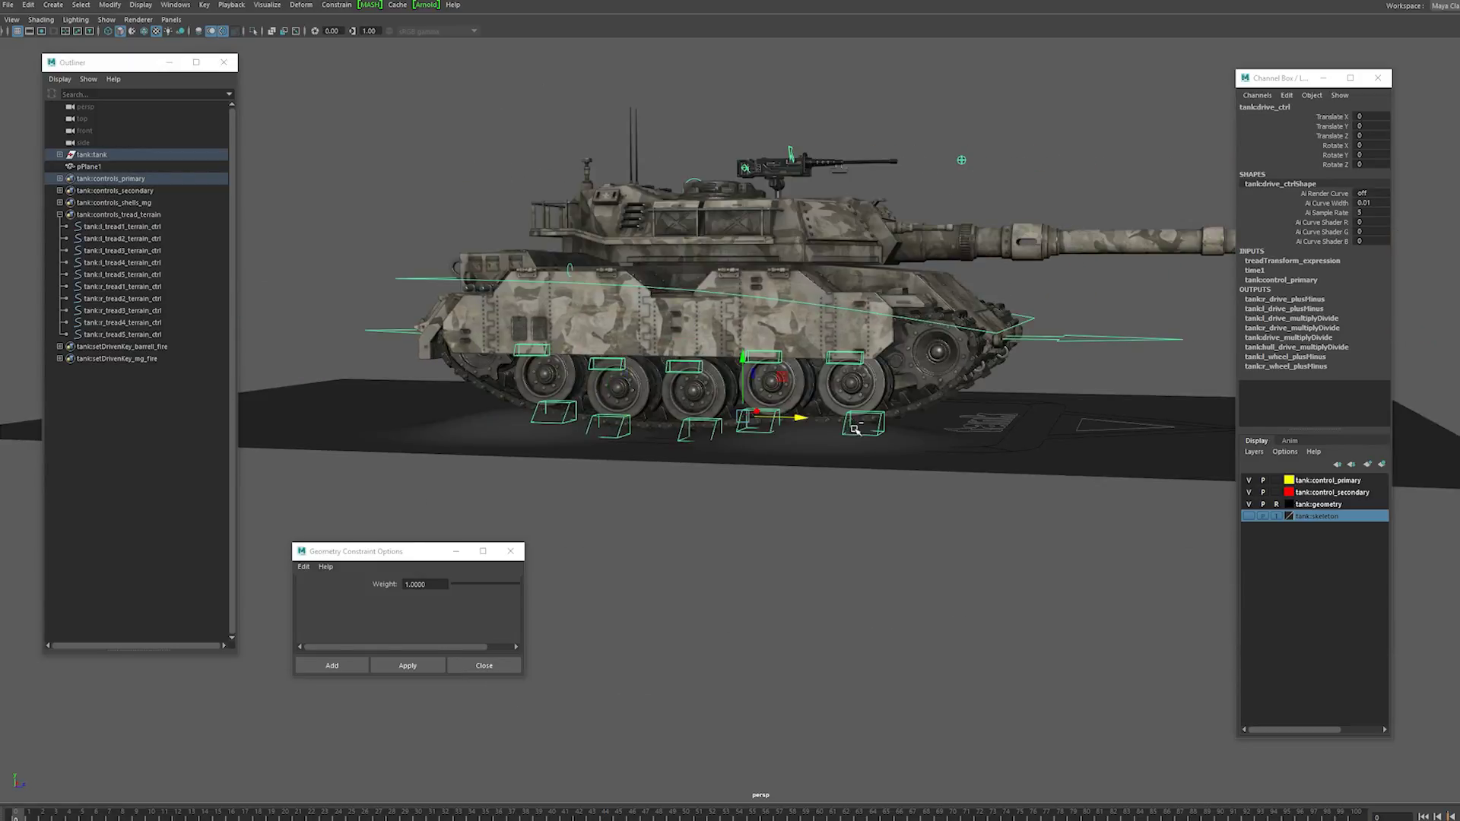
Step: Delete the terrain plane and reset the translations of the right tread and tread terrain controls
left_click(896, 450)
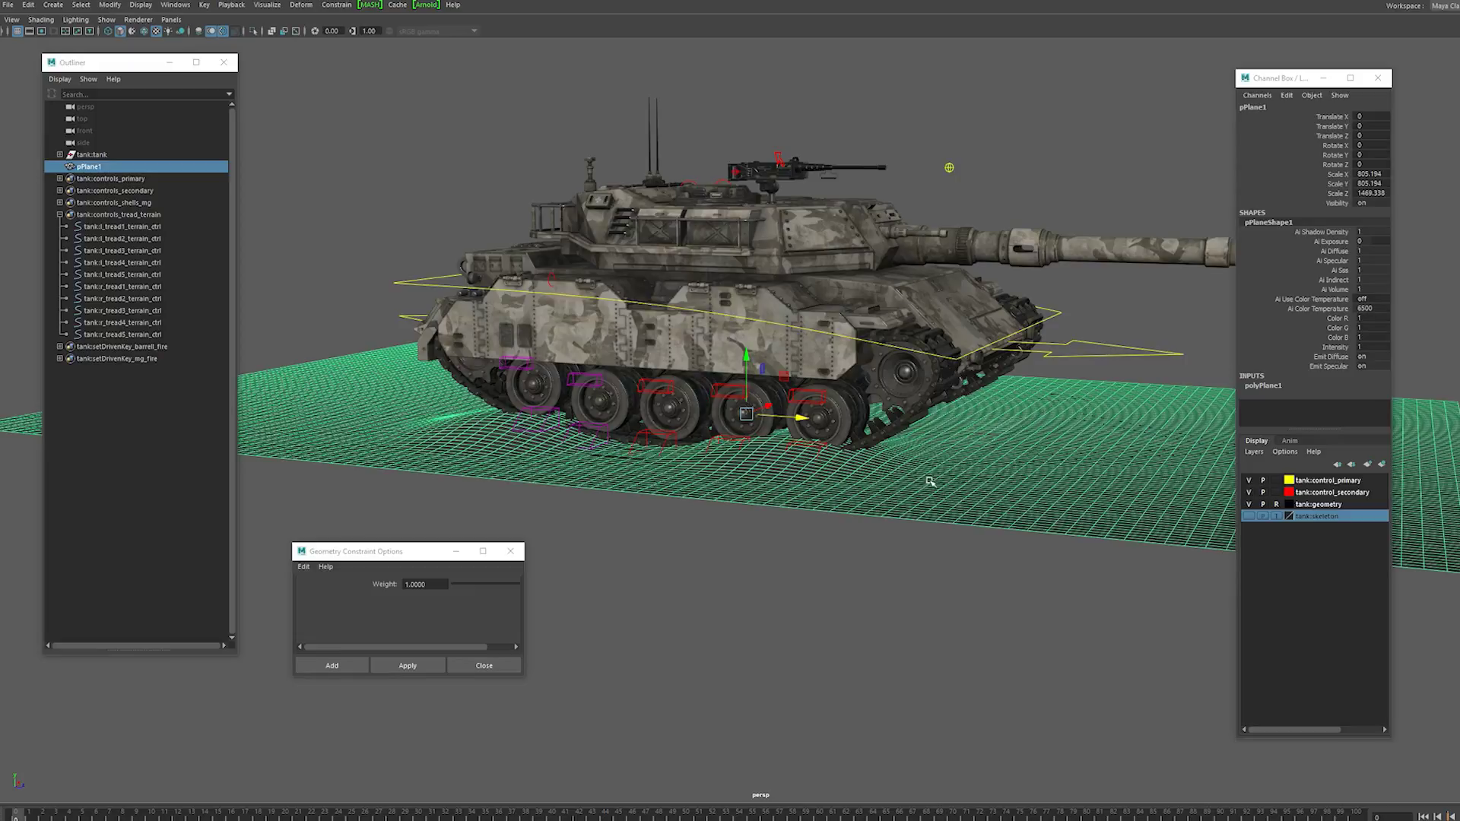
key("Delete")
left_click_drag(923, 496, 605, 439, "alt")
left_click(1370, 117)
left_click_drag(558, 359, 620, 400, "ctrl")
left_click_drag(1370, 117, 1369, 135)
left_click(1124, 205)
Step: Look through the tread terrain controls in the hierarchy, collapse their set, and close the geometry constraint options
left_click_drag(1124, 395, 1064, 495, "alt")
left_click(130, 215)
left_click(134, 263)
left_click(138, 286)
left_click_drag(548, 435, 673, 435, "alt")
left_click(150, 206)
left_click(60, 203)
left_click(511, 551)
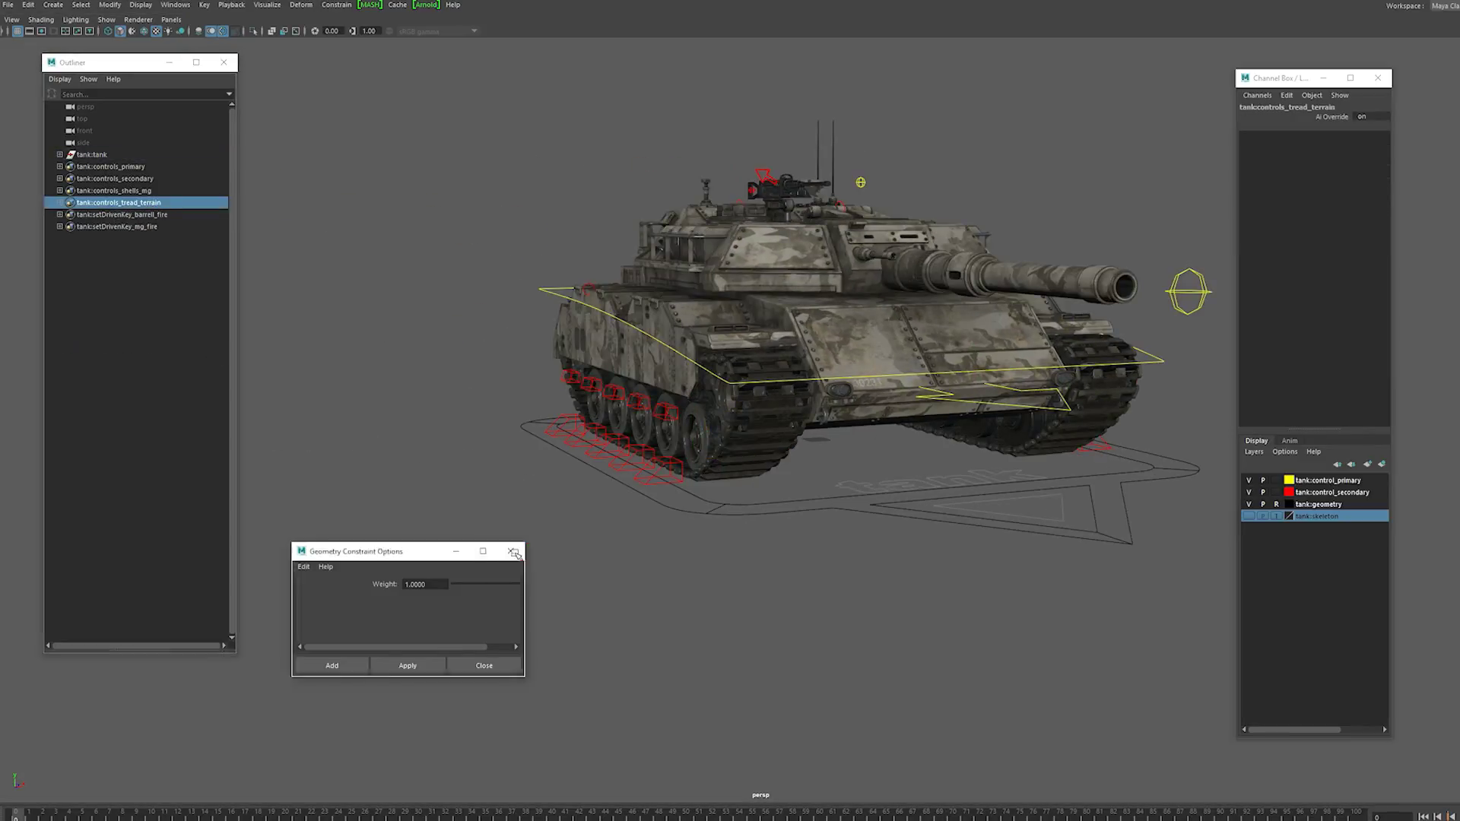
left_click(525, 510)
Step: Select the gun target control and test aiming the main barrel by moving it, undoing the moves
left_click_drag(559, 483, 694, 499, "alt")
left_click_drag(904, 460, 741, 466, "alt")
left_click(946, 429)
left_click_drag(940, 435, 795, 423, "alt")
scroll(794, 423, "down", 2)
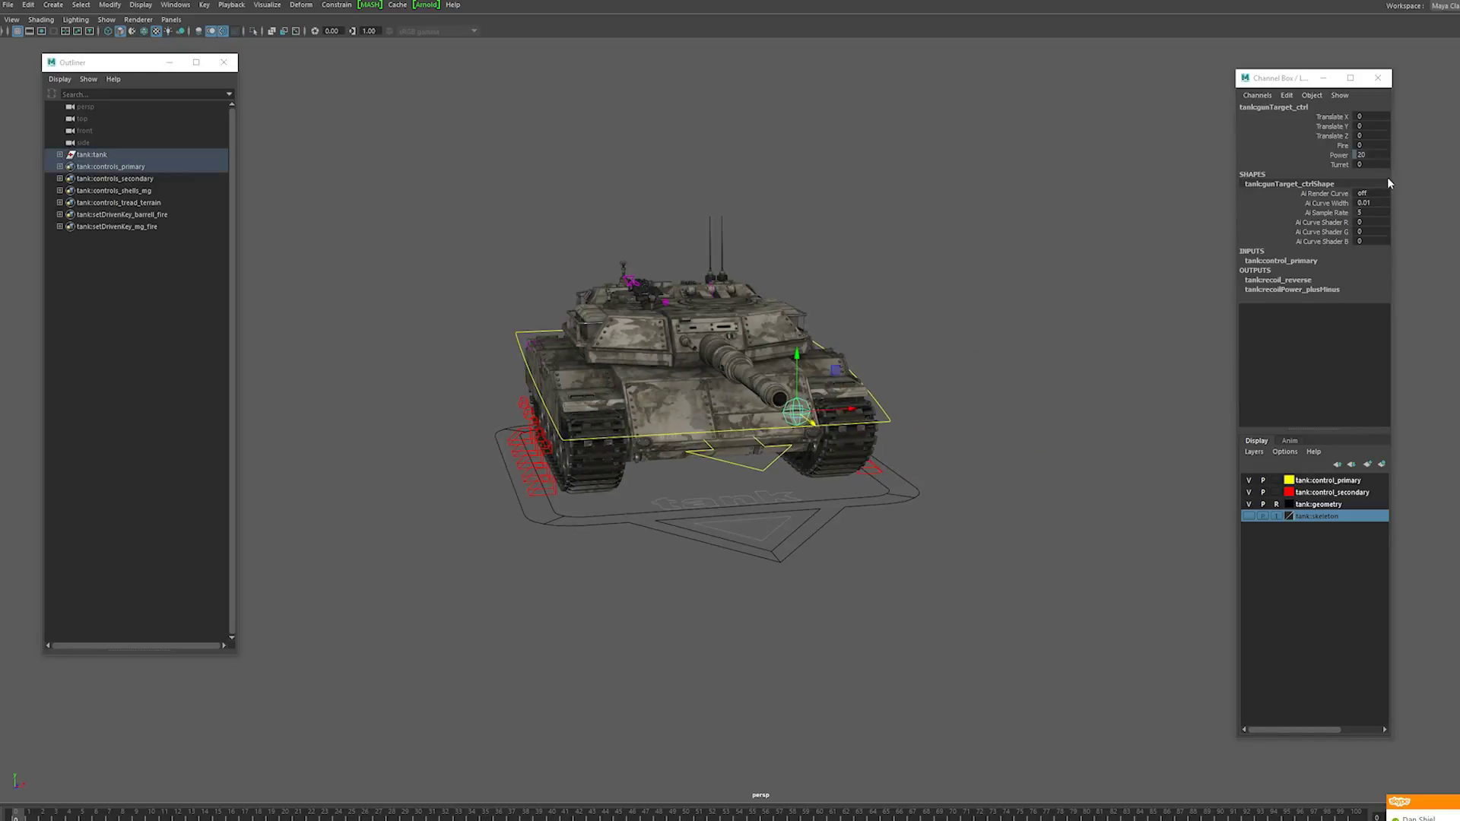
left_click_drag(825, 473, 1034, 191, "alt")
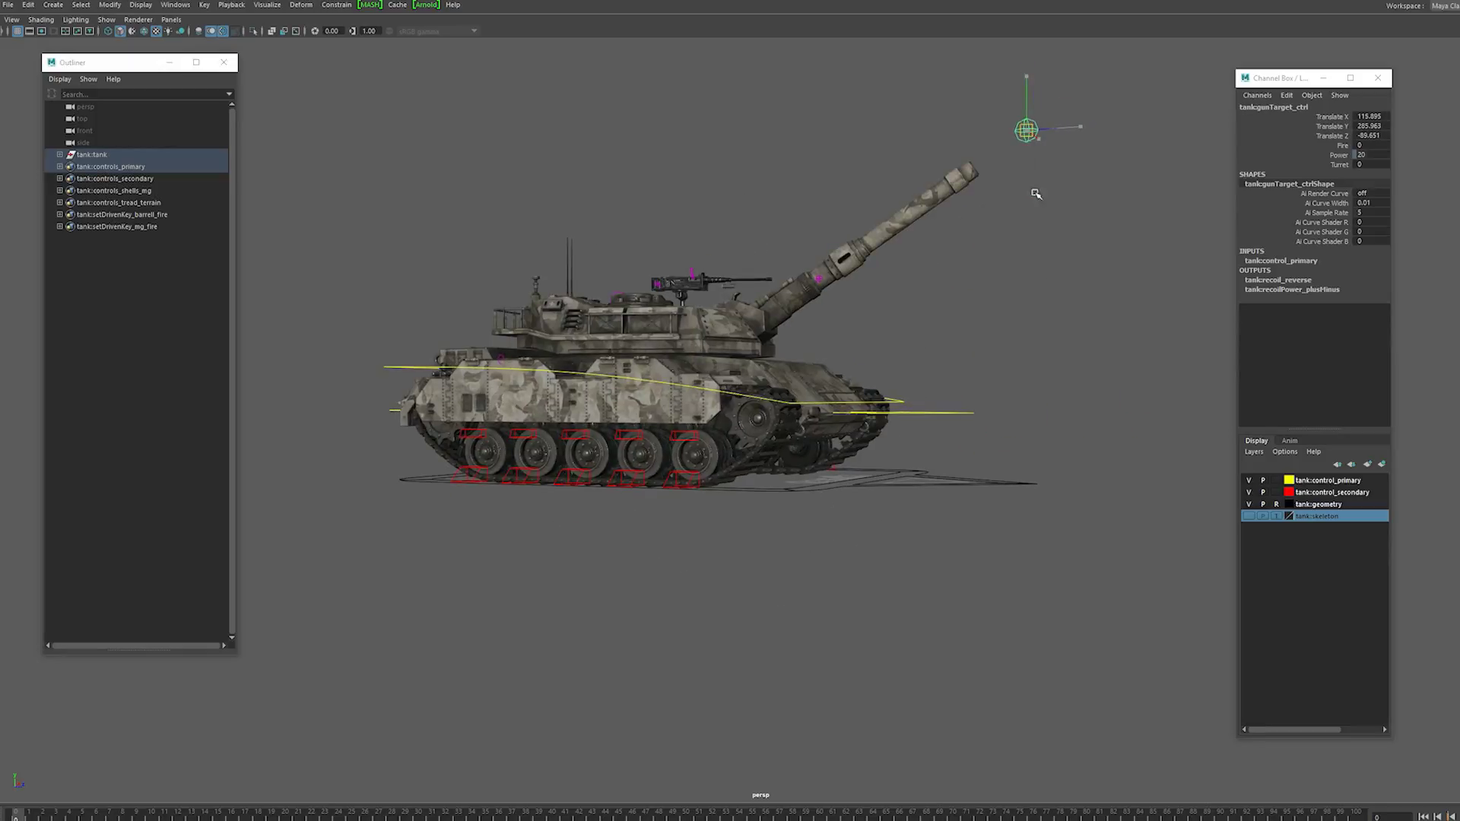
left_click_drag(1025, 131, 999, 297)
key("ctrl+z")
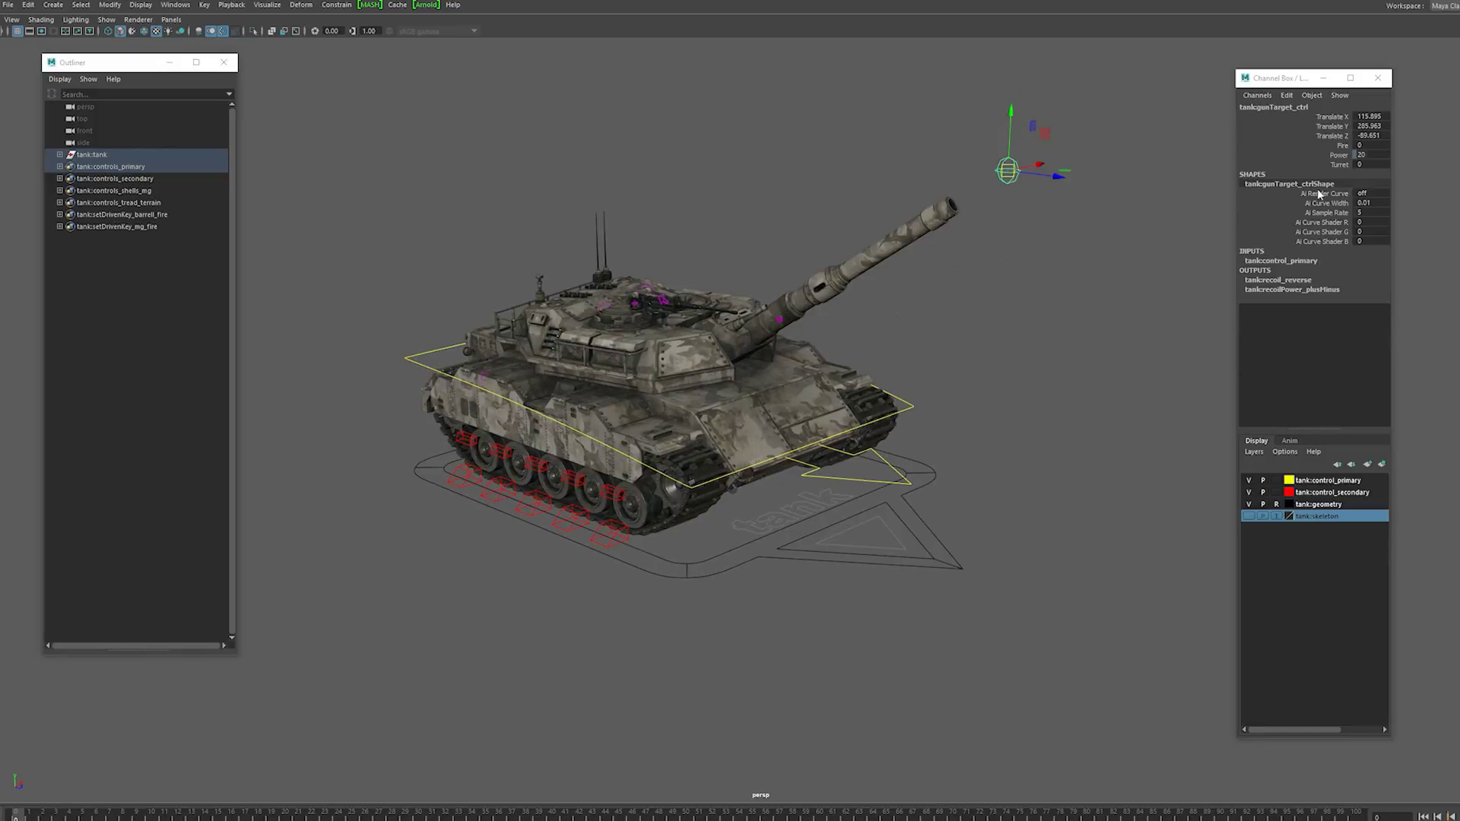
key("ctrl+z")
Step: Test the gun target control's Turret attribute and undo the change
left_click(1339, 165)
left_click_drag(1108, 232, 1137, 209, "alt")
middle_click_drag(997, 234, 1005, 277)
key("ctrl+z")
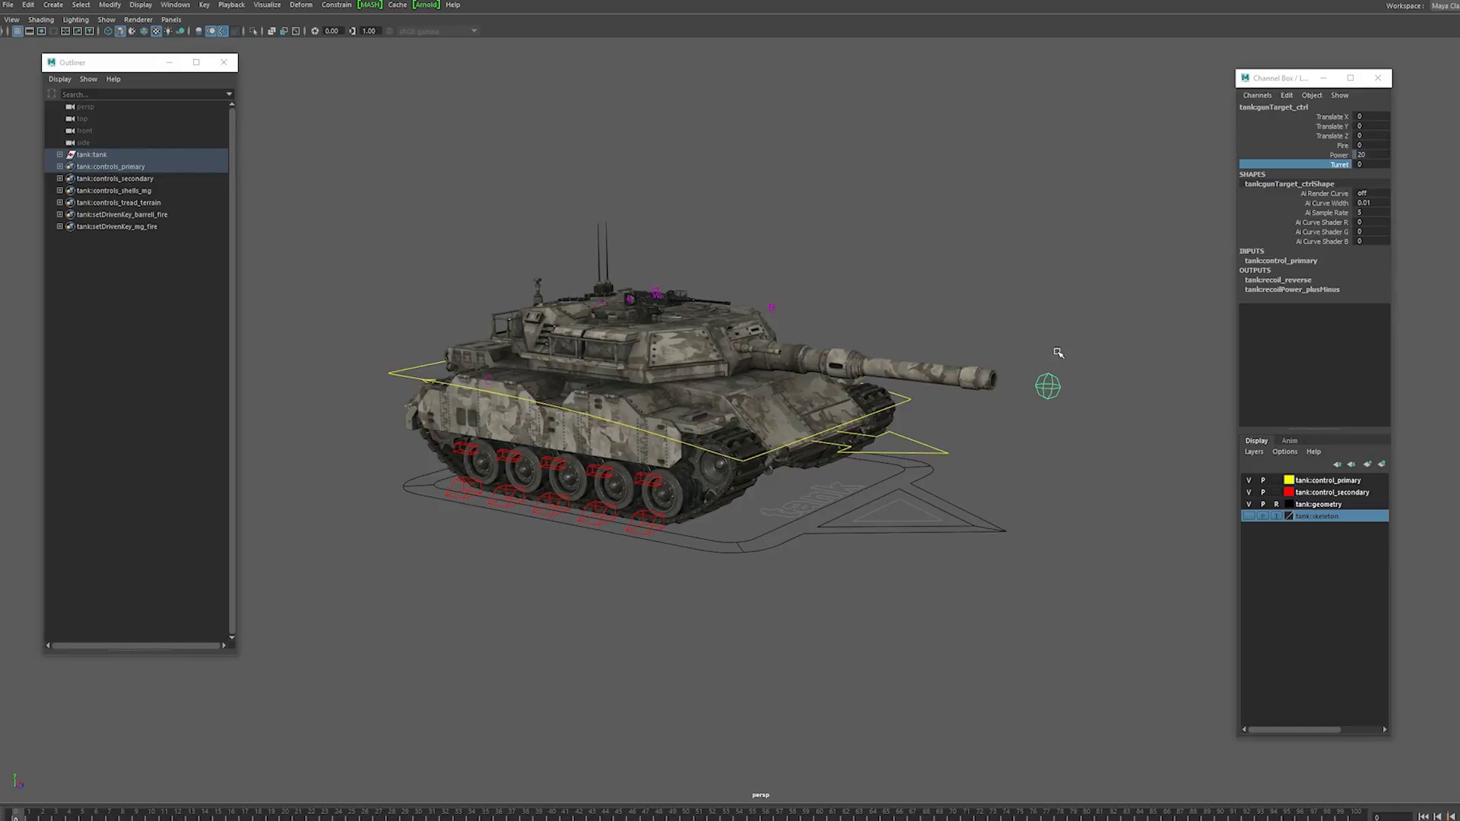
Step: Test the gun target control's Fire attribute, return it to 0, and inspect the barrell_fire driven-key set
mouse_move(1060, 397)
left_mouse_down("alt")
mouse_move(916, 405)
mouse_move(1073, 398)
left_mouse_up("alt")
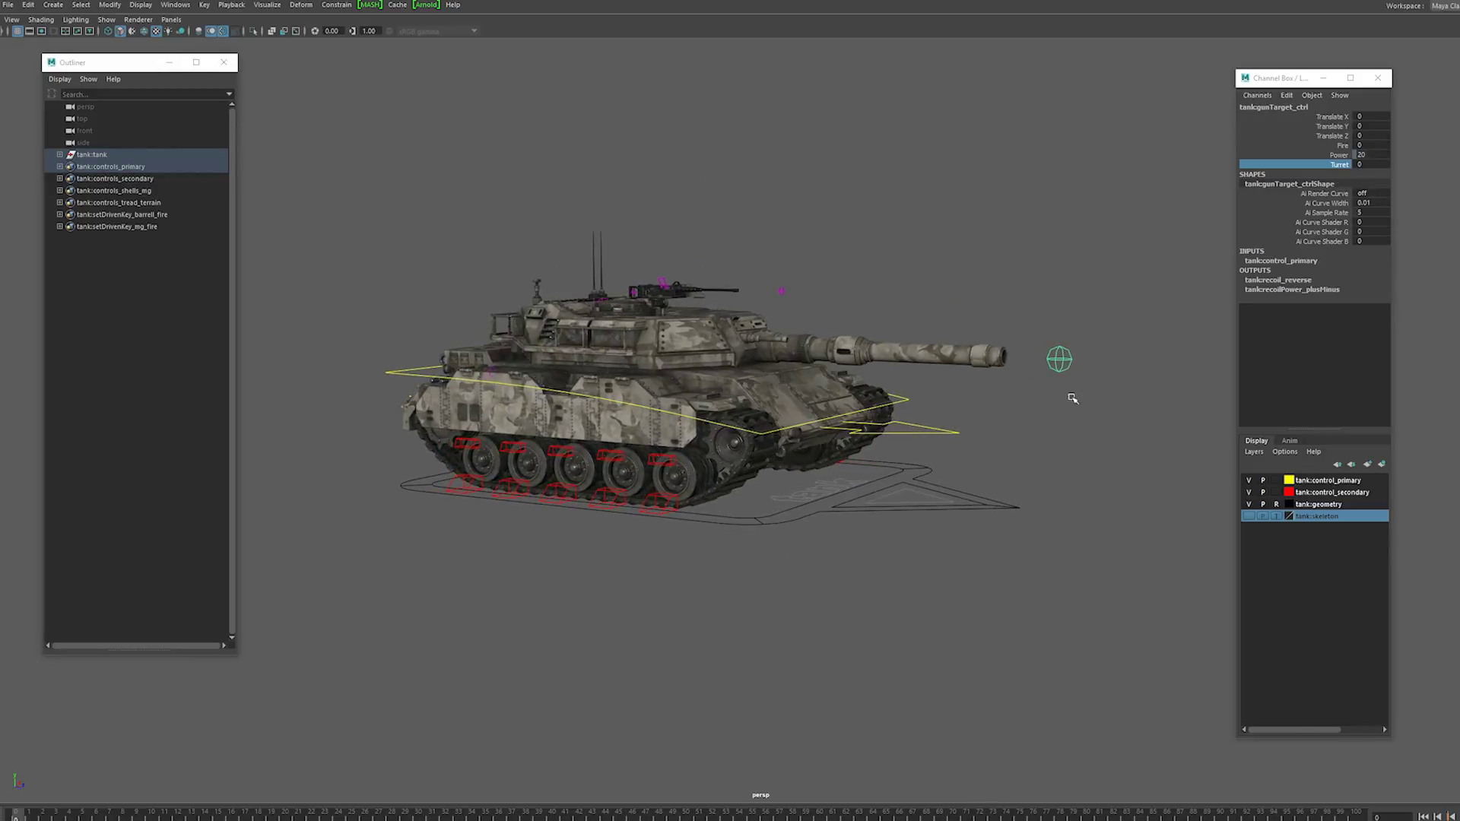
left_click(1343, 146)
middle_click_drag(1092, 284, 981, 300, "alt")
left_click_drag(981, 300, 972, 308, "alt")
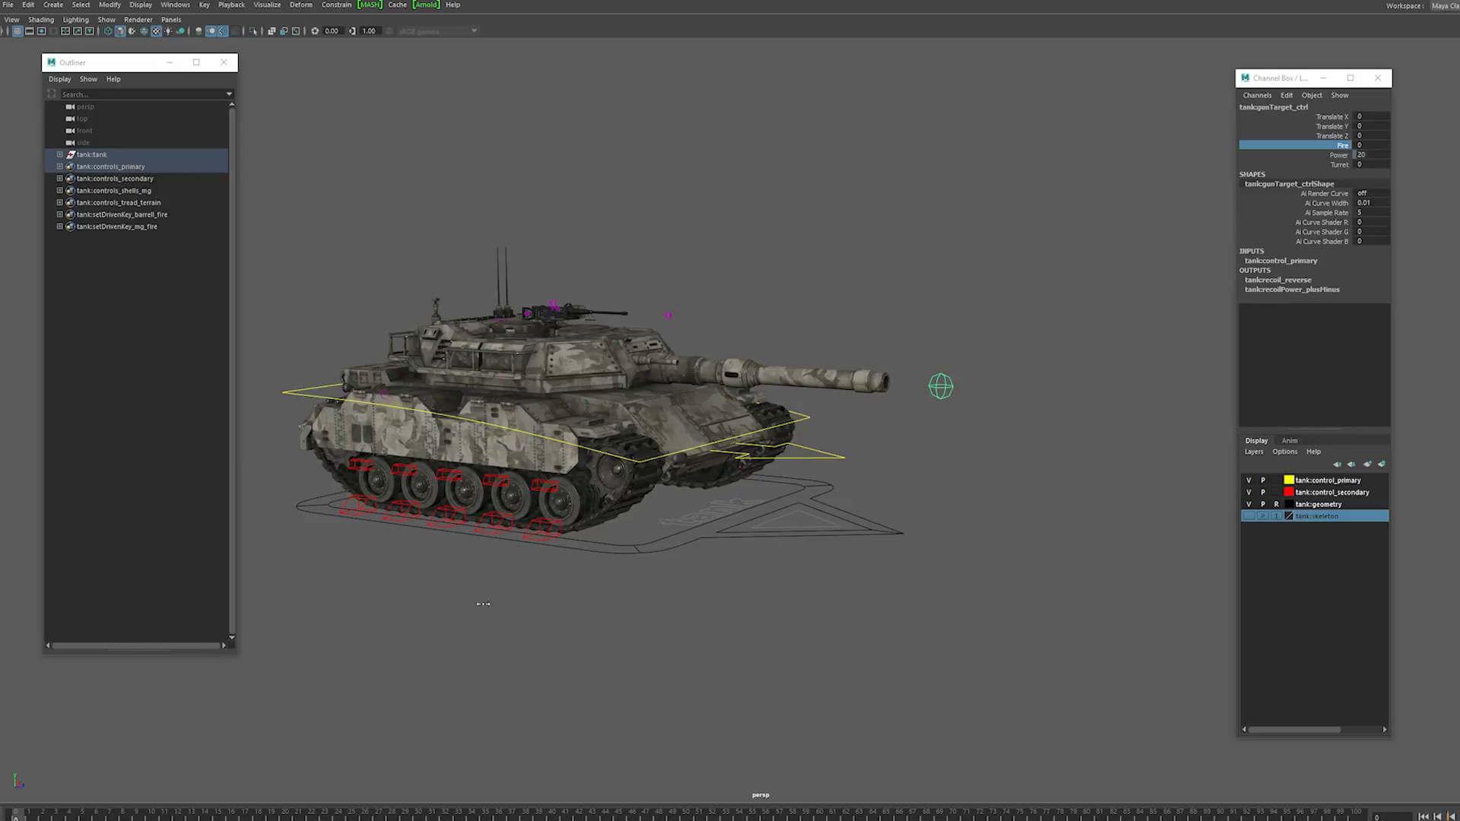
middle_click_drag(483, 604, 437, 583)
left_click(60, 216)
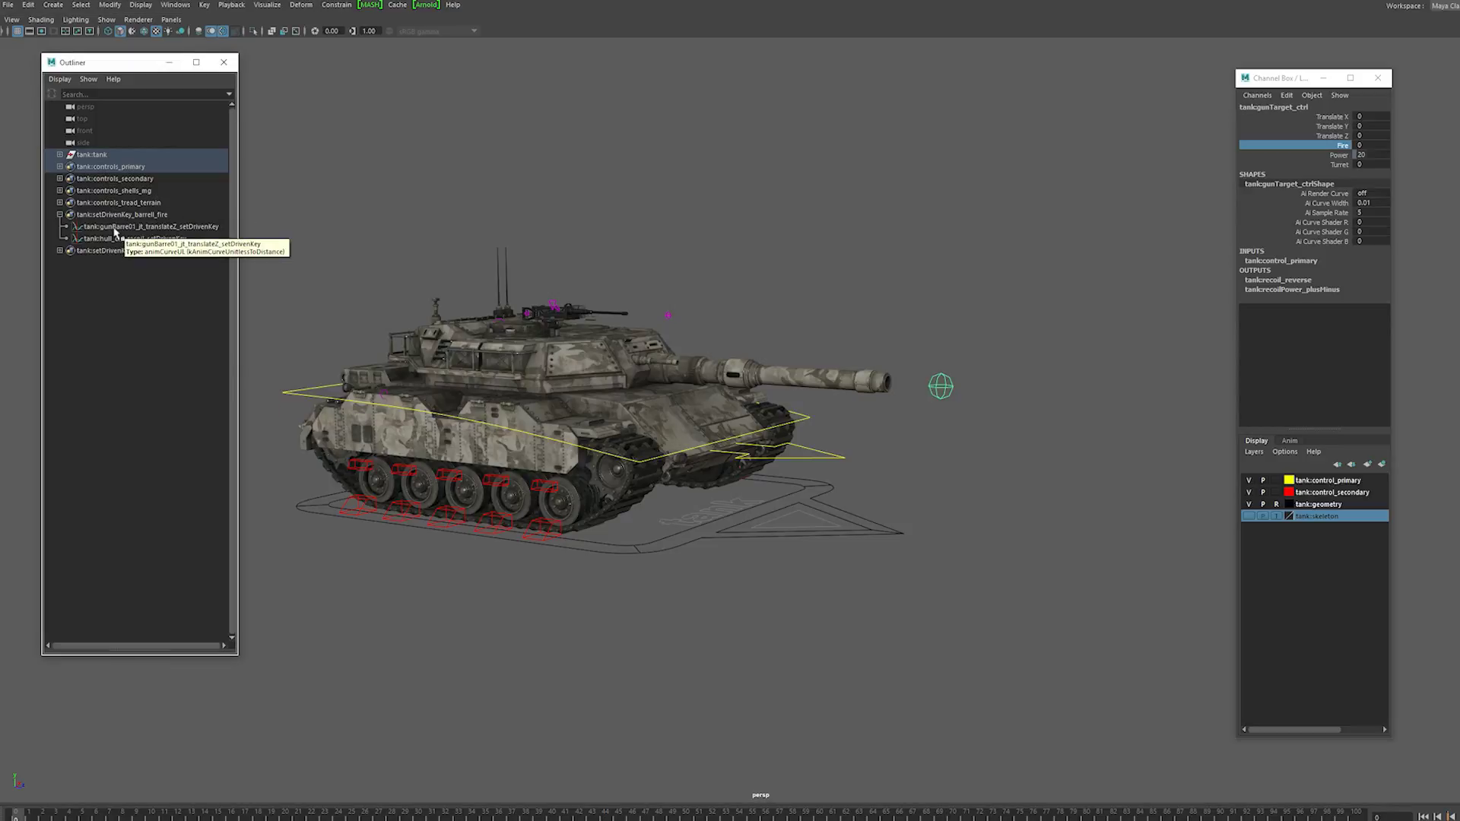
left_click(68, 216)
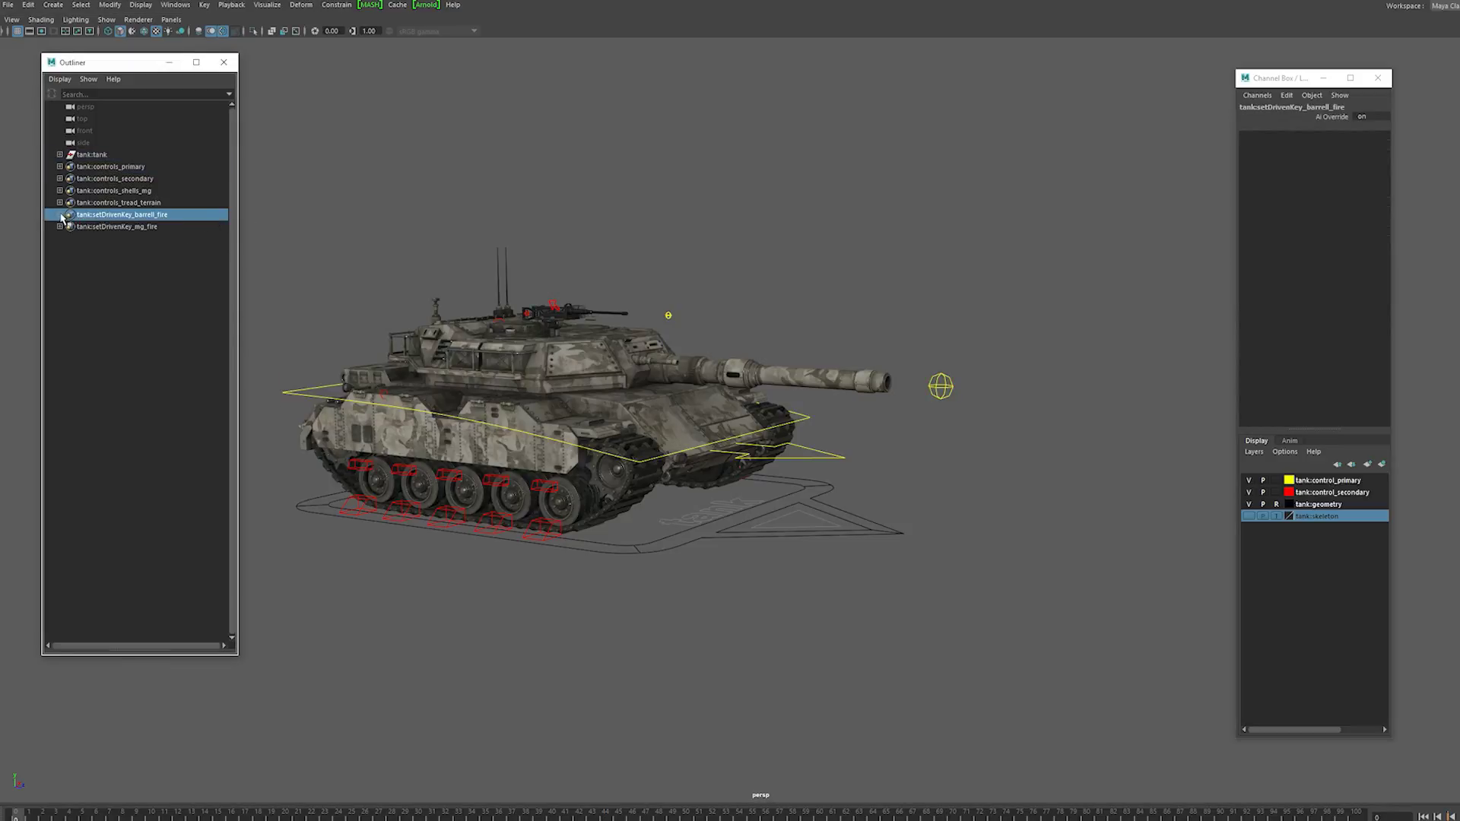
Step: Select the gun target control again and set its Power to 50
left_click(940, 387)
left_click(1354, 155)
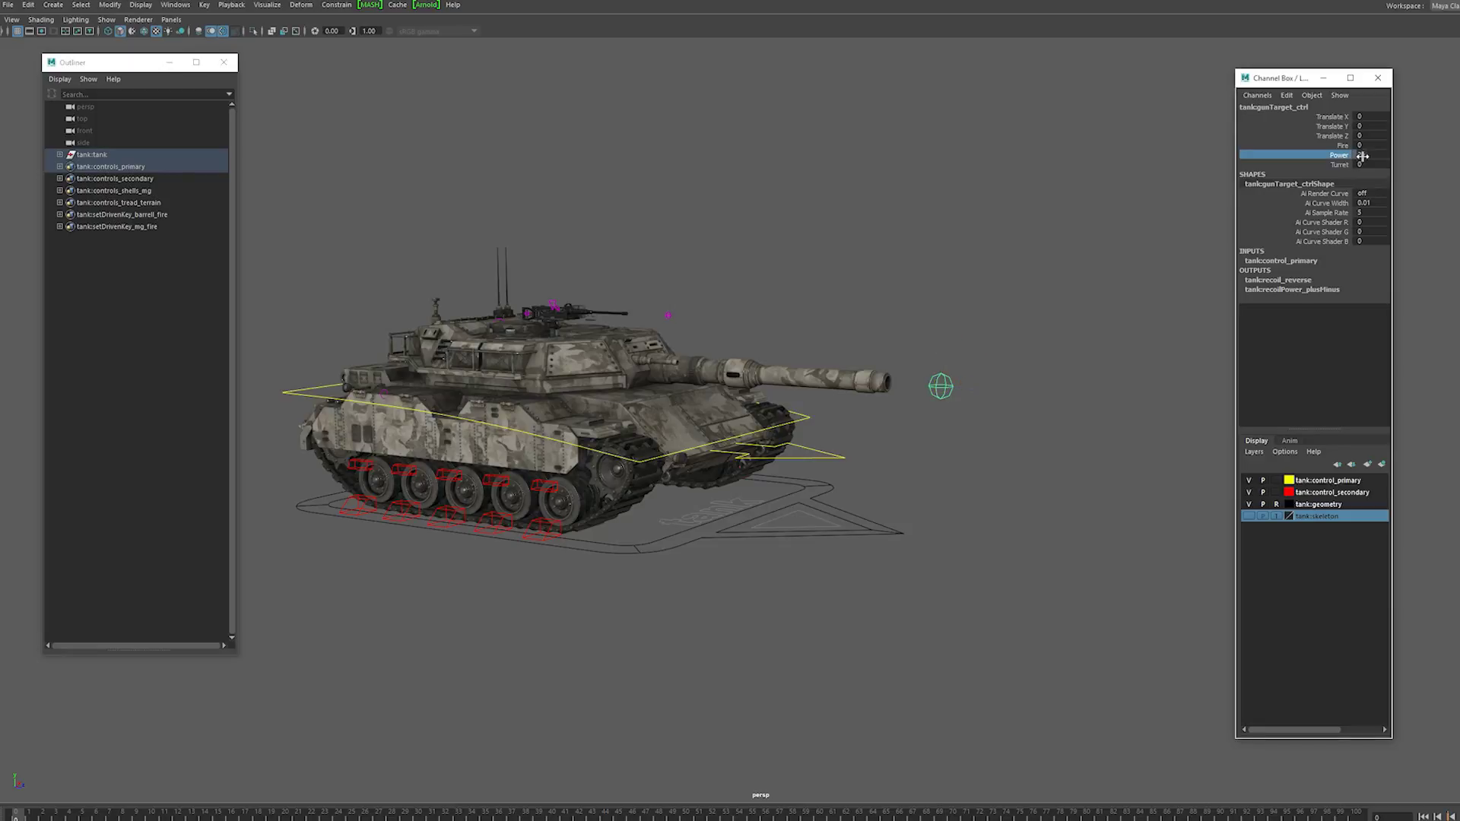
right_click(1344, 158)
left_click(1373, 424)
middle_click_drag(1232, 184, 1198, 225)
Step: Test the gun target control's Fire attribute with the increased recoil power, then reset Fire to 0
left_click(1343, 145)
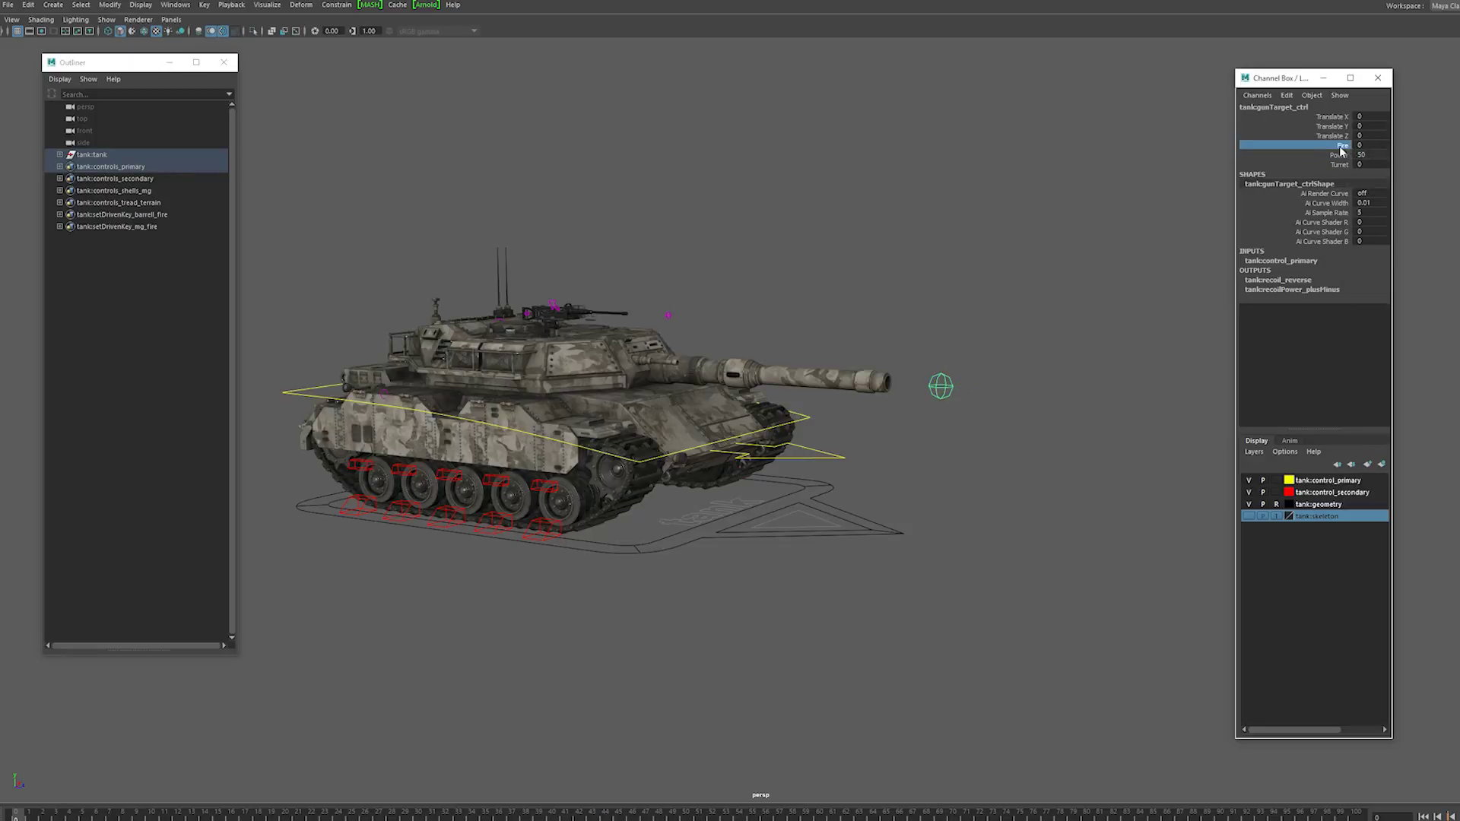
middle_click_drag(1126, 277, 613, 298)
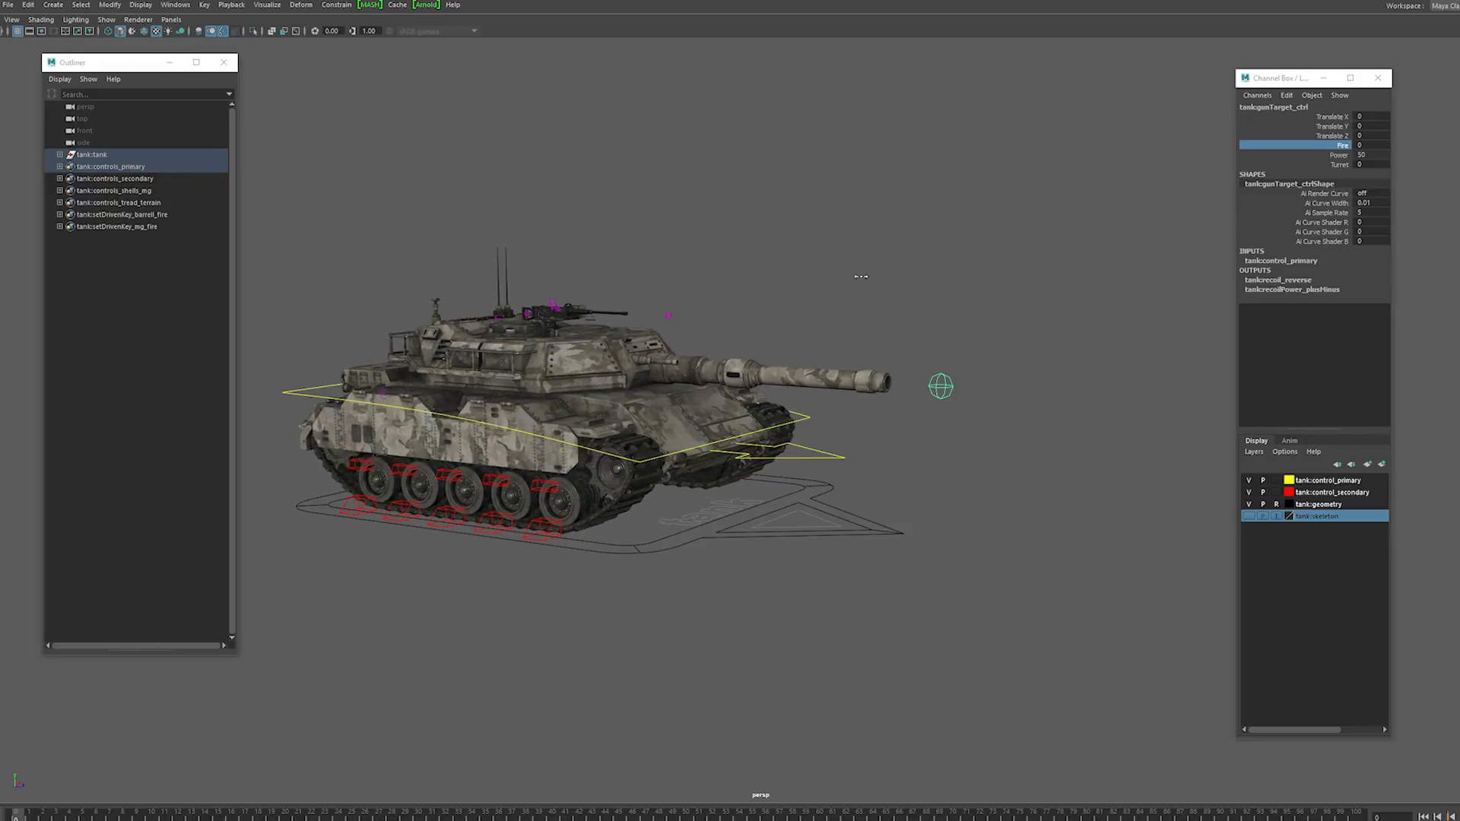
middle_click_drag(861, 277, 1148, 270)
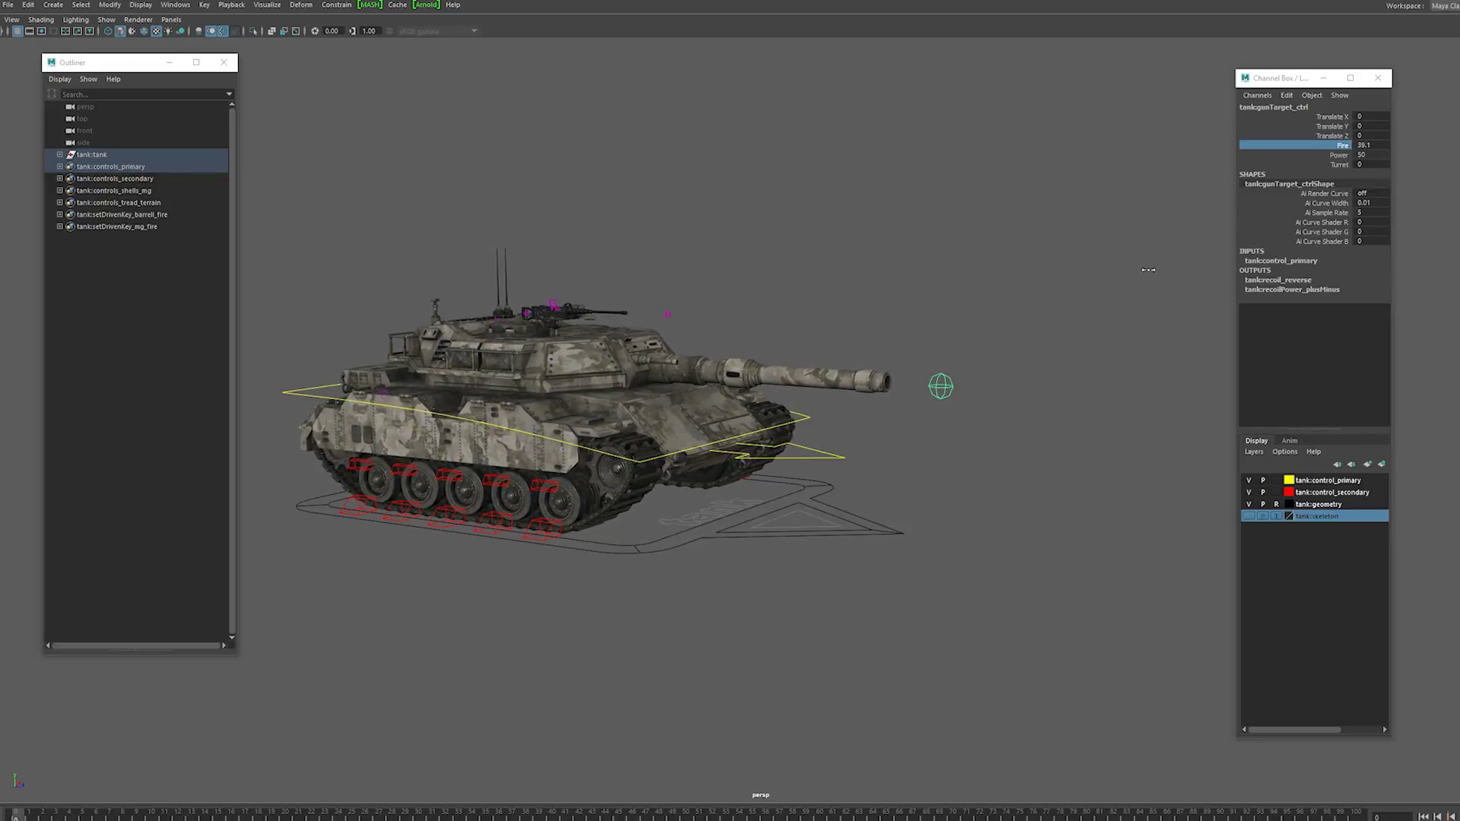
double_click(1373, 145)
type("0")
Step: Lock the gun target control's Power attribute and clear the selection
right_click(1343, 155)
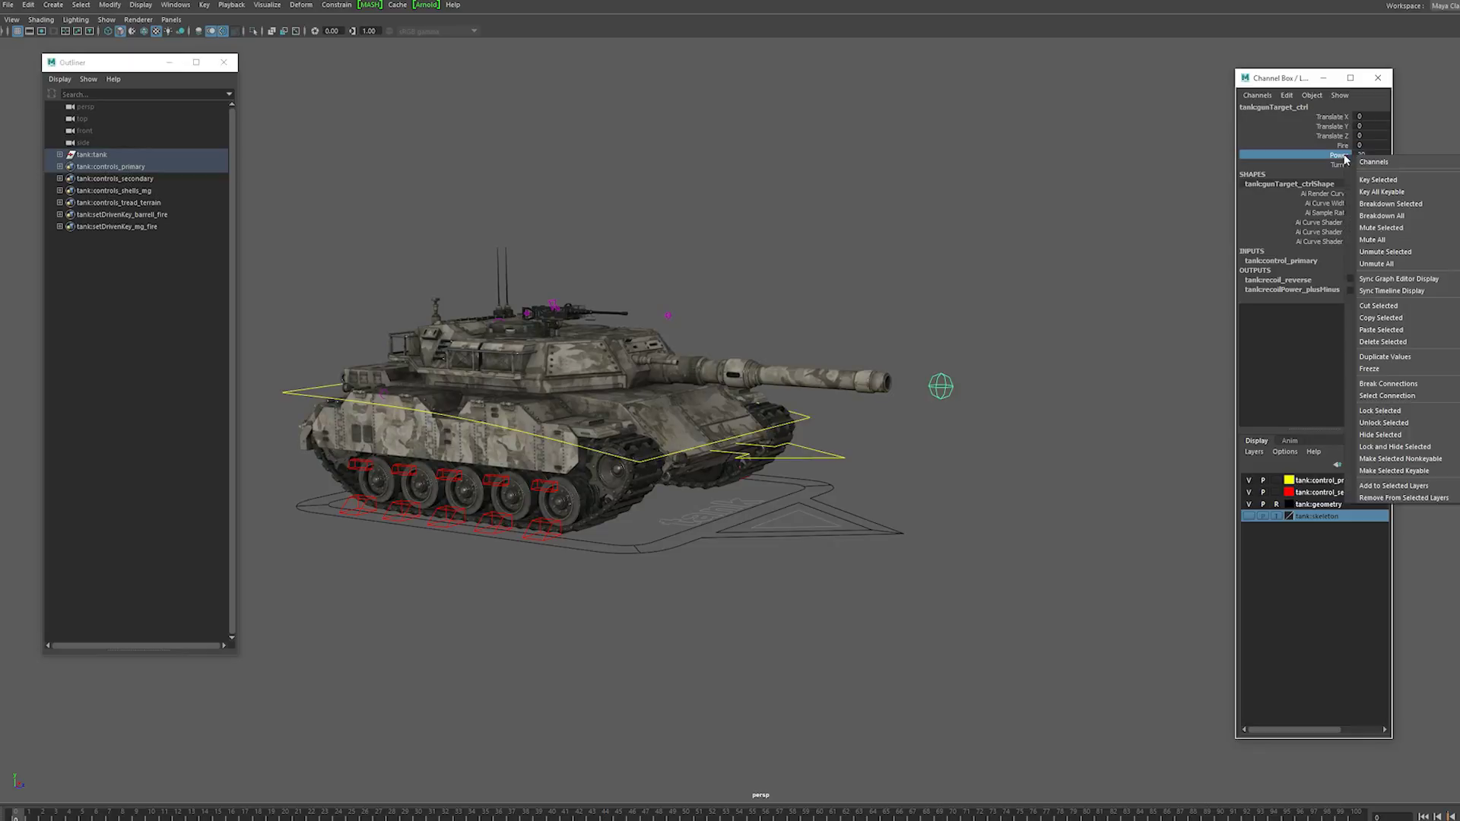
left_click(1404, 414)
left_click(922, 304)
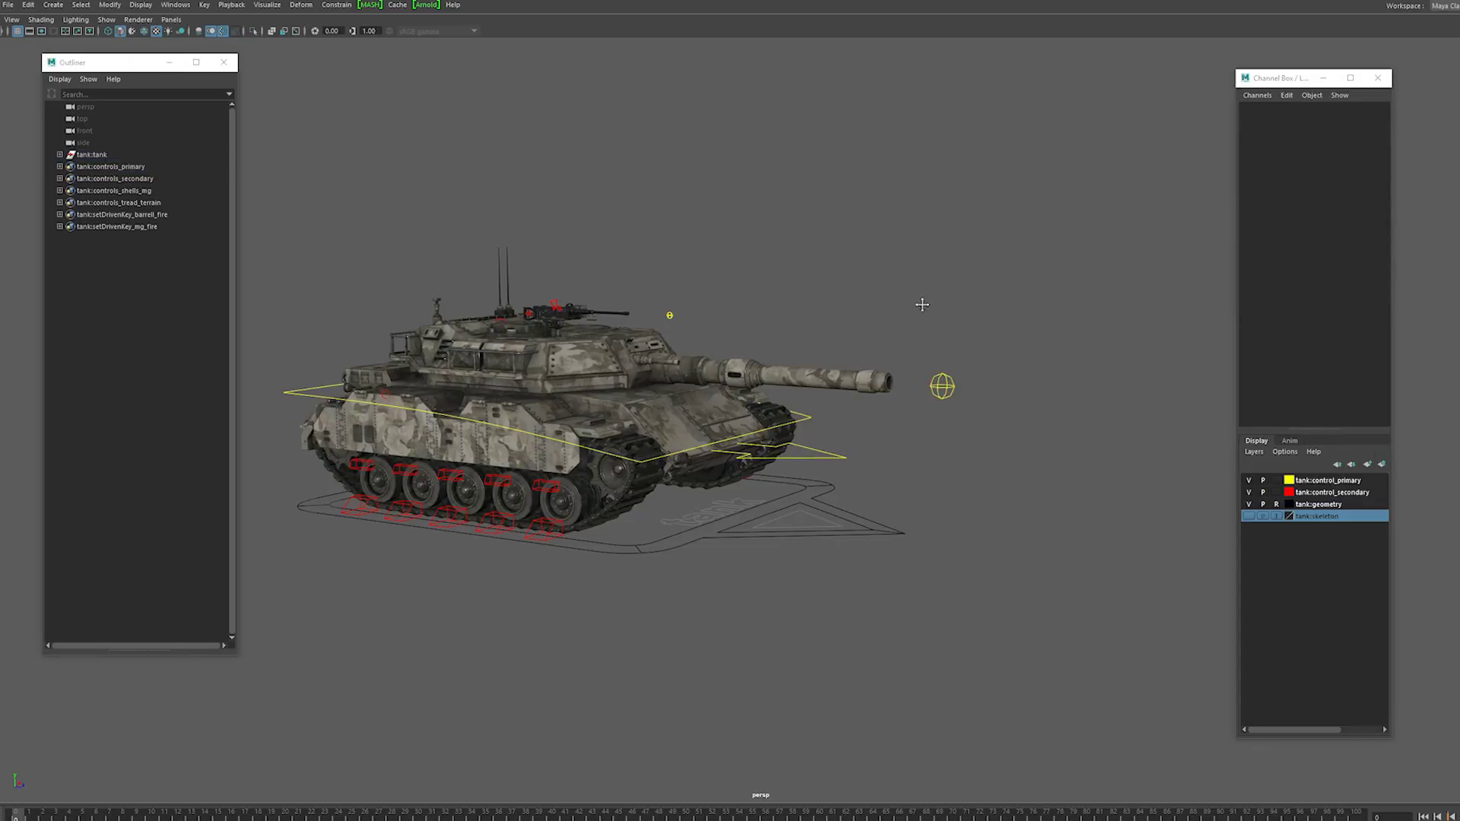
Step: Select the machine gun target control and move it to about X -9.7, Y -0.5, Z -7.6 to aim the gun
right_click_drag(922, 304, 981, 308, "alt")
left_click(815, 308)
right_click_drag(844, 312, 964, 352, "alt")
left_click_drag(964, 352, 950, 370, "alt")
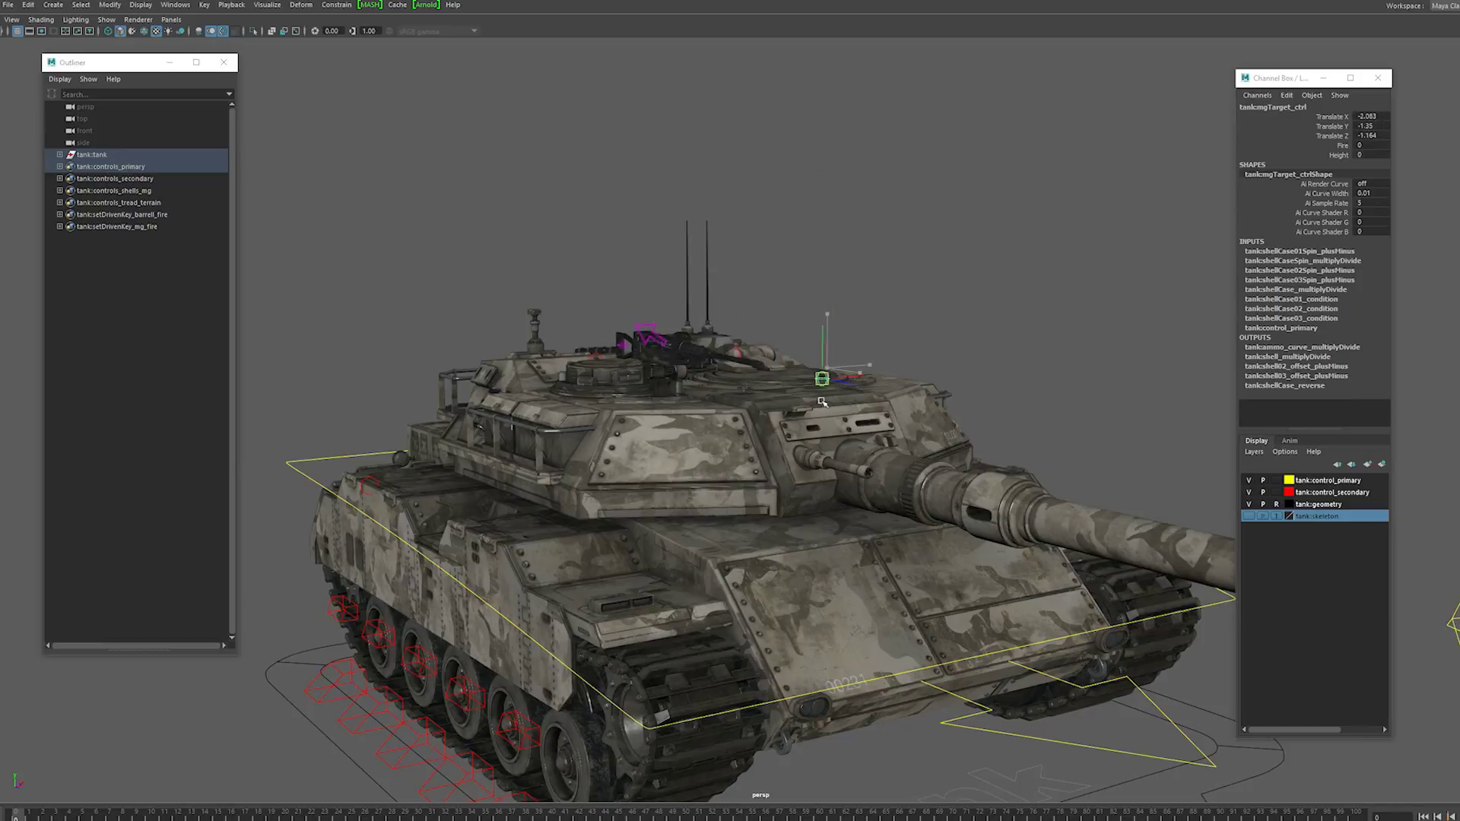
left_click_drag(796, 426, 809, 382)
left_click_drag(809, 382, 1132, 328, "alt")
right_click_drag(1141, 339, 1209, 335, "alt")
middle_click_drag(1210, 334, 975, 437, "alt")
right_click_drag(975, 437, 1065, 442, "alt")
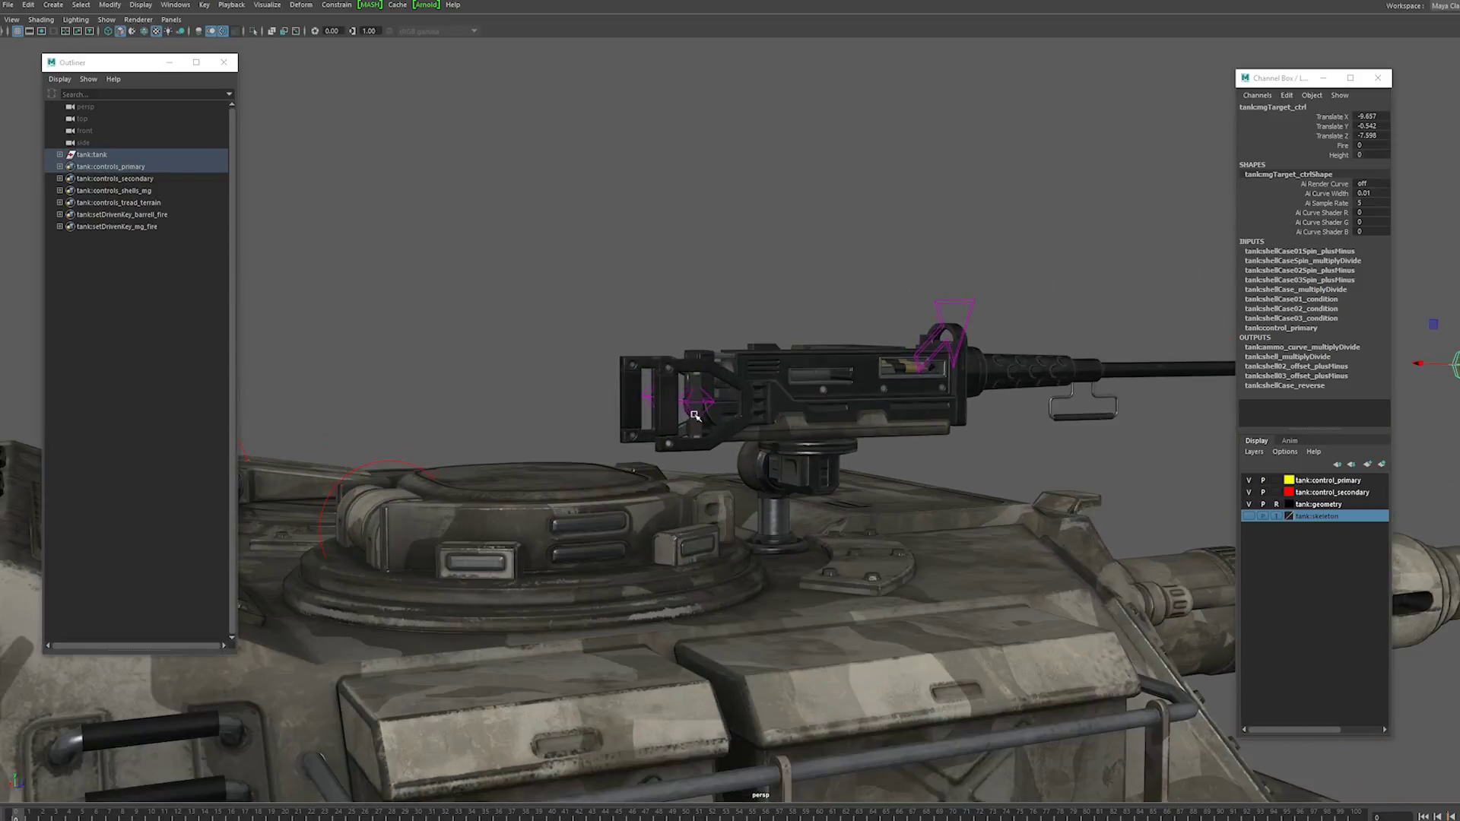
Step: Select a trigger control at the rear of the machine gun, test sliding it along Z, and clear the selection
left_click(694, 413)
mouse_move(734, 417)
left_mouse_down("alt")
mouse_move(677, 431)
mouse_move(764, 428)
mouse_move(851, 454)
mouse_move(720, 411)
left_mouse_up("alt")
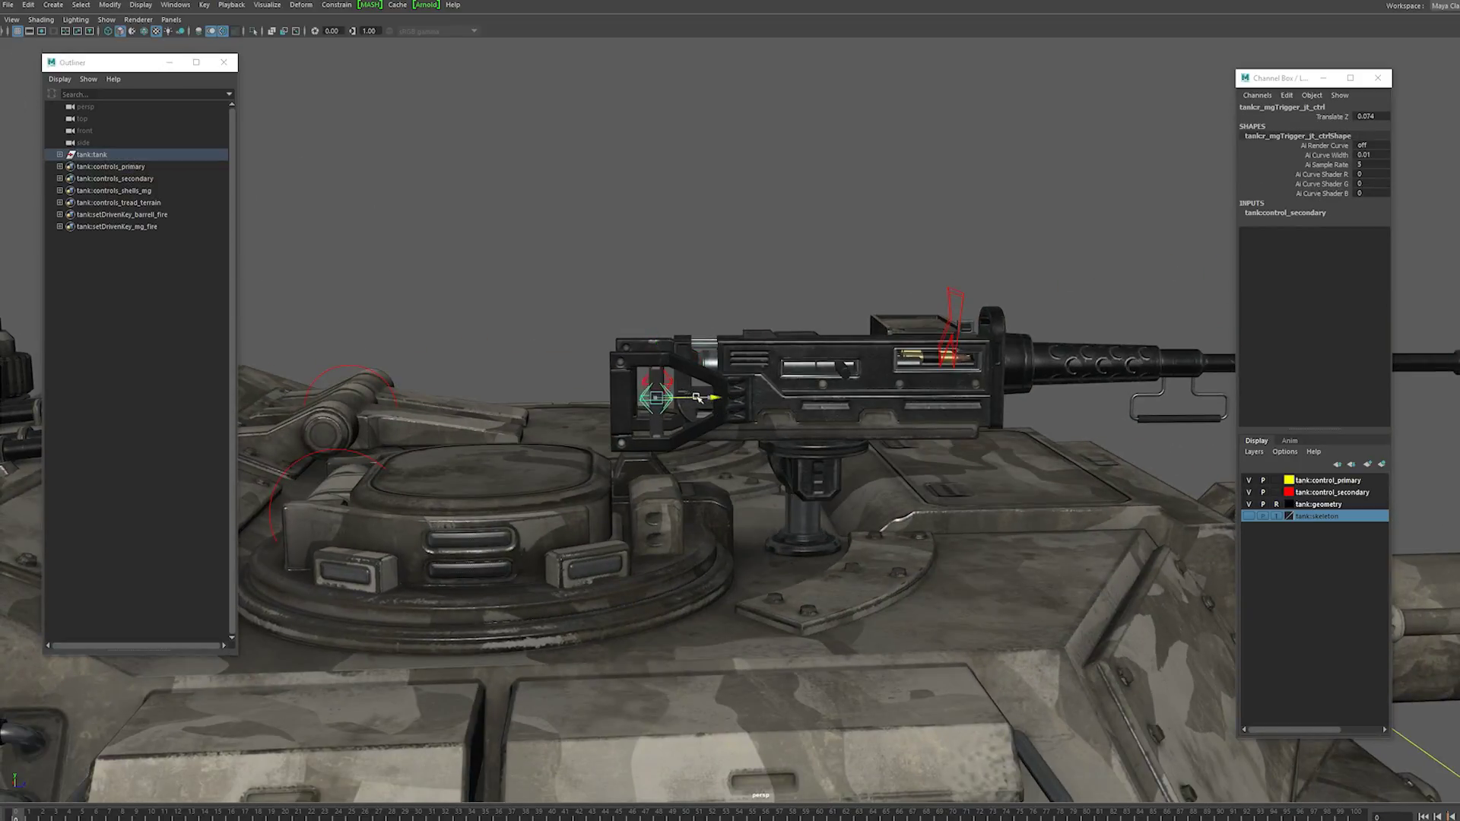
left_click_drag(697, 397, 701, 398)
right_click_drag(760, 402, 812, 404, "alt")
left_click_drag(978, 394, 989, 312, "alt")
left_click(1034, 296)
Step: Select the machine gun target control, test its Height attribute, and reset Height to 0
left_click(960, 378)
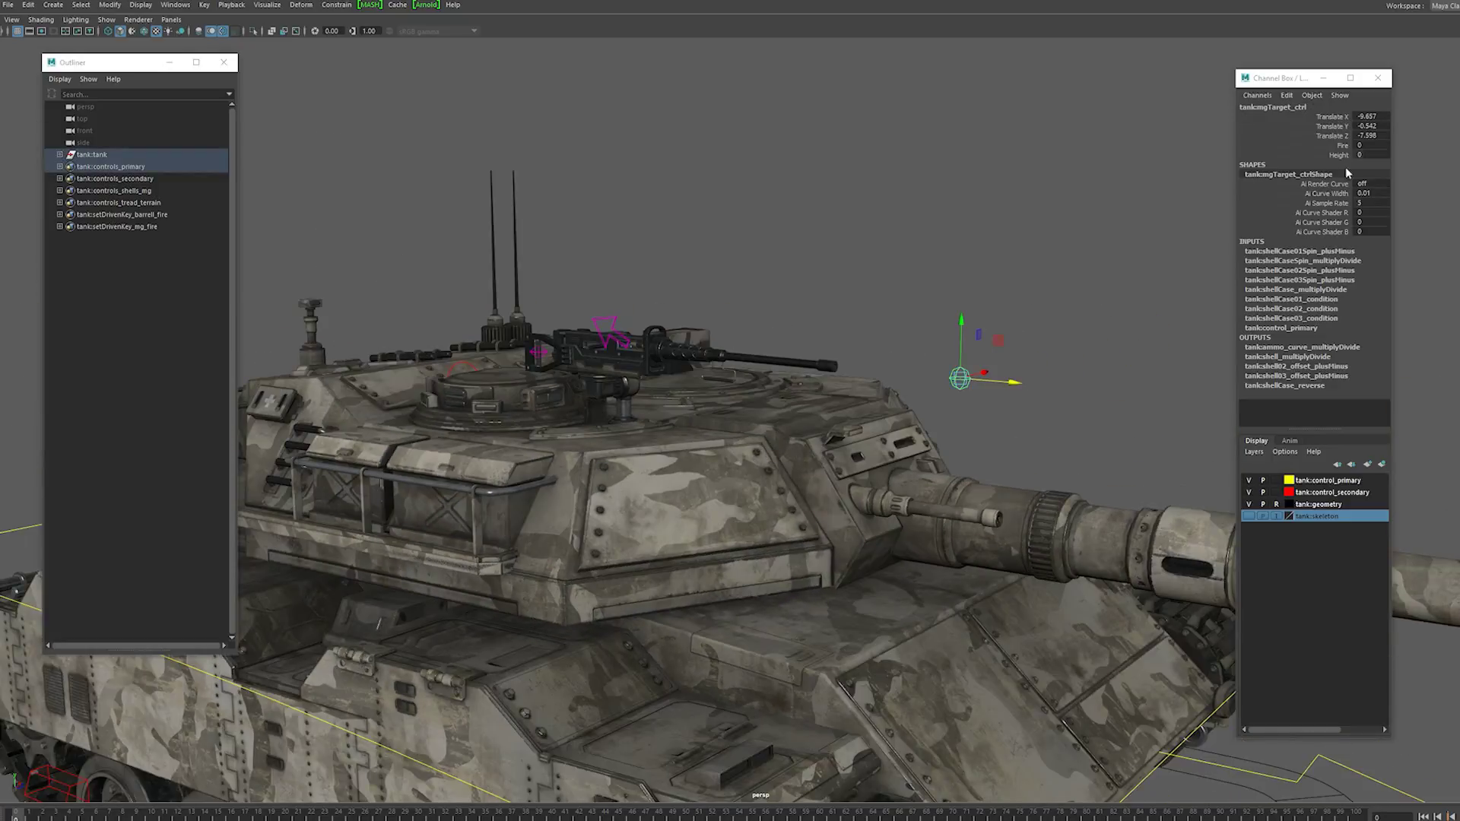
left_click(1338, 155)
middle_click_drag(924, 296, 936, 296)
middle_click_drag(1079, 256, 985, 274)
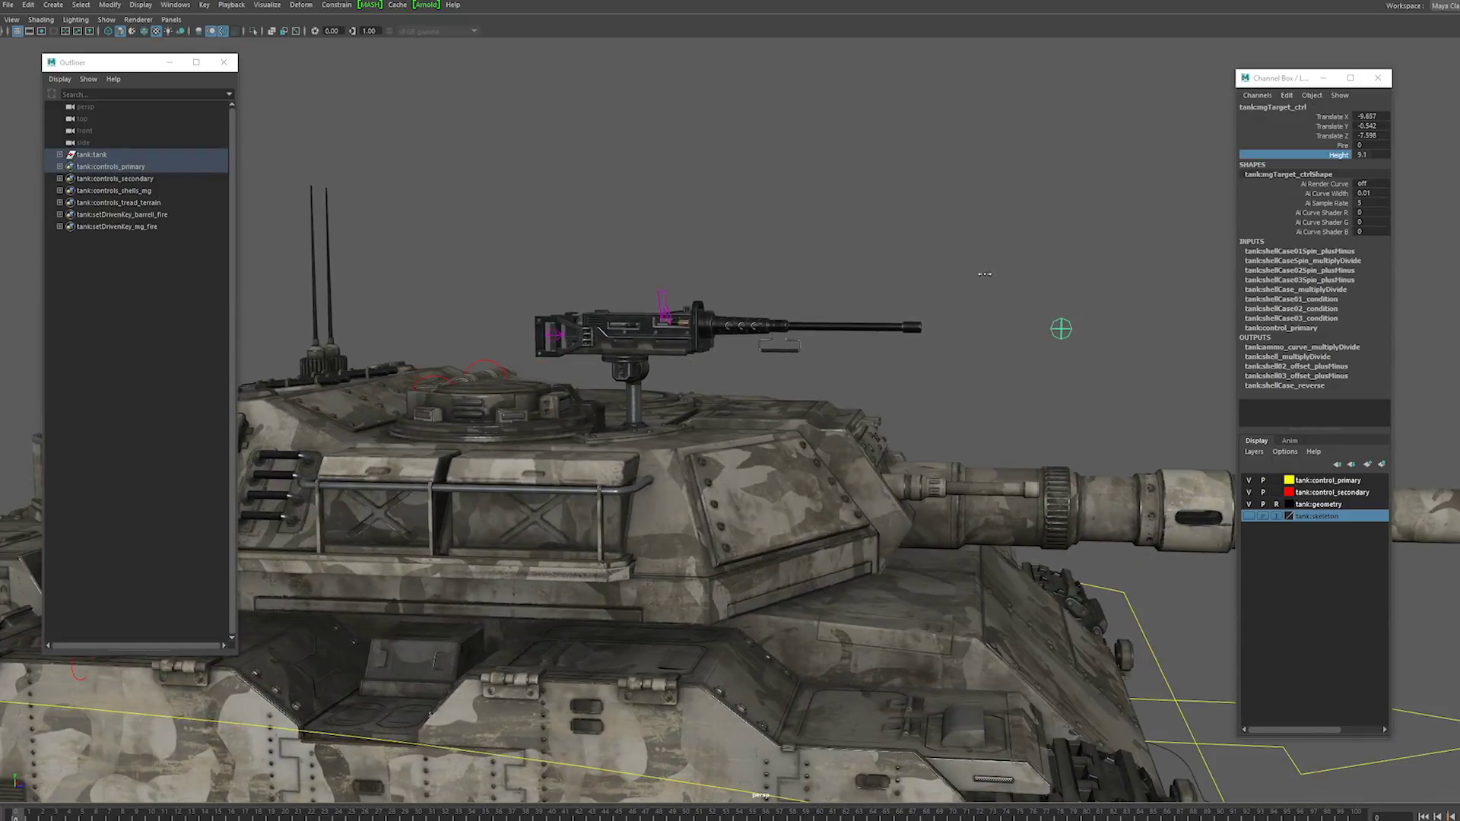
left_click(1367, 155)
type("0")
key("Return")
Step: Raise the machine gun target control's Fire attribute to about 22.8 to test the firing and shell ejection
mouse_move(1026, 202)
left_mouse_down("alt")
mouse_move(948, 285)
mouse_move(1053, 281)
mouse_move(1020, 217)
left_mouse_up("alt")
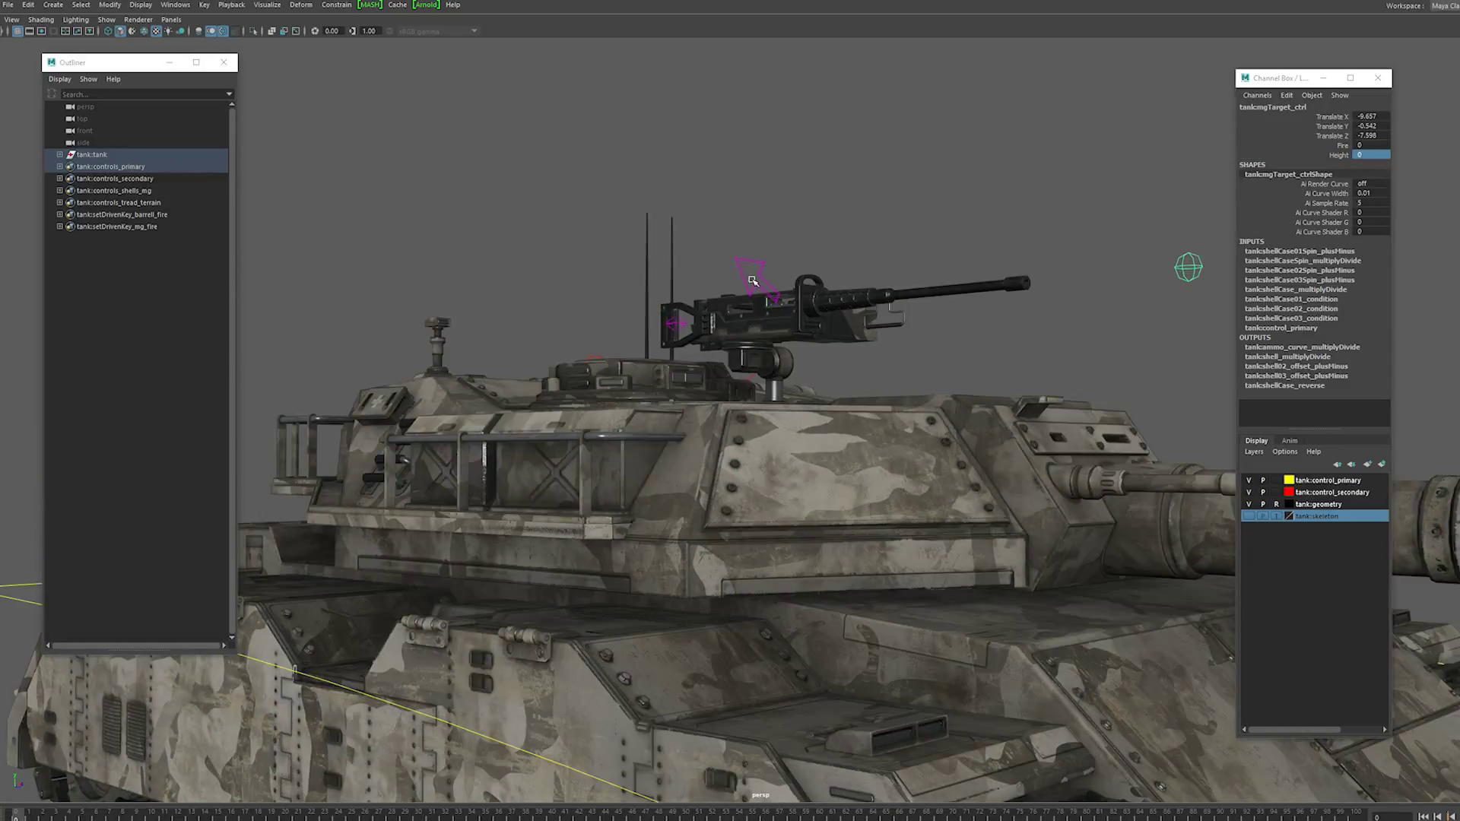
left_click_drag(751, 280, 958, 316, "alt")
right_click_drag(959, 316, 882, 457, "alt")
left_click_drag(883, 456, 666, 323, "alt")
left_click_drag(844, 305, 716, 354, "alt")
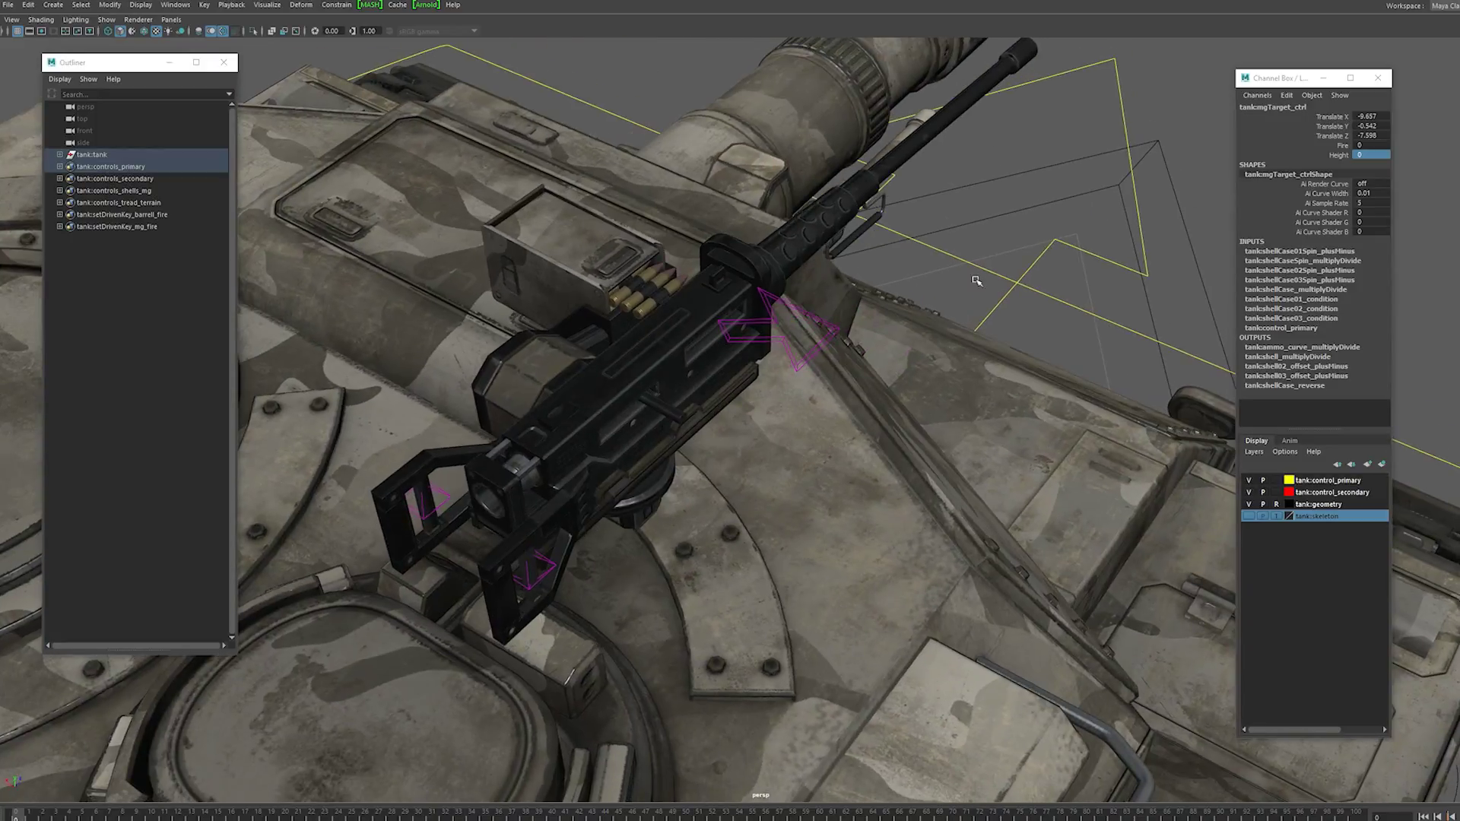
left_click_drag(974, 280, 1141, 263, "alt")
left_click(1335, 147)
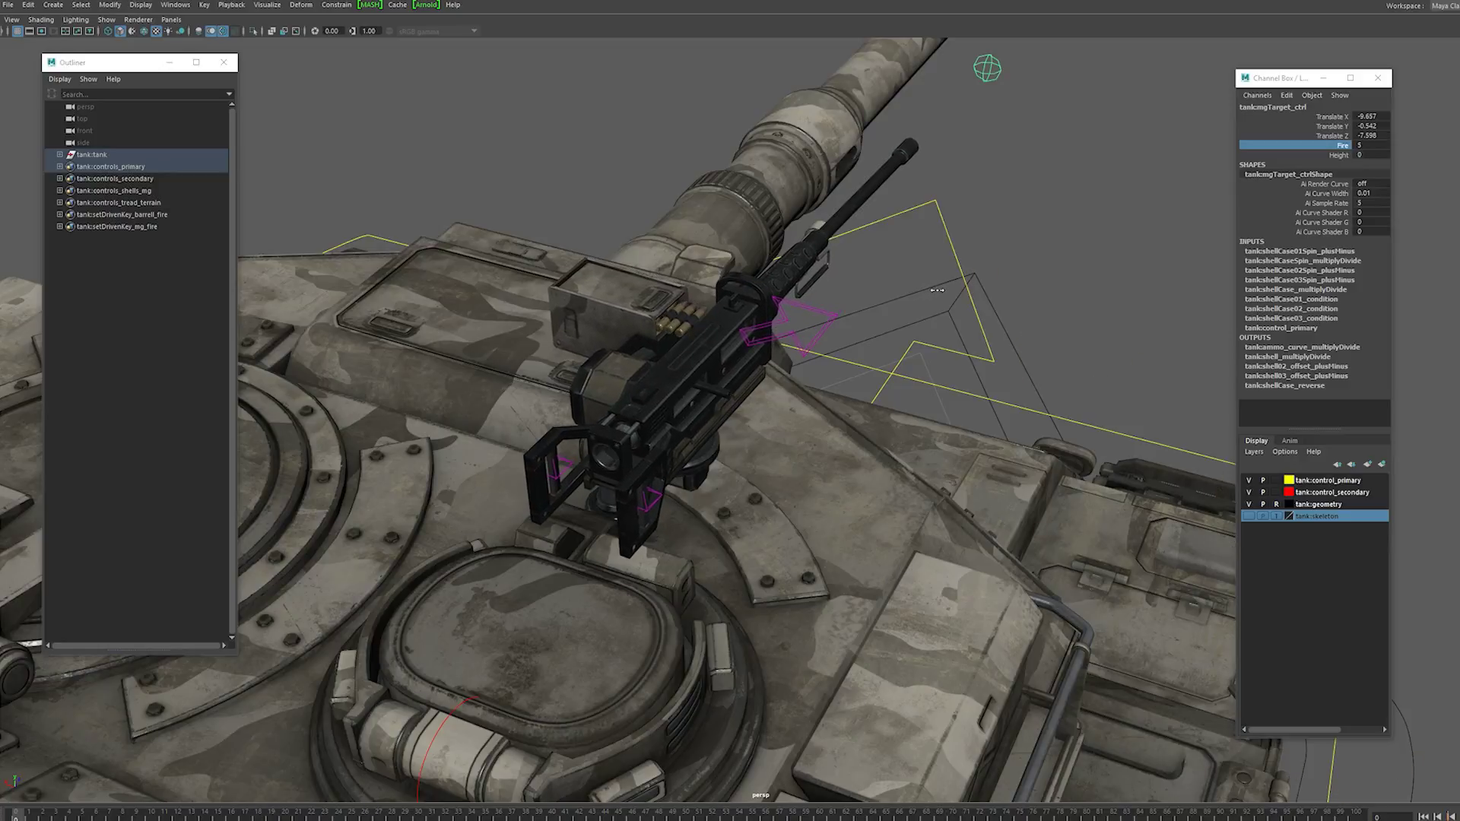
middle_click_drag(946, 290, 960, 289)
left_click_drag(960, 289, 925, 310, "alt")
right_click_drag(925, 310, 875, 398, "alt")
middle_click_drag(874, 397, 972, 386)
Step: Select the shell direction control beside the machine gun and rotate it to about -48.6 in Y
right_click_drag(971, 385, 887, 352, "alt")
left_click_drag(887, 352, 748, 262, "alt")
left_click(738, 269)
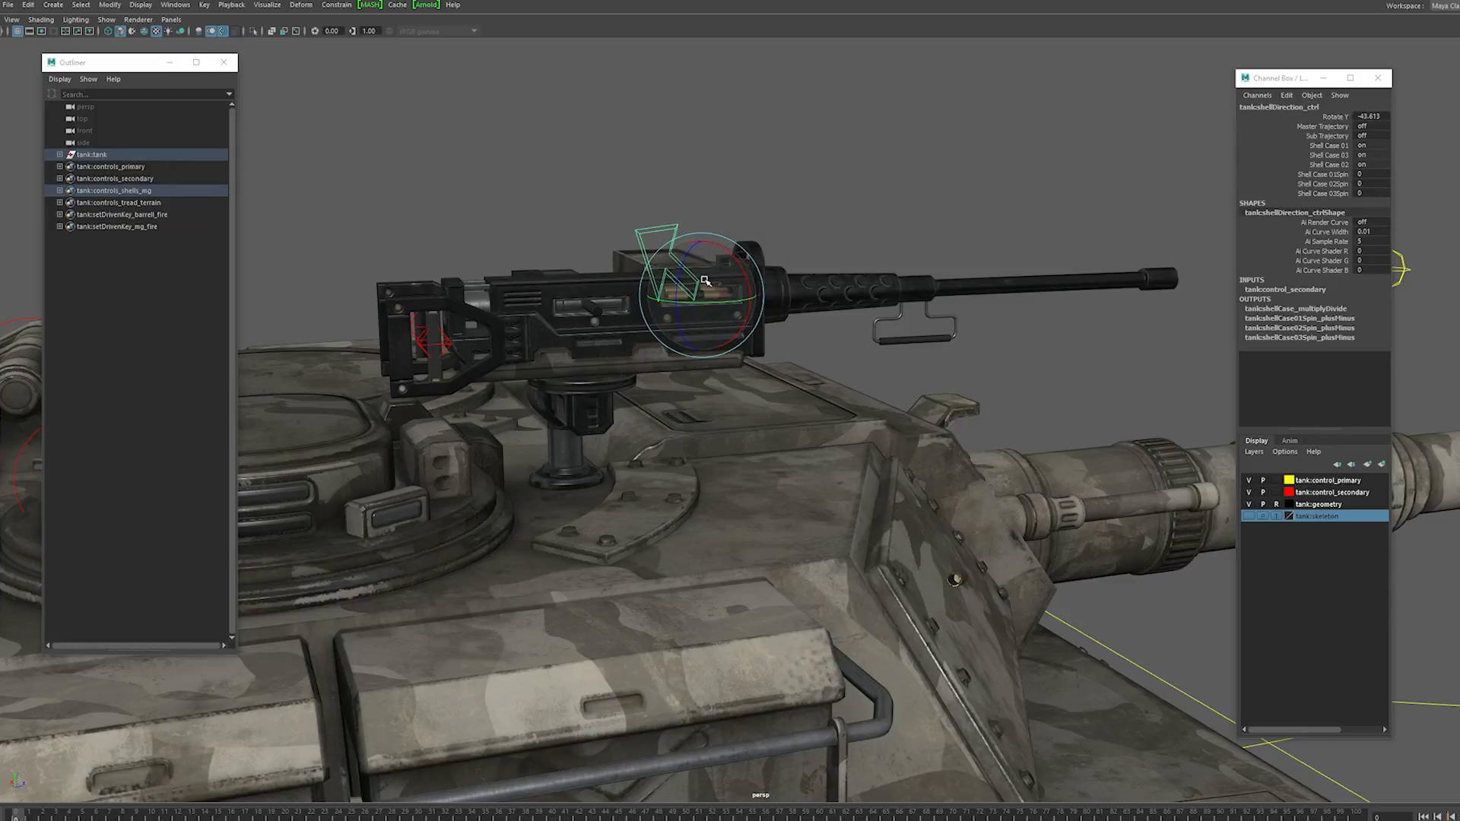
Step: Reselect the machine gun target control and raise Fire to about 32.8 to check the new shell direction
left_click(1406, 268)
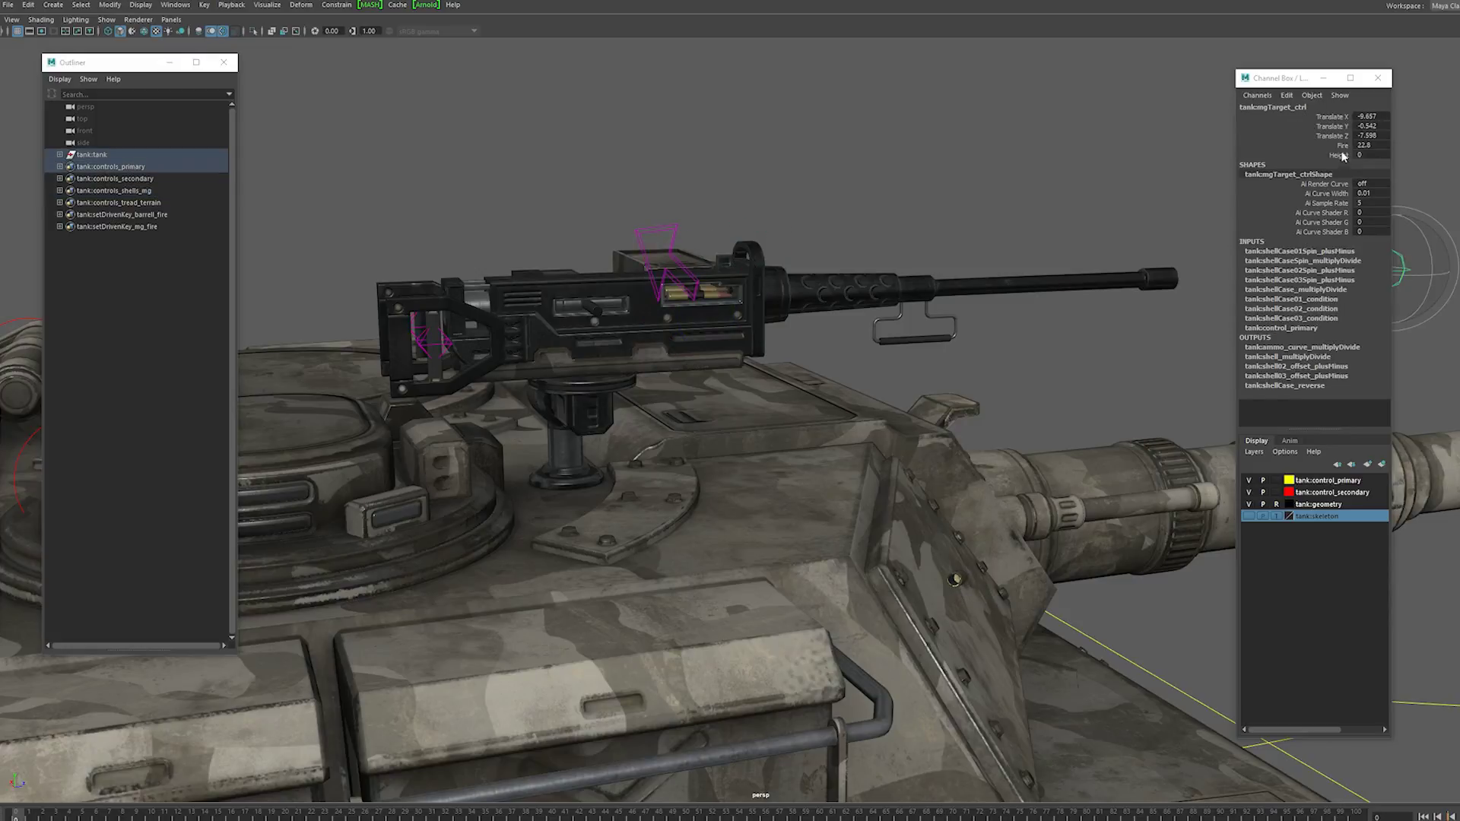
left_click(1341, 146)
left_click_drag(1100, 319, 901, 275, "alt")
middle_click_drag(901, 277, 919, 279)
left_click_drag(920, 279, 905, 299, "alt")
middle_click_drag(905, 299, 915, 298)
left_click_drag(915, 299, 914, 314, "alt")
middle_click_drag(914, 314, 925, 314)
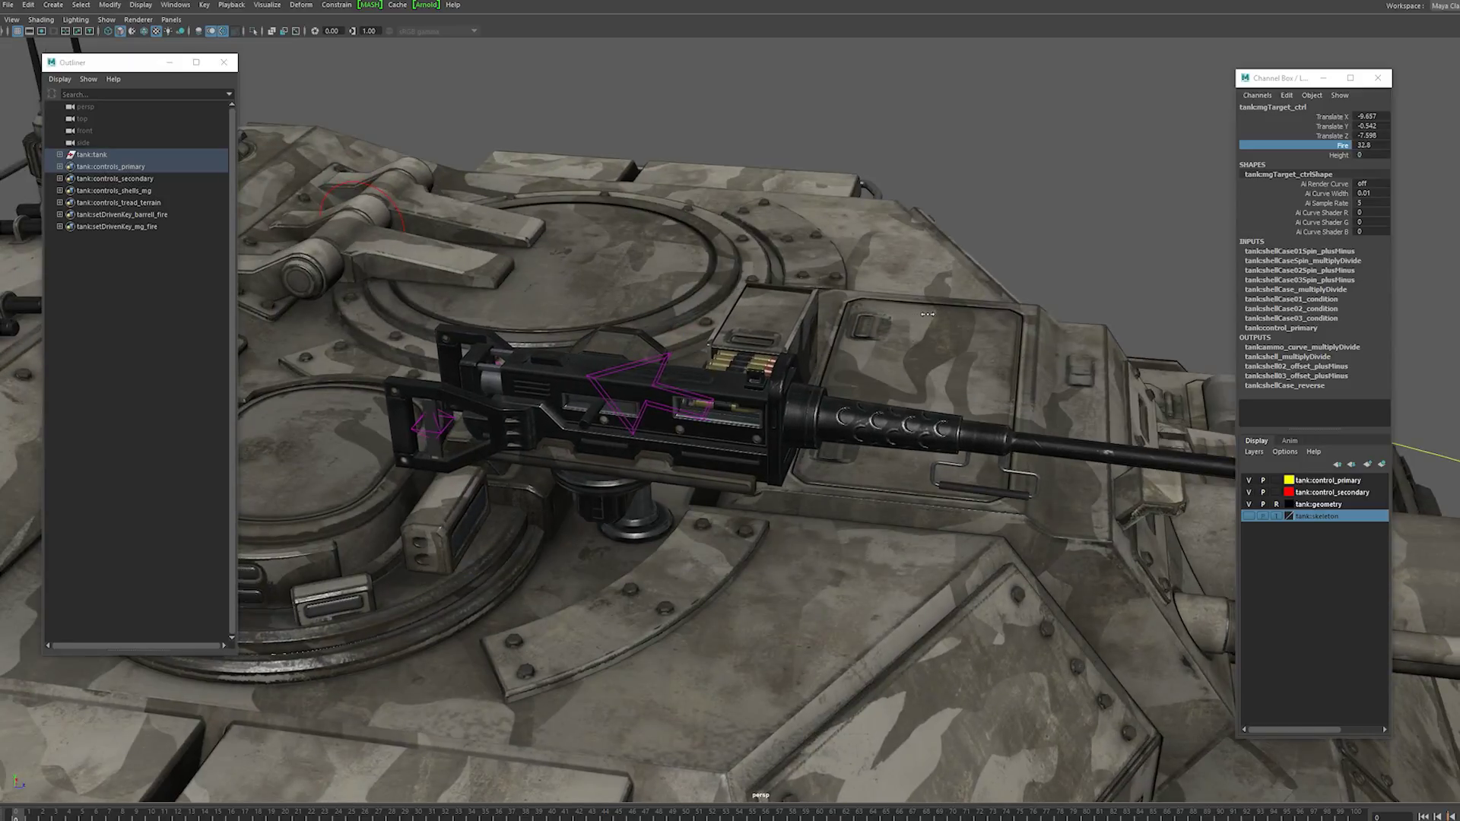
Step: Rotate the shell direction control to about 26.8 in Y and raise the machine gun target's Fire to about 38.8
left_click_drag(927, 320, 1056, 323, "alt")
left_click(891, 381)
left_click_drag(916, 365, 884, 396, "alt")
left_click_drag(828, 434, 889, 415)
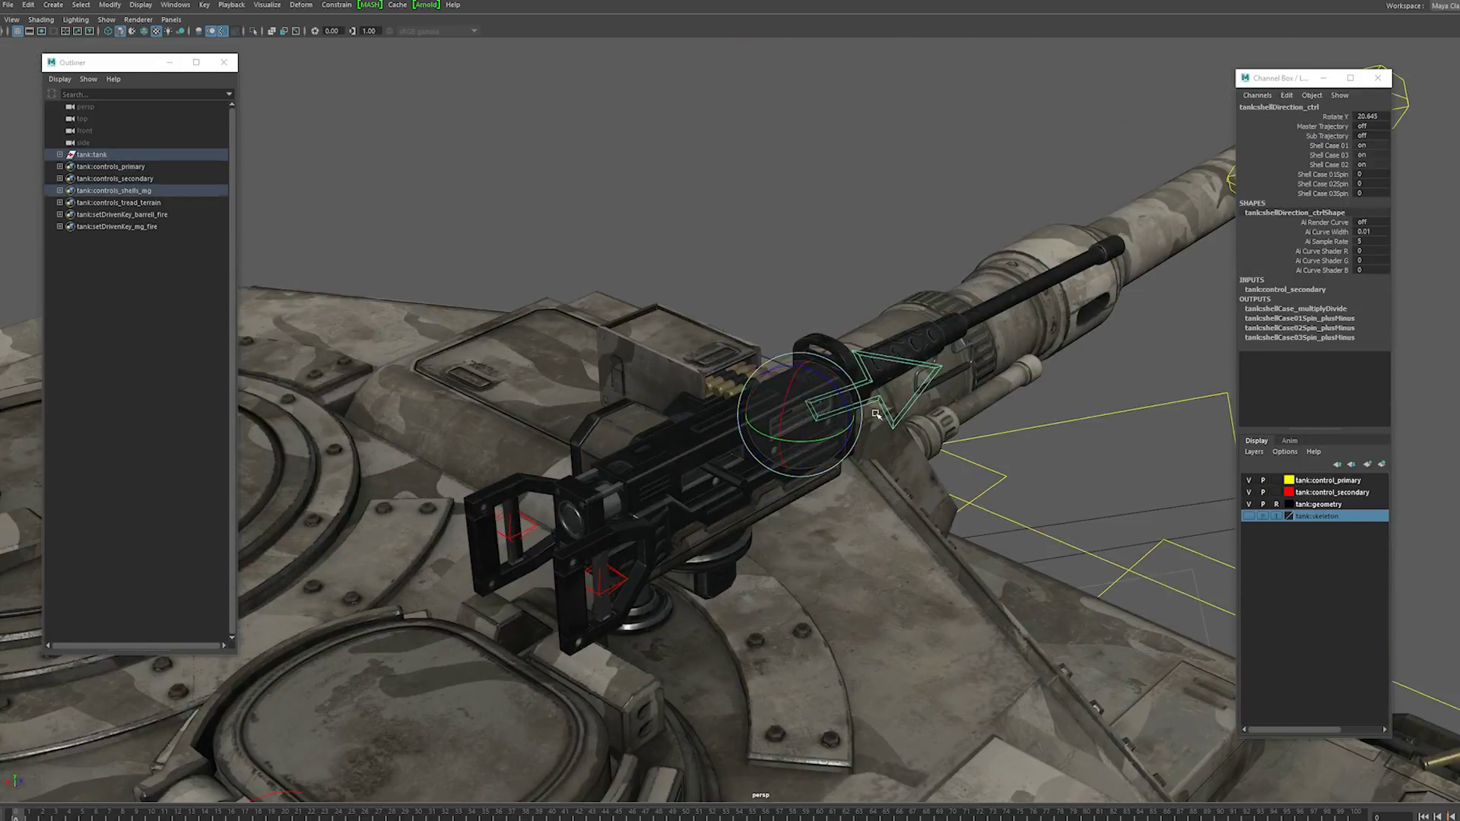
left_click_drag(1231, 192, 1187, 187, "alt")
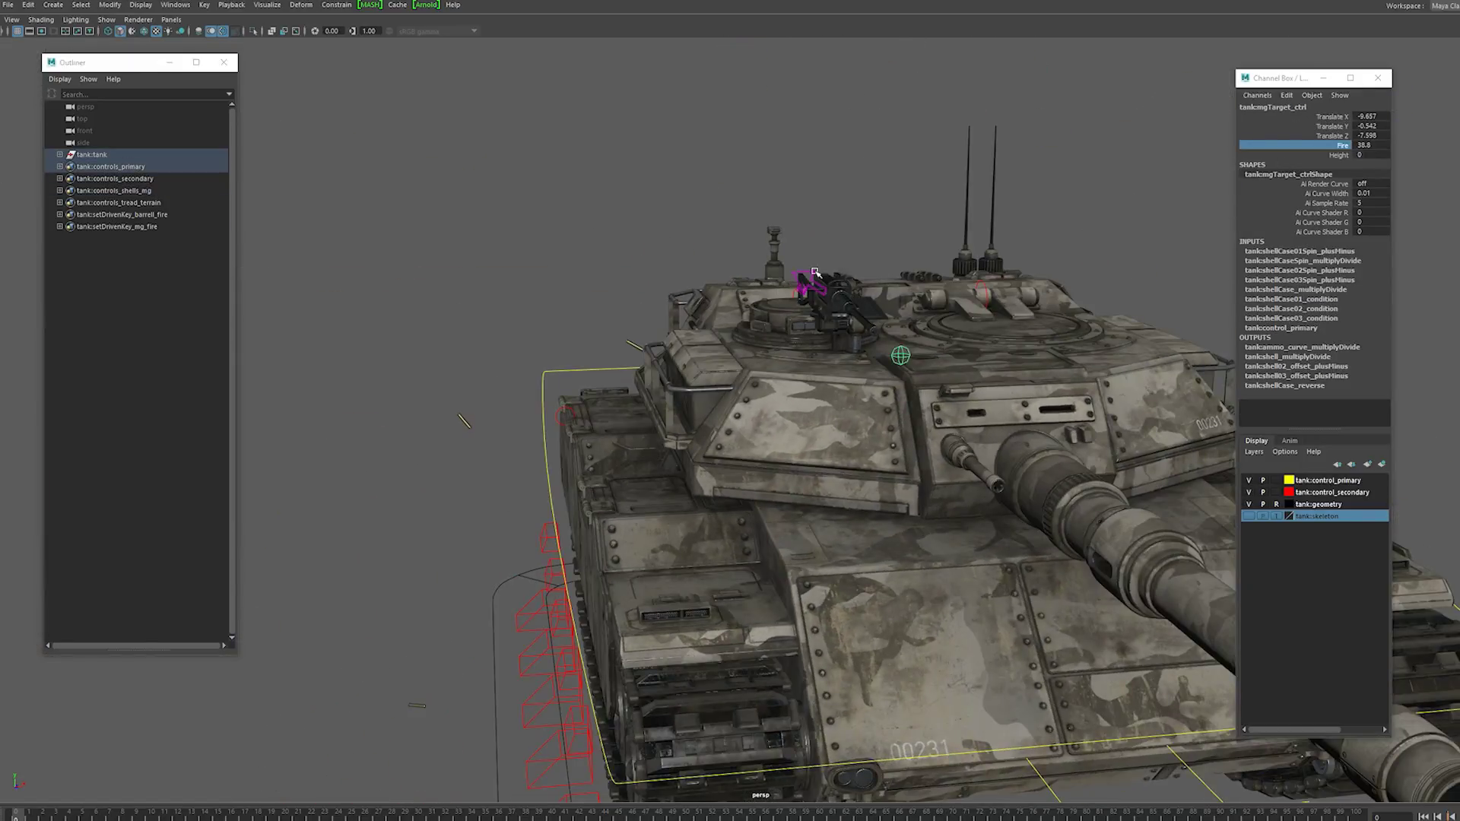
Step: Select the shell direction control and reset its Rotate Y to 0
left_click(815, 271)
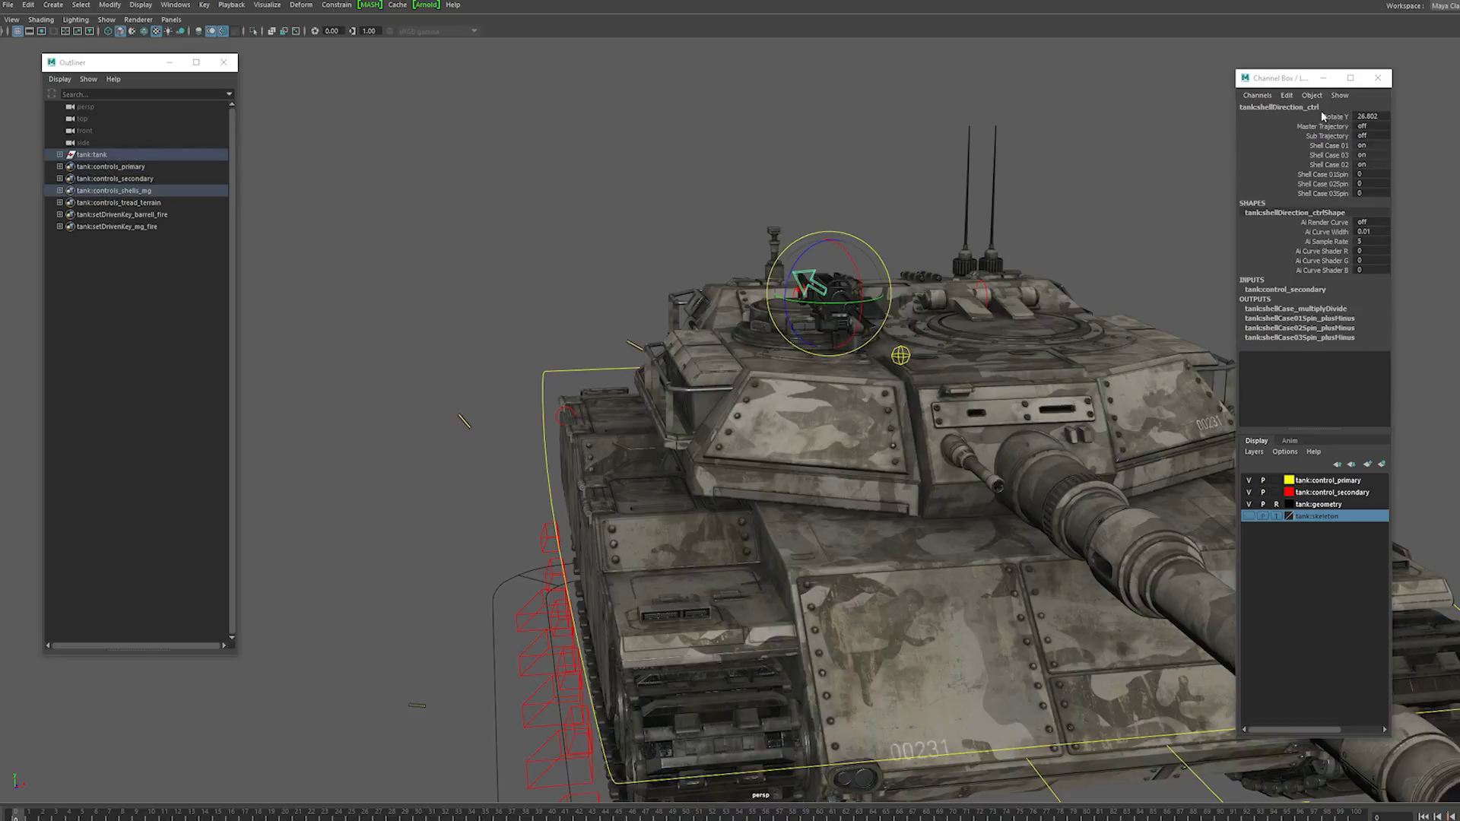
left_click_drag(1380, 119, 1324, 144)
type("0")
key("Return")
left_click_drag(939, 232, 1013, 208, "alt")
Step: Select the machine gun target control and raise Fire to about 66.6, following the ejected shells along the tank's side
left_click(952, 281)
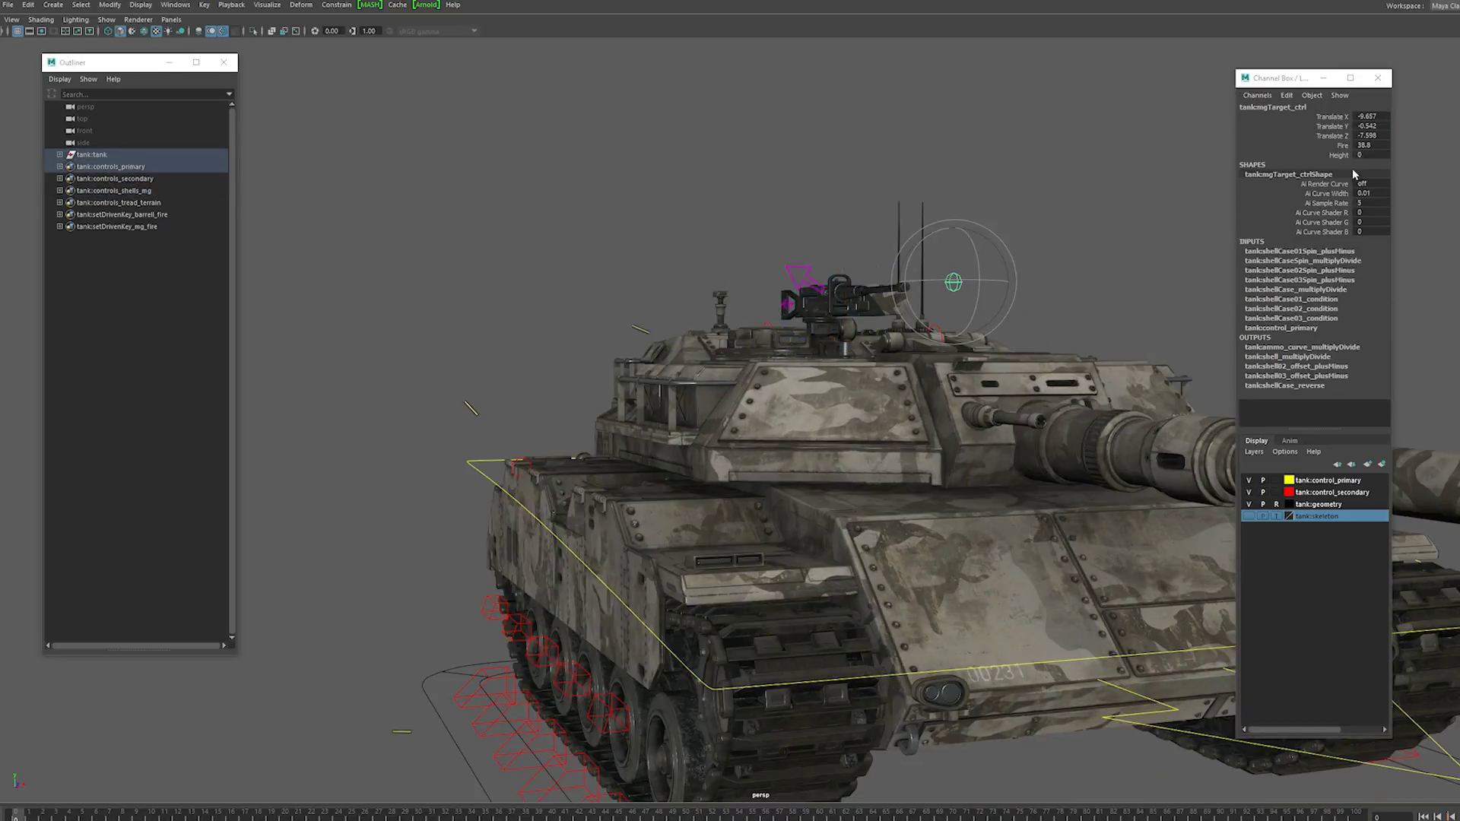
left_click(1342, 145)
left_click_drag(1145, 263, 747, 399, "alt")
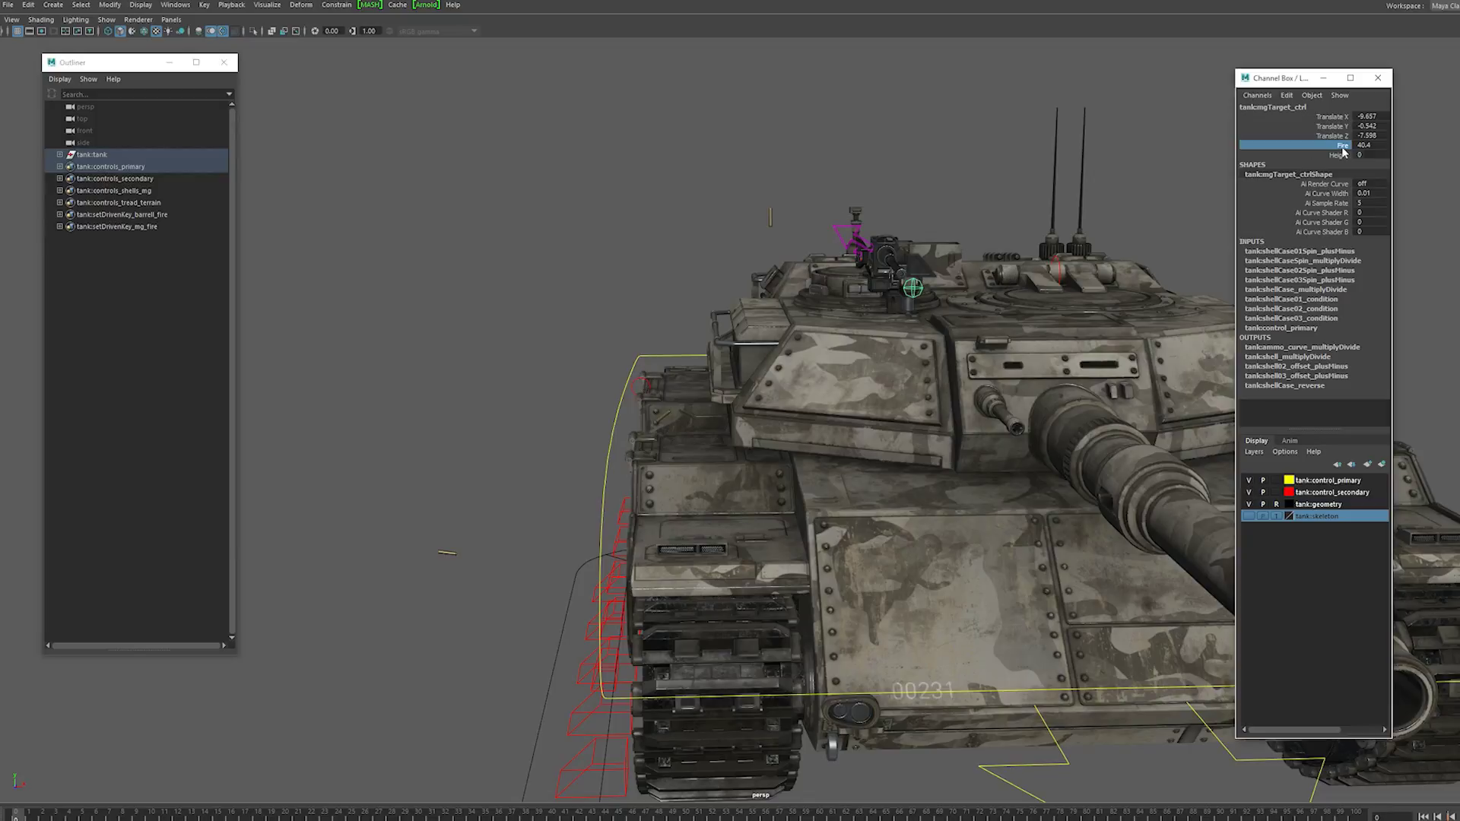
left_click_drag(1007, 276, 777, 420, "alt")
middle_click_drag(797, 417, 791, 419)
left_click_drag(791, 419, 801, 408, "alt")
middle_click_drag(801, 408, 798, 414)
left_click_drag(799, 415, 810, 408, "alt")
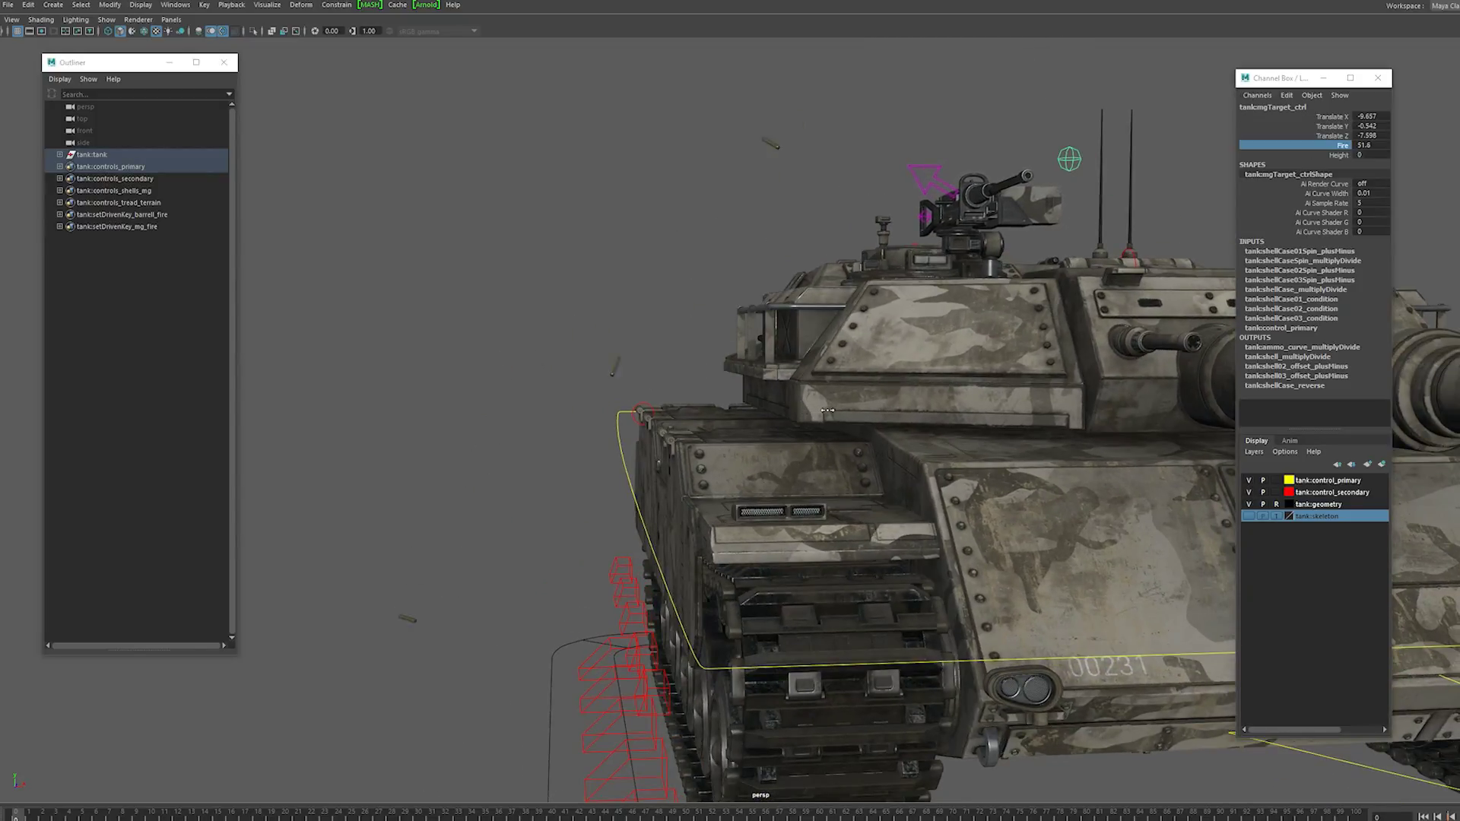
left_click_drag(852, 410, 897, 422, "alt")
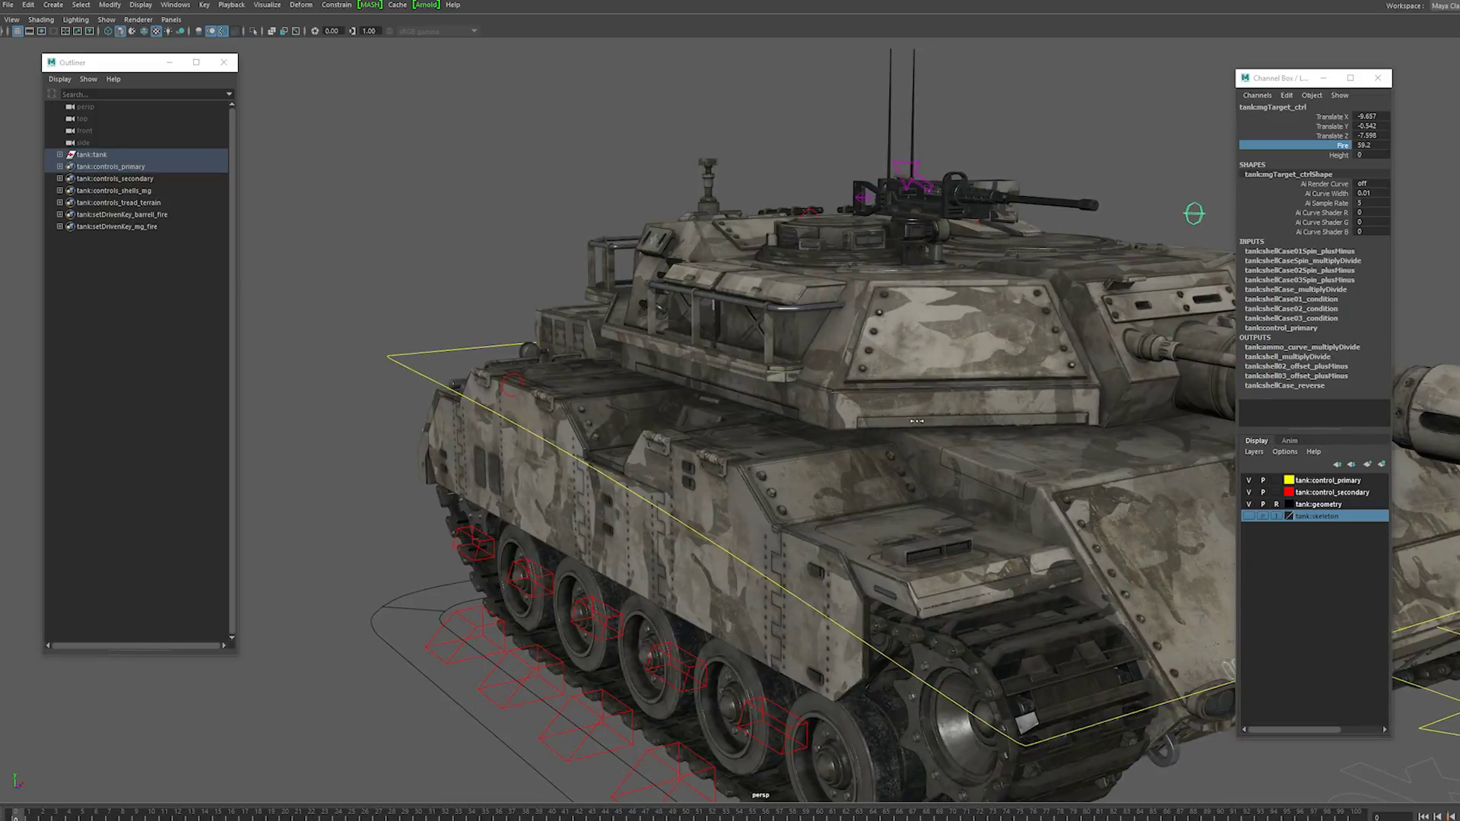
middle_click_drag(960, 424, 966, 424)
left_click_drag(965, 425, 929, 410, "alt")
Step: Turn on Master Trajectory for the shell direction control
left_click(926, 164)
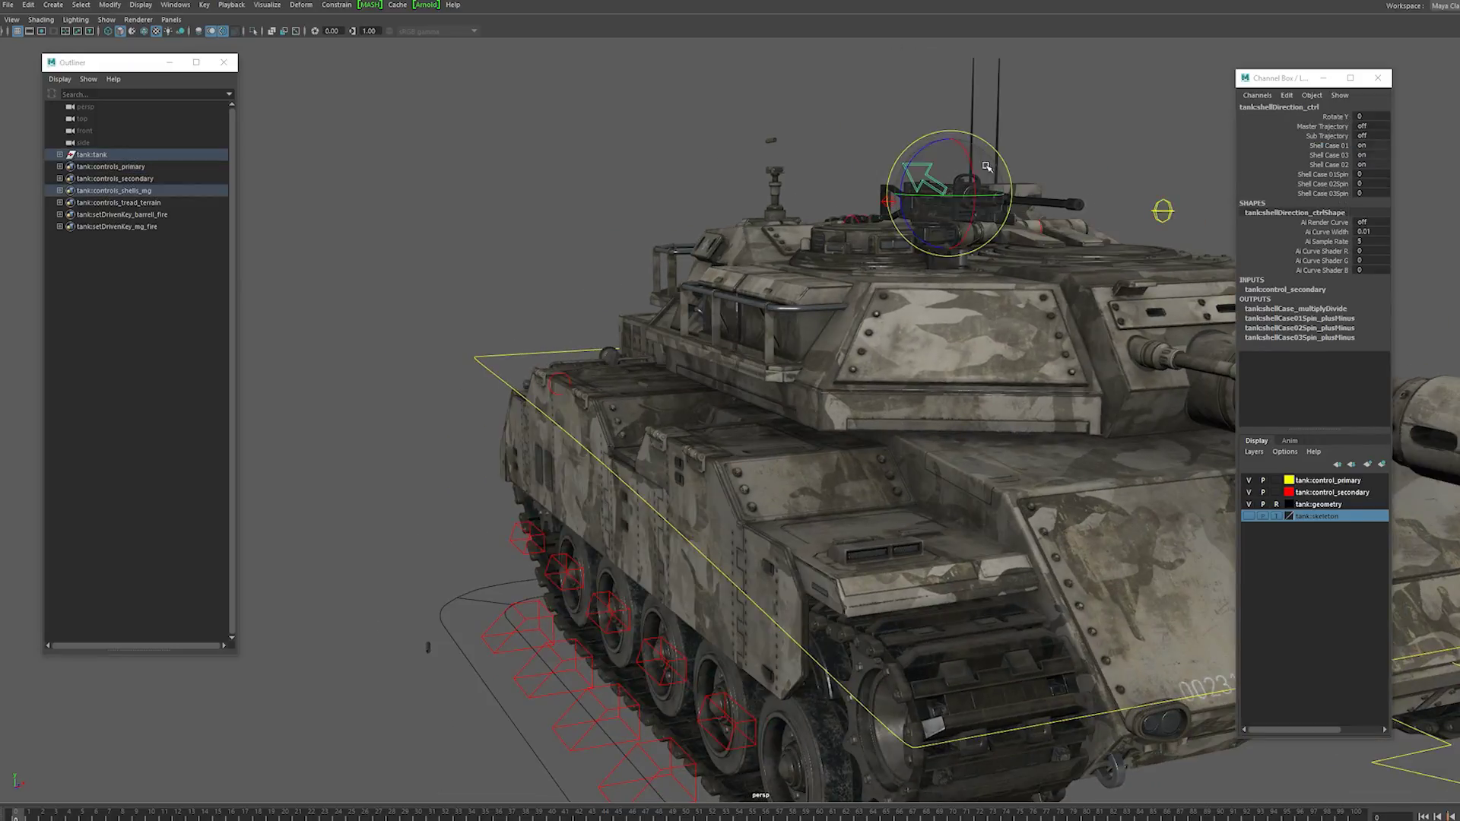
left_click(1363, 126)
left_click_drag(1042, 204, 829, 335, "alt")
Step: Select the first shell-case bounce control on the hull and move it with the Move tool to reshape the trajectory
left_click(816, 440)
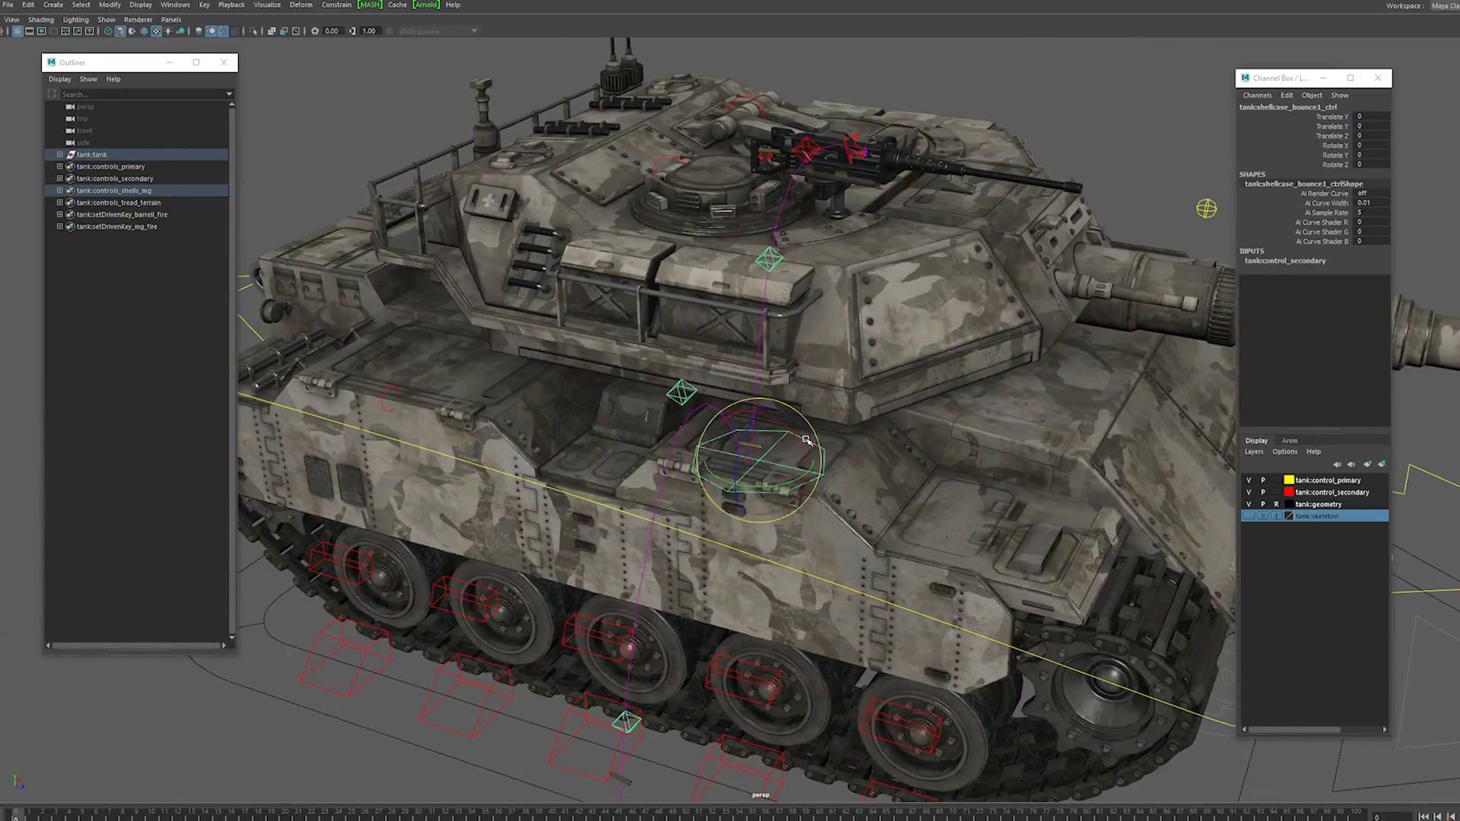
left_click_drag(815, 439, 919, 358, "alt")
scroll(924, 397, "down", 3)
left_click_drag(783, 420, 923, 396)
key("w")
left_click_drag(868, 328, 882, 385)
left_click_drag(922, 396, 960, 391)
left_click_drag(960, 388, 992, 331, "alt")
left_click_drag(887, 346, 891, 339)
left_click_drag(891, 339, 847, 370, "alt")
Step: Reposition the ground-level shell-case bounce control and the first trajectory control near the machine gun to reshape the ejection path
left_click(836, 720)
left_click_drag(838, 718, 917, 404, "alt")
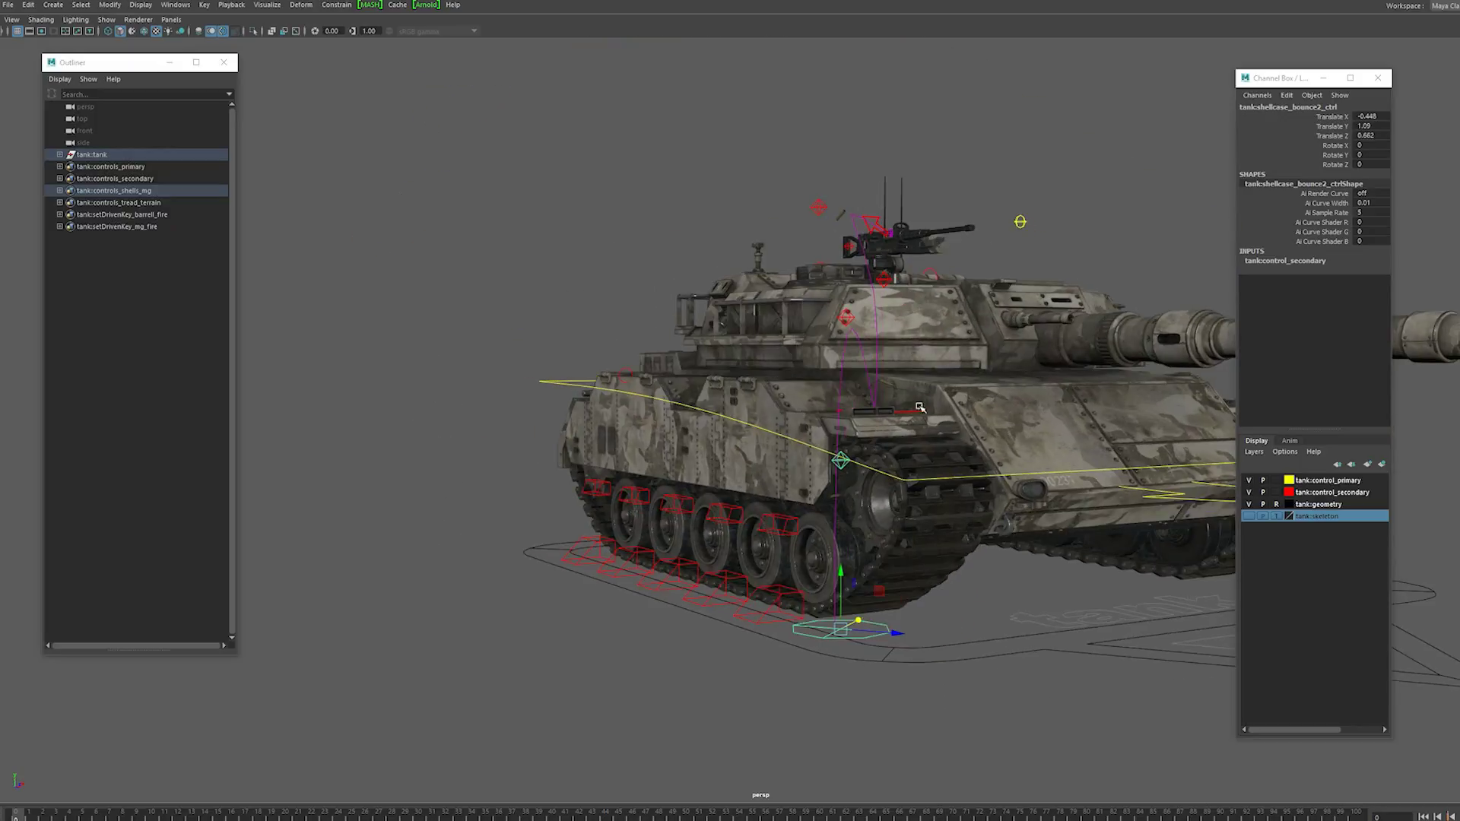
left_click(813, 202)
left_click_drag(813, 201, 843, 254, "alt")
left_click_drag(868, 188, 849, 186)
left_click_drag(850, 187, 880, 137, "alt")
left_click_drag(870, 202, 878, 207)
left_click_drag(877, 207, 1019, 179, "alt")
left_click(1018, 179)
left_click_drag(1018, 178, 888, 231, "alt")
left_click_drag(620, 608, 823, 535, "alt")
Step: Select the machine gun target control and increase Fire to test the shells along the reshaped trajectory
left_click(988, 219)
middle_click_drag(1202, 212, 1140, 292, "alt")
right_click_drag(1141, 293, 1224, 222, "alt")
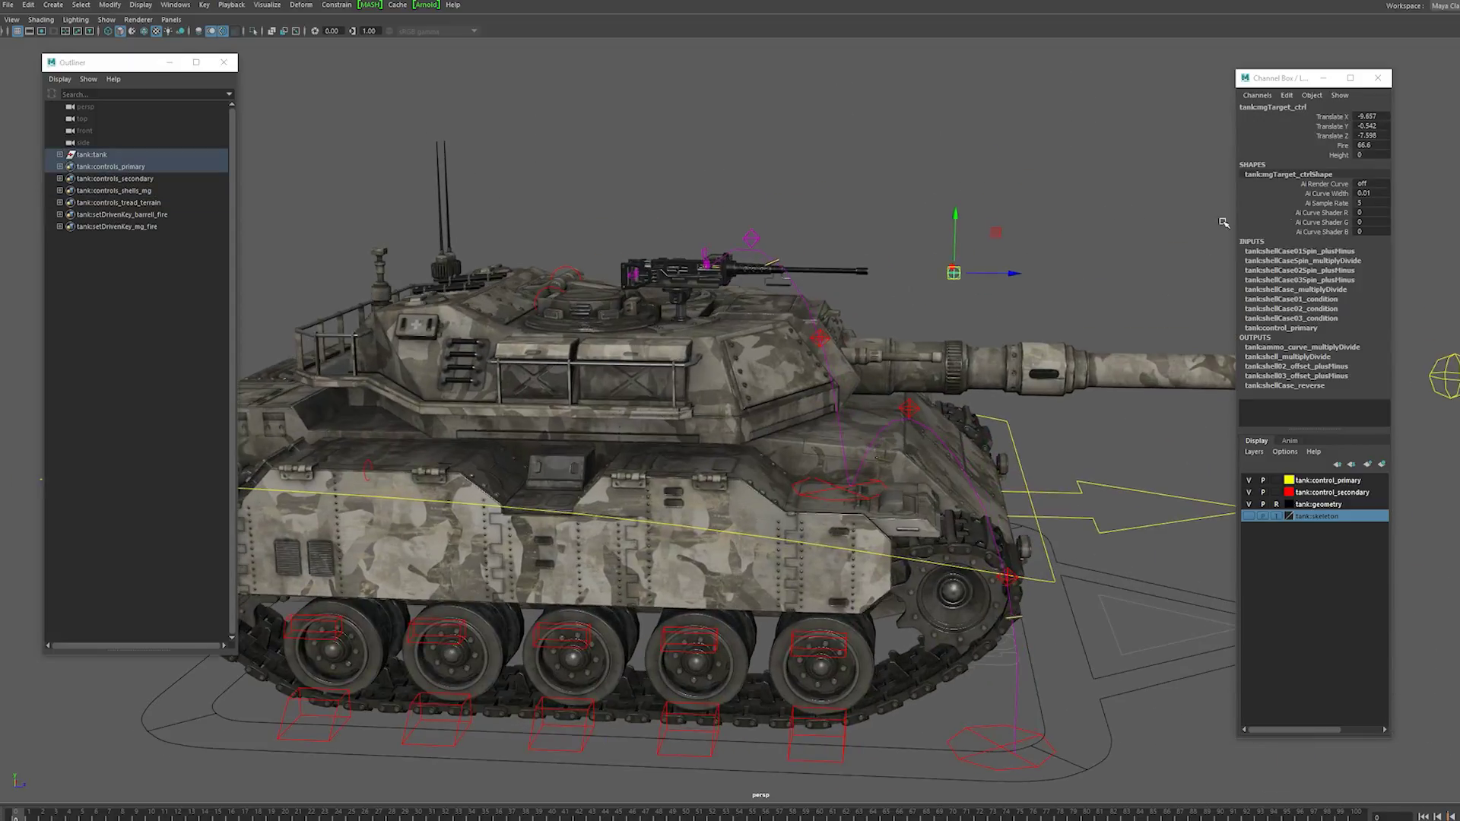
left_click(1342, 145)
middle_click_drag(882, 270, 895, 271)
left_click_drag(915, 275, 810, 291, "alt")
middle_click_drag(868, 290, 899, 289)
left_click_drag(943, 291, 1027, 352, "alt")
Step: Select both shell-case bounce controls and reset their translations to 0
left_click(851, 447)
left_click(856, 453)
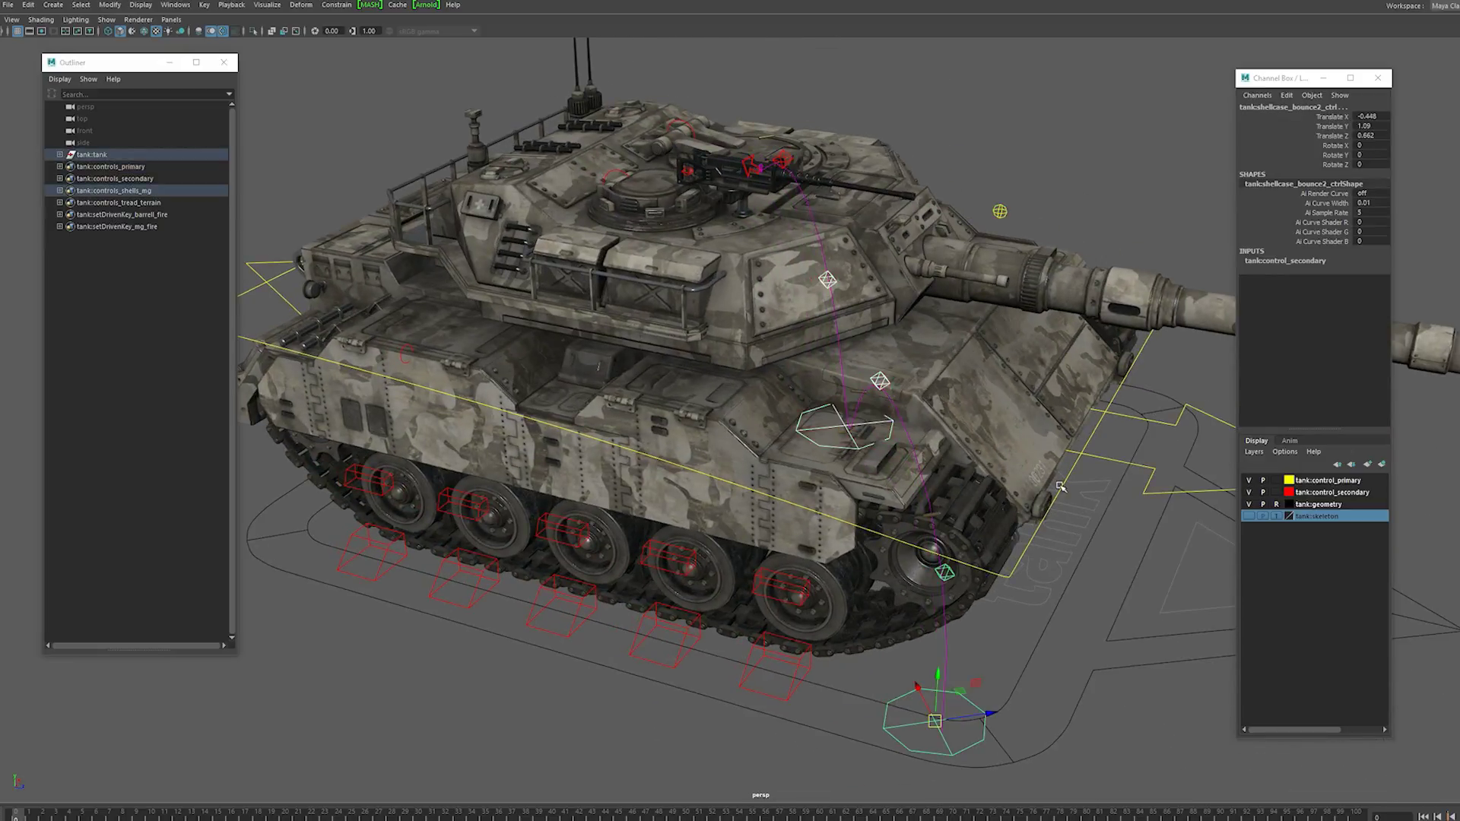
left_click_drag(1369, 116, 1366, 136)
type("0")
key("Return")
Step: Select the second shell-case trajectory control and set its X, Y and Z translations to 0
left_click_drag(943, 145, 890, 88, "alt")
left_click(838, 97)
left_click_drag(1368, 116, 1367, 136)
type("0")
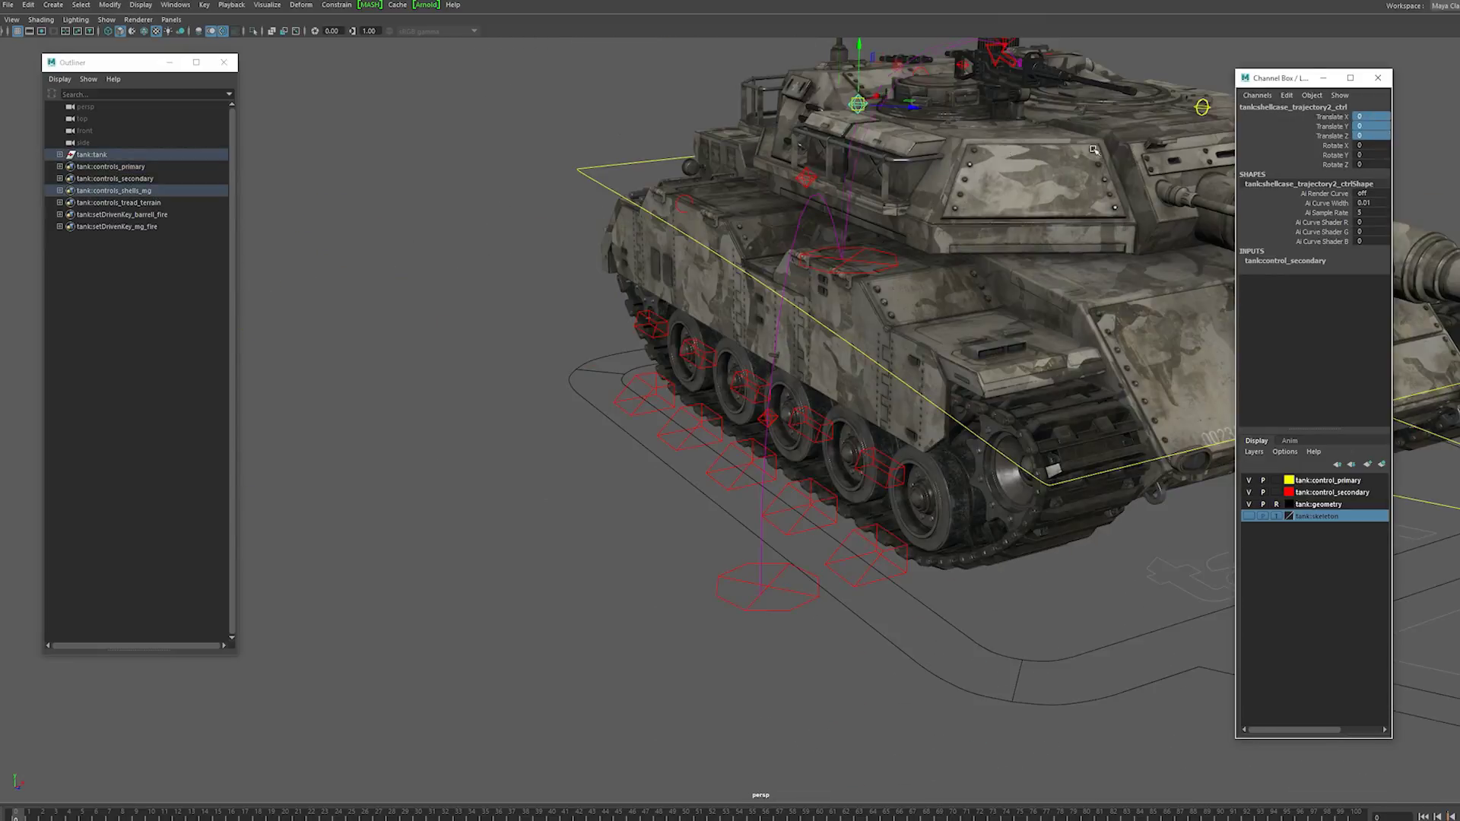
Step: Select the ground-level shell-case bounce control and set its translations and Rotate Y to 0
left_click_drag(989, 198, 1057, 266, "alt")
left_click(889, 621)
left_click_drag(1368, 117, 1366, 136)
type("0")
left_click(1368, 155)
type("0")
Step: Set the first shell-case trajectory control's translations to 0 and clear the selection
left_click_drag(943, 304, 928, 152, "alt")
left_click(836, 162)
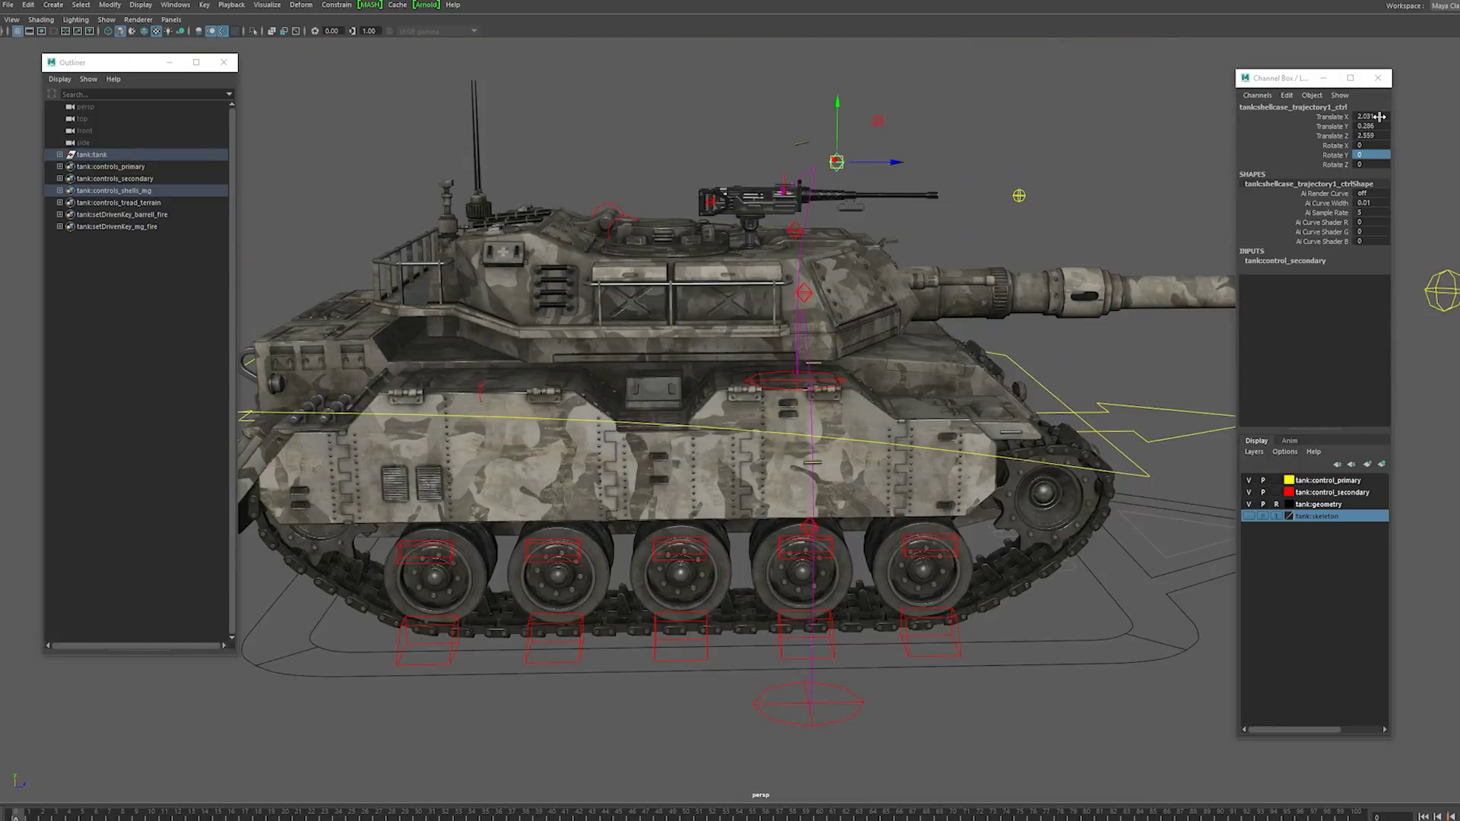
left_click_drag(1375, 116, 1367, 136)
type("0")
key("Return")
left_click(950, 103)
left_click_drag(951, 103, 1141, 304, "alt")
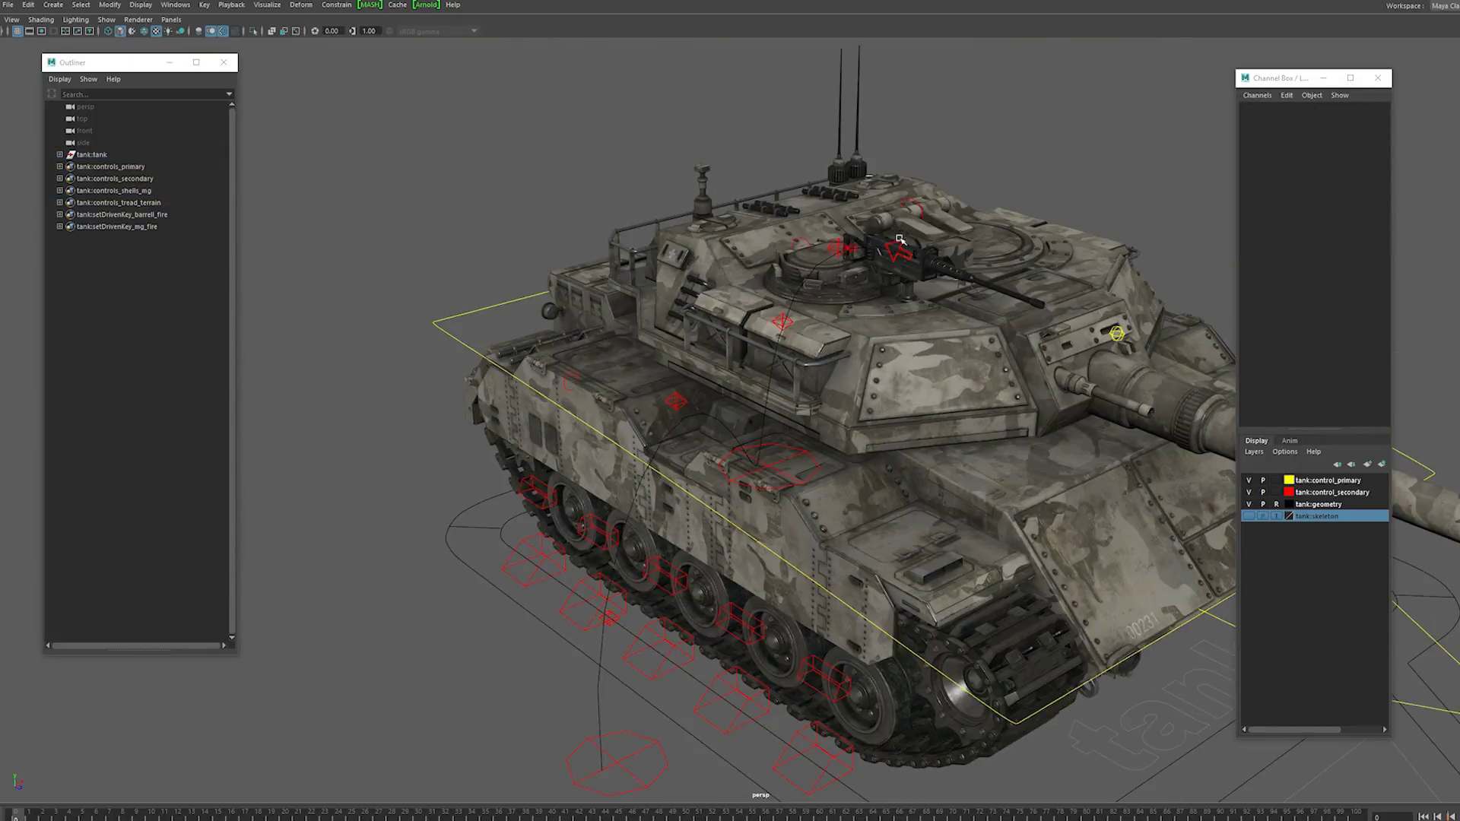
Step: Select the shell direction control and turn on Sub Trajectory
left_click(899, 239)
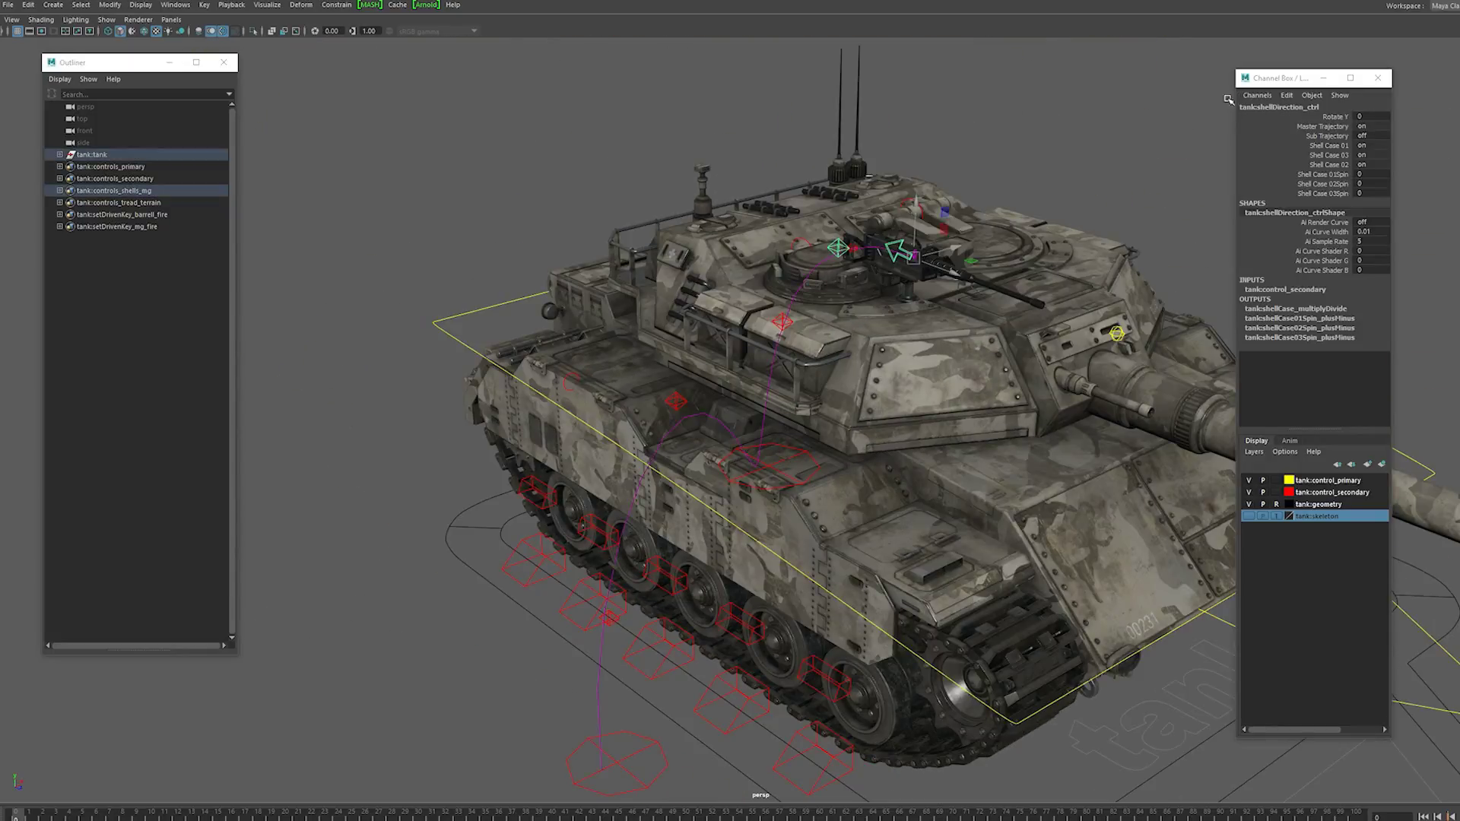
left_click(1368, 136)
type("1")
key("Return")
Step: Select a sub-trajectory control on the hull below the machine gun and test moving it
left_click_drag(821, 281, 734, 435, "alt")
left_click(748, 411)
left_click_drag(827, 444, 846, 441)
left_click_drag(837, 434, 905, 357, "alt")
left_click(825, 365)
Step: Select the third shell case's second trajectory control and move it to adjust its individual path
left_click(774, 274)
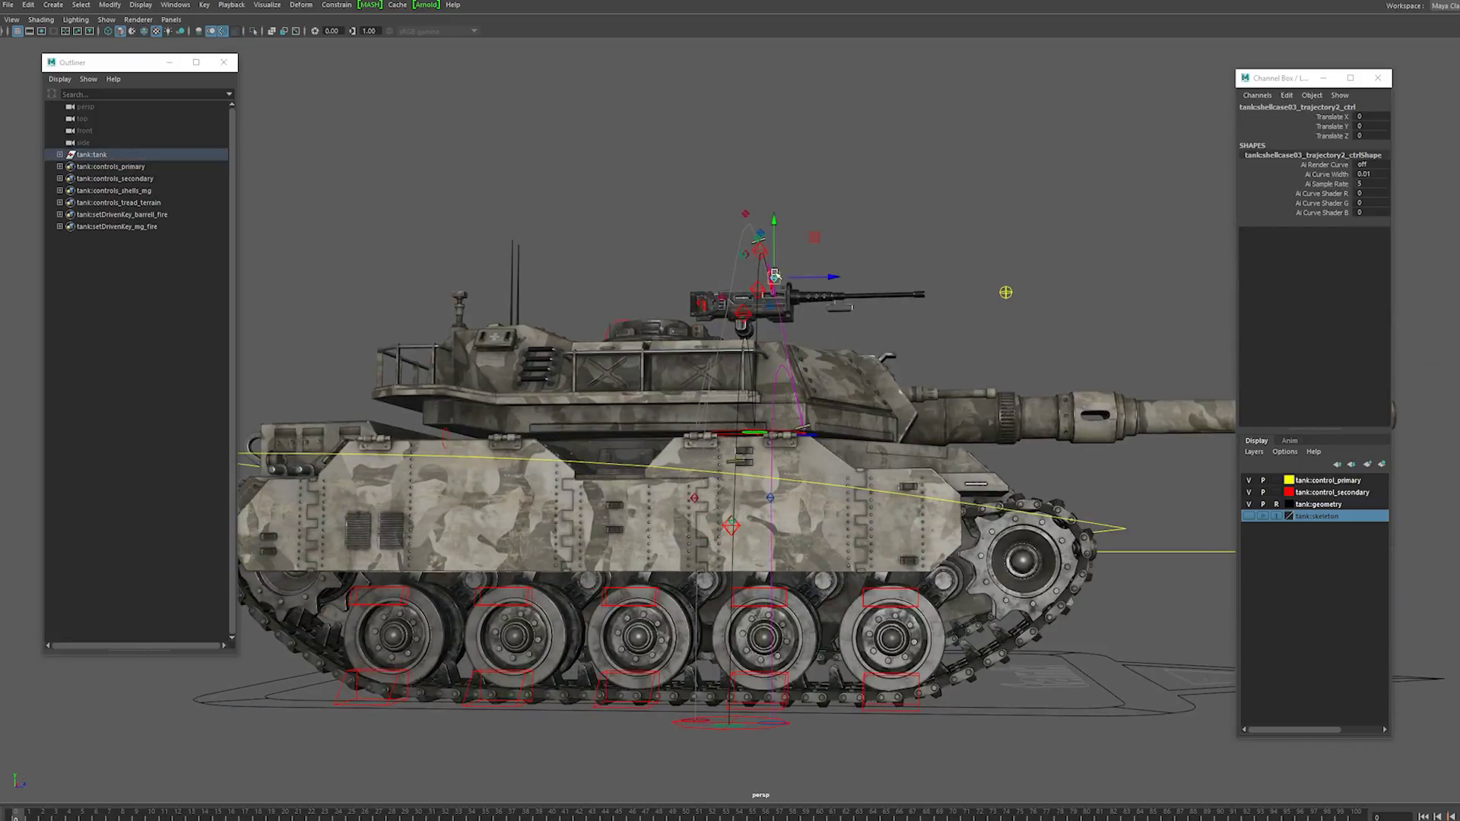
left_click_drag(774, 274, 715, 334, "alt")
left_click_drag(775, 220, 800, 213)
left_click_drag(730, 289, 753, 262, "alt")
Step: Move the third shell case's first trajectory control forward and its second bounce control to about 6.55 in Z
left_click(766, 200)
key("r")
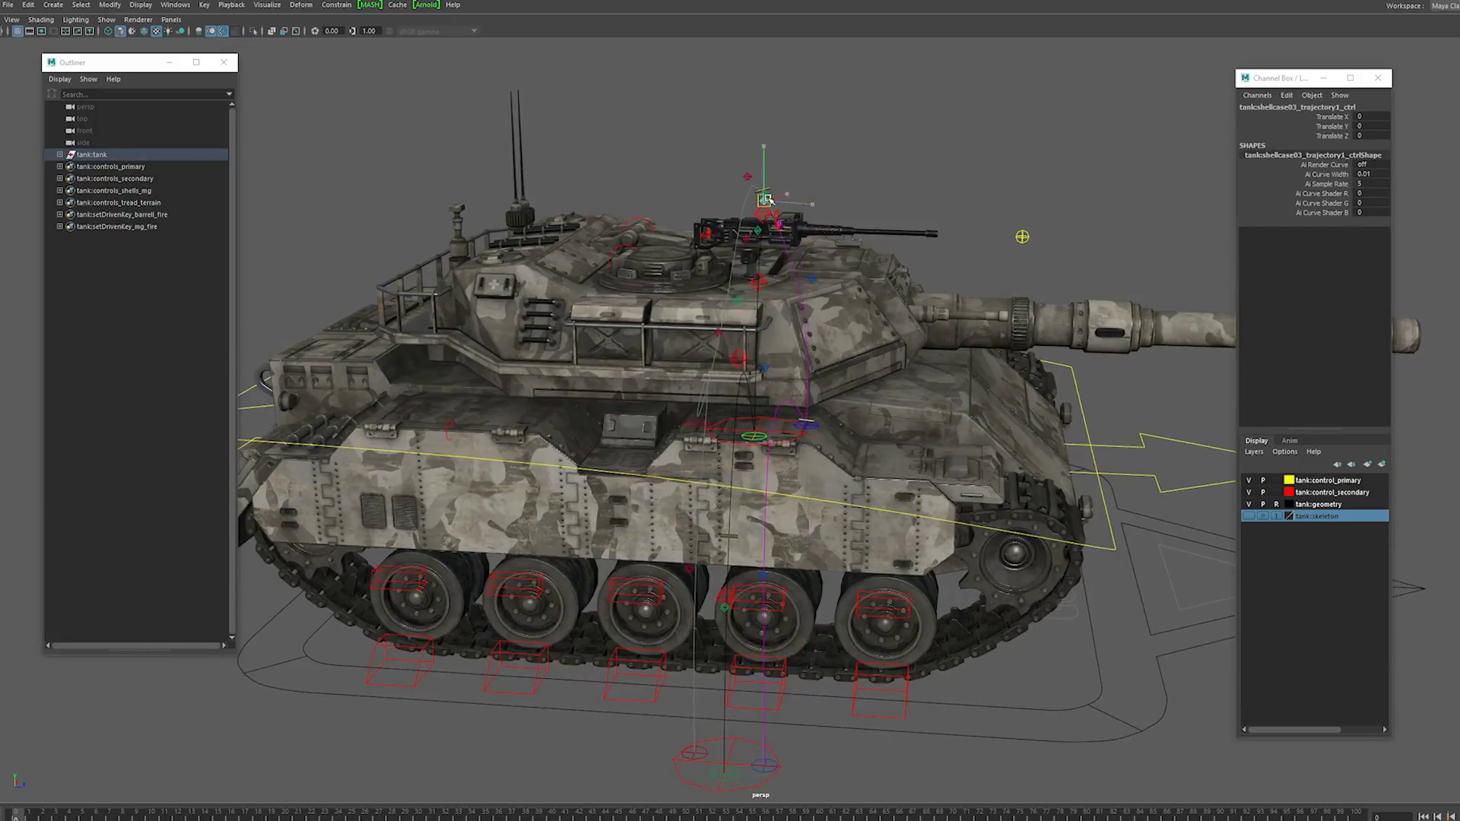
key("w")
left_click_drag(766, 200, 800, 202)
left_click_drag(801, 201, 802, 449, "alt")
middle_click_drag(802, 449, 855, 318, "alt")
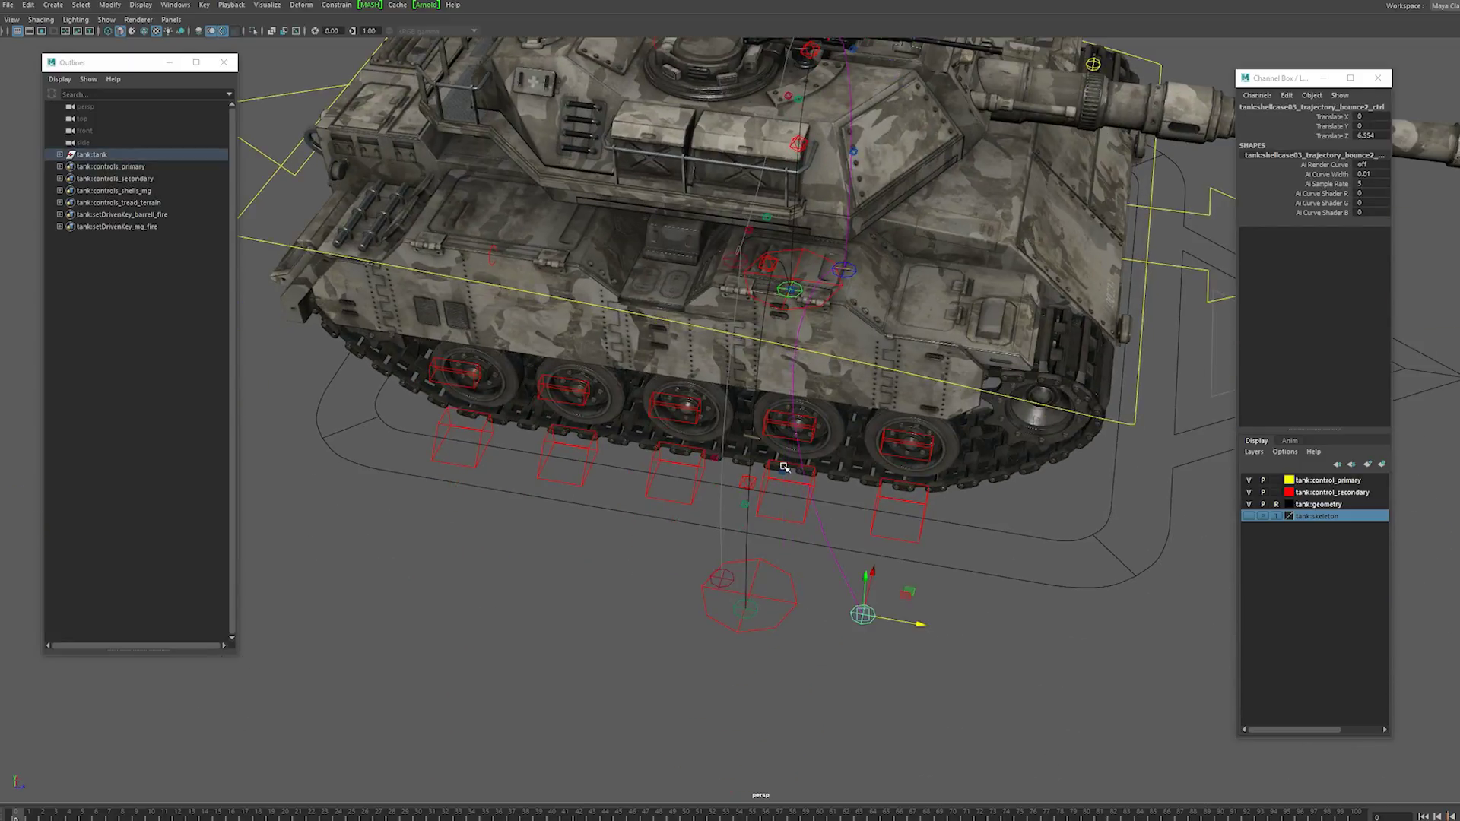
Step: Move the first shell case's second bounce control to about -6.77 in Z
left_click_drag(873, 482, 820, 350, "alt")
left_click(800, 225)
left_click_drag(800, 226, 813, 233)
left_click_drag(813, 233, 849, 204, "alt")
key("shift+z")
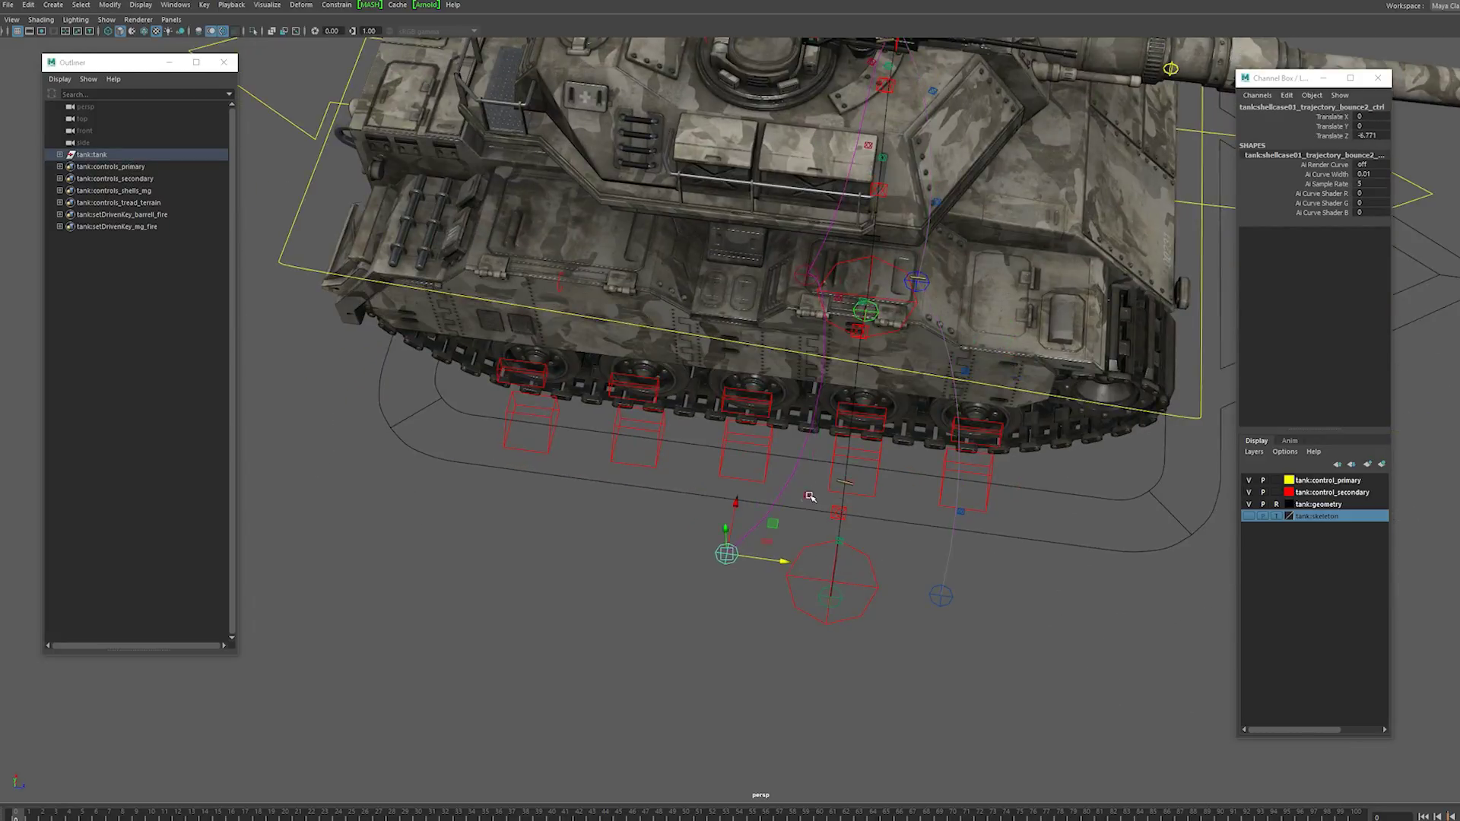
Step: Move the first shell case's first bounce control to about -4.6 in Z and its second trajectory control to about 1.29, 0.85, -9.17
key("ctrl+z")
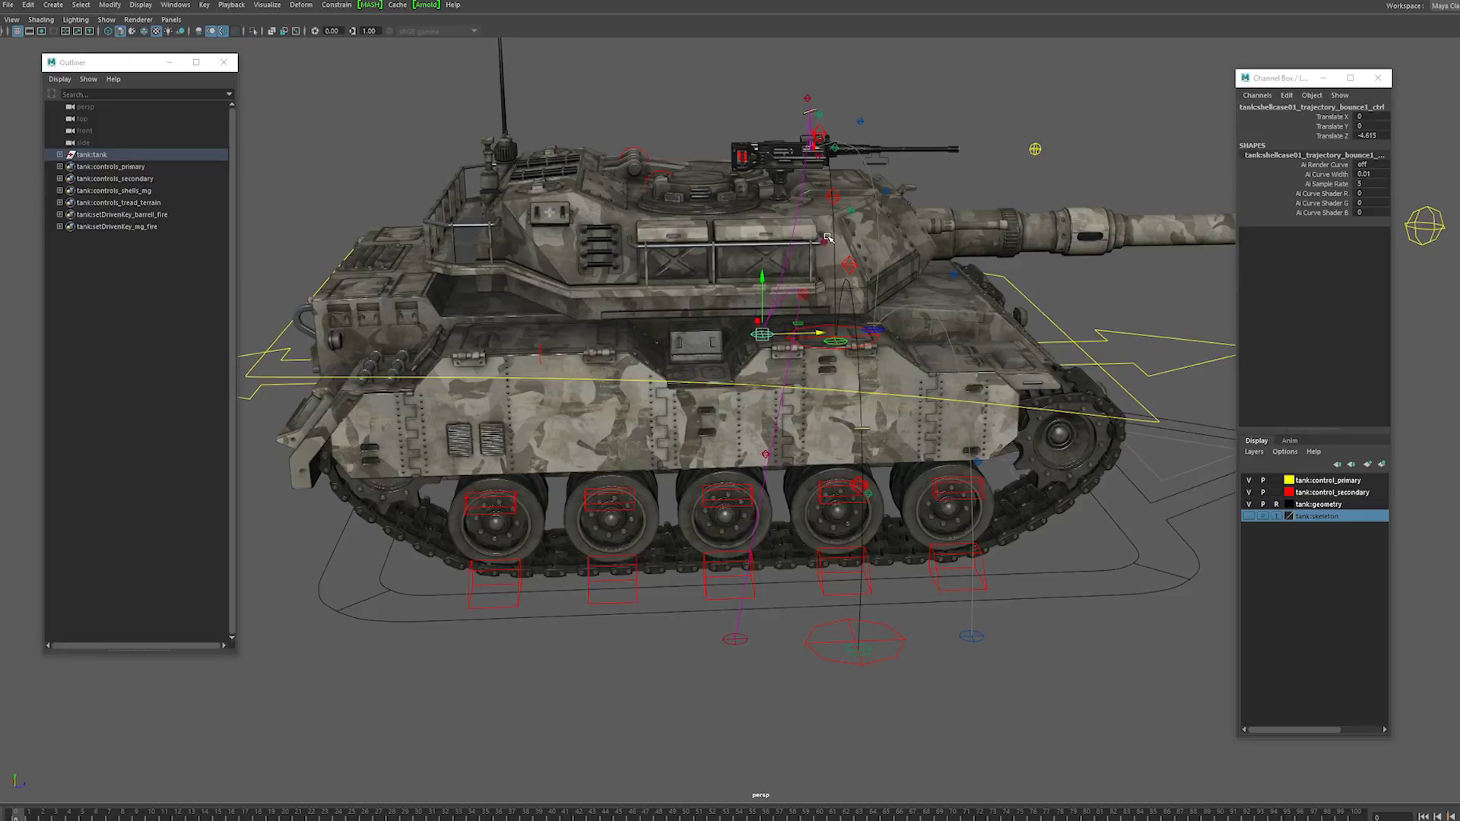
key("shift+z")
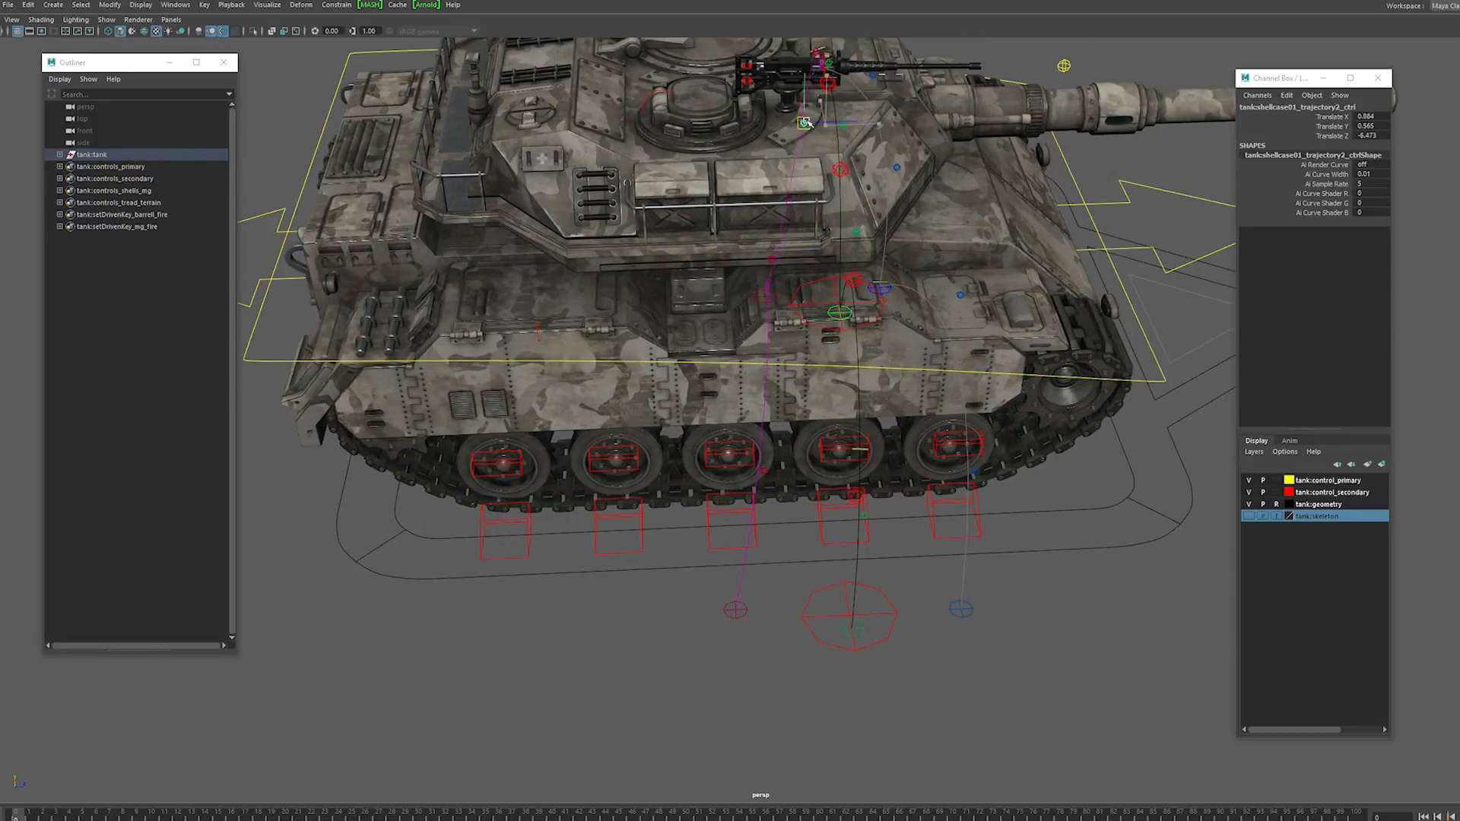
left_click_drag(806, 123, 795, 135)
left_click_drag(795, 135, 861, 318, "alt")
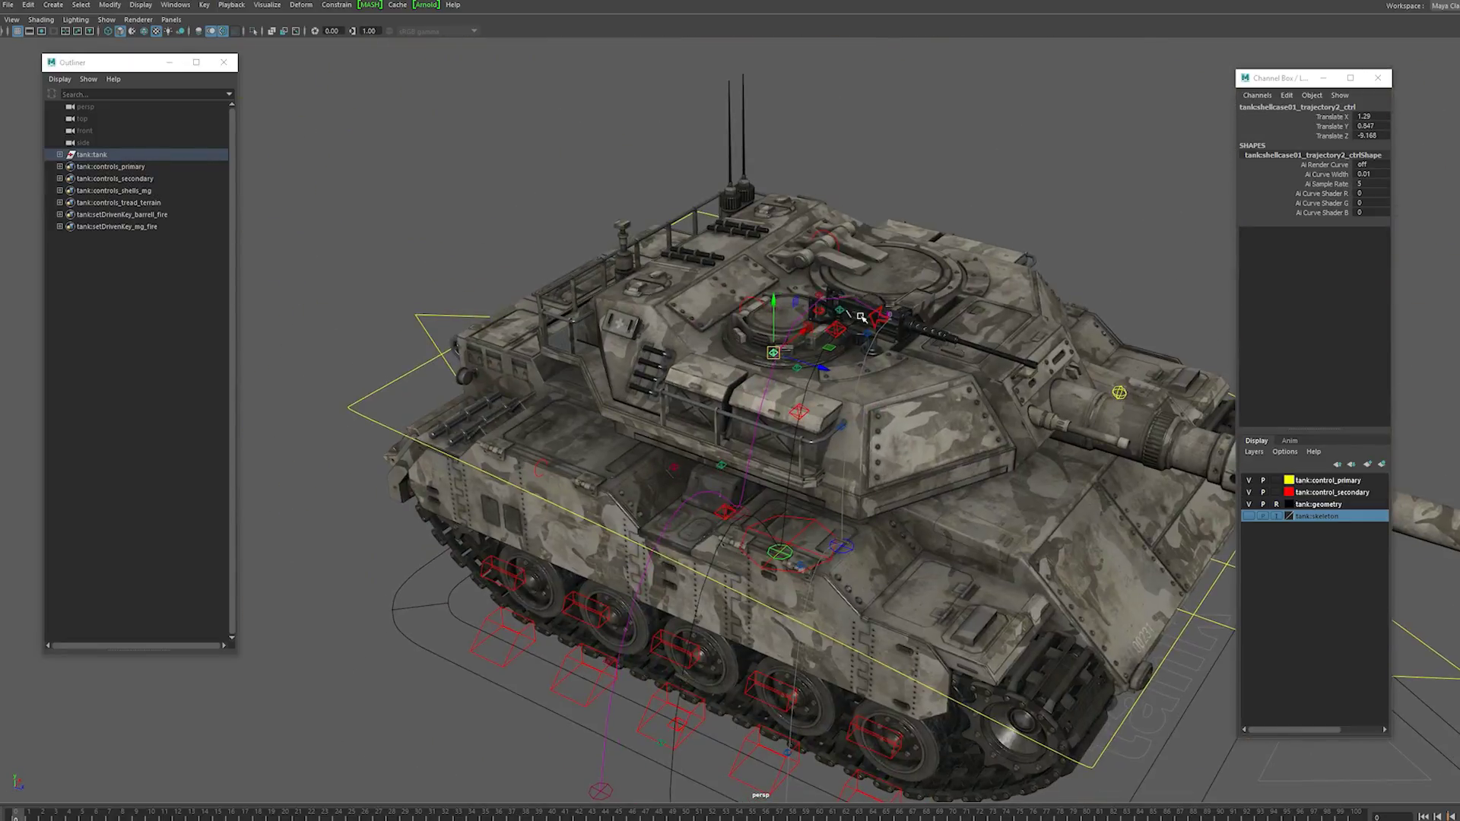
Step: Select the shell direction control on the machine gun and turn off Master Trajectory and Sub Trajectory
left_click(862, 318)
left_click_drag(1369, 126, 1377, 135)
left_click_drag(1075, 178, 956, 271, "alt")
left_click_drag(808, 475, 791, 365, "alt")
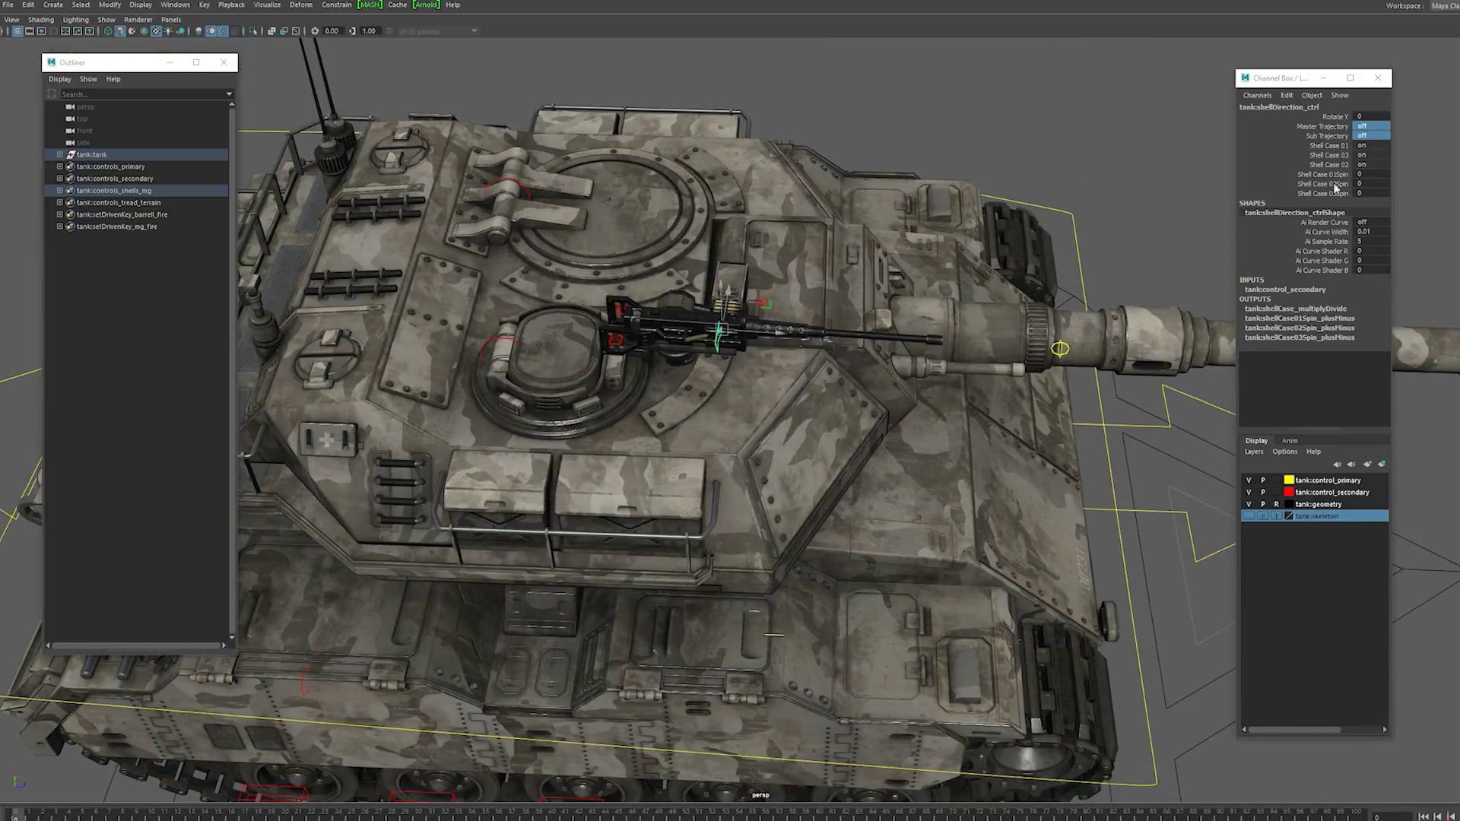
Step: Select the machine gun target control and scrub its Fire value back and forth to test firing, ending at 86.5
left_click(1065, 348)
middle_click_drag(1068, 349, 1073, 245, "alt")
left_click_drag(1074, 245, 1054, 247, "alt")
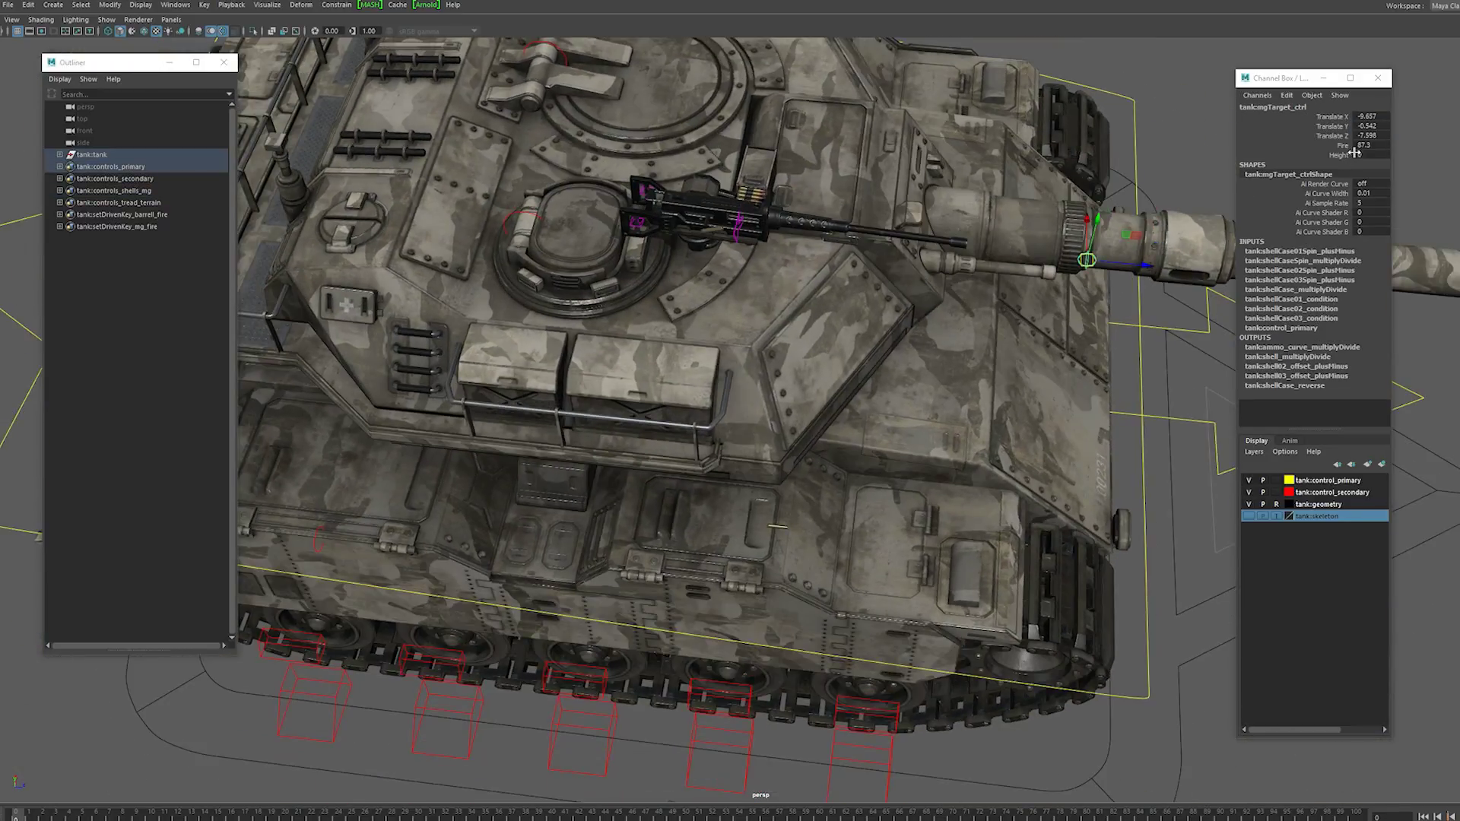
left_click(1343, 146)
middle_click_drag(867, 320, 1019, 330)
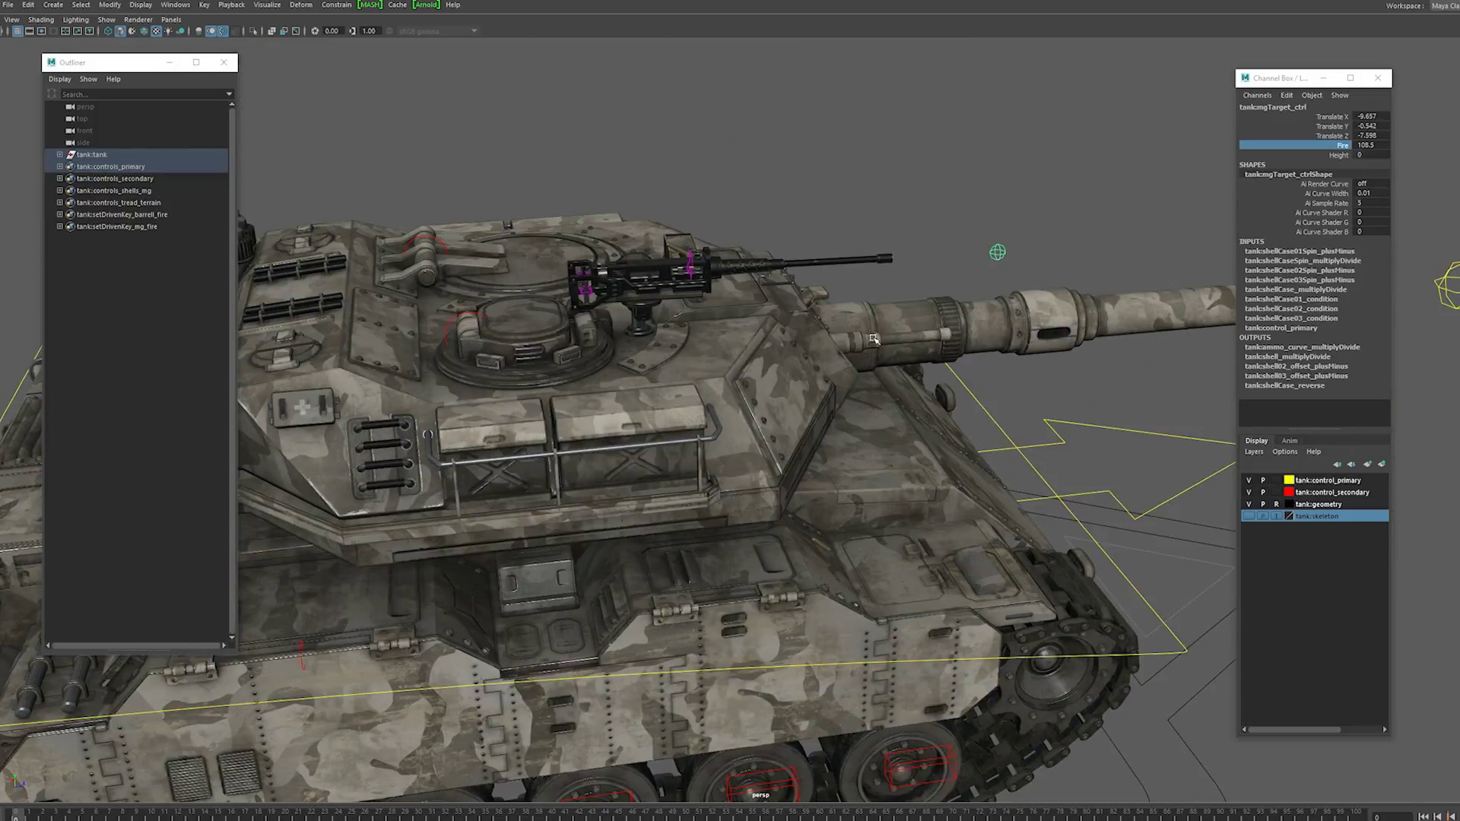
left_click_drag(873, 338, 819, 379, "alt")
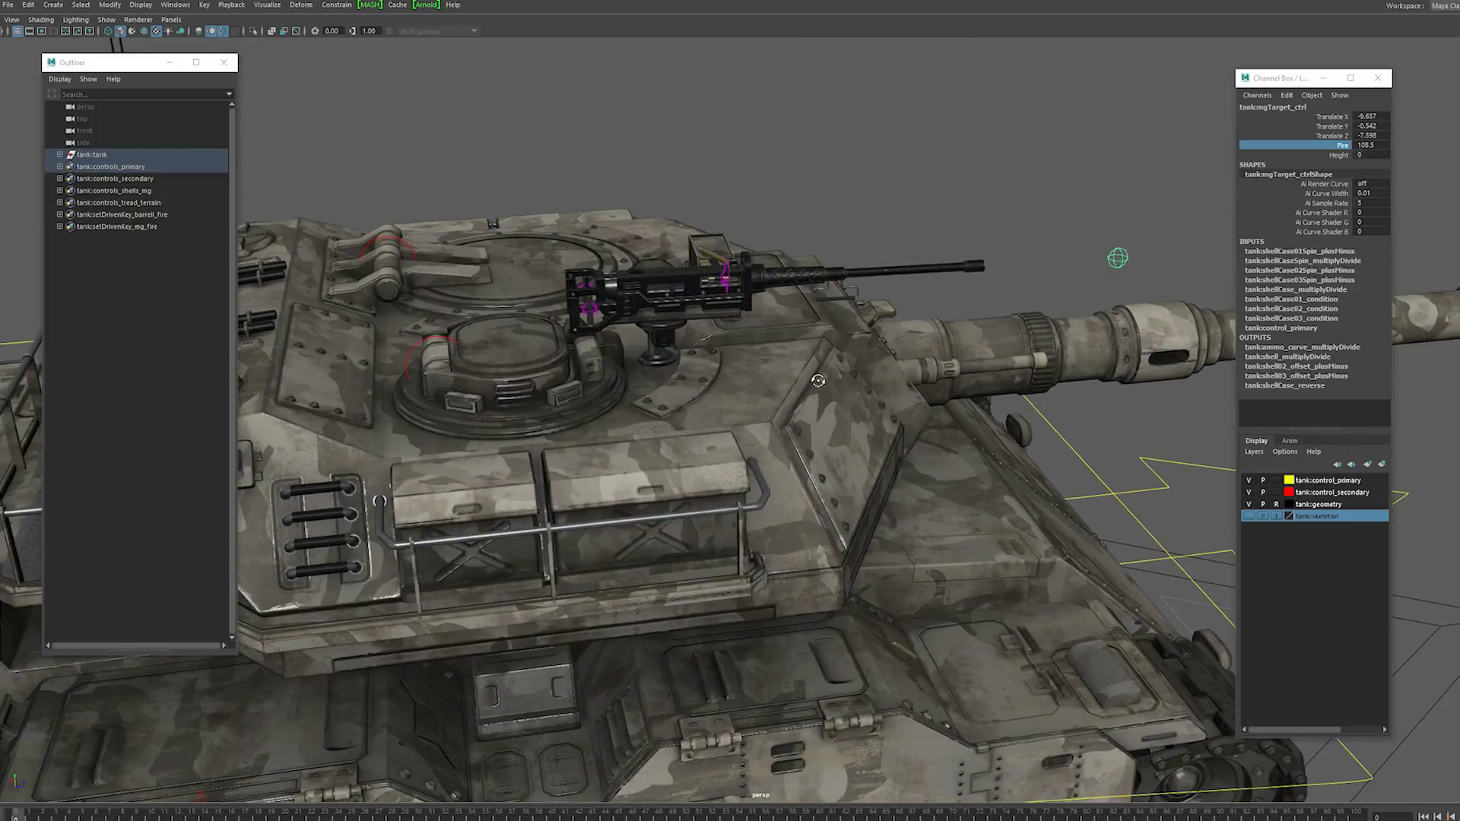
middle_click_drag(746, 355, 752, 355)
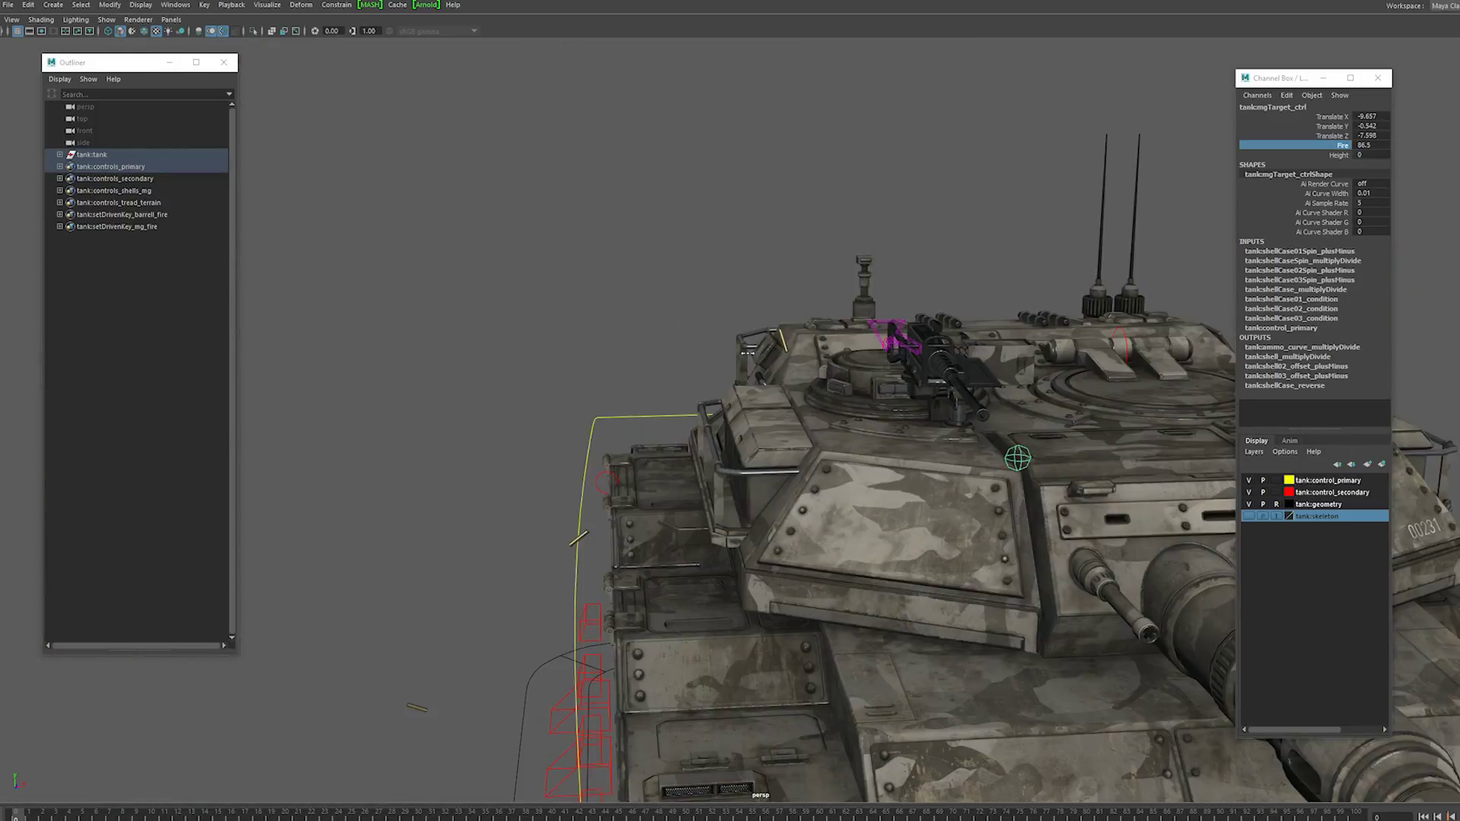
Step: Switch Shell Case 01, 02 and 03 off on the shell direction control, inspect the machine gun's interior, and switch them back on
left_click(891, 335)
left_click_drag(1327, 146, 1327, 164)
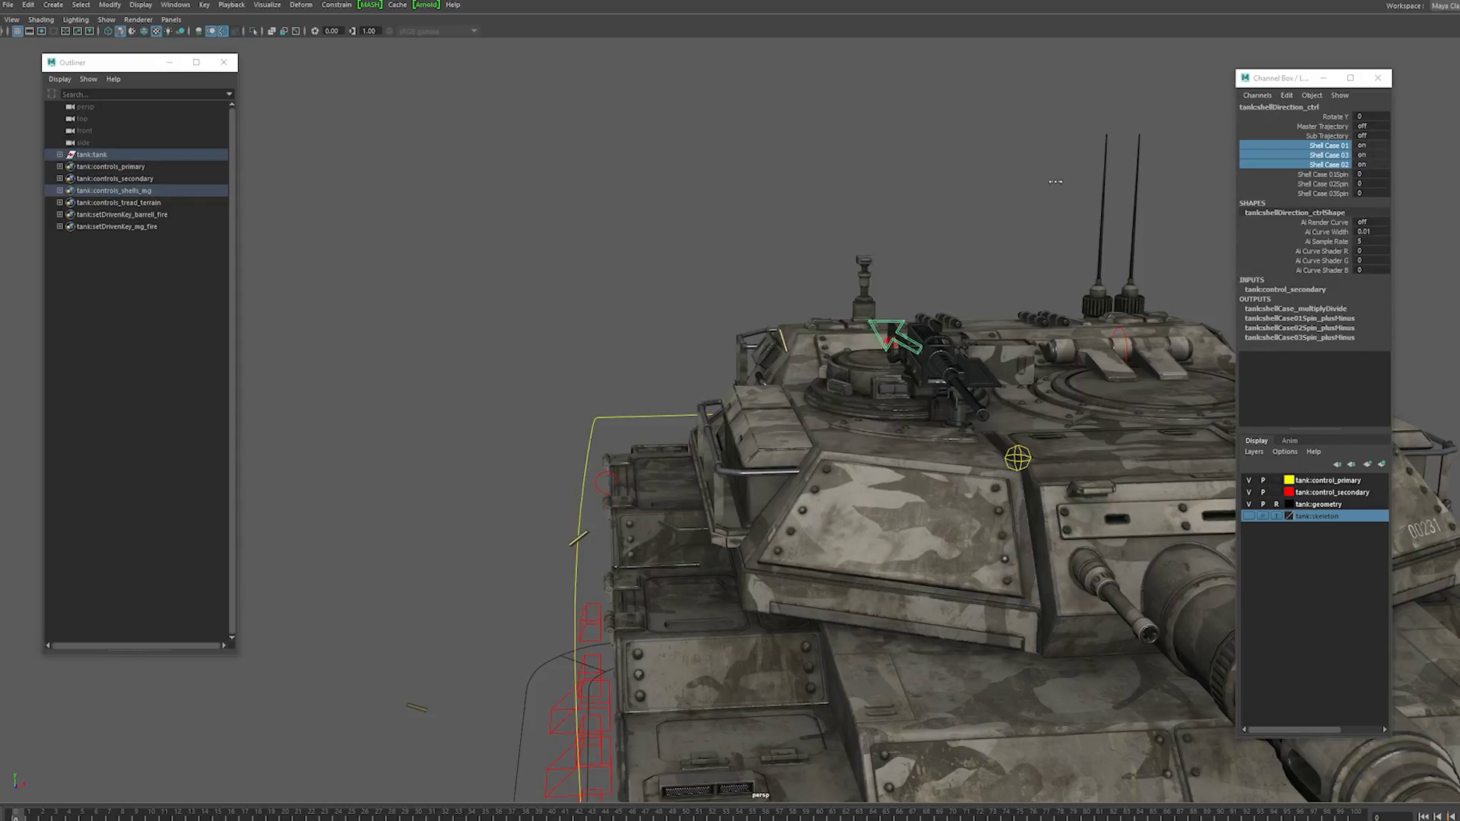
left_click_drag(1048, 218, 968, 219, "alt")
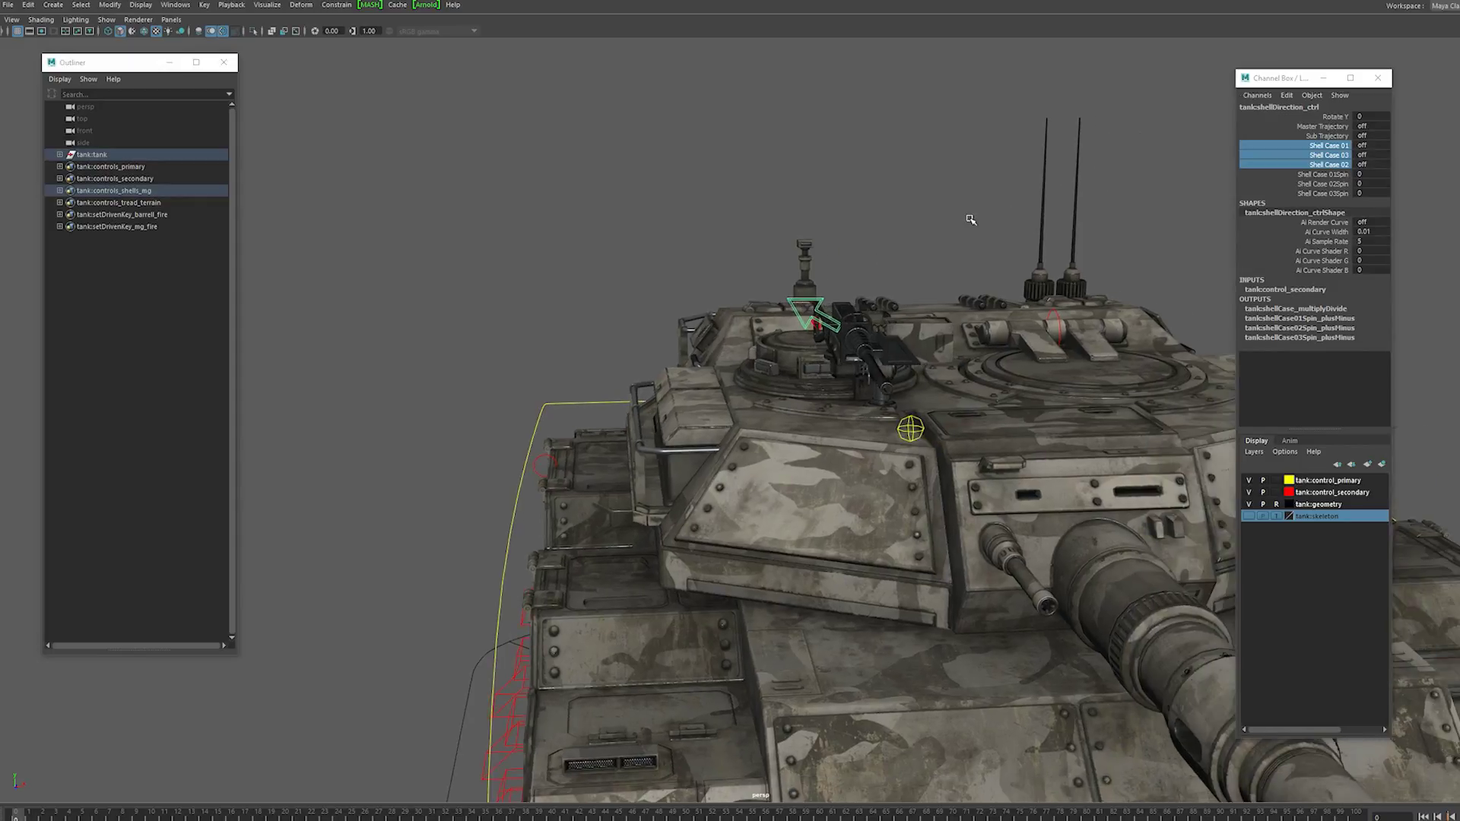
right_click_drag(968, 218, 1118, 198, "alt")
left_click_drag(1050, 259, 910, 327, "alt")
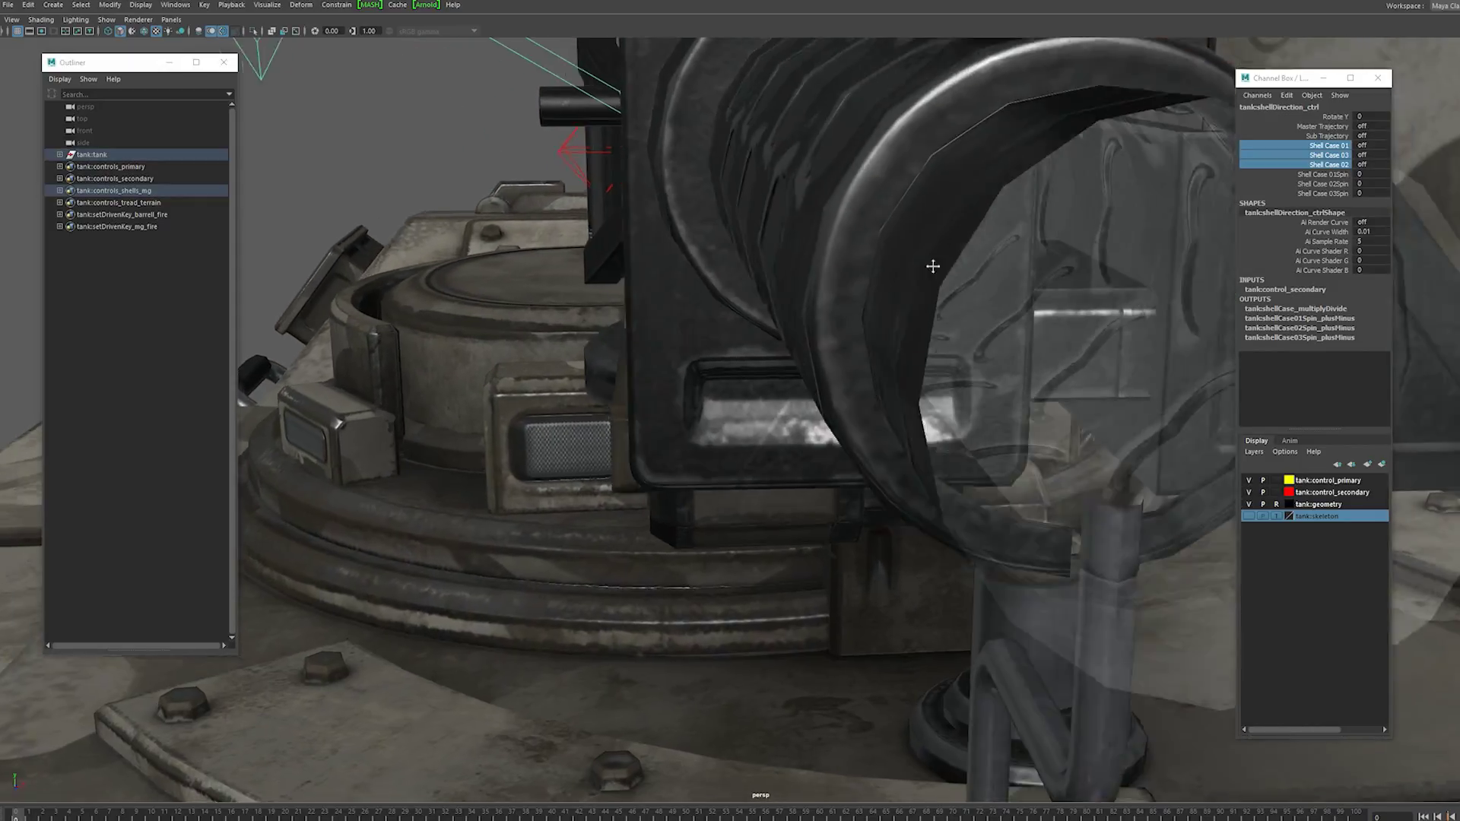
middle_click_drag(933, 267, 875, 297, "alt")
left_click_drag(875, 297, 806, 332, "alt")
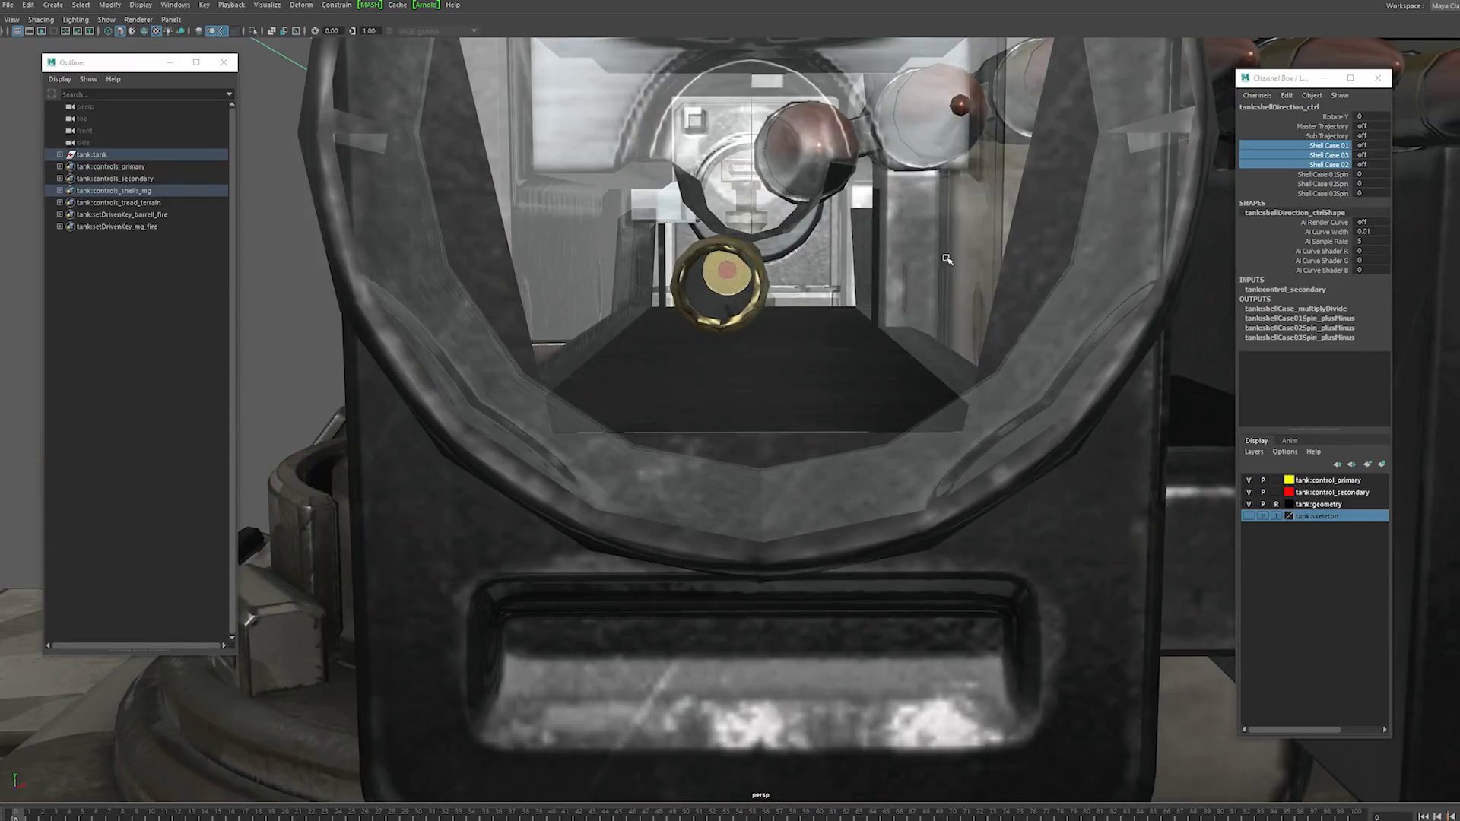
right_click_drag(908, 272, 872, 349, "alt")
left_click_drag(872, 349, 890, 365, "alt")
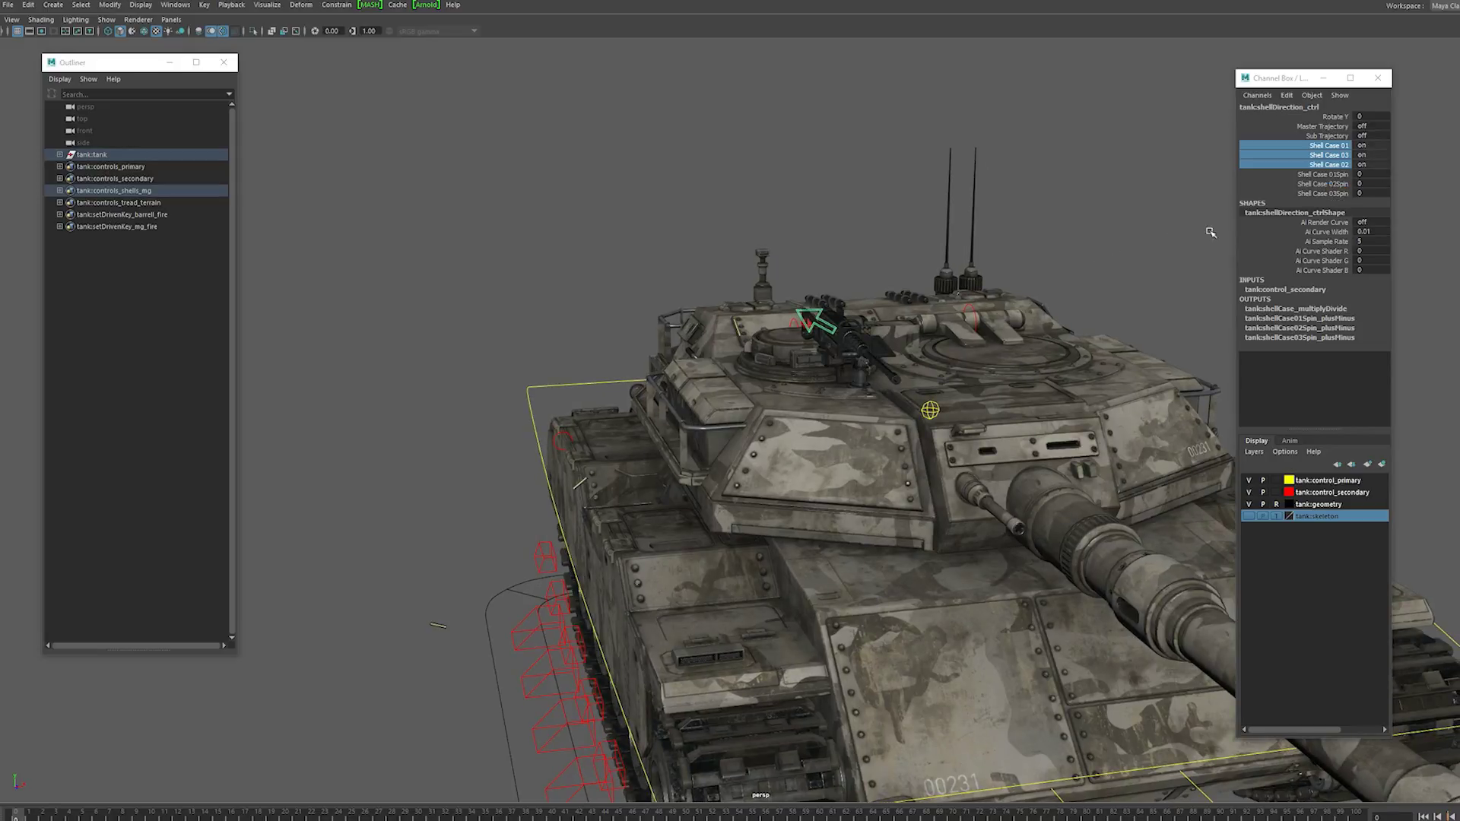
Step: Scrub the spin values of all three shell cases together on the shell direction control to test their rotation
left_click_drag(1333, 175, 1333, 194)
middle_click_drag(1034, 299, 949, 326)
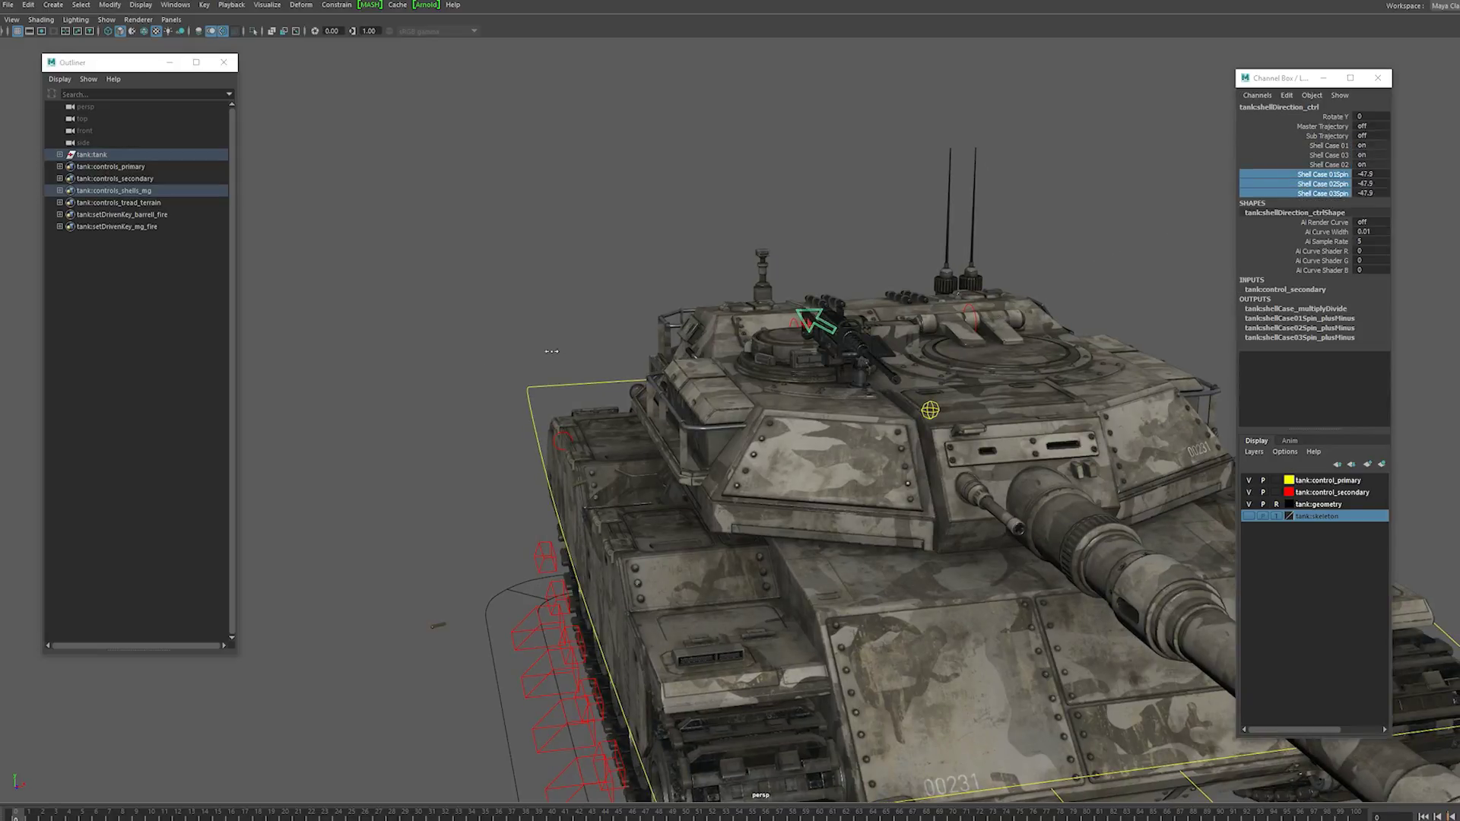
left_click_drag(618, 319, 731, 286, "alt")
middle_click_drag(1141, 200, 1220, 194)
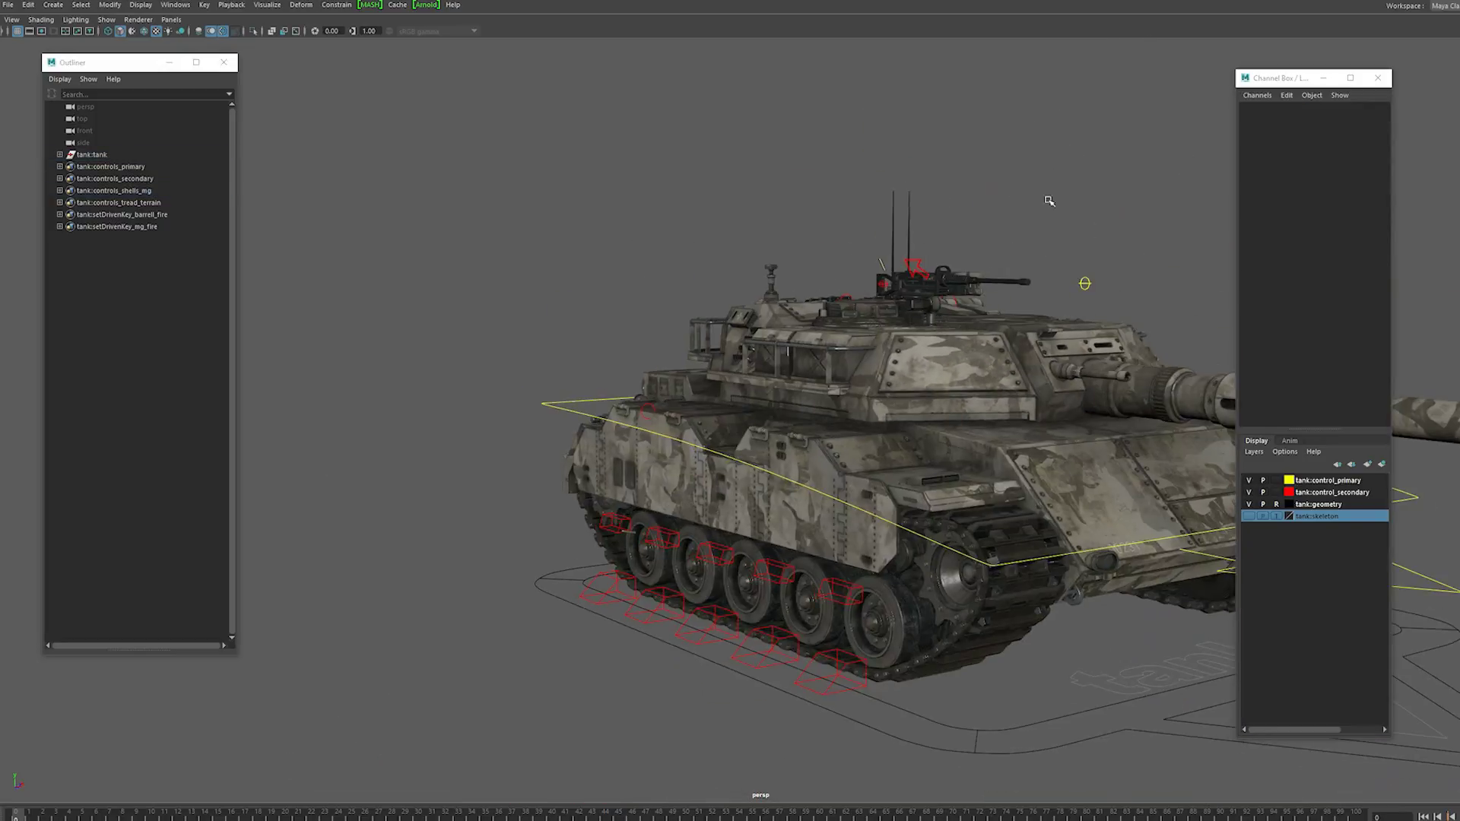
Step: Clear the selection, hide the primary control, secondary control and geometry layers, and show the skeleton layer with normal, selectable display
left_click(1103, 282)
left_click(1121, 129)
key("a")
left_click(1248, 480)
left_click(1248, 492)
left_click(1248, 504)
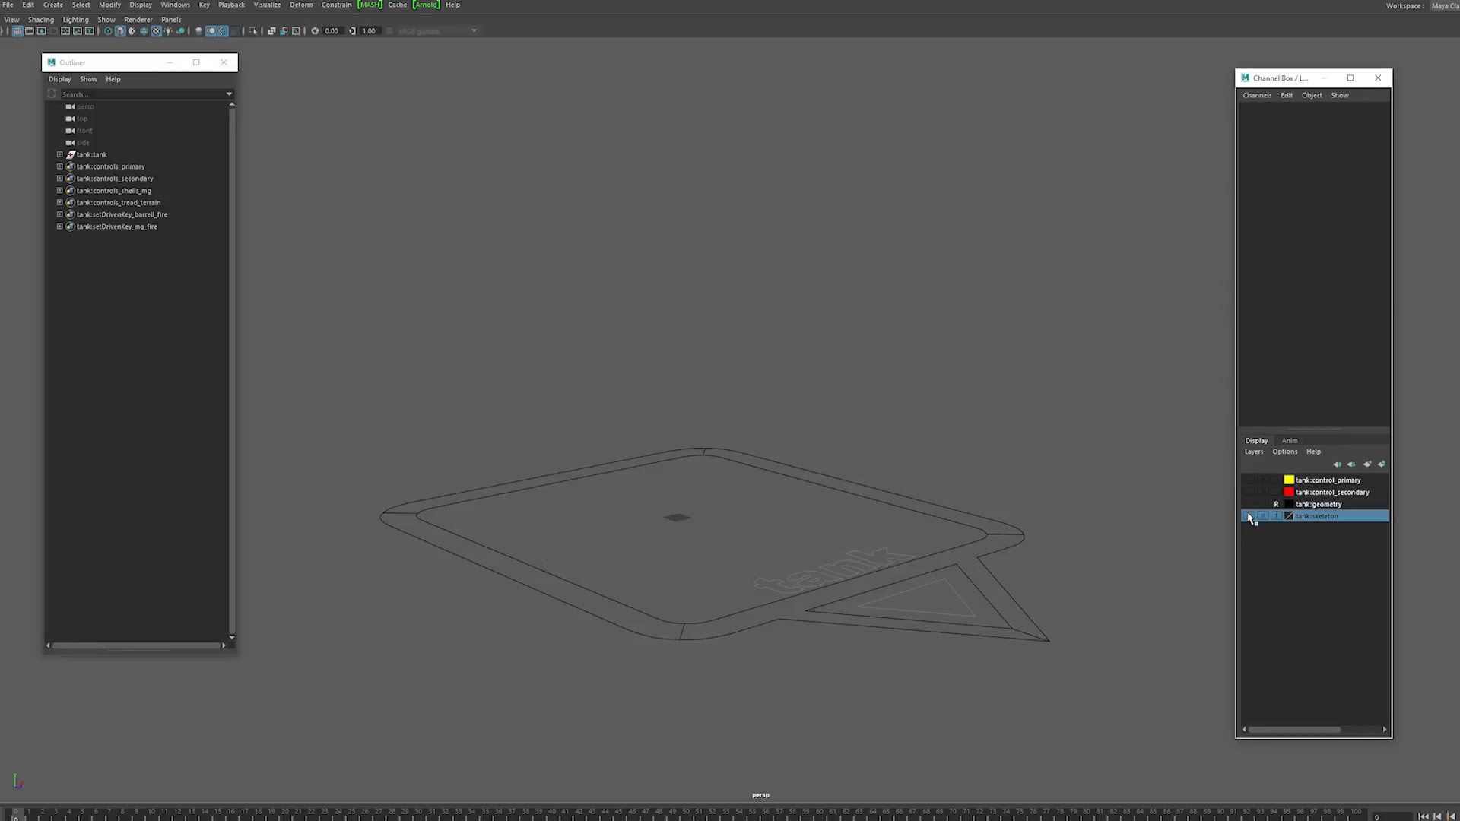
left_click(1248, 517)
left_click(1276, 517)
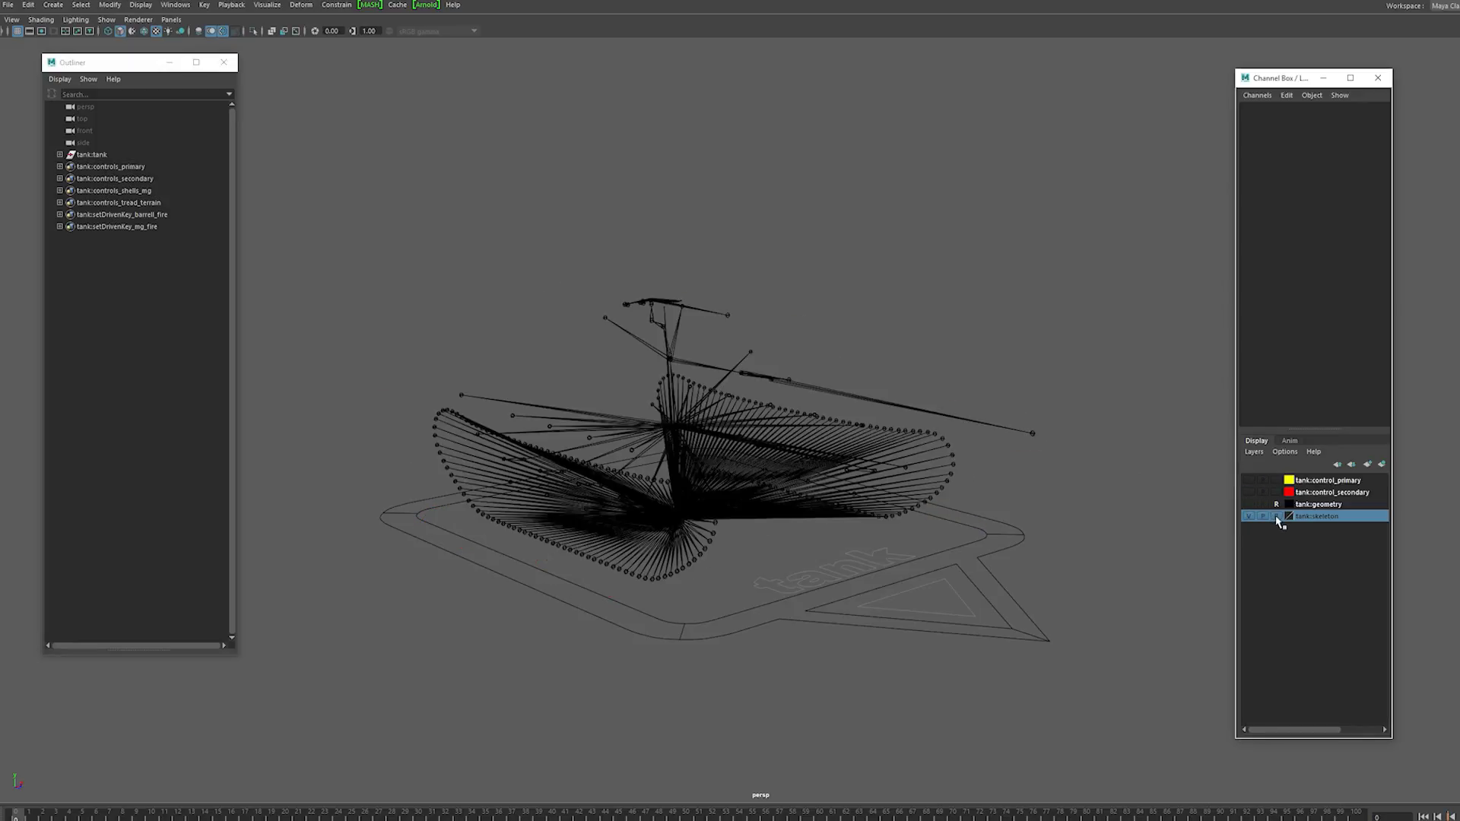
left_click(1277, 517)
Step: Examine the machine gun's skeleton up close and select the separate shell case joints beside it to inspect them
mouse_move(1069, 499)
left_mouse_down("alt")
mouse_move(984, 489)
mouse_move(1068, 500)
left_mouse_up("alt")
middle_click_drag(812, 419, 928, 502, "alt")
scroll(928, 501, "up", 3)
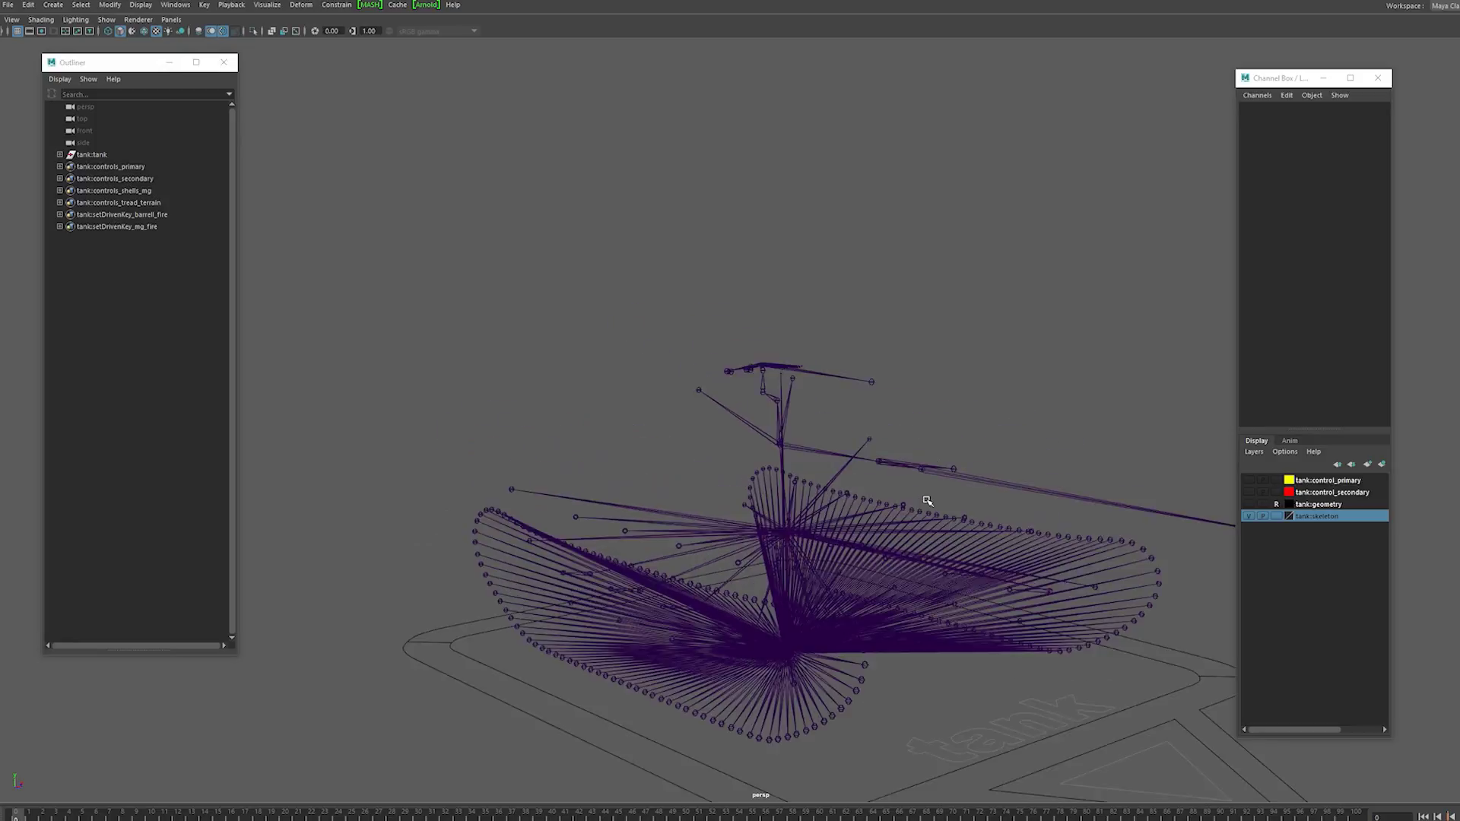
scroll(928, 501, "up", 2)
left_click_drag(928, 502, 874, 482, "alt")
scroll(887, 554, "up", 3)
middle_click_drag(877, 377, 850, 480, "alt")
scroll(852, 480, "up", 4)
scroll(825, 476, "up", 2)
left_click_drag(899, 482, 789, 496, "alt")
left_click(820, 477)
left_click(809, 495)
left_click(820, 476)
left_click_drag(791, 498, 856, 538, "alt")
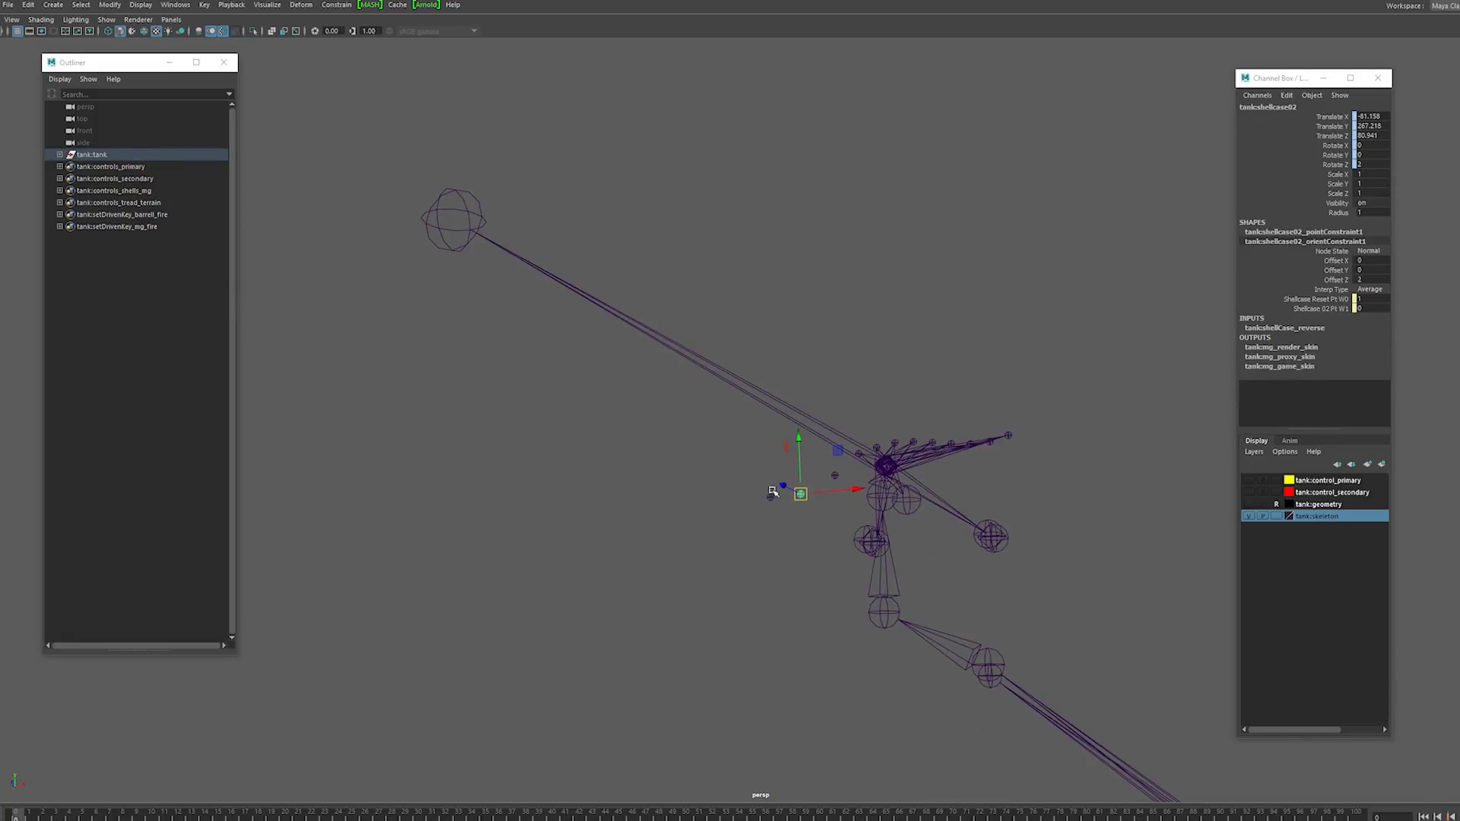
left_click(669, 442)
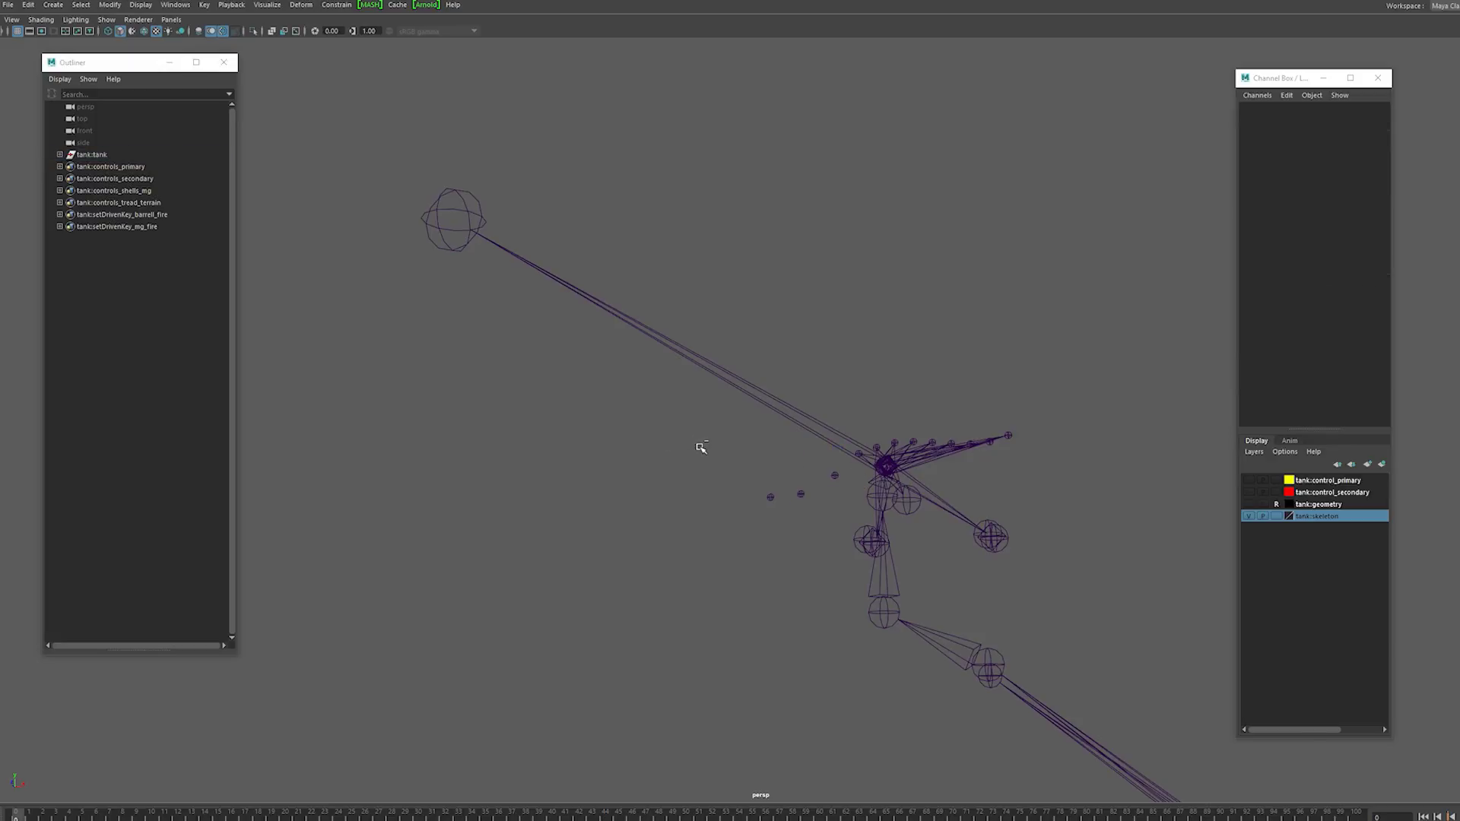
Step: Undo the recent joint selections, review the whole skeleton from another angle, and clear the selection
key("ctrl+z")
key("ctrl+z")
key("ctrl+z")
key("ctrl+z")
key("ctrl+z")
key("ctrl+z")
key("ctrl+z")
key("ctrl+z")
scroll(698, 480, "down", 5)
middle_click_drag(840, 481, 858, 393, "alt")
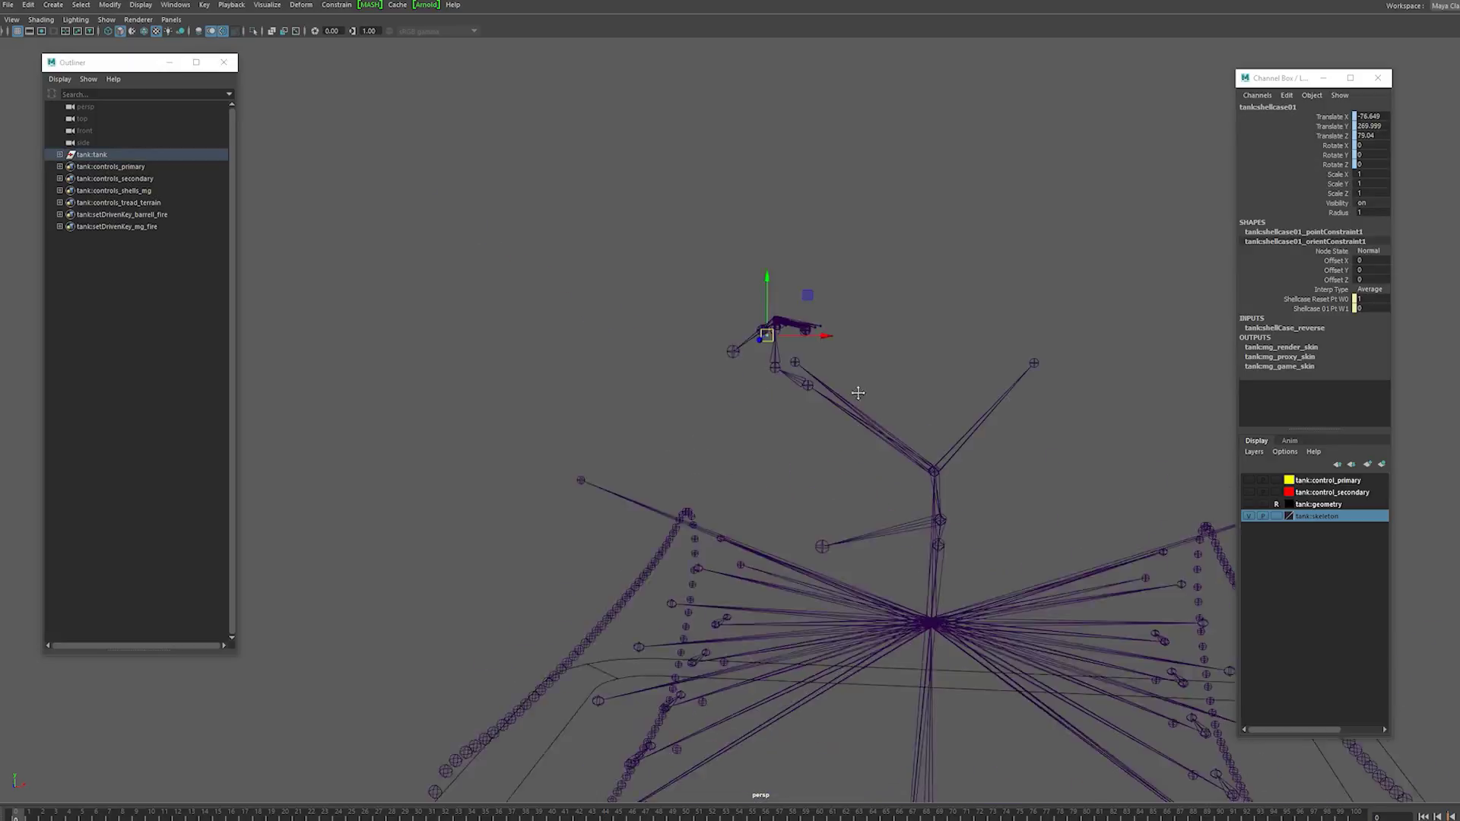
scroll(858, 393, "down", 5)
left_click_drag(858, 393, 1031, 363, "alt")
left_click(1019, 370)
Step: Hide the skeleton layer and show the geometry, secondary control and primary control layers again
left_click(1249, 516)
left_click(1249, 504)
left_click(1250, 493)
left_click(1250, 480)
scroll(1031, 363, "down", 3)
middle_click_drag(1031, 363, 909, 354, "alt")
left_click_drag(908, 353, 888, 352, "alt")
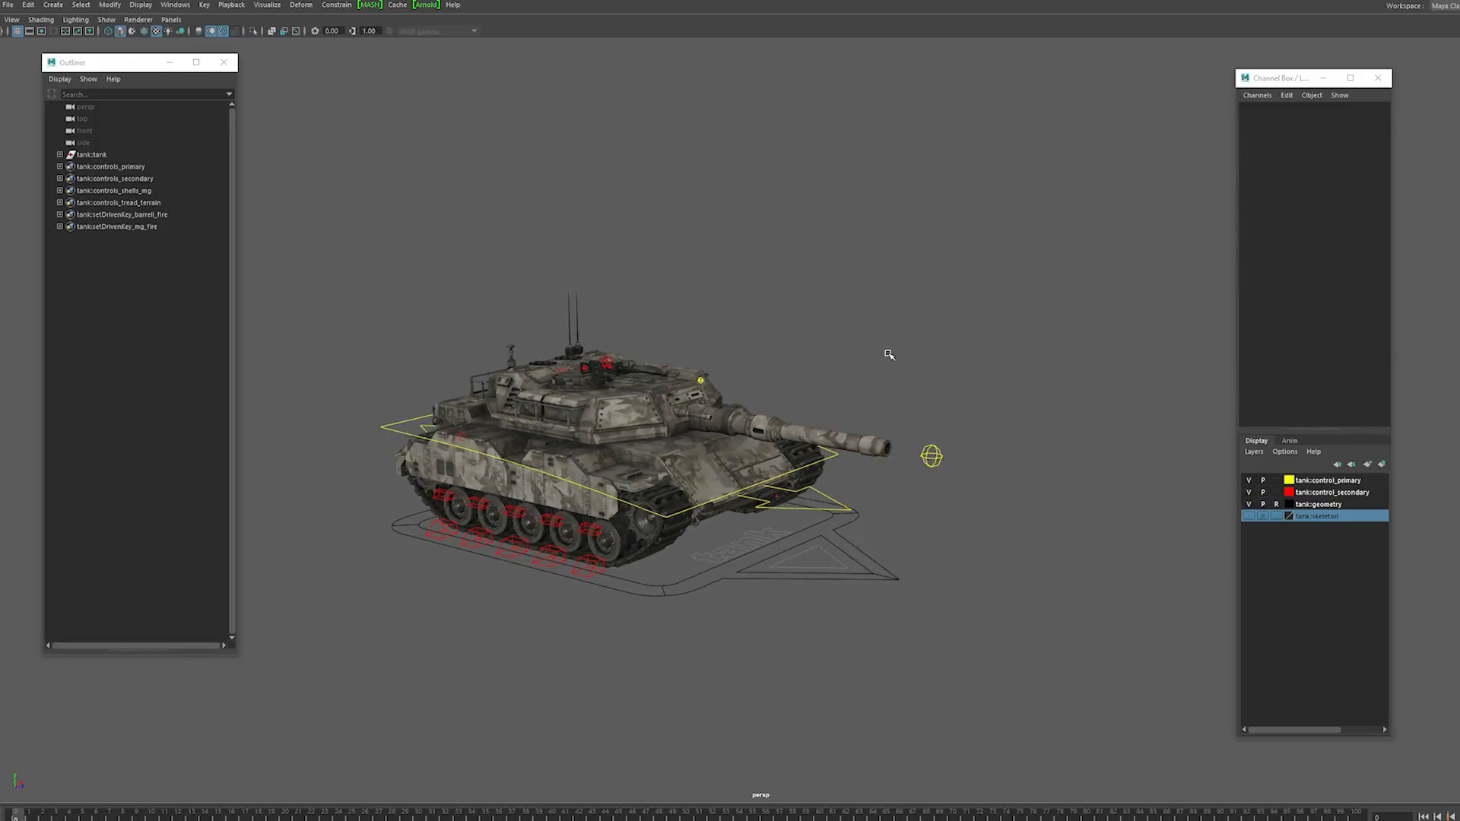
Step: Select the tank's top node control and set its Display Mesh to proxy
left_click(722, 556)
left_click(1358, 184)
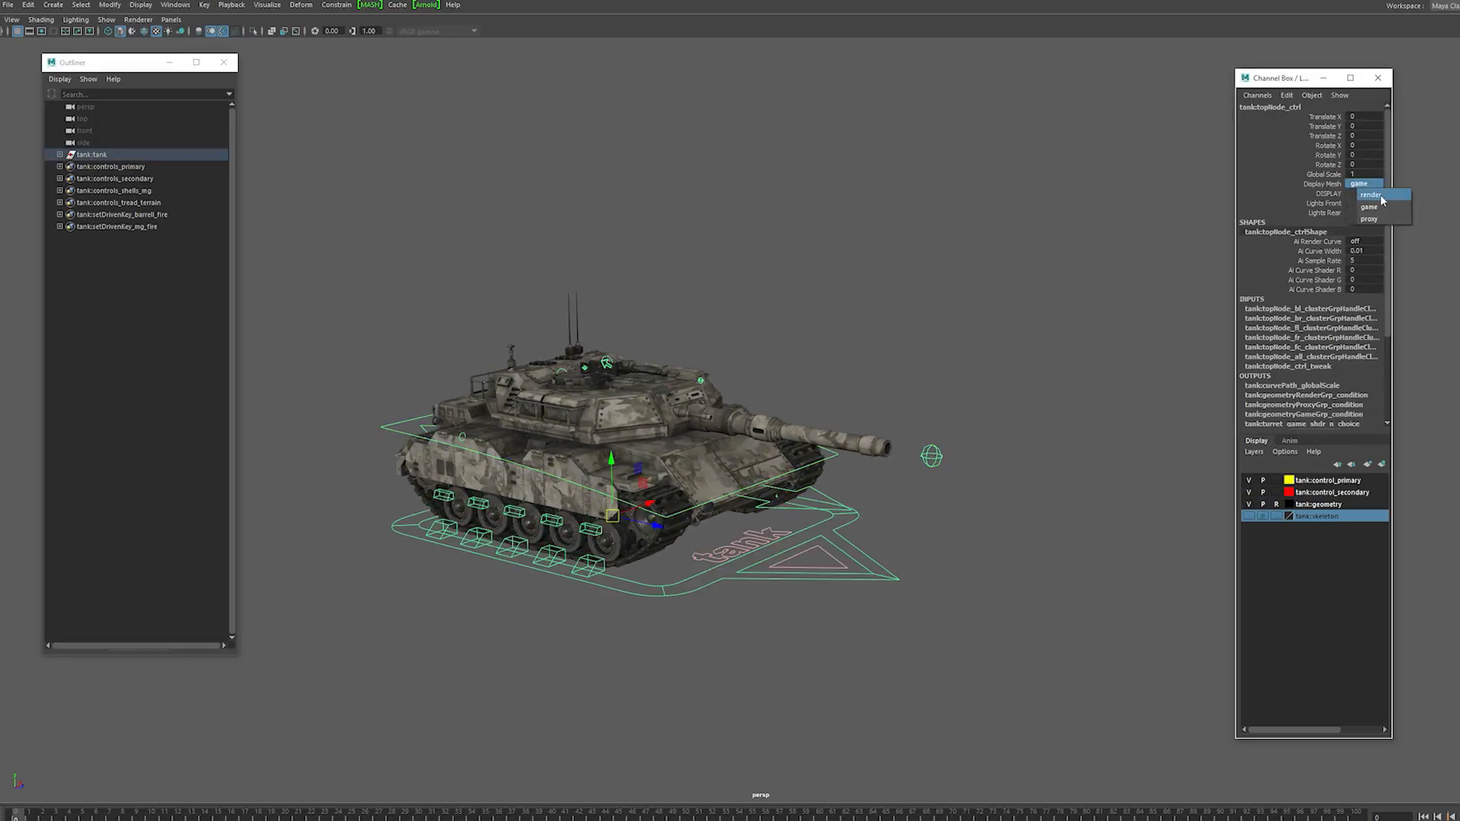
left_click(1369, 219)
left_click(1124, 329)
left_click_drag(1124, 329, 706, 481, "alt")
Step: Select the drive control and key its Translate X, Y and Z at the start of the timeline
left_click(847, 408)
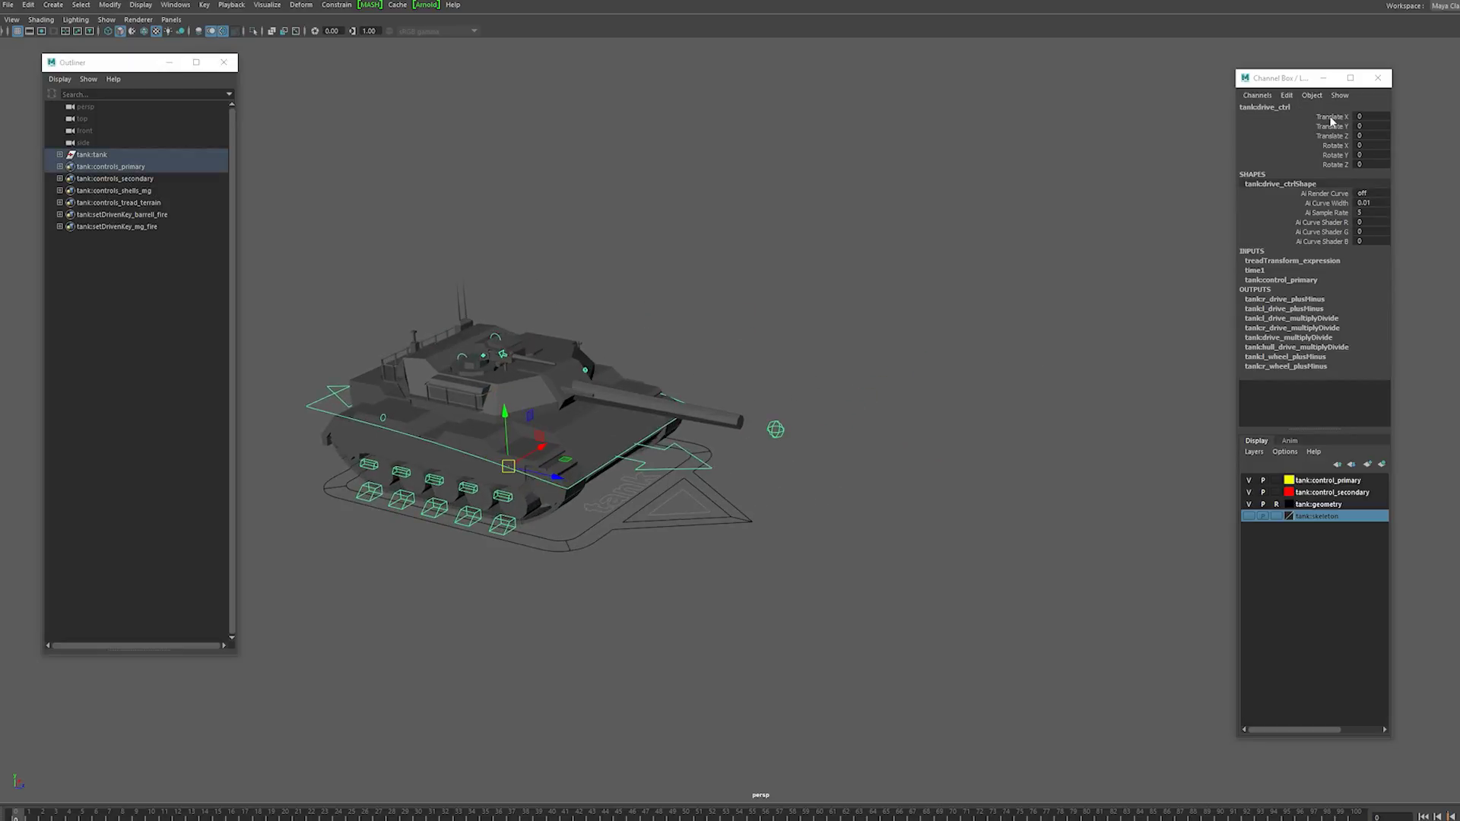
left_click_drag(1330, 120, 1336, 136)
right_click(1345, 134)
left_click(1389, 158)
middle_click_drag(638, 543, 589, 493, "alt")
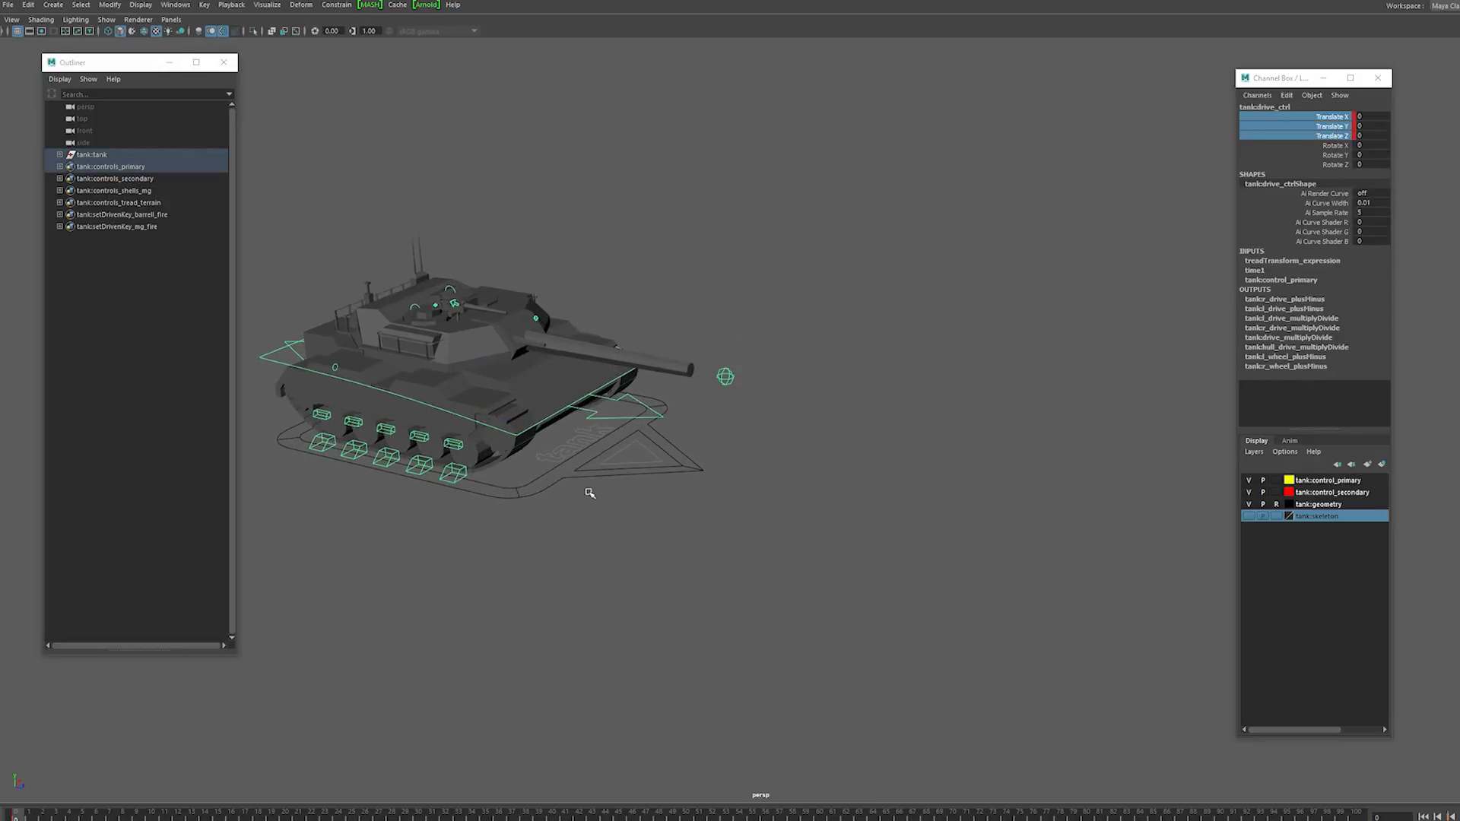
Step: At frame 30, move the drive control forward to about 877 in Z and key its translation
left_click_drag(13, 816, 271, 816)
left_click_drag(620, 420, 928, 504)
right_click(1357, 135)
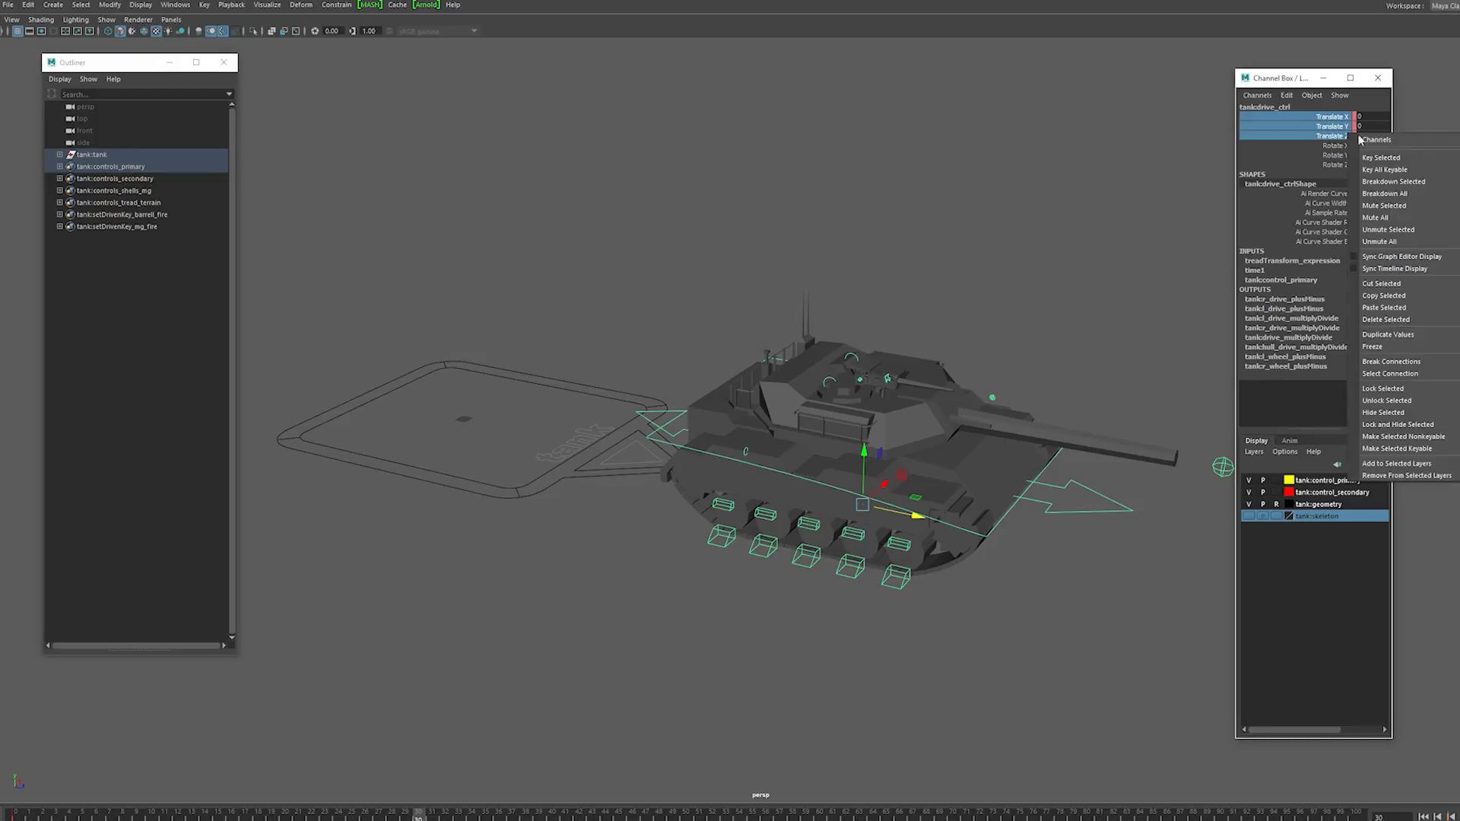
left_click(1396, 159)
scroll(1036, 310, "down", 3)
middle_click_drag(979, 363, 947, 329, "alt")
mouse_move(418, 816)
left_mouse_down()
mouse_move(28, 818)
mouse_move(417, 816)
left_mouse_up()
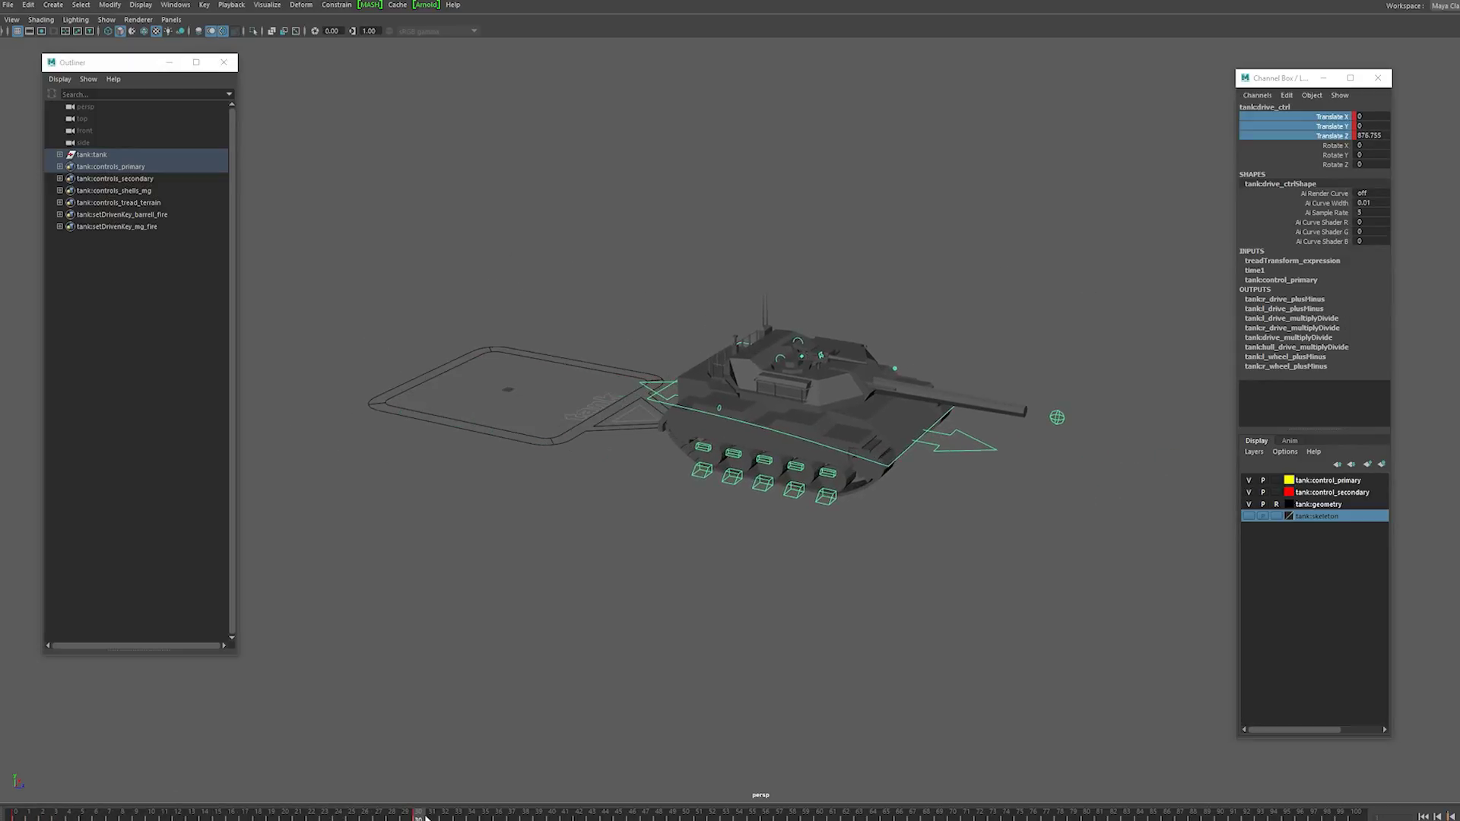
Step: Select the main gun target control and key its Fire value of 0 at frame 30
left_click(1057, 417)
left_click(1343, 145)
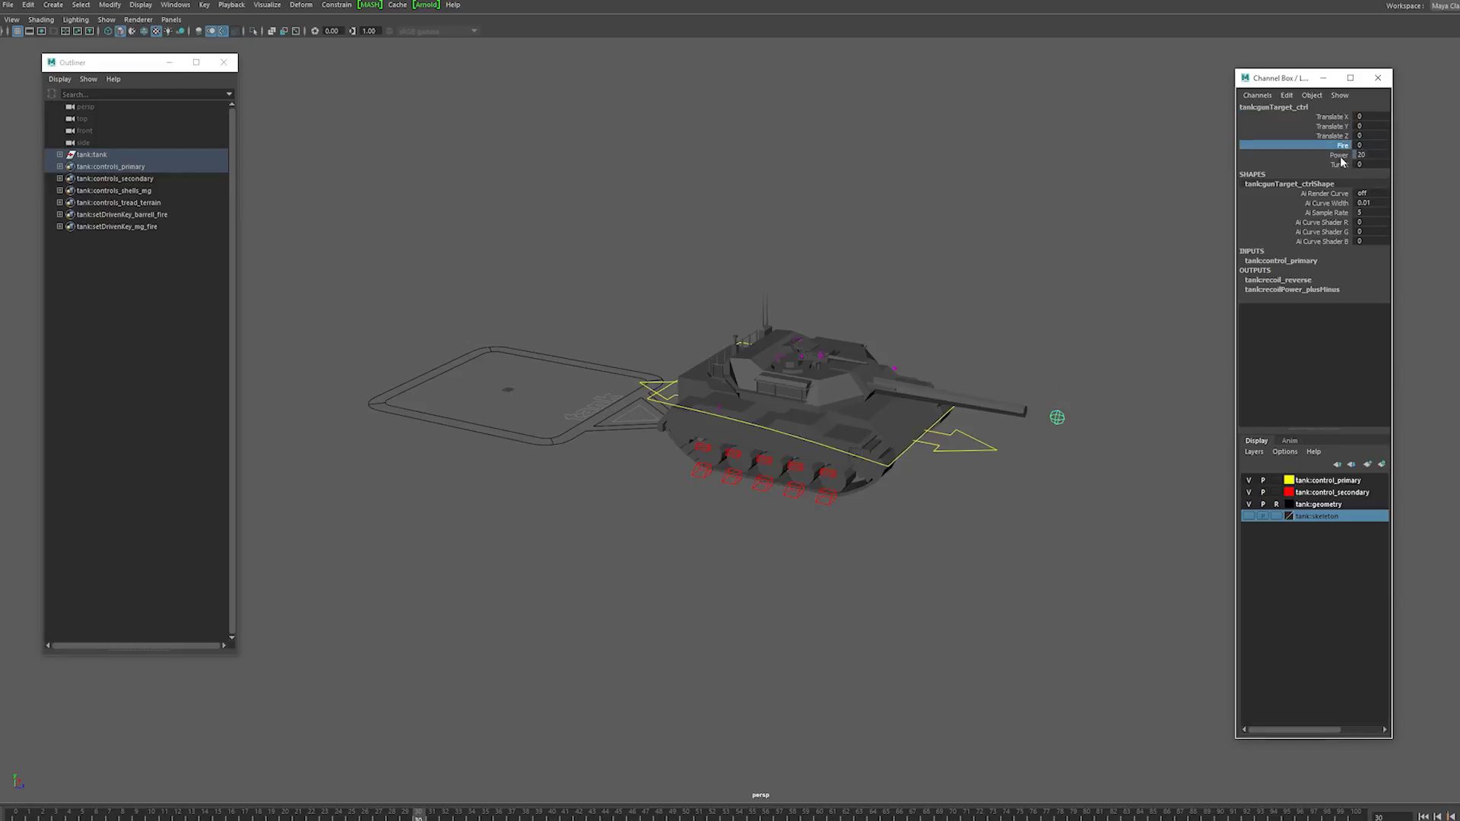
right_click(1349, 145)
left_click(1378, 168)
Step: At frame 70, set the main gun's Fire to 100 and key it, and scrub back through the timeline to check the firing
left_click_drag(425, 816, 683, 815)
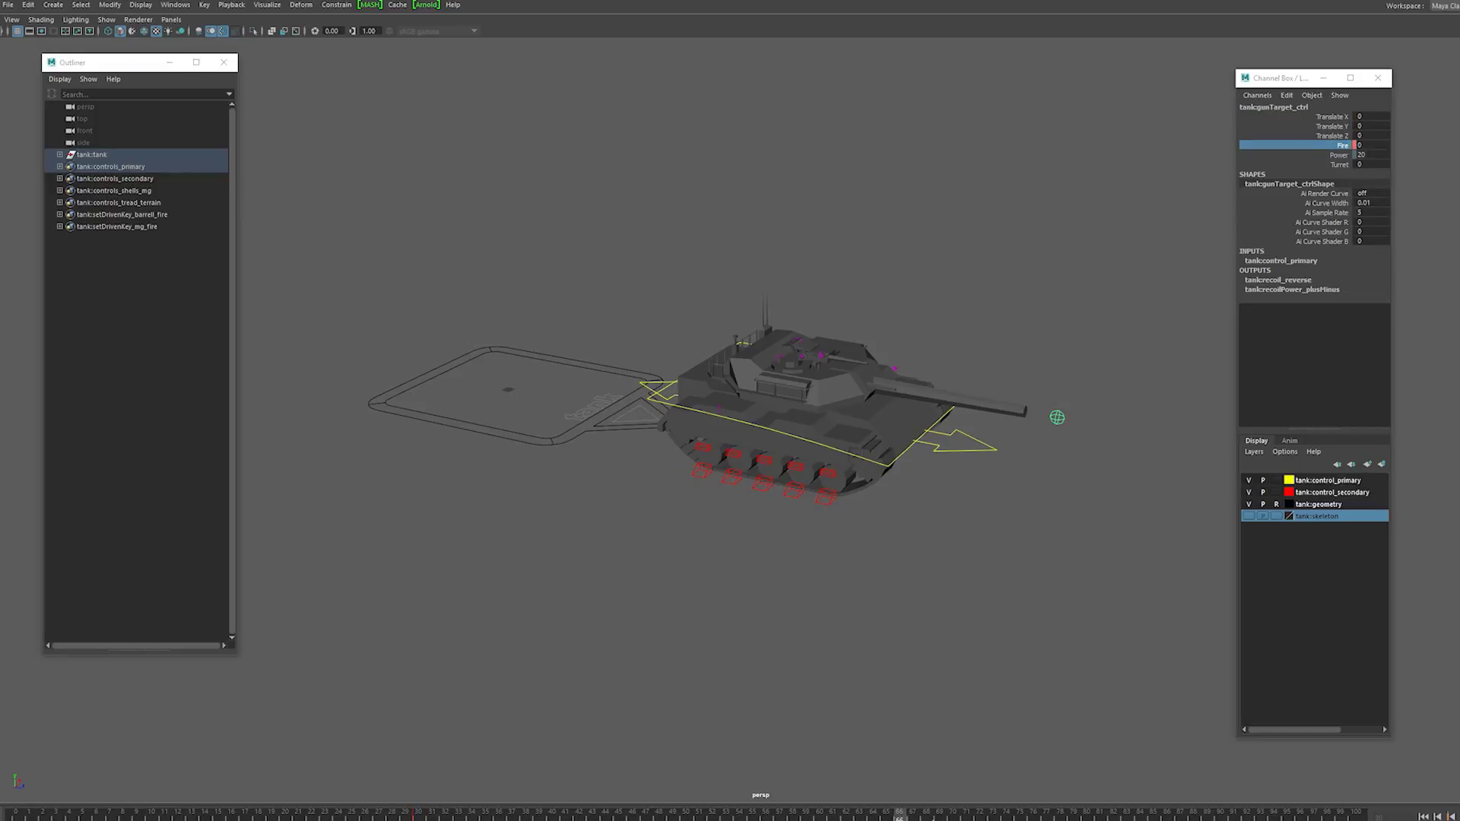
left_click(1368, 144)
type("100")
key("Return")
left_click(1345, 146)
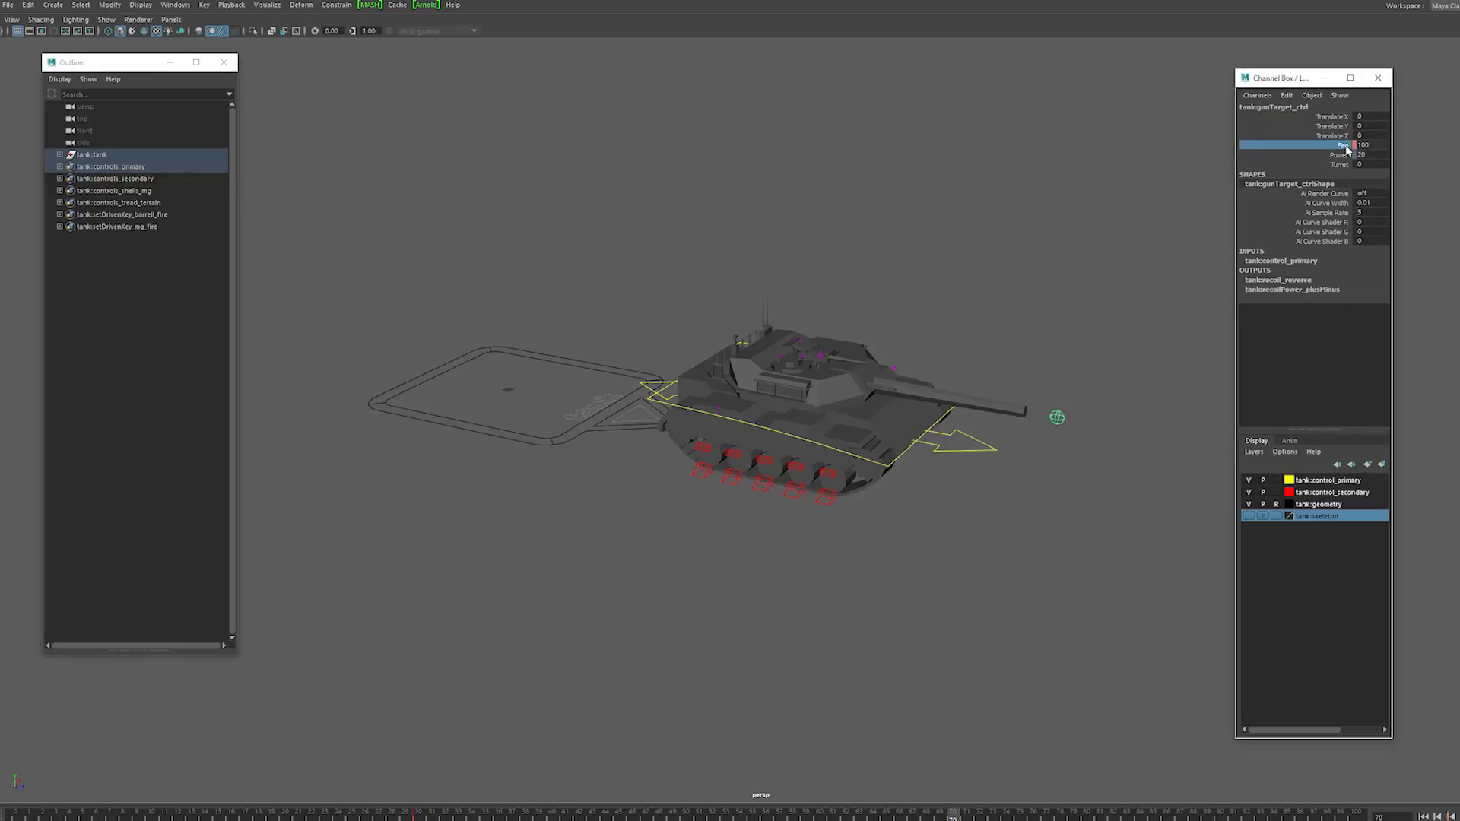
right_click(1346, 146)
left_click(1376, 166)
left_click_drag(886, 816, 685, 811)
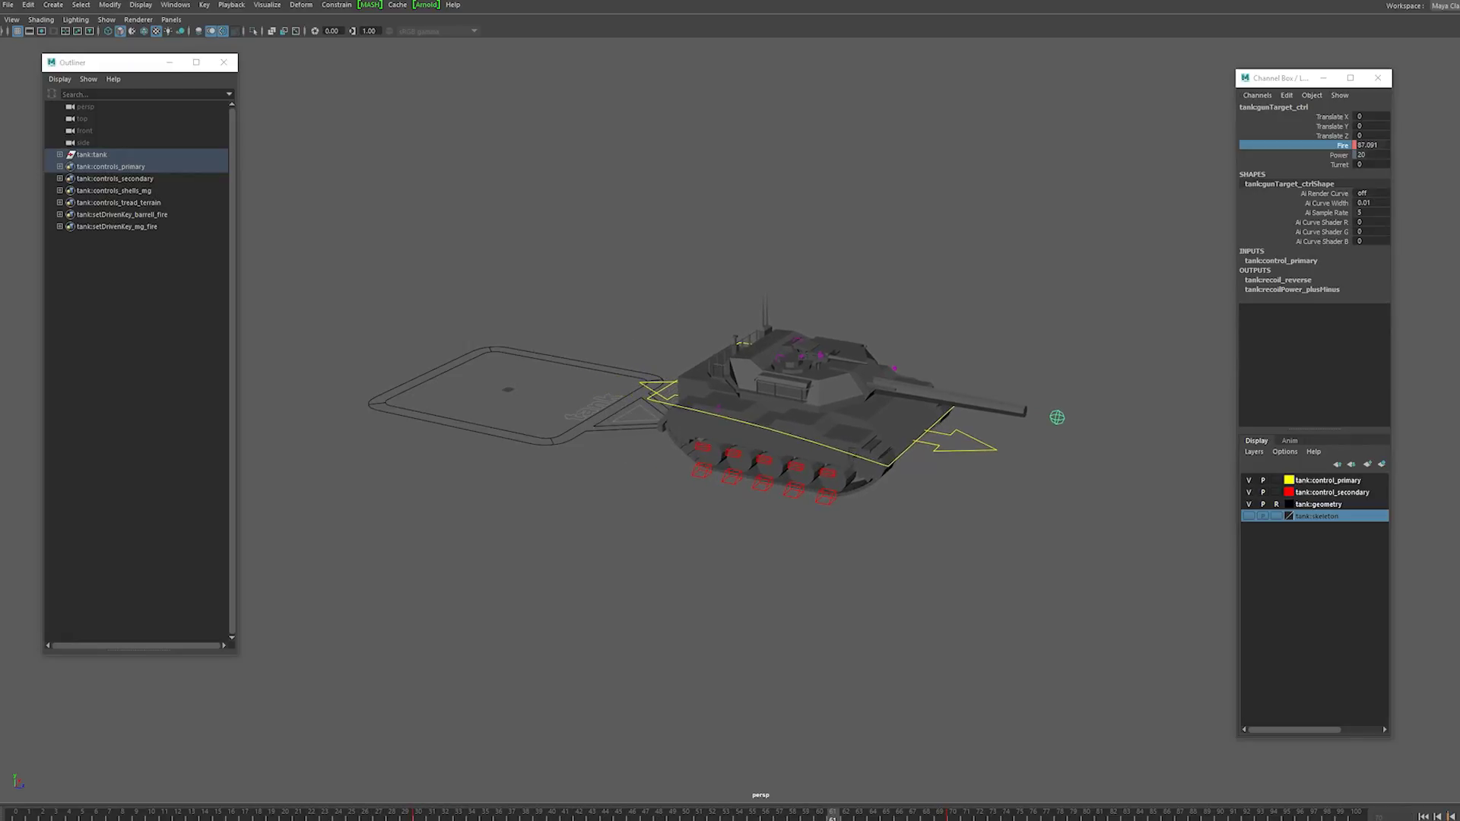
Step: Select the machine gun target control and key its Translate X, Y and Z at frame 60
left_click(944, 316)
left_click(896, 369)
middle_click_drag(895, 369, 763, 472, "alt")
scroll(765, 479, "up", 6)
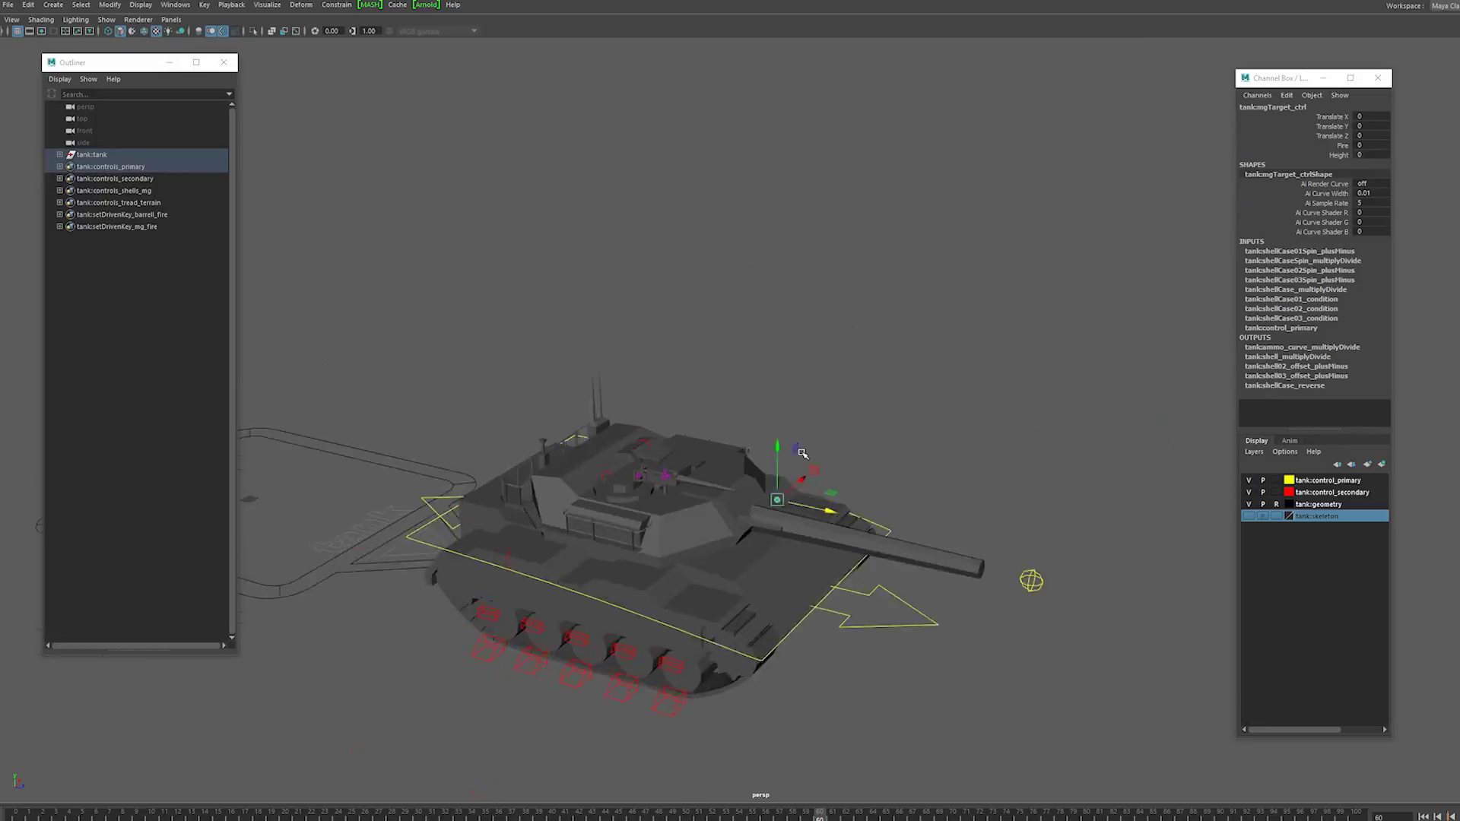
middle_click_drag(770, 525, 864, 339, "alt")
left_click_drag(864, 339, 991, 289, "alt")
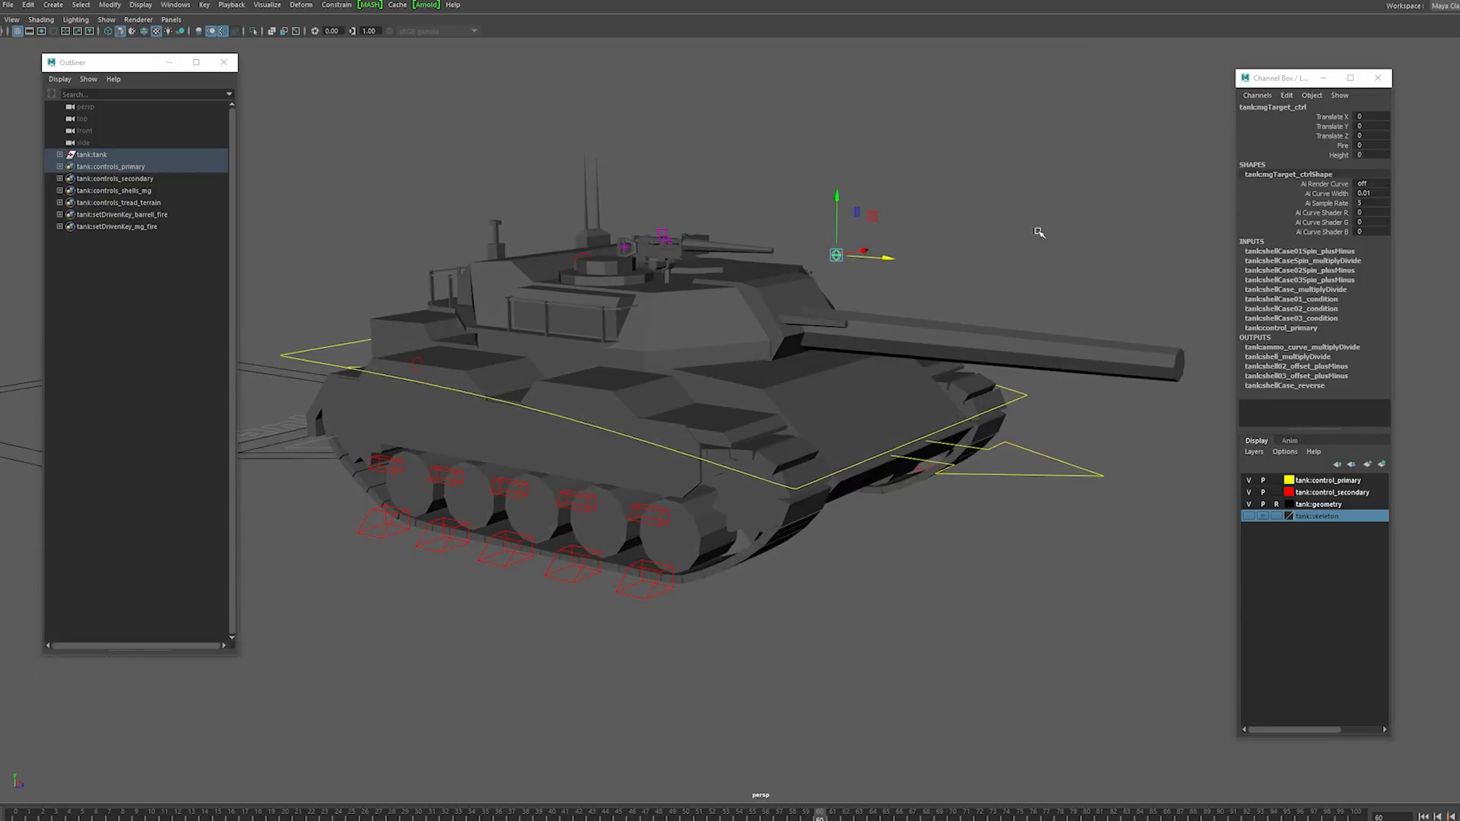
left_click_drag(1339, 117, 1343, 136)
right_click(1342, 136)
left_click(1369, 161)
Step: At frame 75, move the machine gun target control to about -52, 36, -54 in X, Y, Z and key its translation
left_click_drag(994, 820, 1020, 816)
scroll(919, 509, "down", 3)
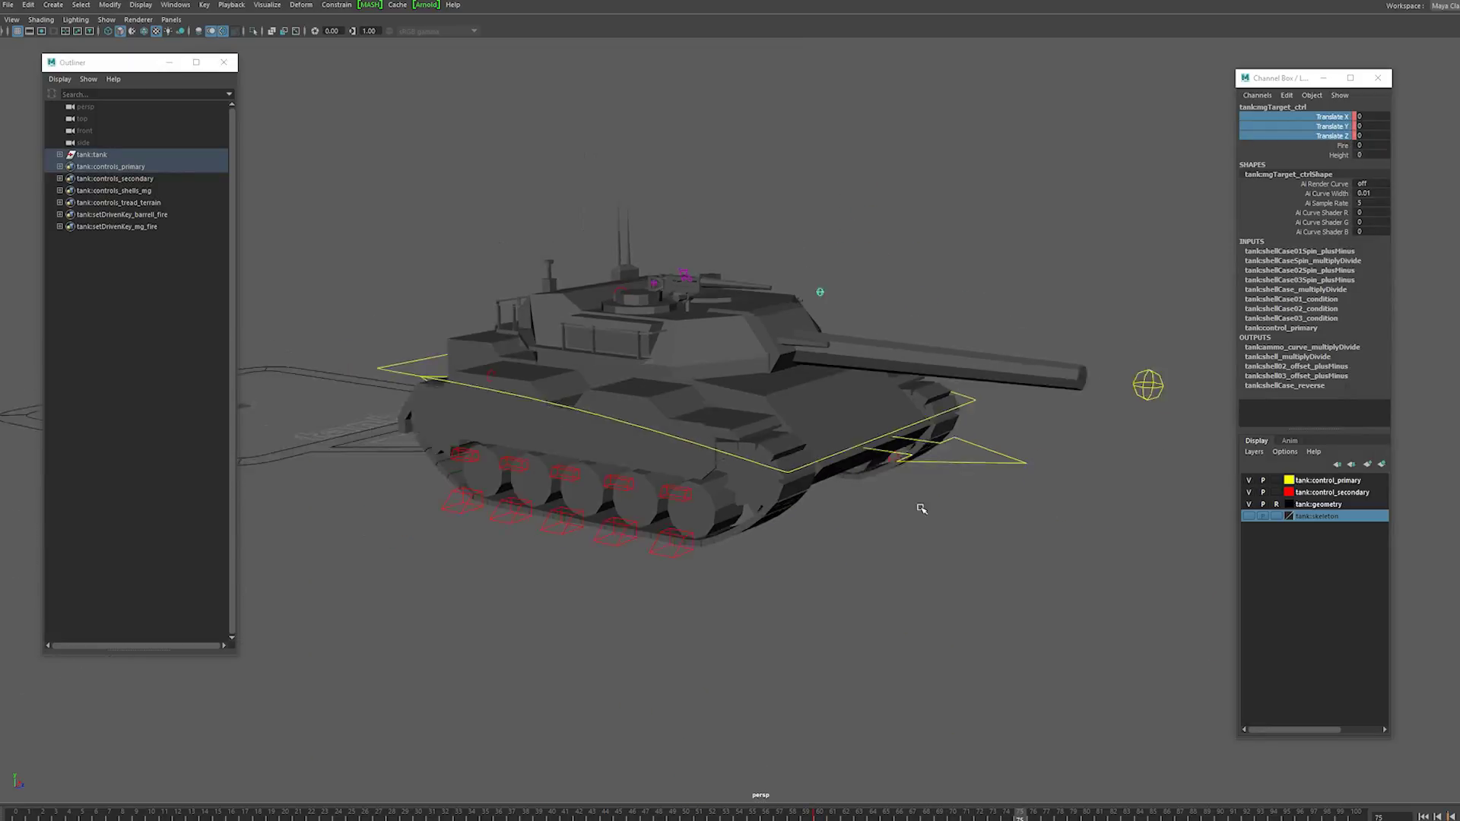
left_click_drag(919, 509, 799, 559, "alt")
left_click_drag(657, 381, 591, 343)
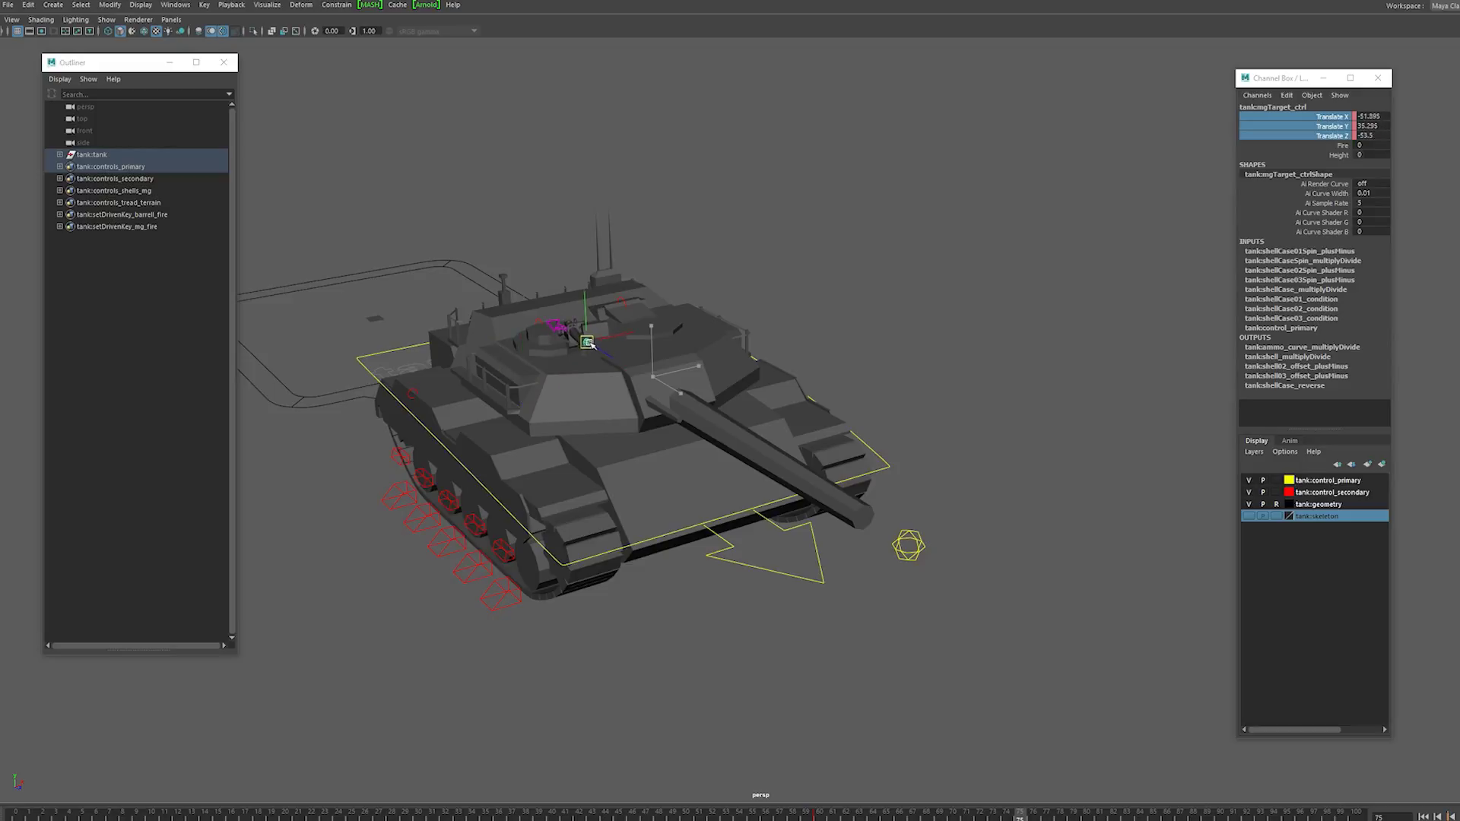
left_click_drag(543, 425, 656, 386, "alt")
right_click(1344, 128)
left_click(1369, 153)
Step: Key the machine gun target's Fire at 0, and at frame 100 raise Fire to 29.9 and key it
left_click_drag(1017, 813, 1359, 796)
left_click(1344, 146)
right_click(1347, 145)
left_click(1372, 154)
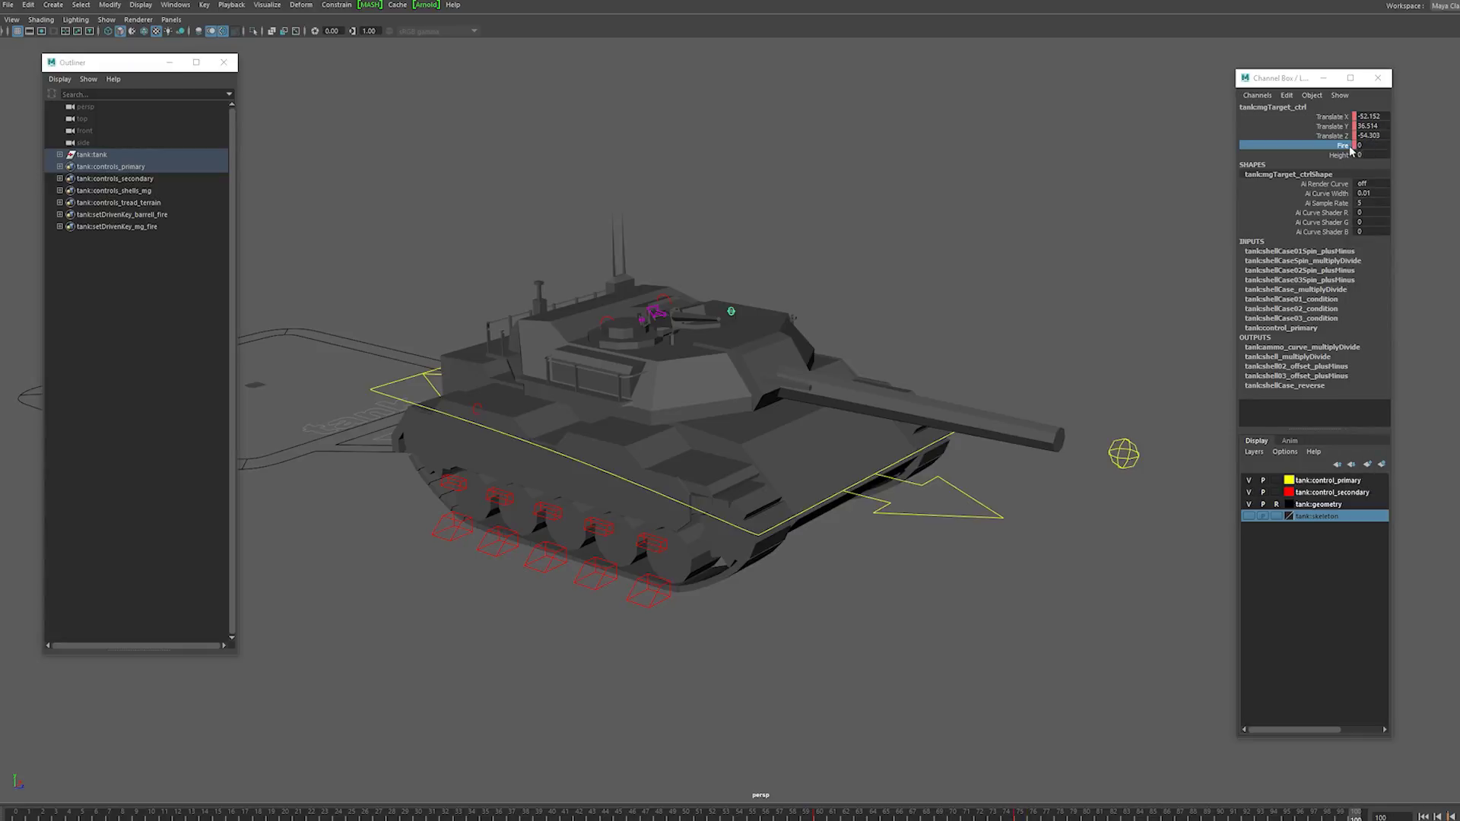
left_click(1346, 146)
middle_click_drag(1023, 216, 1045, 214)
right_click_drag(834, 257, 849, 396, "alt")
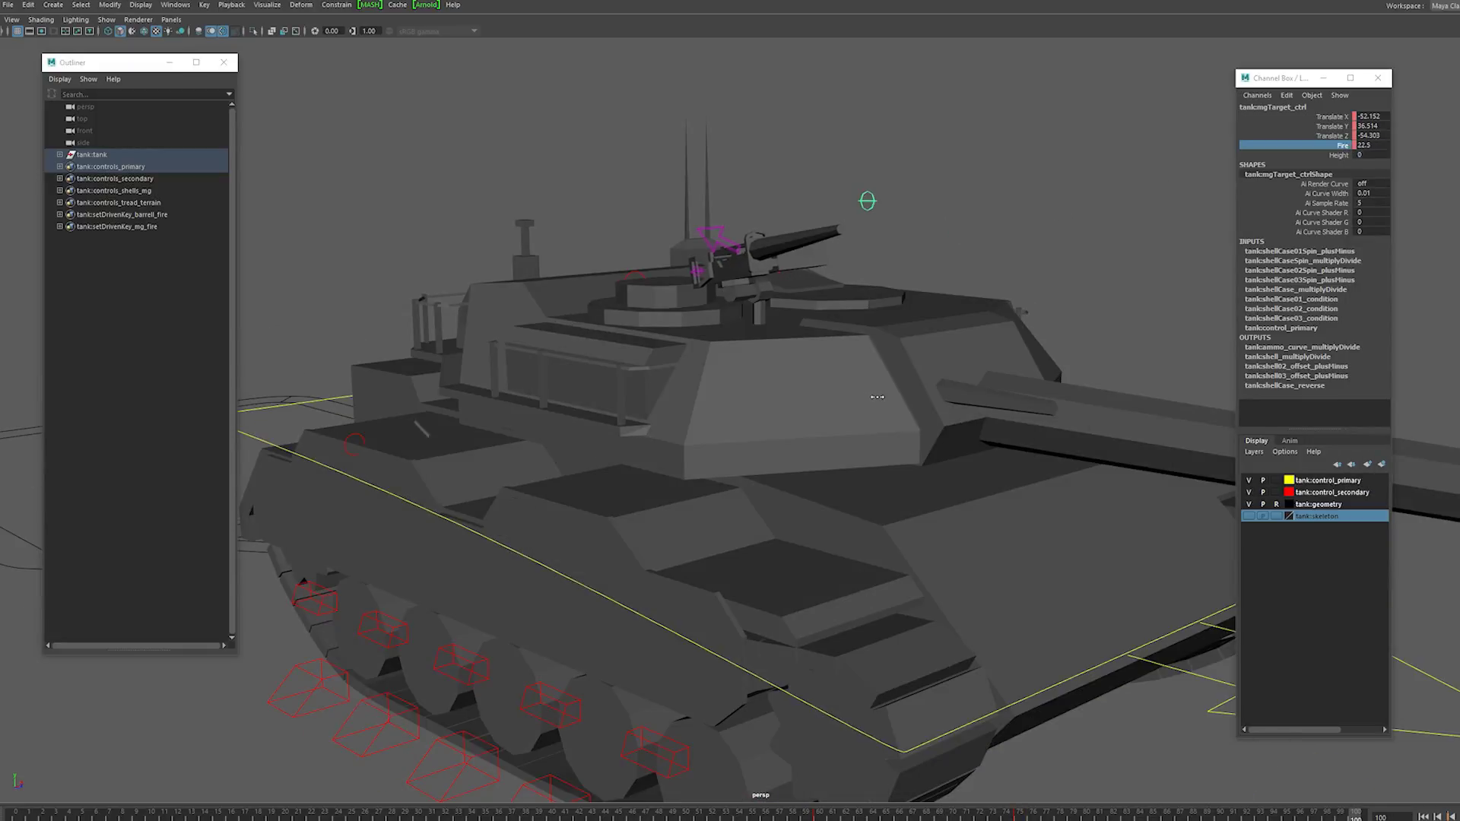
middle_click_drag(923, 405, 986, 405)
left_click(1342, 147)
left_click(1027, 182)
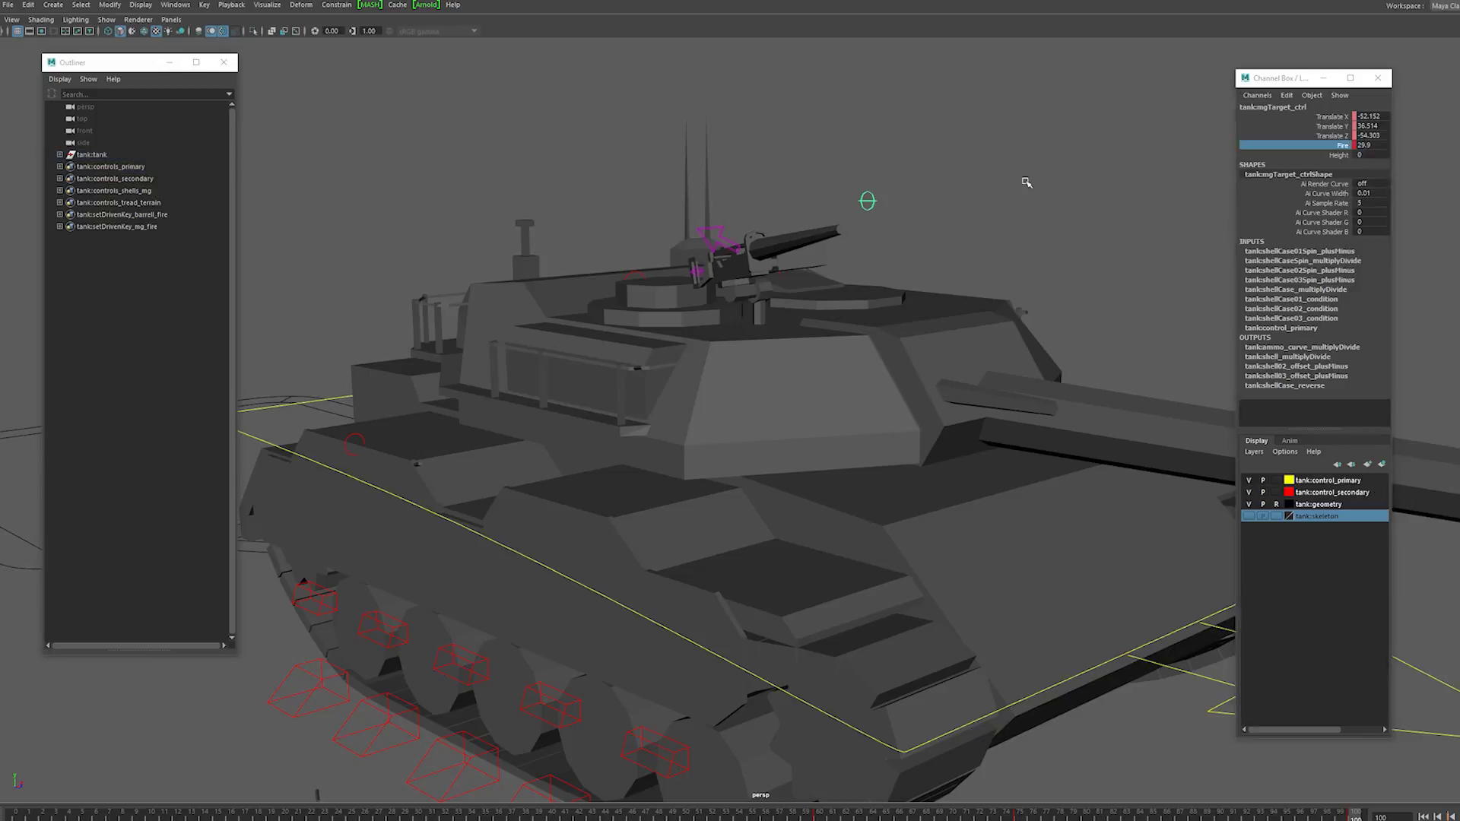
Step: Return to the first frame and play the drive and firing animation on the whole tank
right_click_drag(1027, 411, 940, 308, "alt")
left_click_drag(940, 309, 918, 308, "alt")
left_click_drag(632, 815, 15, 814)
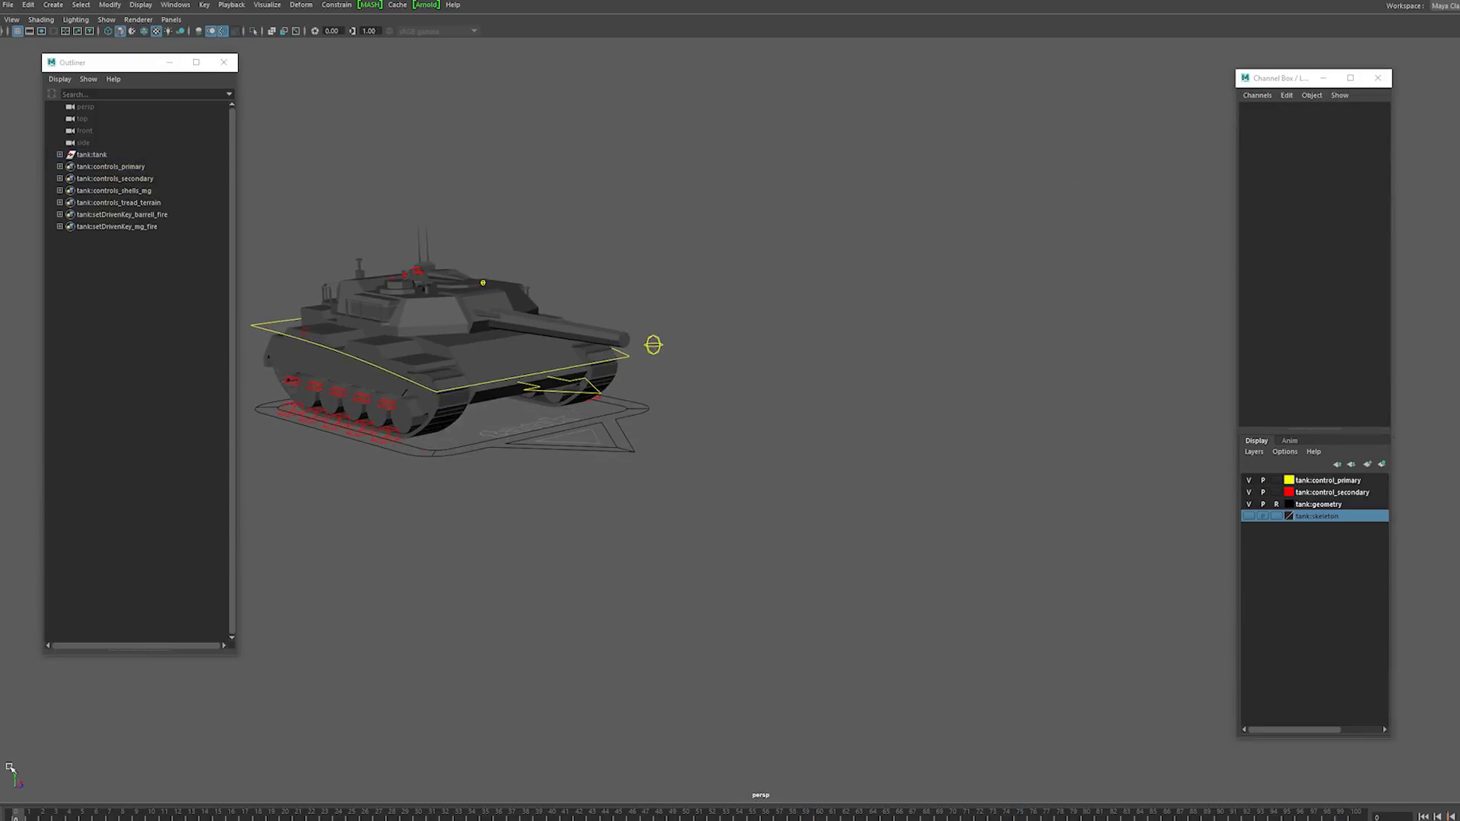
left_click_drag(651, 613, 586, 620, "alt")
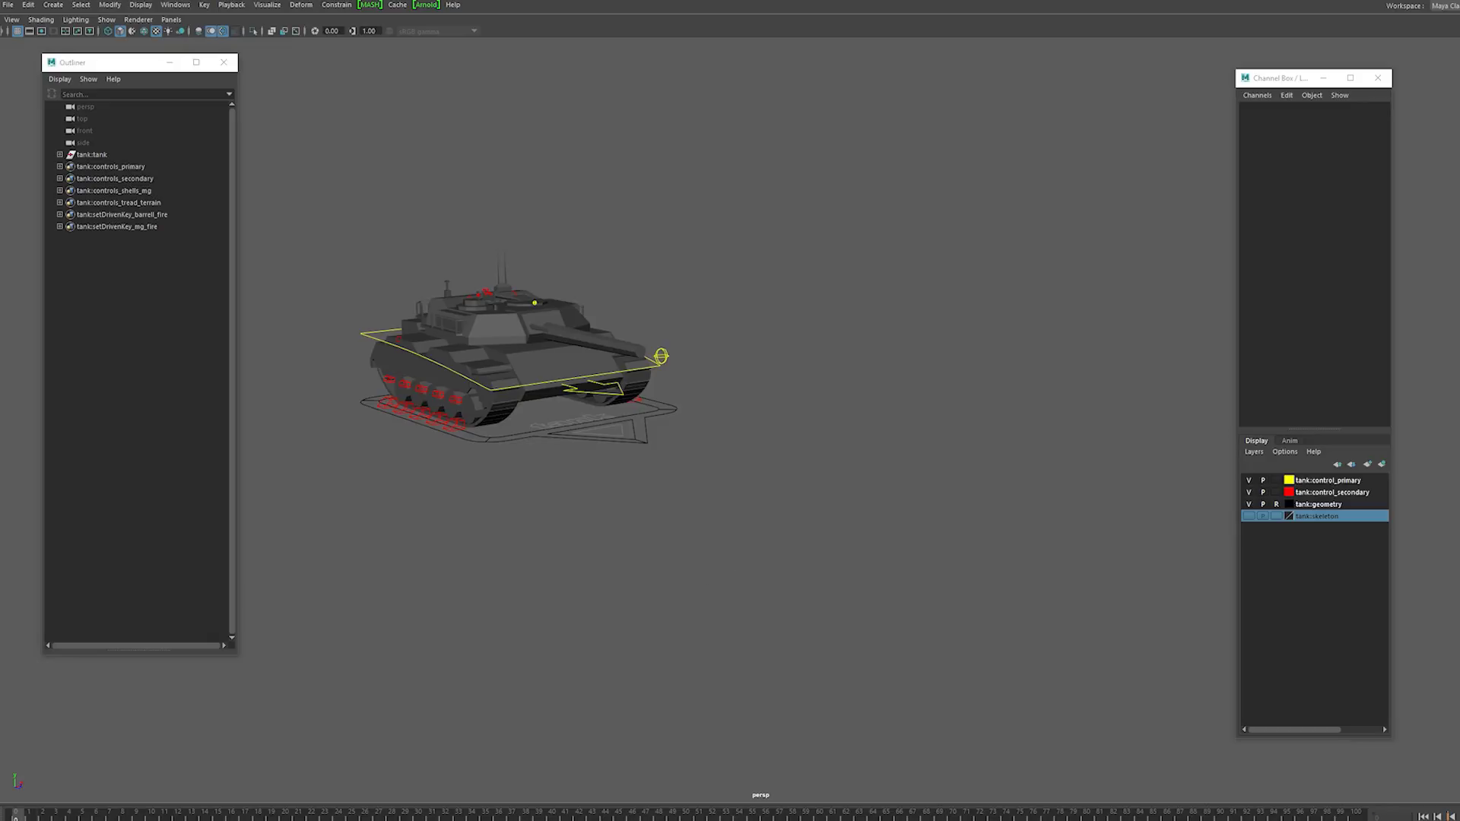
key("alt+v")
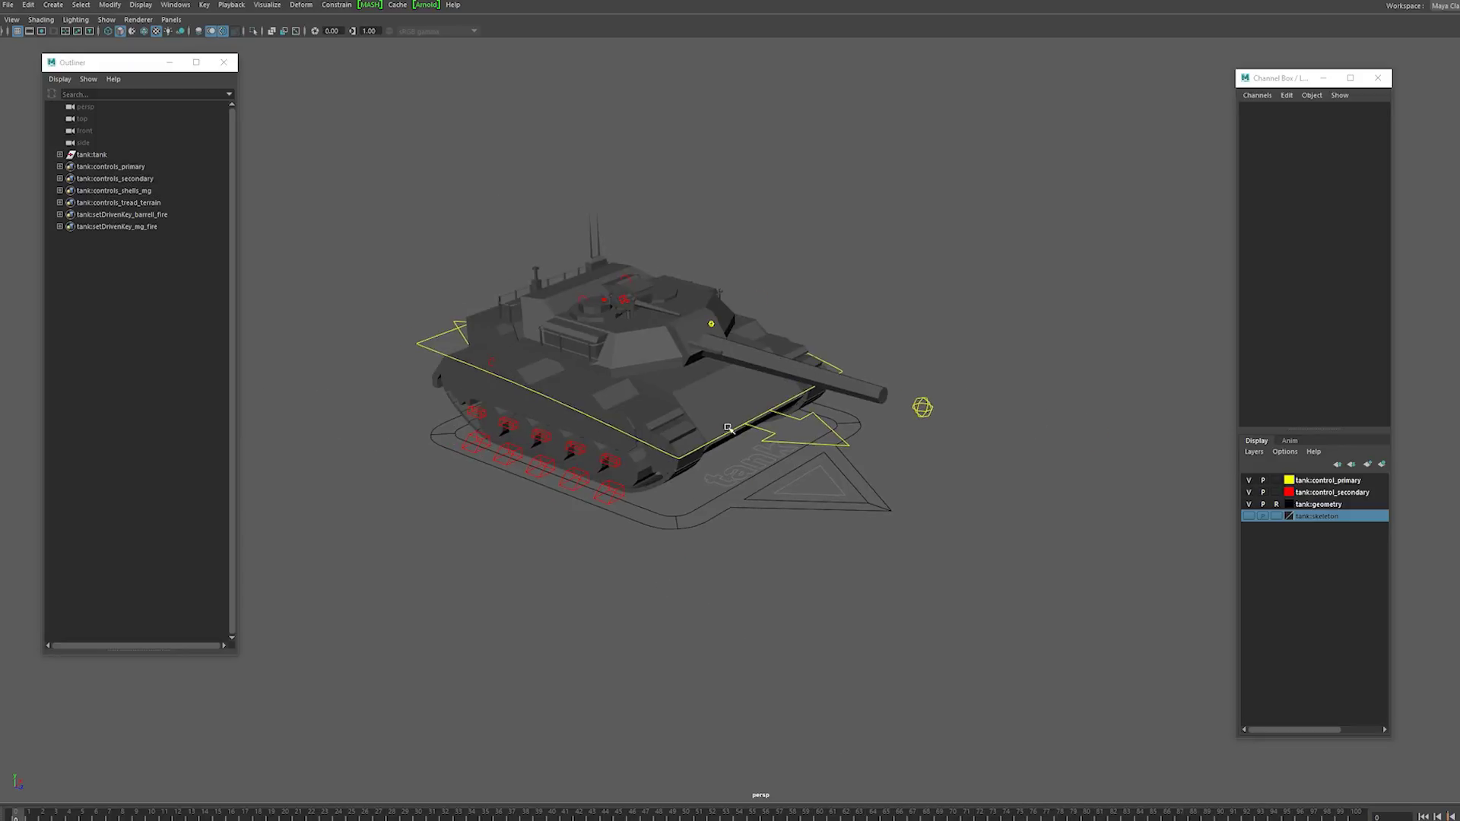
Step: Set the tank's top node control Display Mesh to game and review the animation on the textured mesh
left_click(731, 489)
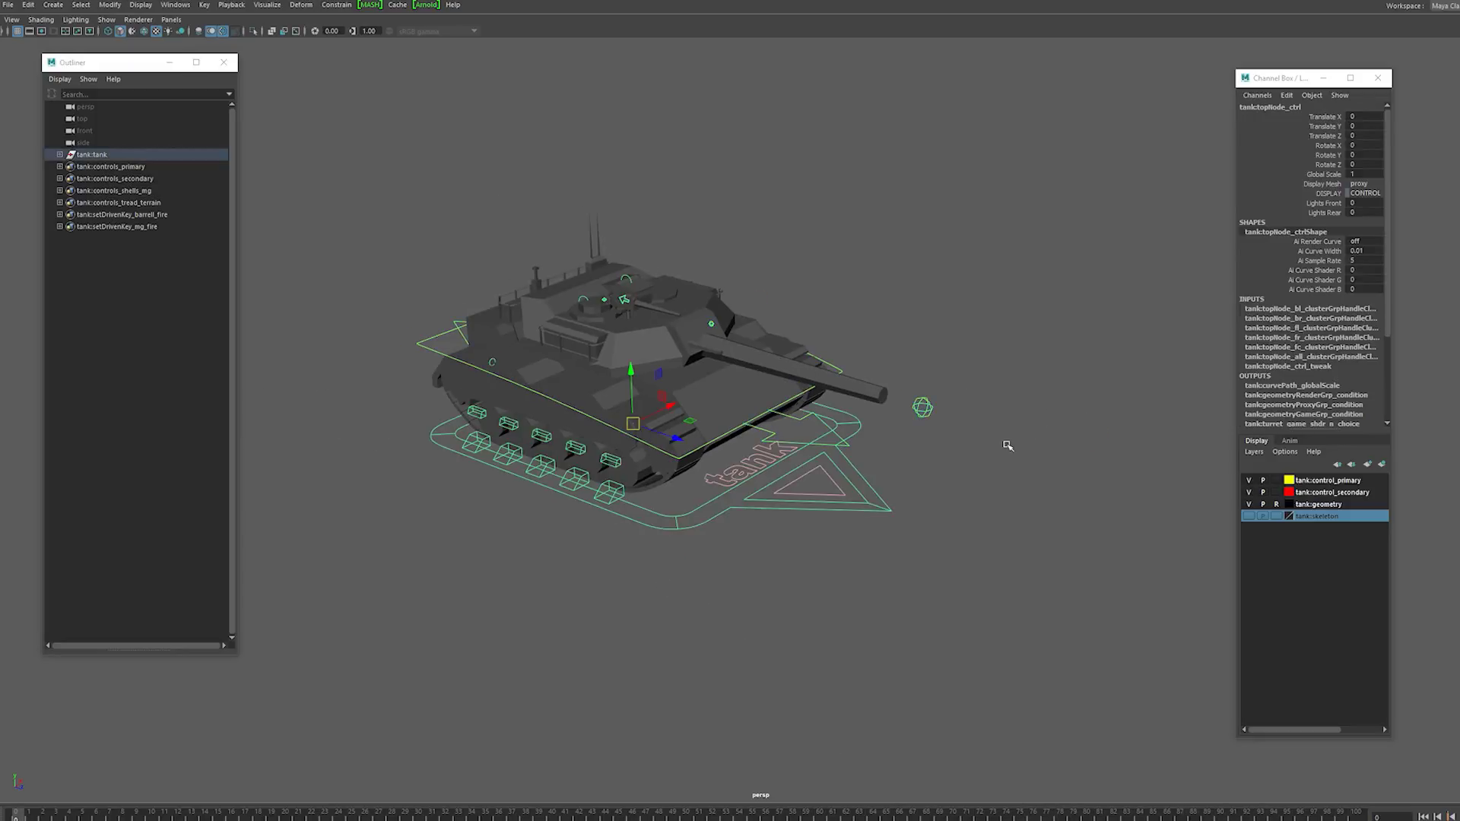
left_click(1357, 184)
left_click(1374, 202)
left_click(1095, 327)
left_click_drag(101, 817, 109, 817)
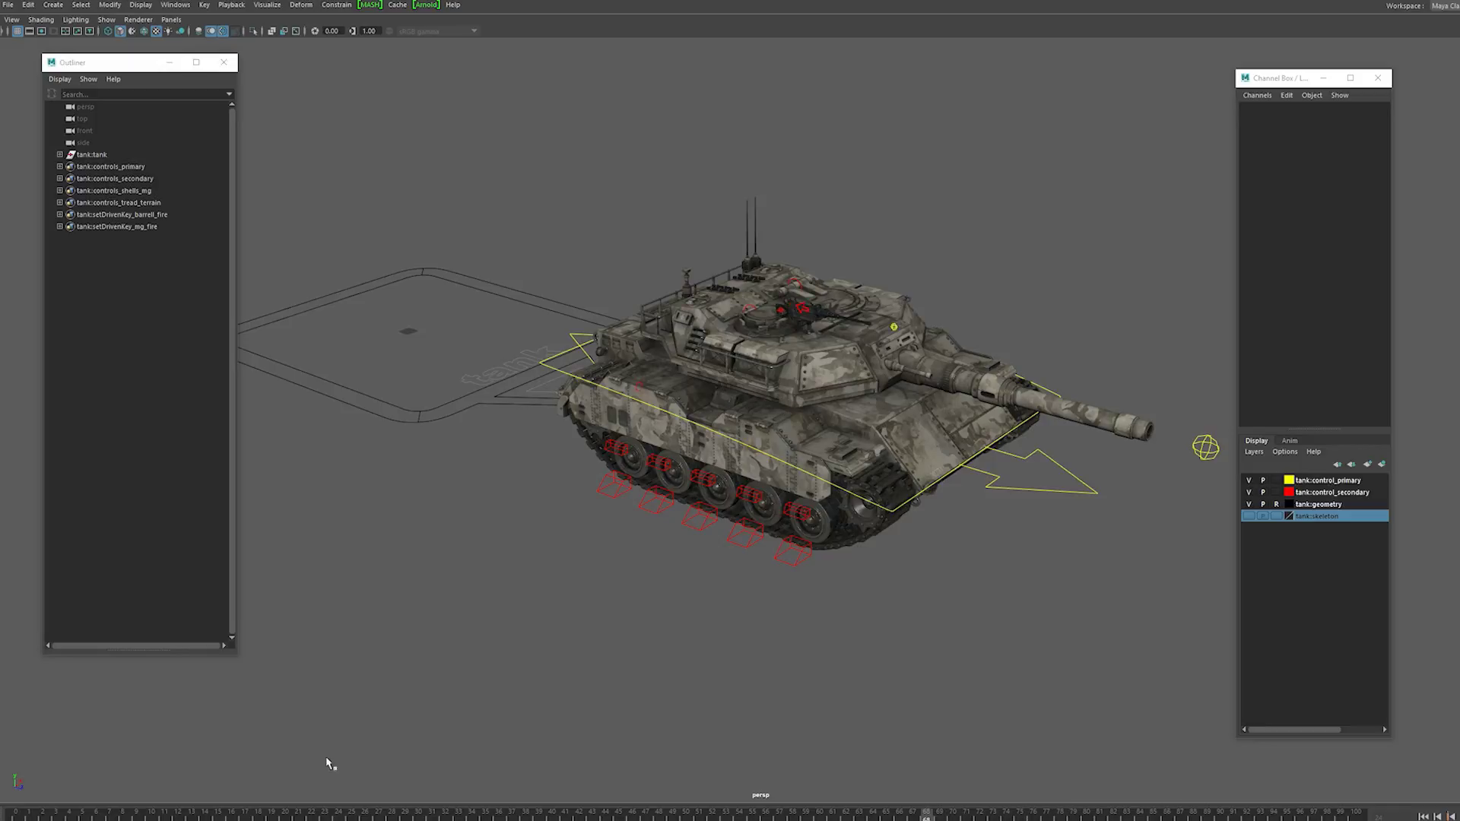
key("Escape")
left_click_drag(635, 663, 570, 615, "alt")
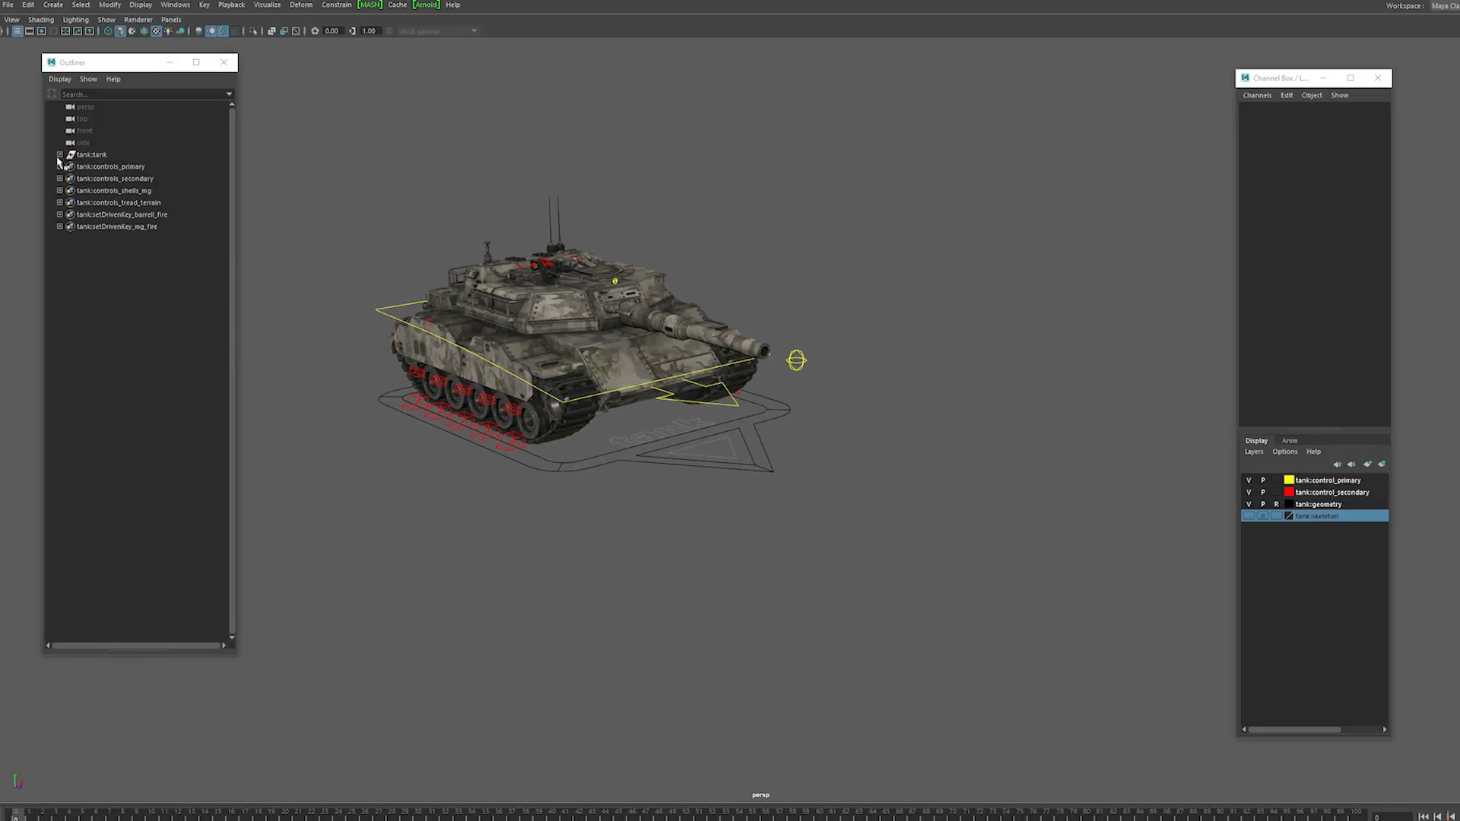
Step: Expand the tank hierarchy to expose the game geometry and the top node's children, and select the root joint
left_click(60, 154, "shift")
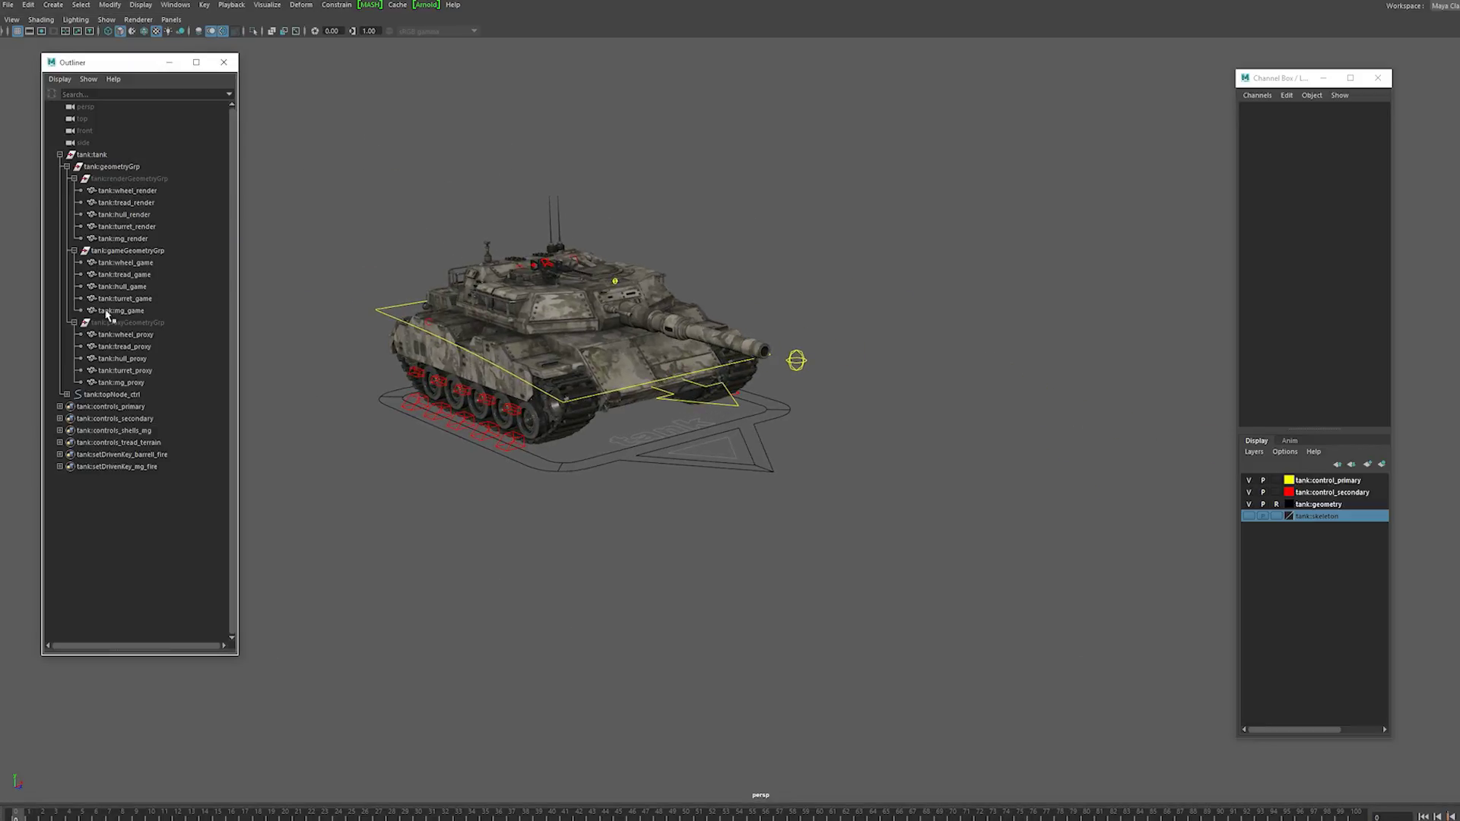
left_click(74, 179)
left_click(74, 263)
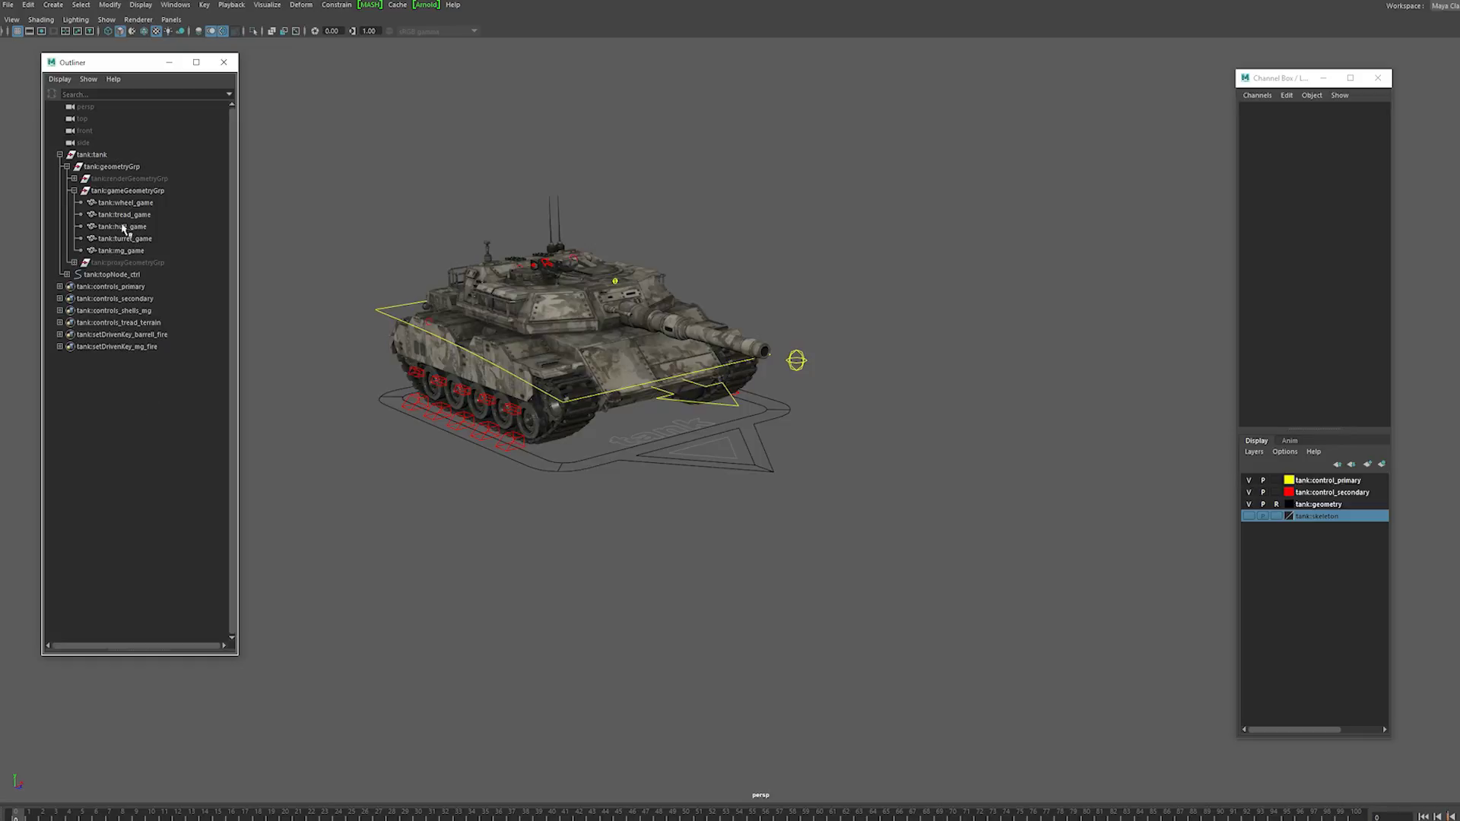
left_click(67, 274)
left_click(114, 311)
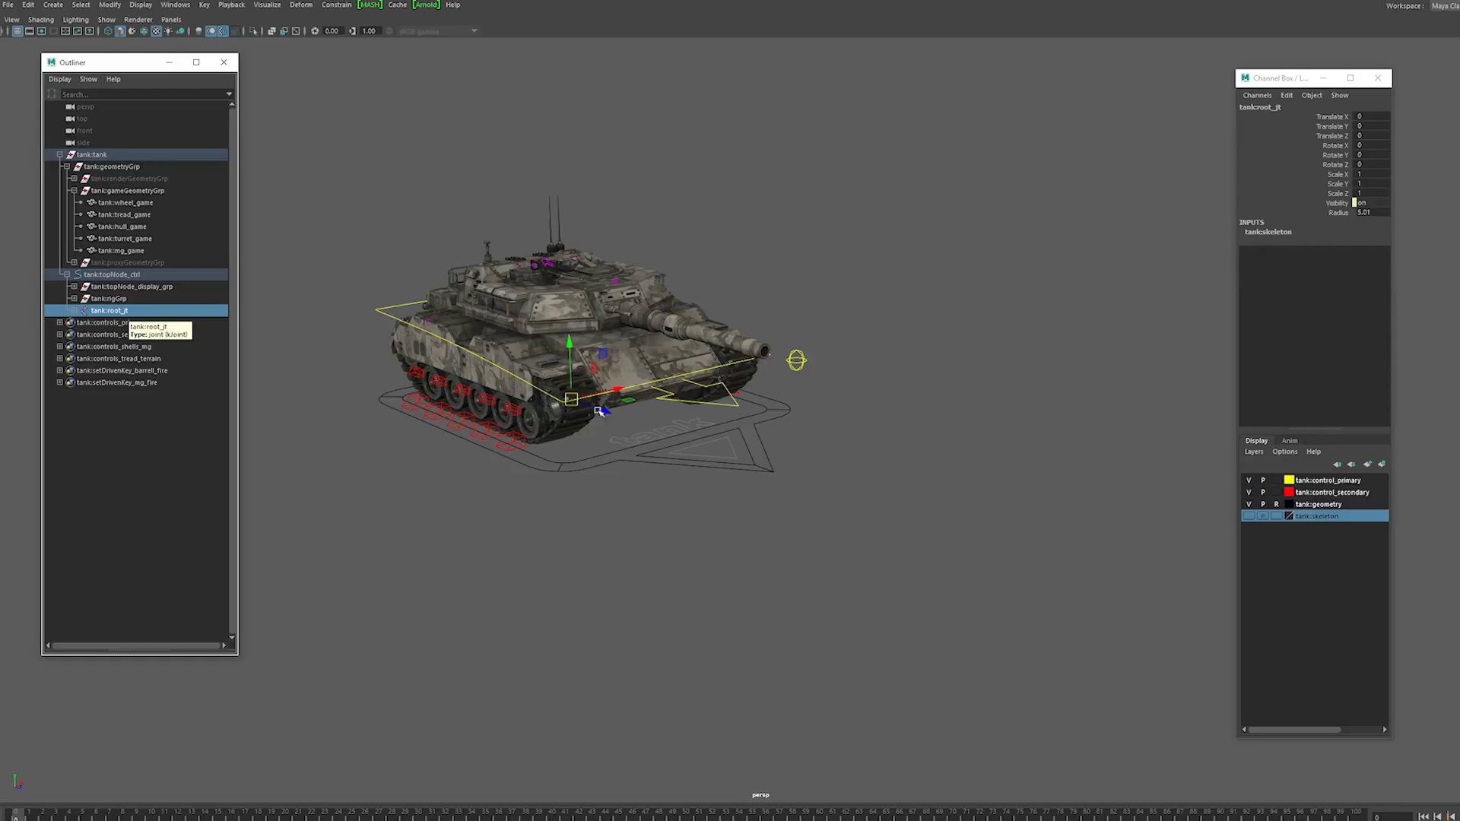
key("f")
Step: Bake the animation of the root joint and the hierarchy below it over the time slider range, sampling by 1
left_click(204, 4)
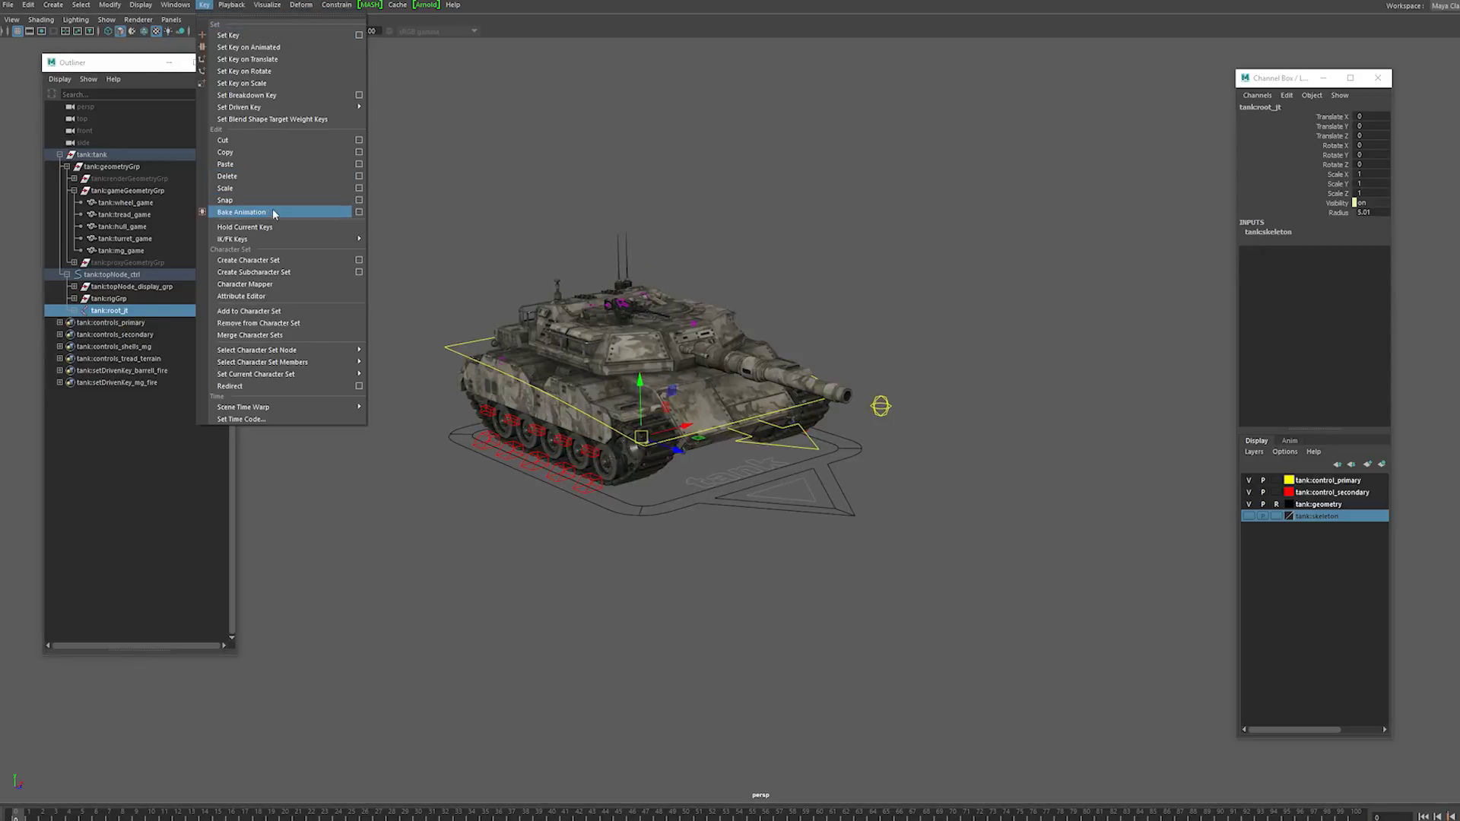
left_click(359, 213)
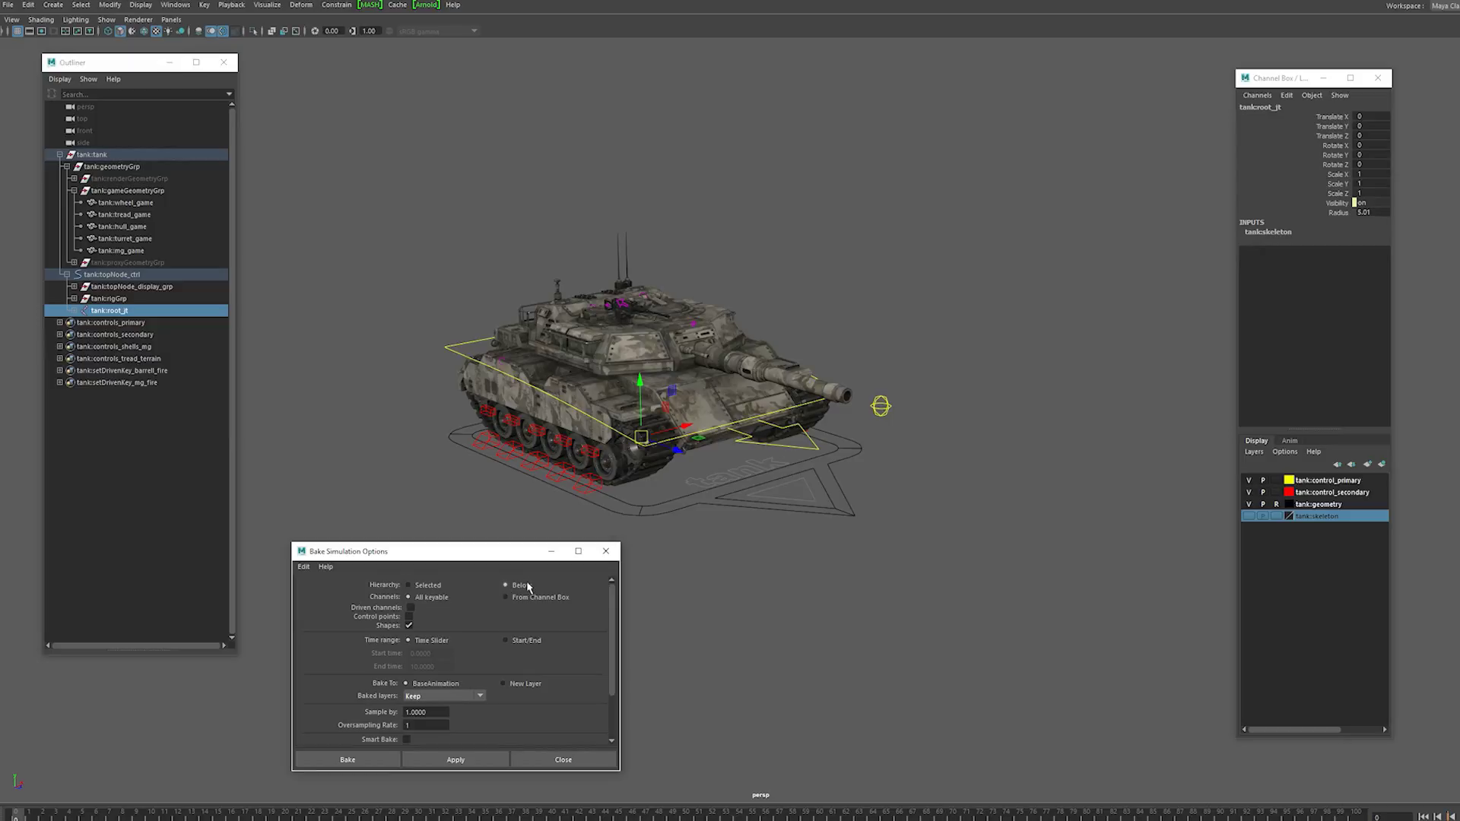
left_click(378, 760)
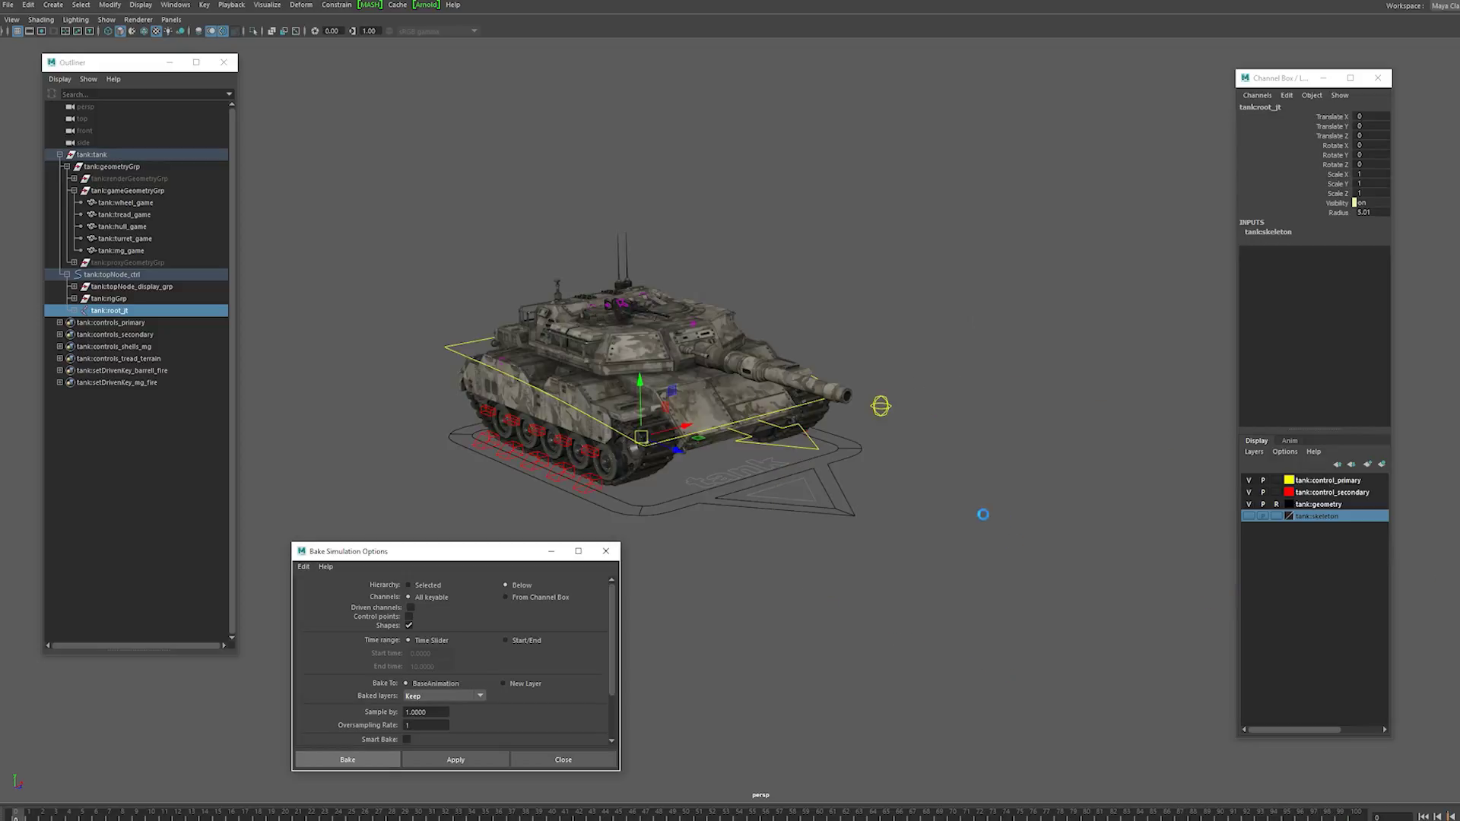
left_click(247, 318)
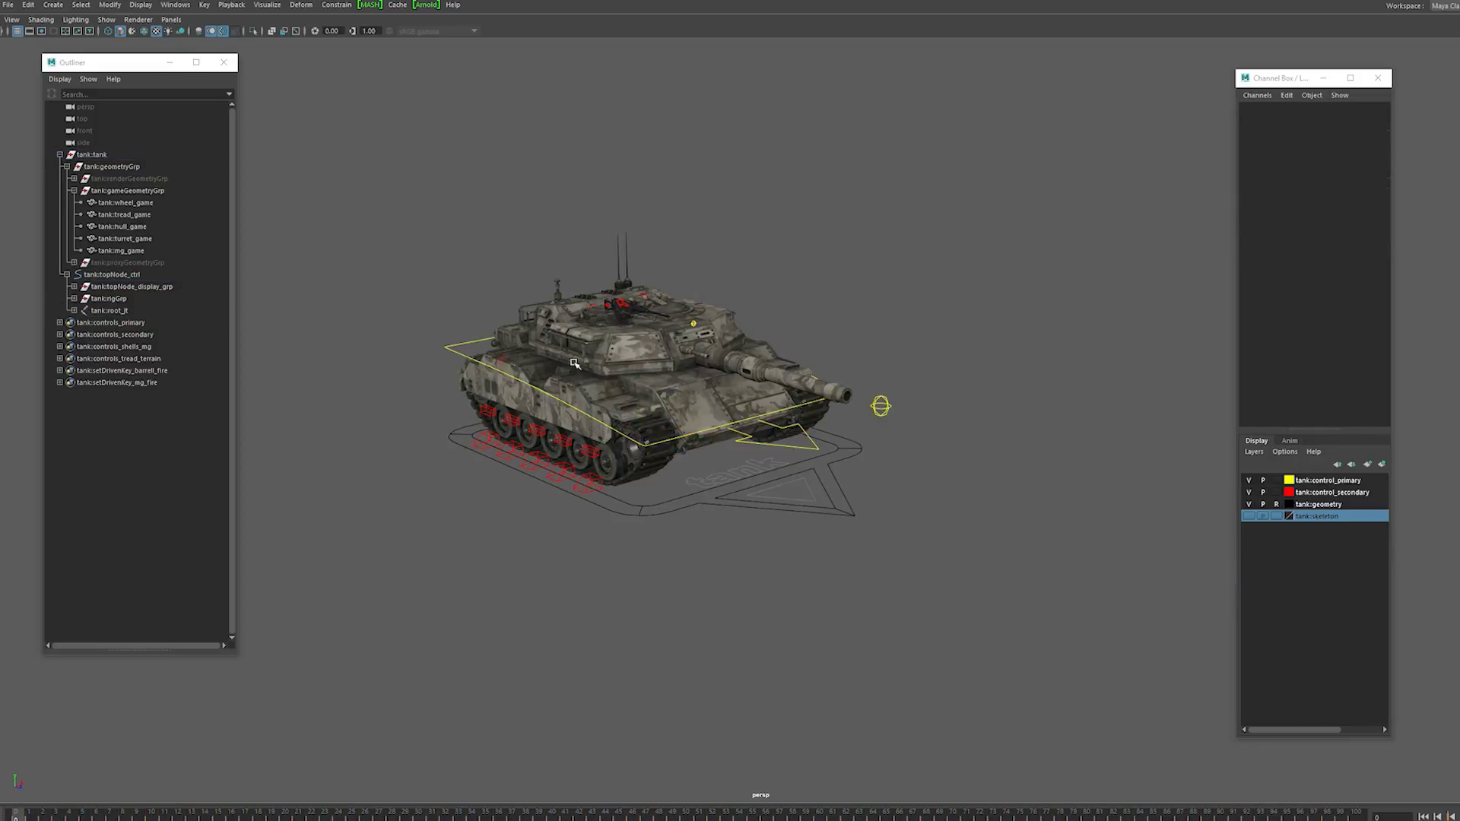
Step: Unparent the five game meshes and the root joint from the tank group to the top level of the scene
left_click_drag(120, 205, 122, 251)
left_click(126, 310, "ctrl")
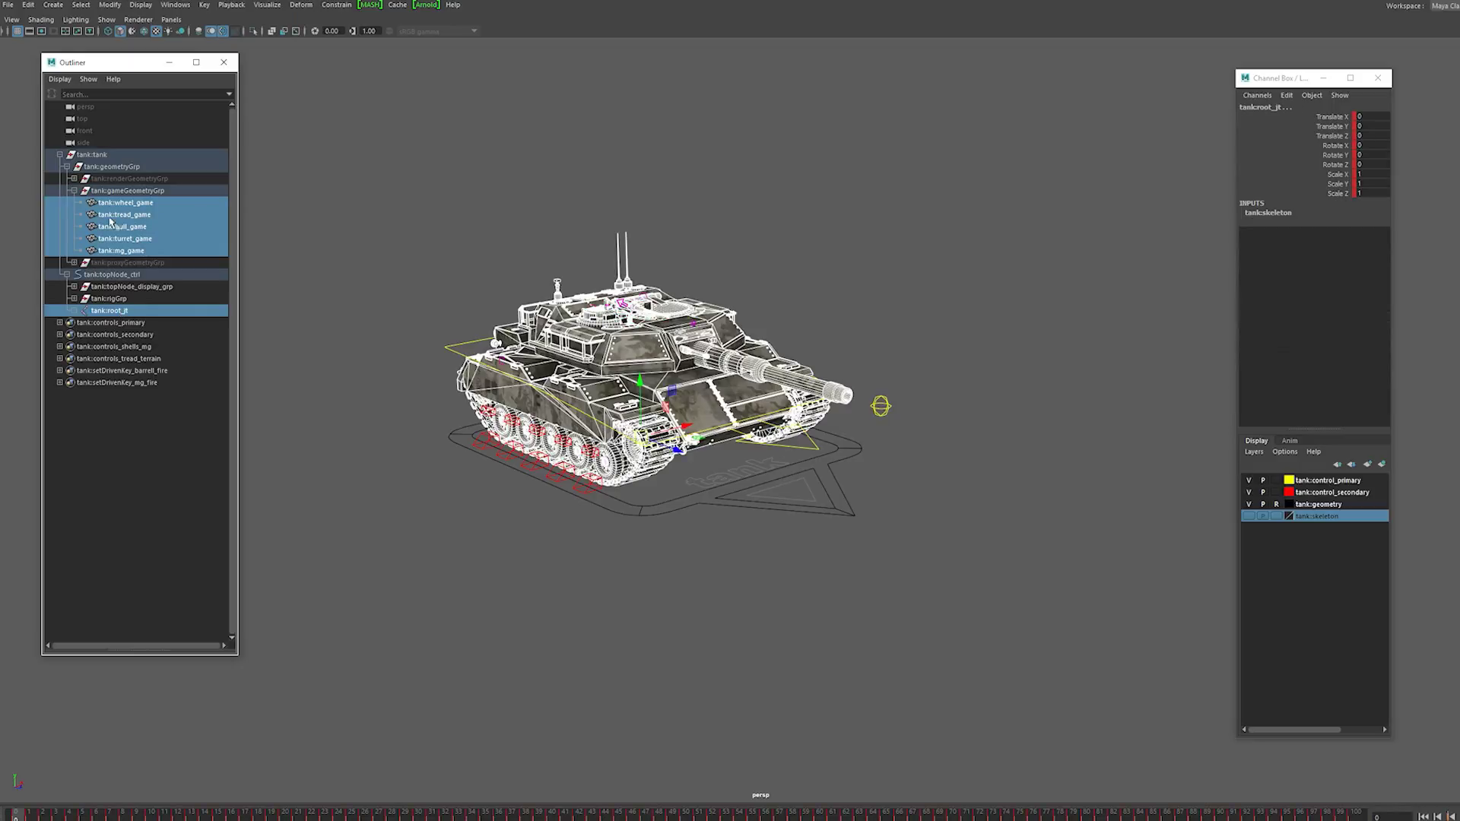
middle_click_drag(112, 202, 71, 147)
left_click_drag(72, 149, 73, 149)
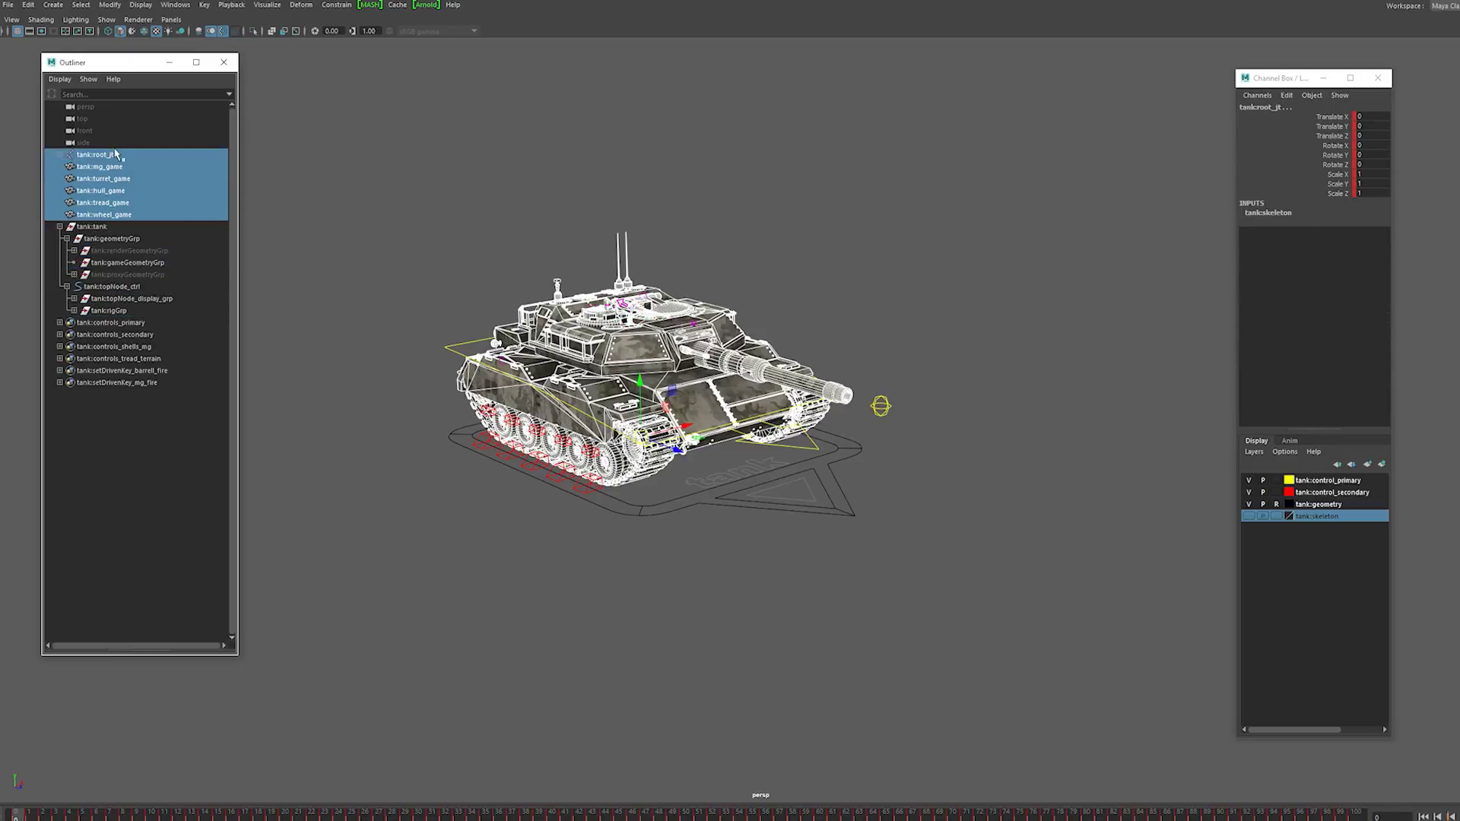
Step: Delete the remaining tank group with its rig, leaving only the baked joints and game meshes
left_click(60, 227)
left_click(94, 228)
key("Delete")
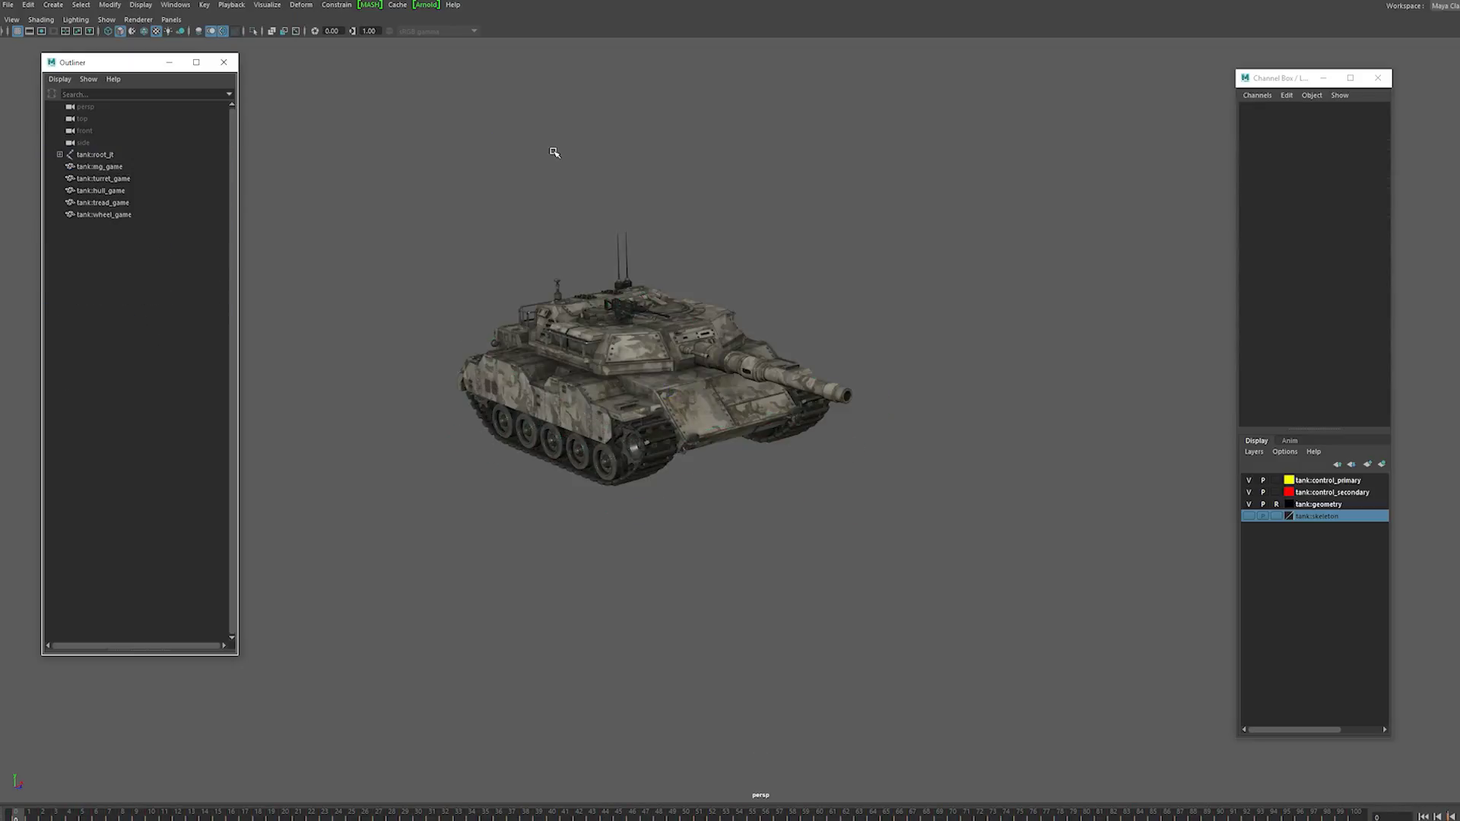
Step: Play the baked animation to check the game meshes without the control rig
left_click_drag(804, 321, 857, 392, "alt")
left_click_drag(502, 346, 793, 378, "alt")
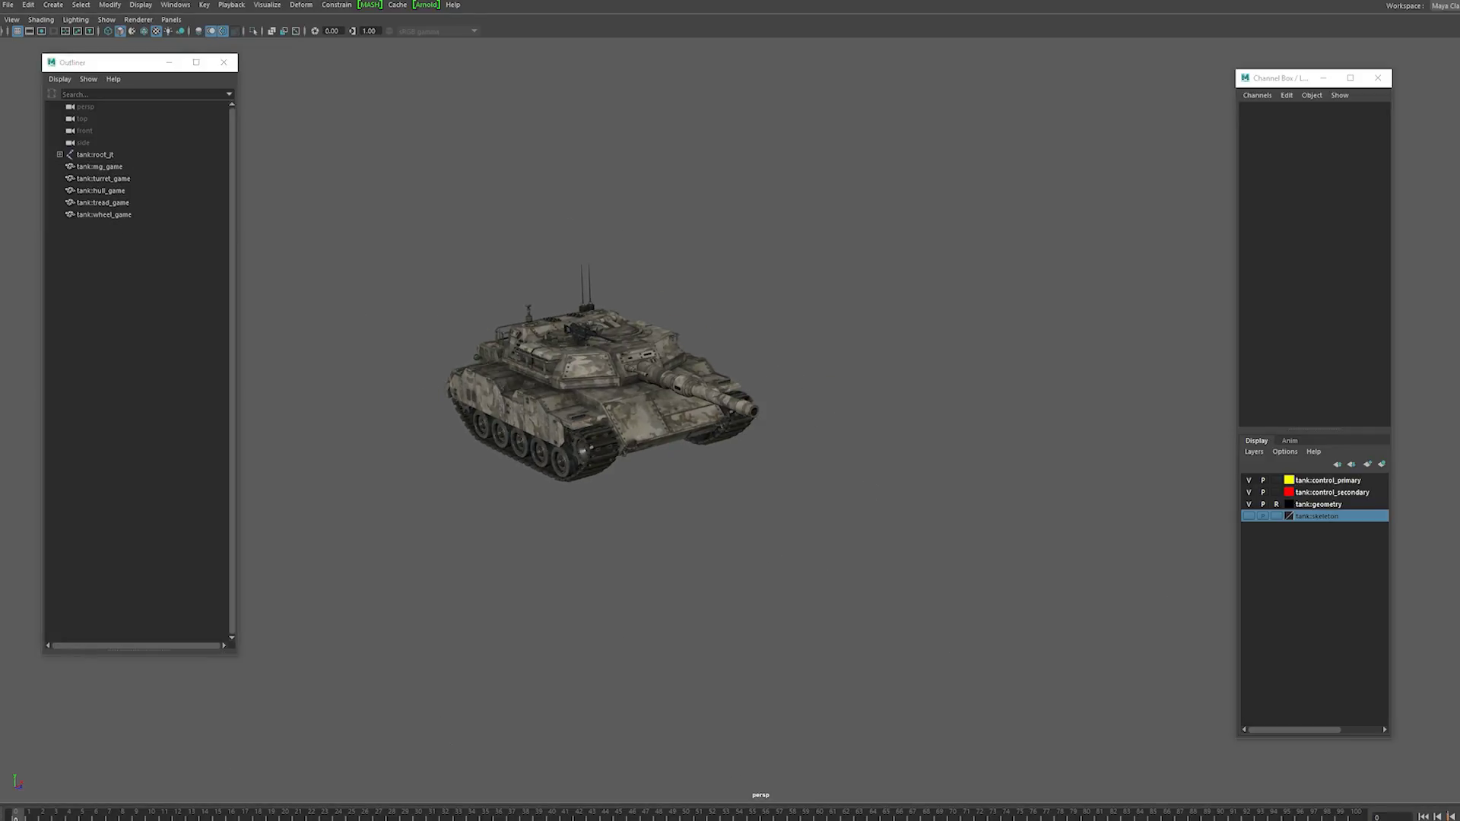
key("alt+v")
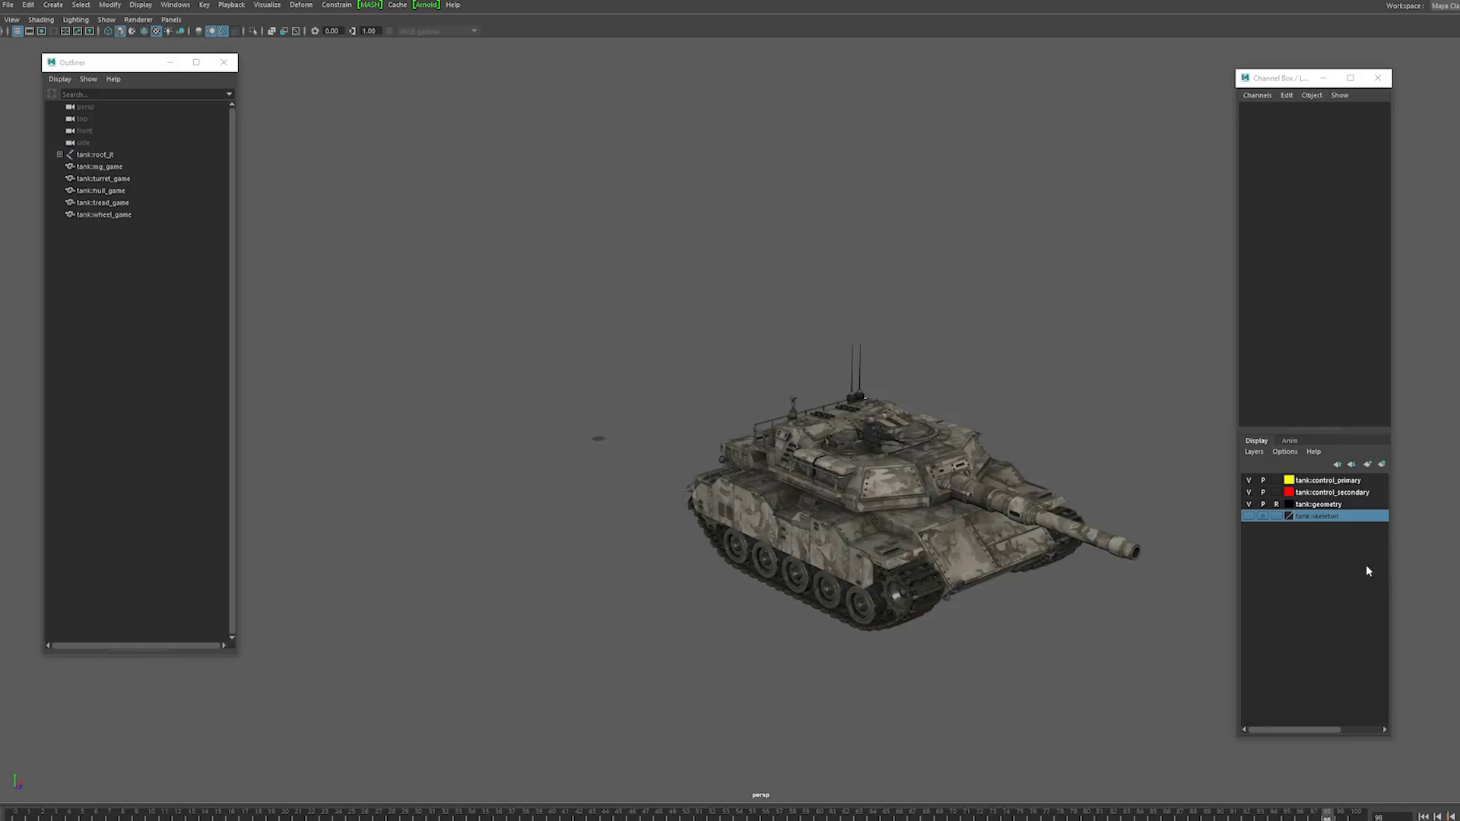
Step: Show the skeleton layer while hiding the control and geometry layers, and add the five game meshes to the geometry layer
left_click_drag(1255, 517, 1255, 491)
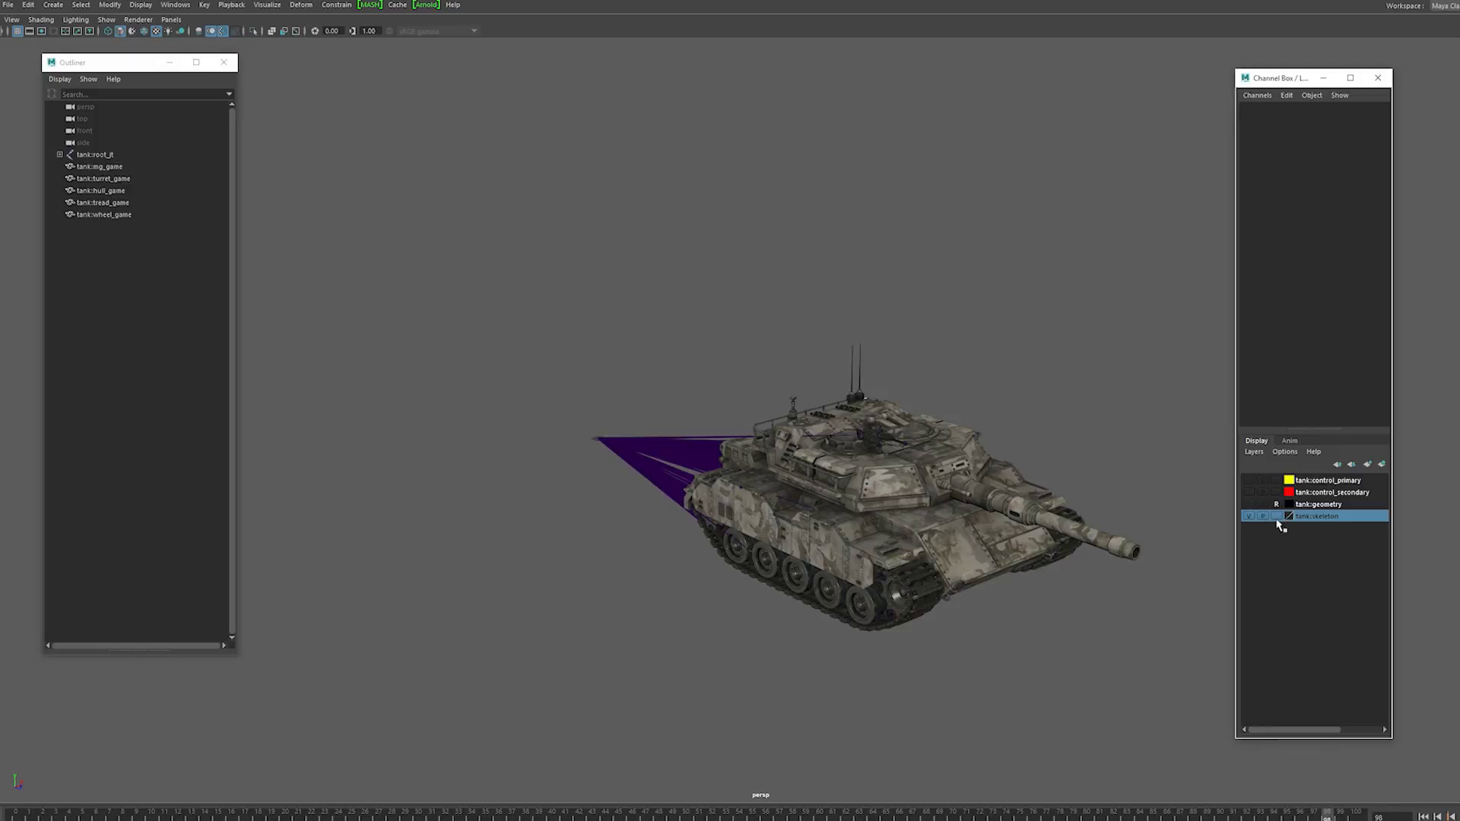
left_click_drag(100, 170, 528, 294)
right_click(1324, 507)
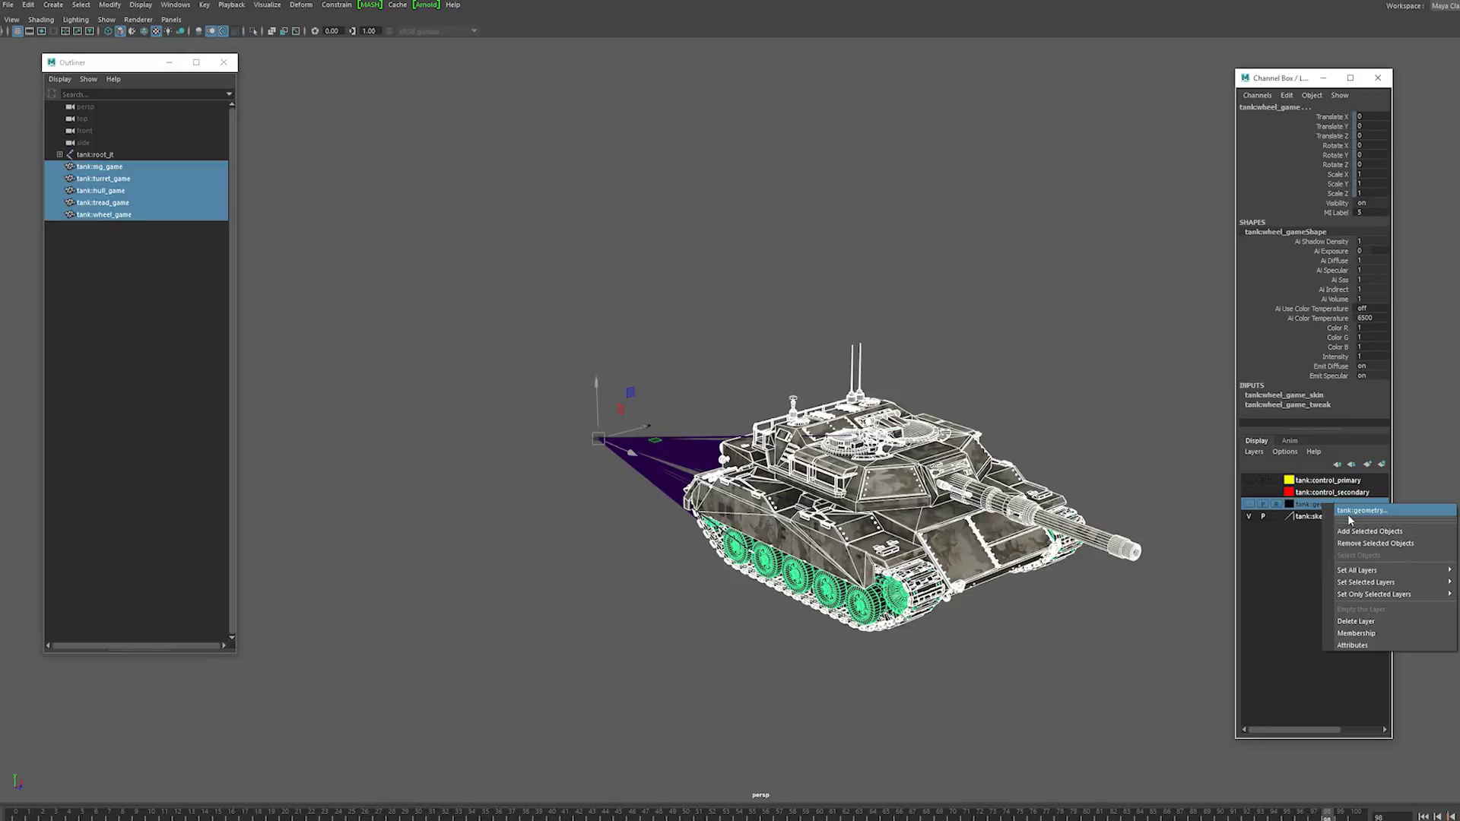
left_click(1369, 511)
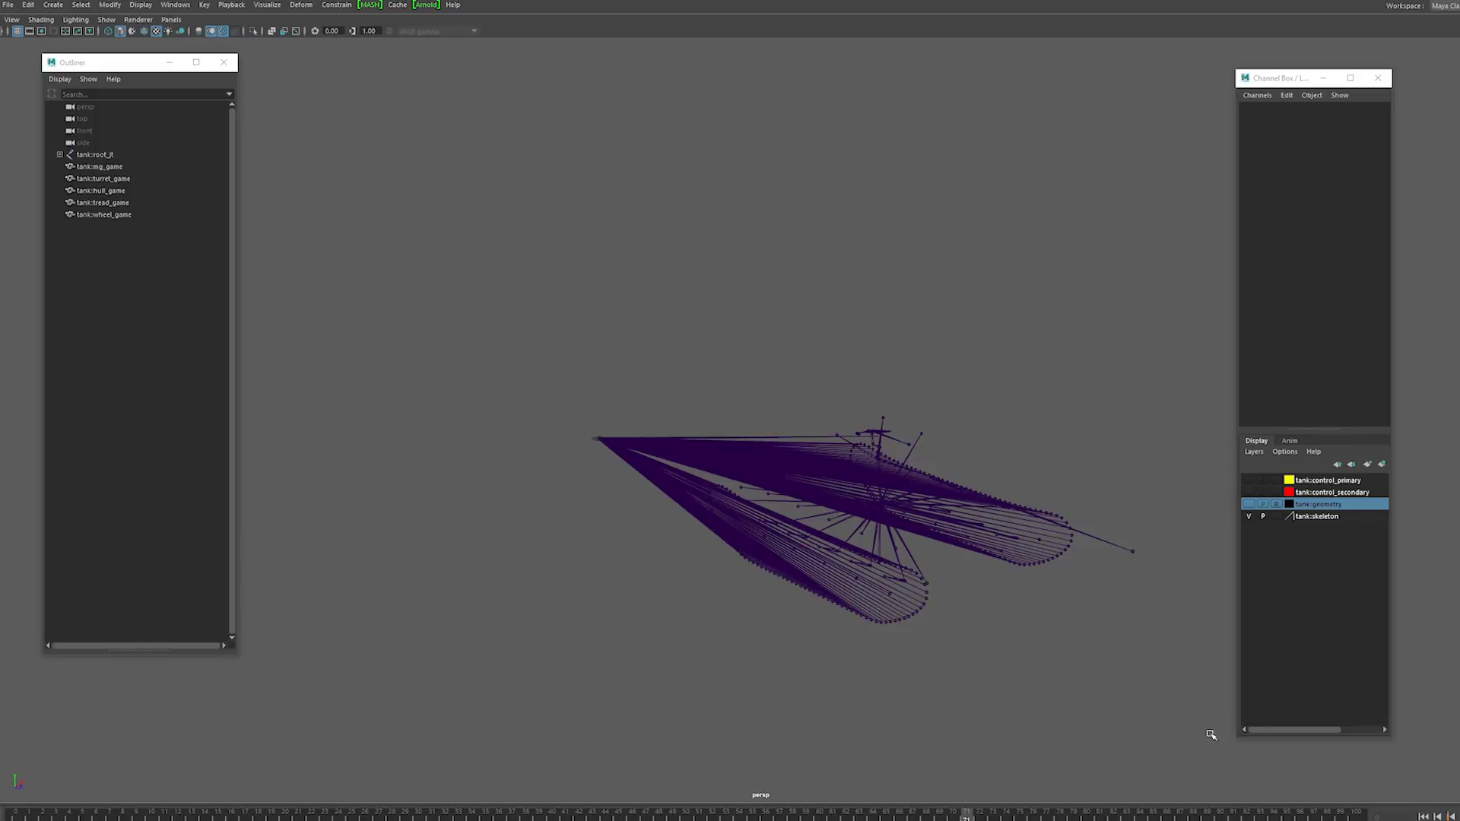
Step: Show the geometry layer and start exporting the selection of the root joint and the five game meshes
left_click(1249, 505)
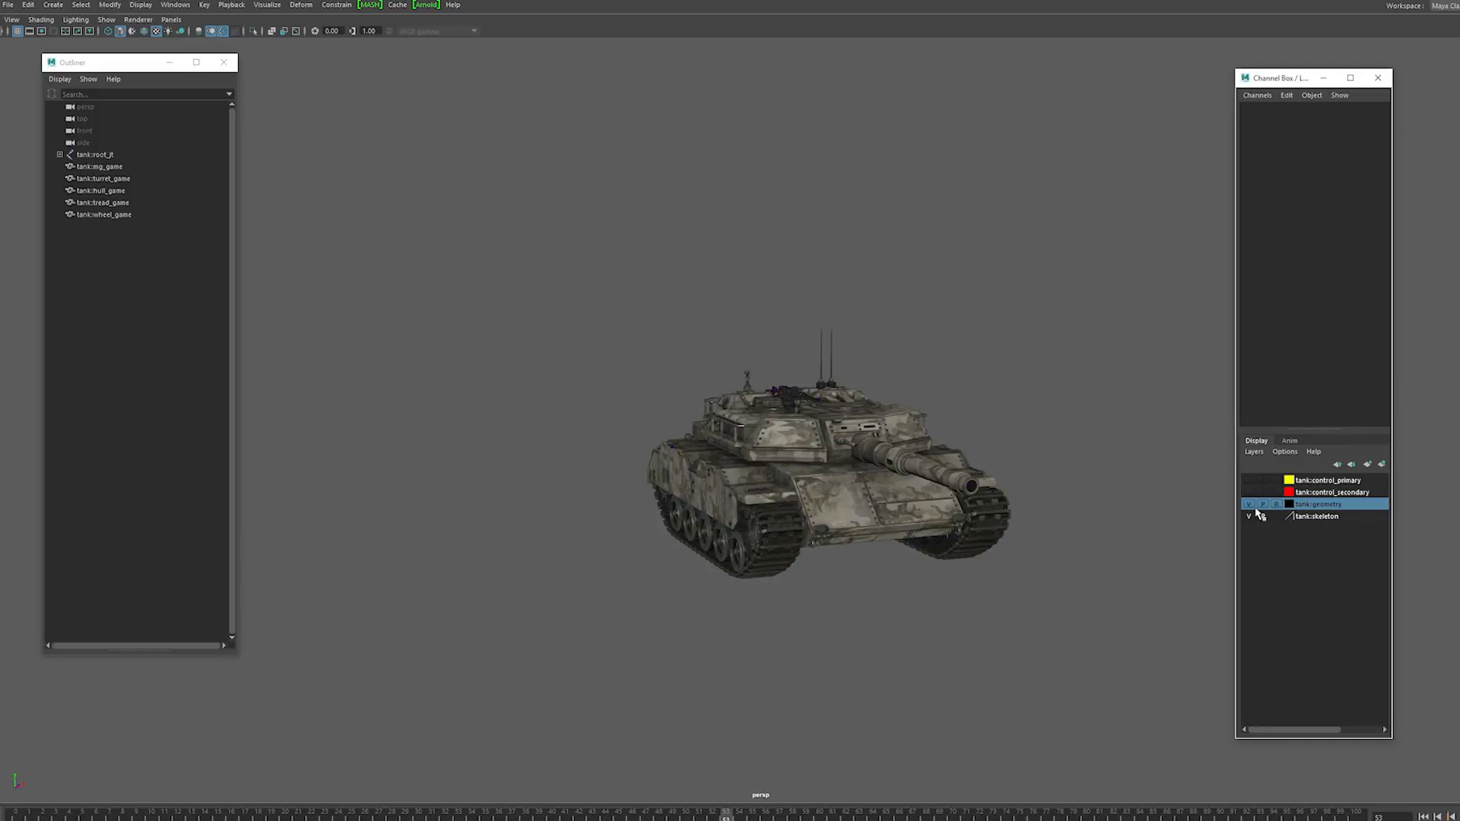
left_click(1262, 517)
left_click(110, 156)
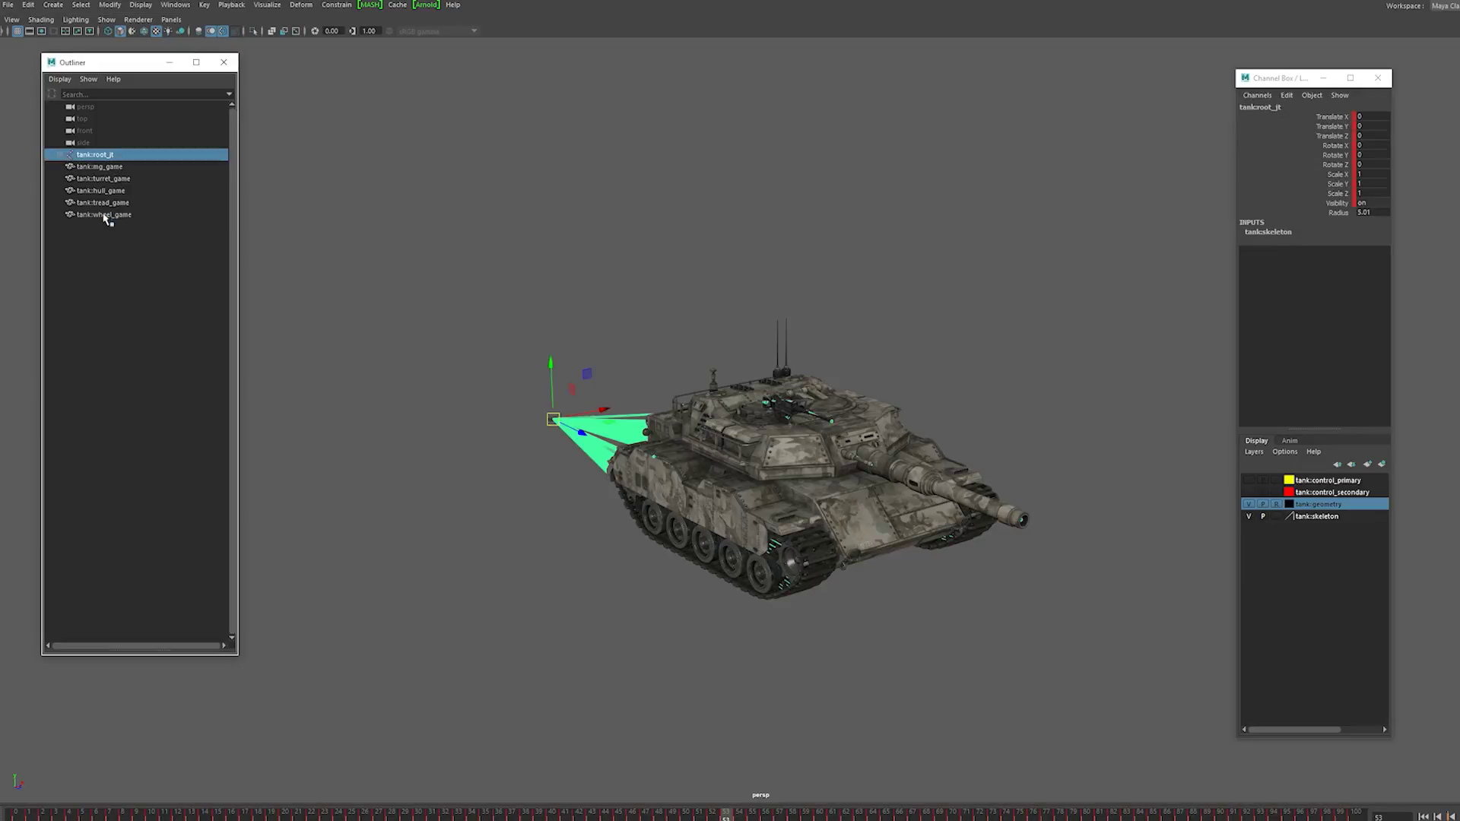
left_click(104, 215, "shift")
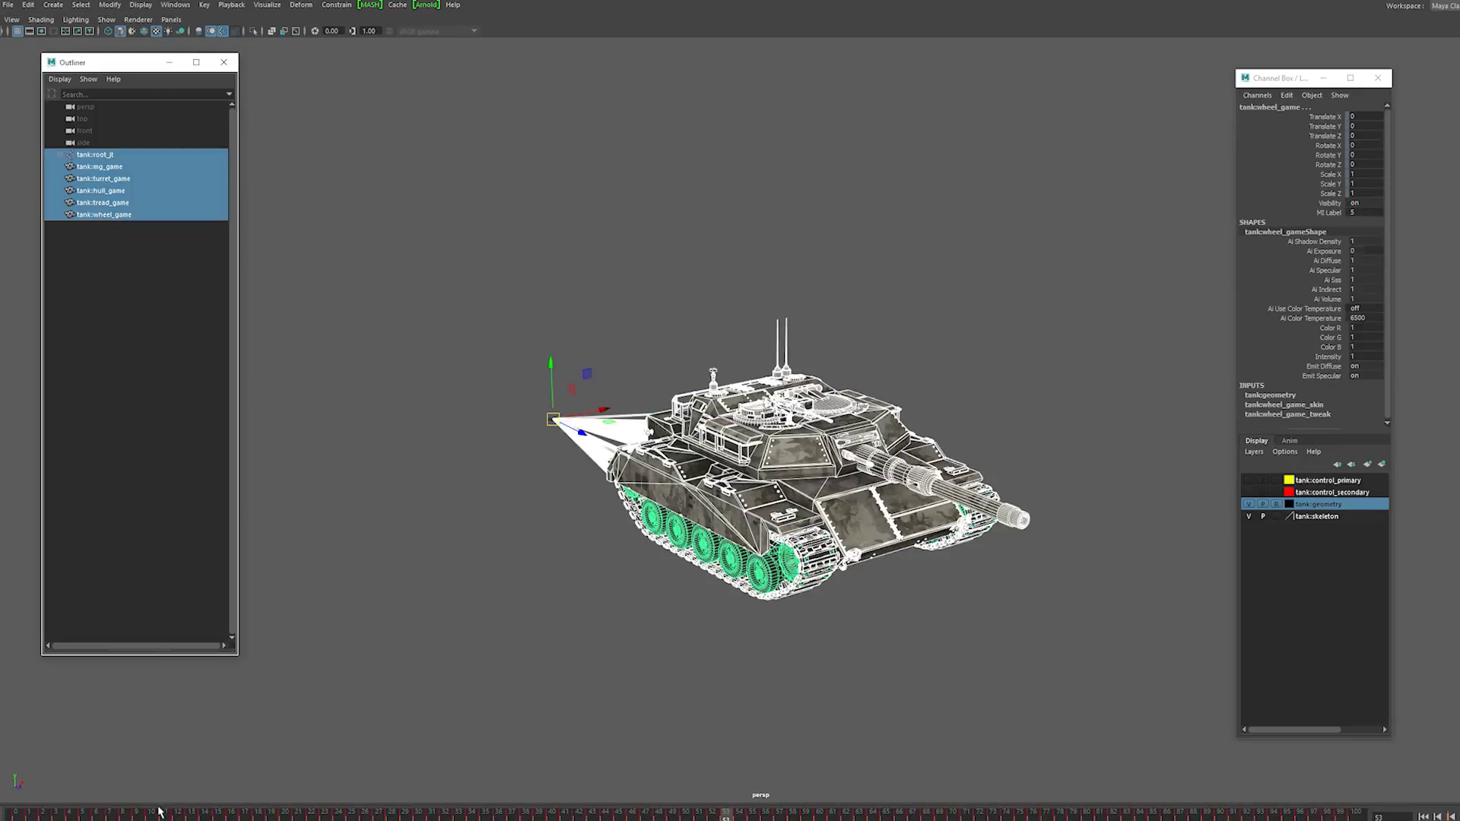
left_click(10, 5)
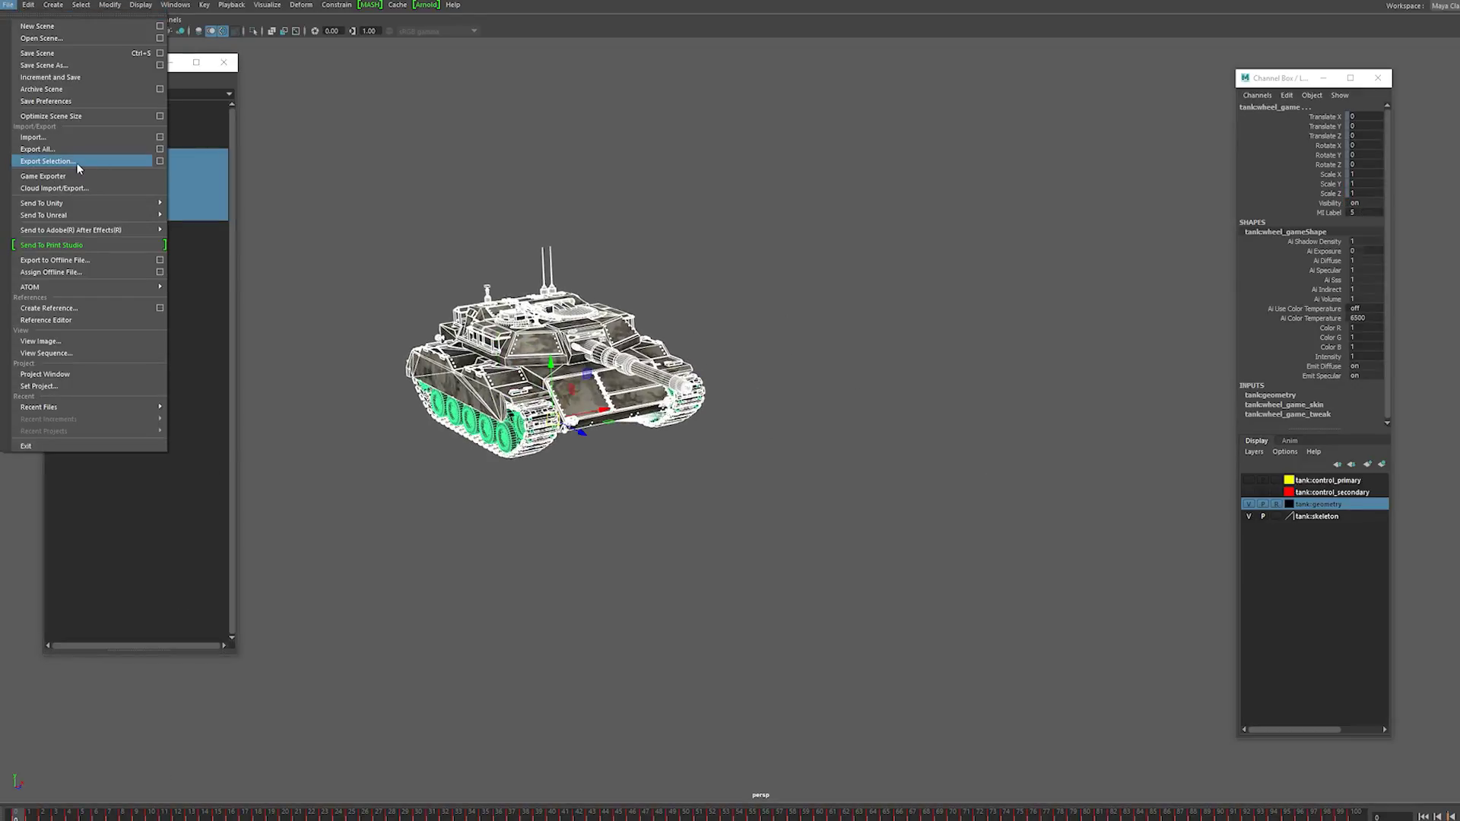